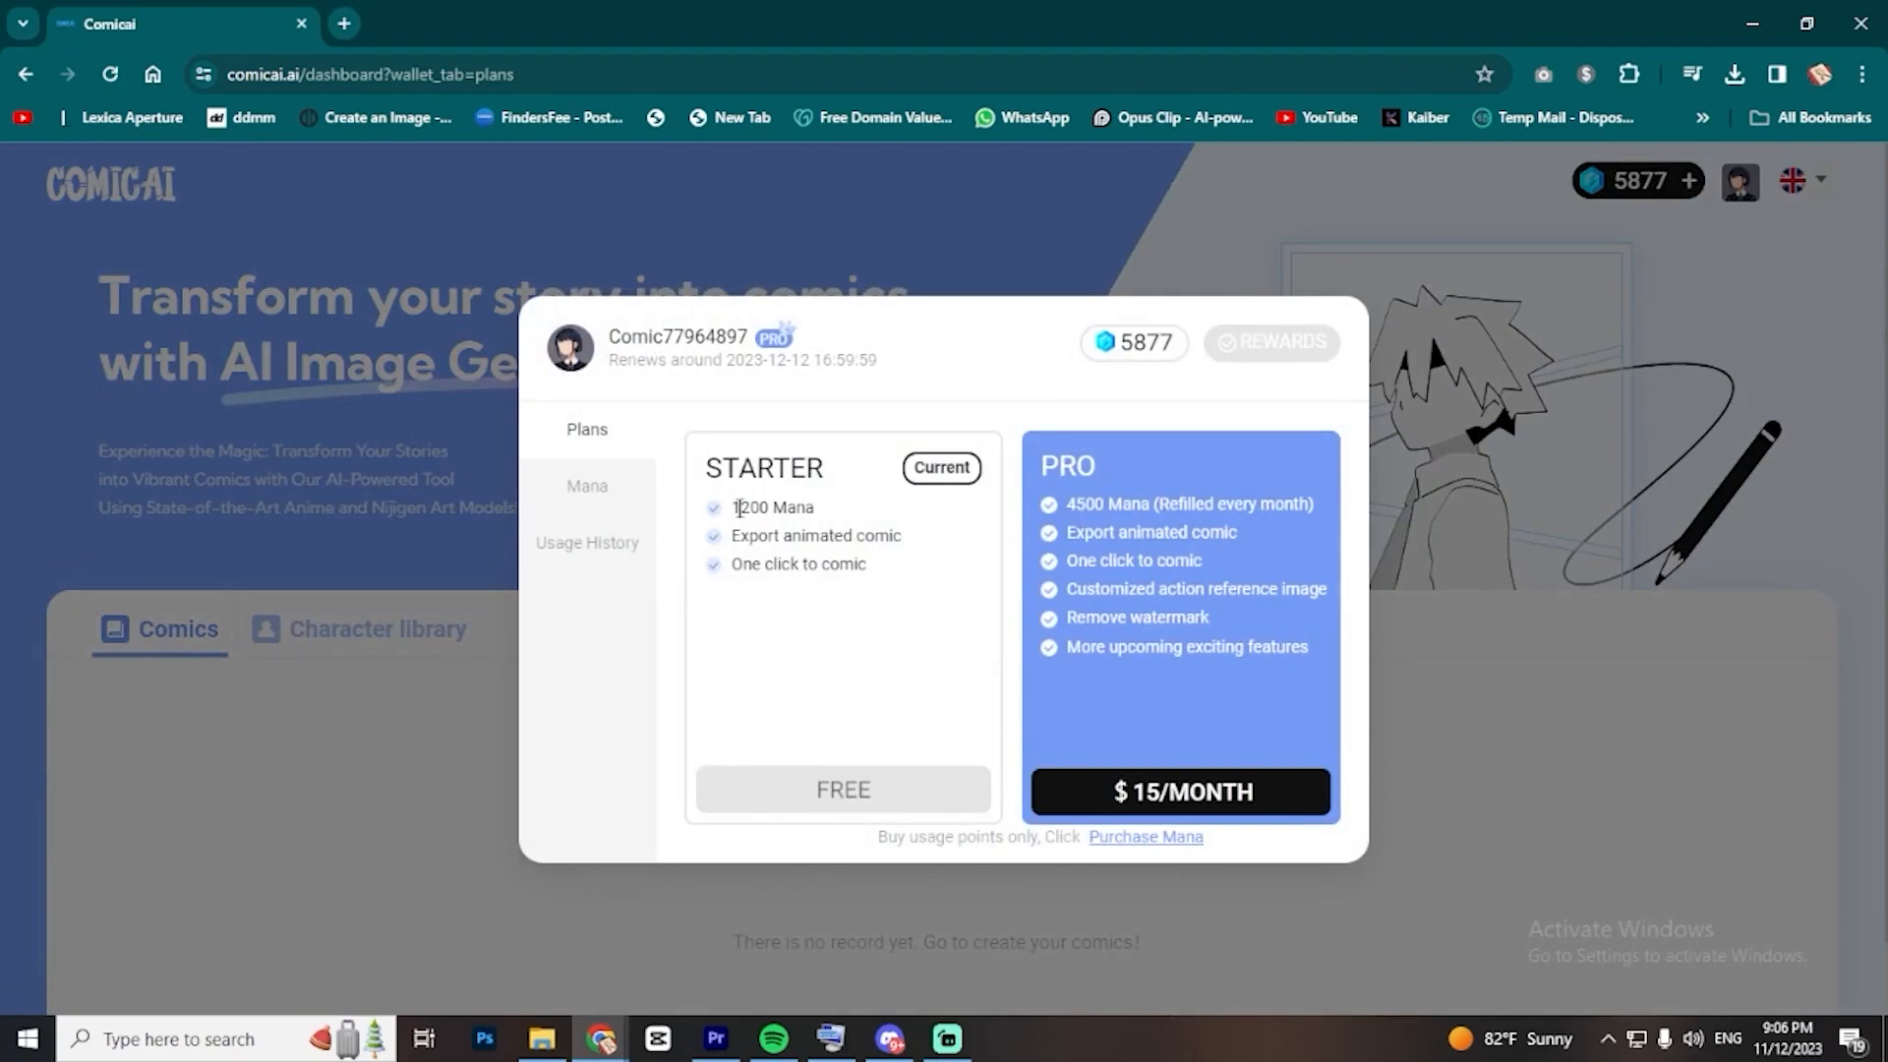
- Check the Starter plan's mana allowance in the subscription plans and close the plans dialog
left_click_drag(734, 503, 836, 508)
left_click(829, 510)
left_click(1487, 324)
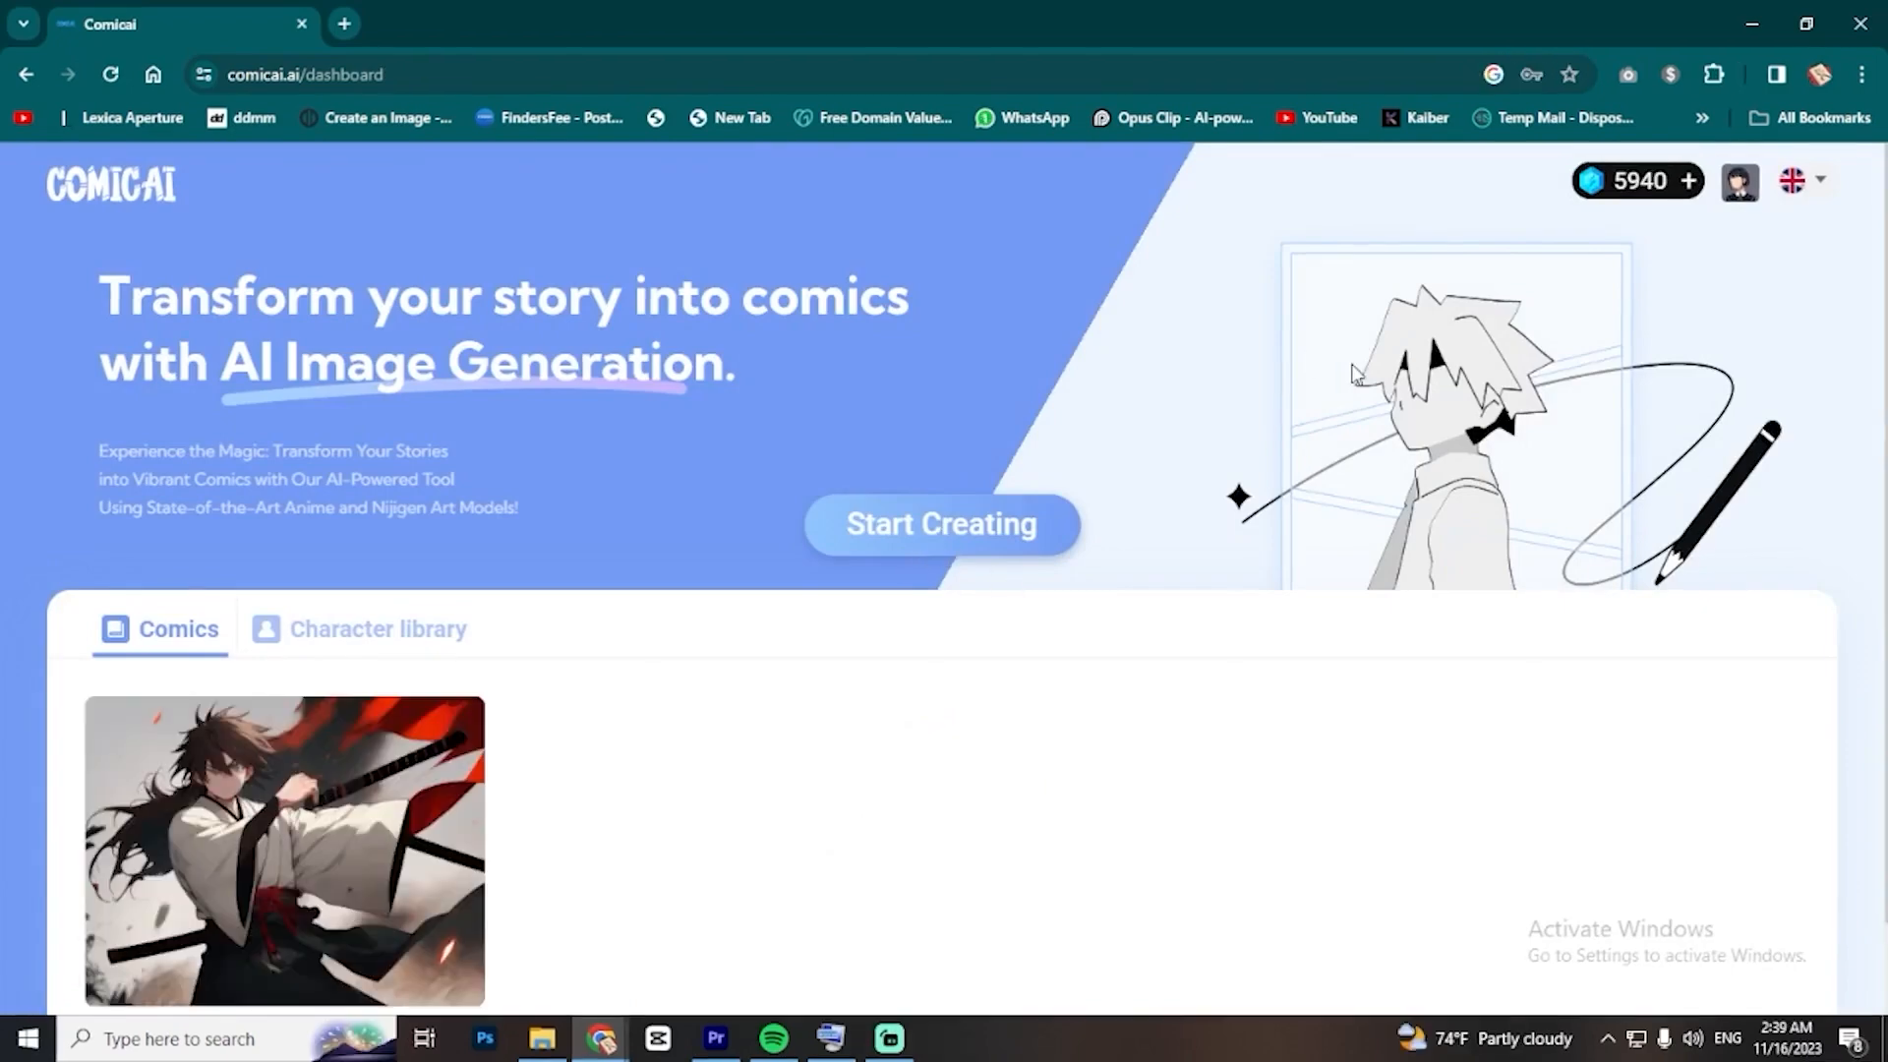
- Add a training-mode character in the Character library and name it Chika
scroll(1355, 371, "down", 1)
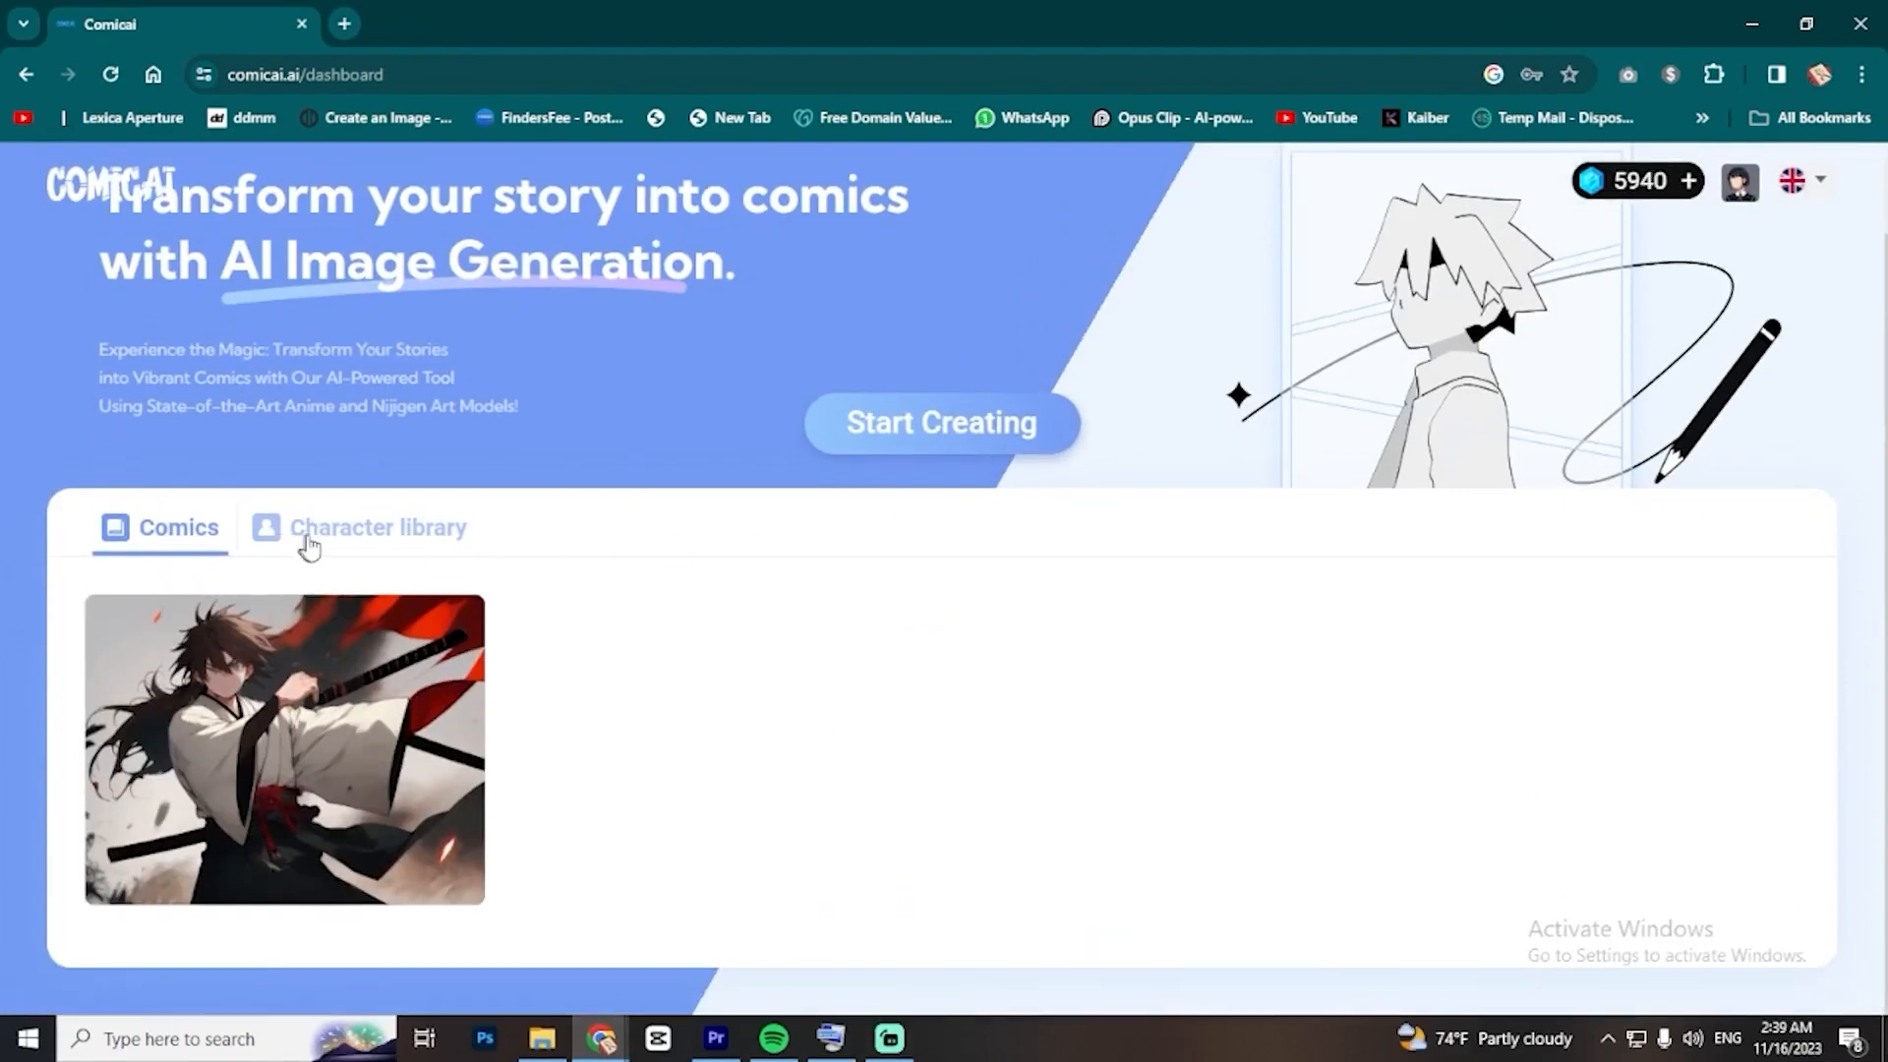
left_click(310, 549)
left_click(344, 602)
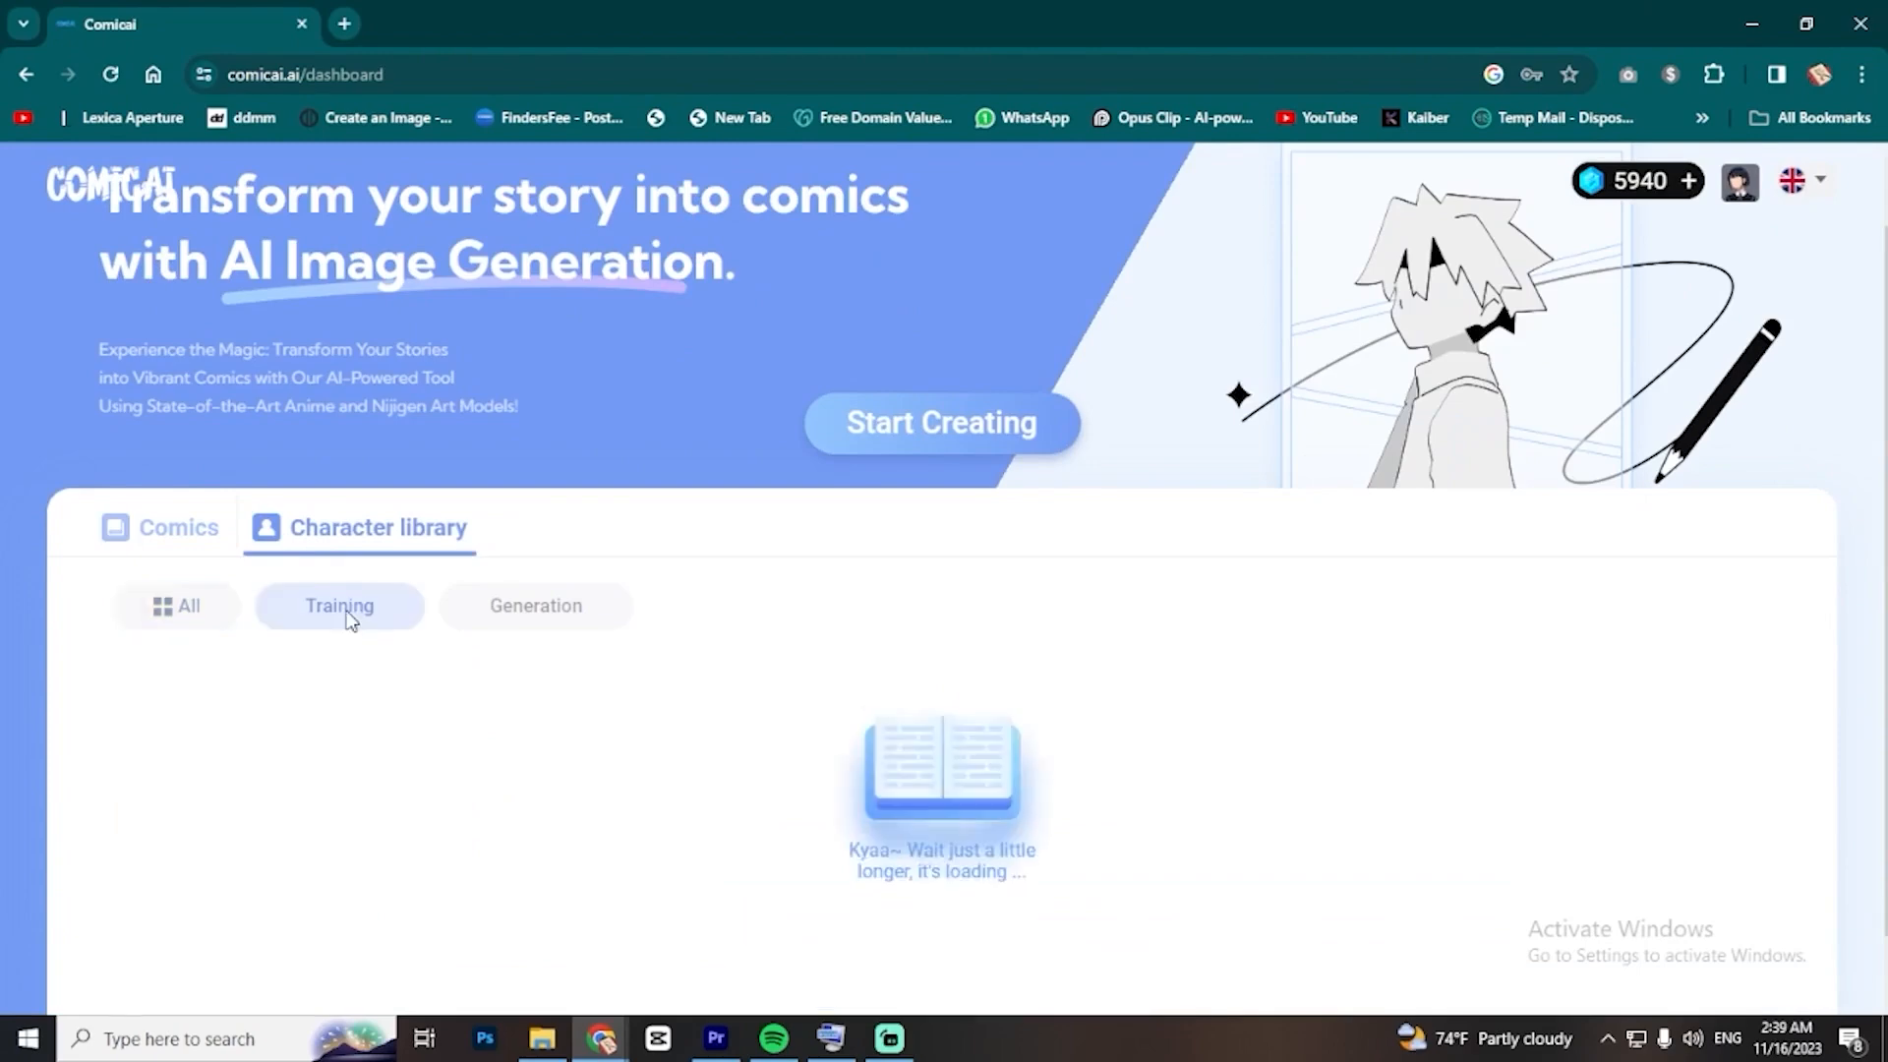
scroll(412, 622, "down", 1)
left_click(914, 888)
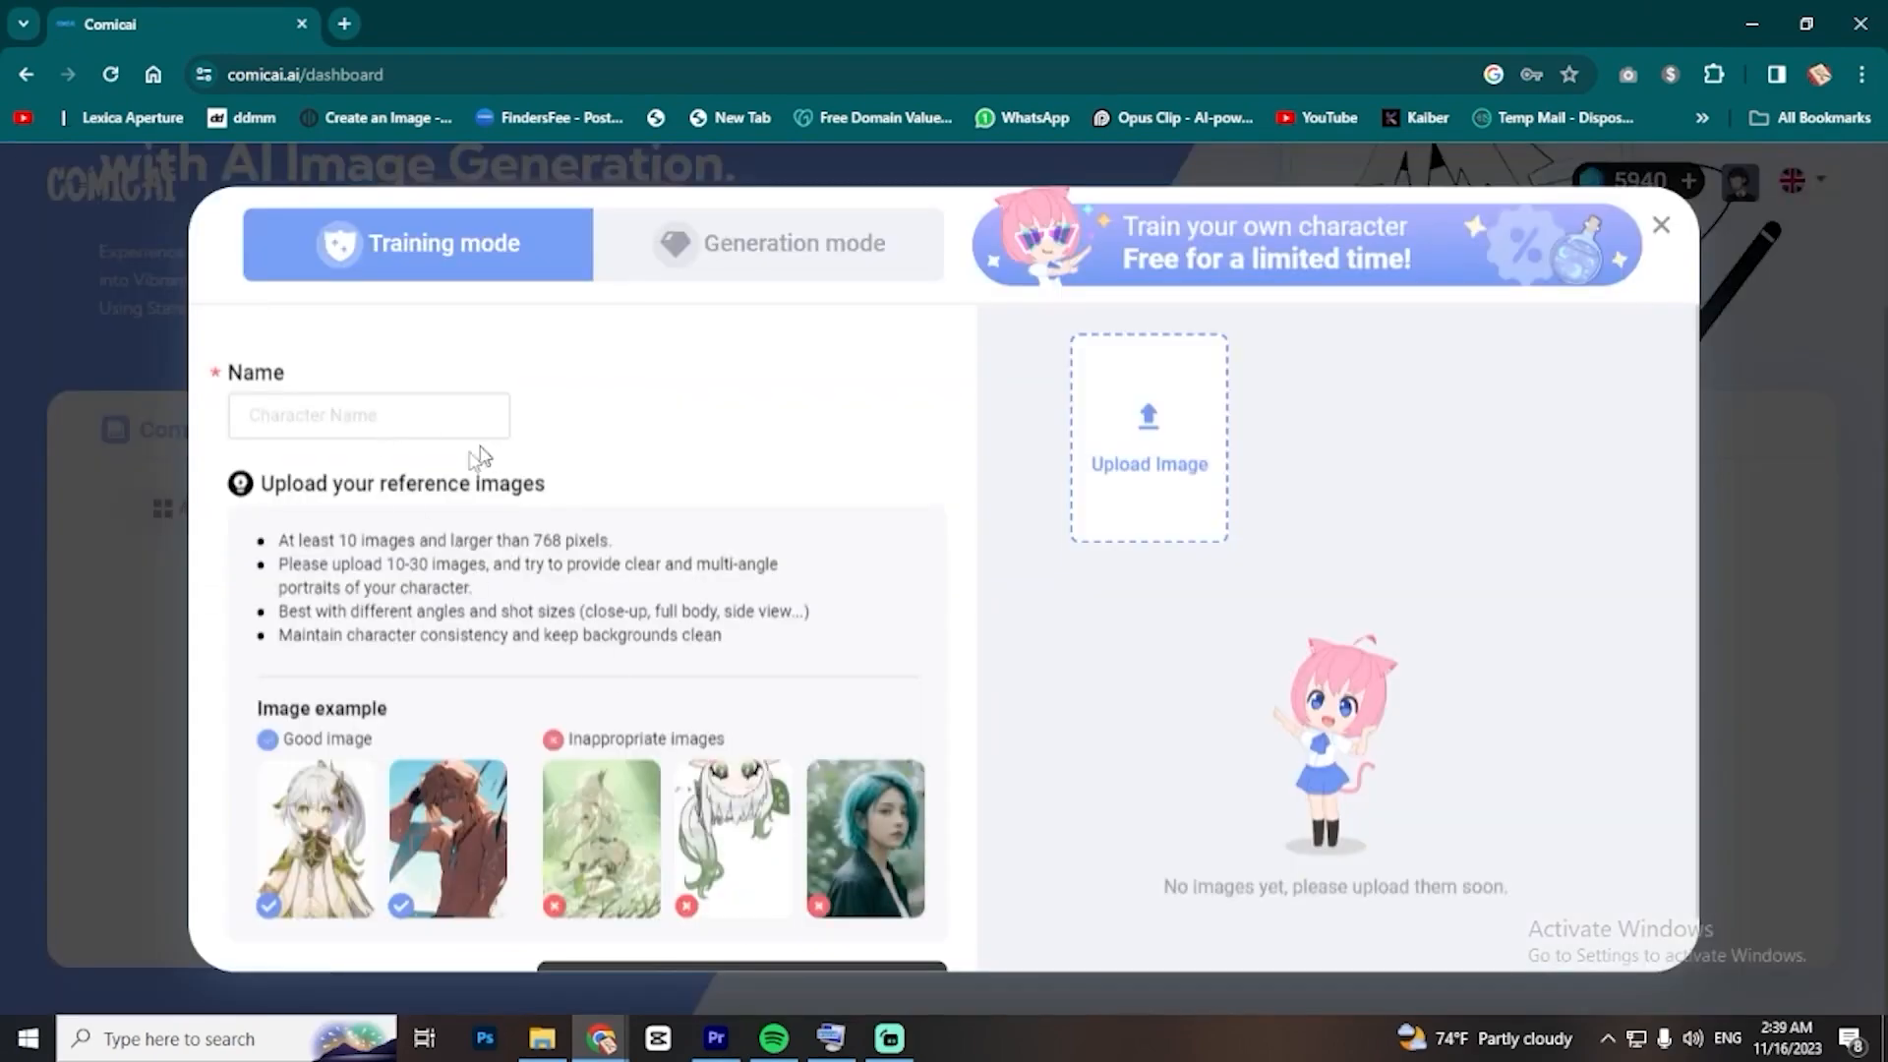
left_click_drag(254, 537, 571, 568)
left_click(368, 423)
type("Chika")
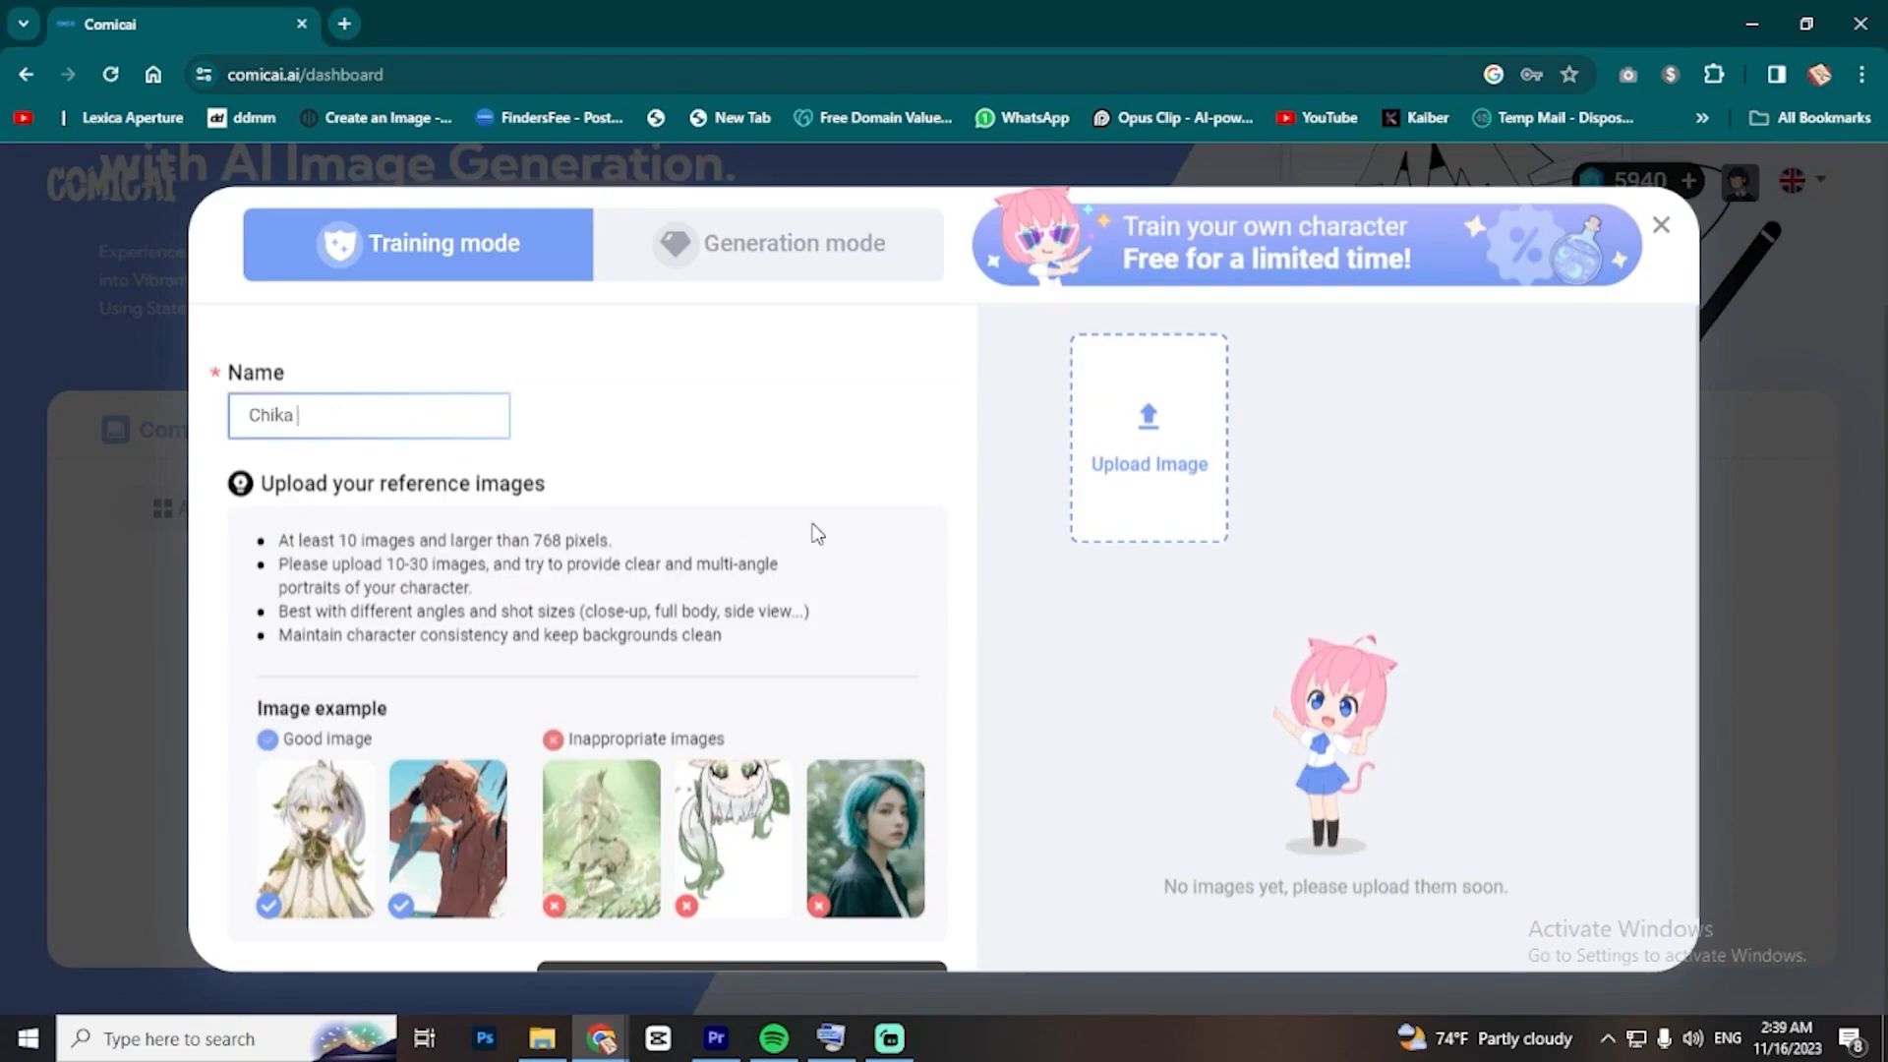
- Upload the pink-haired girl's reference images for Chika, look through them and start the training
left_click(712, 553)
scroll(688, 551, "down", 1)
scroll(590, 541, "up", 1)
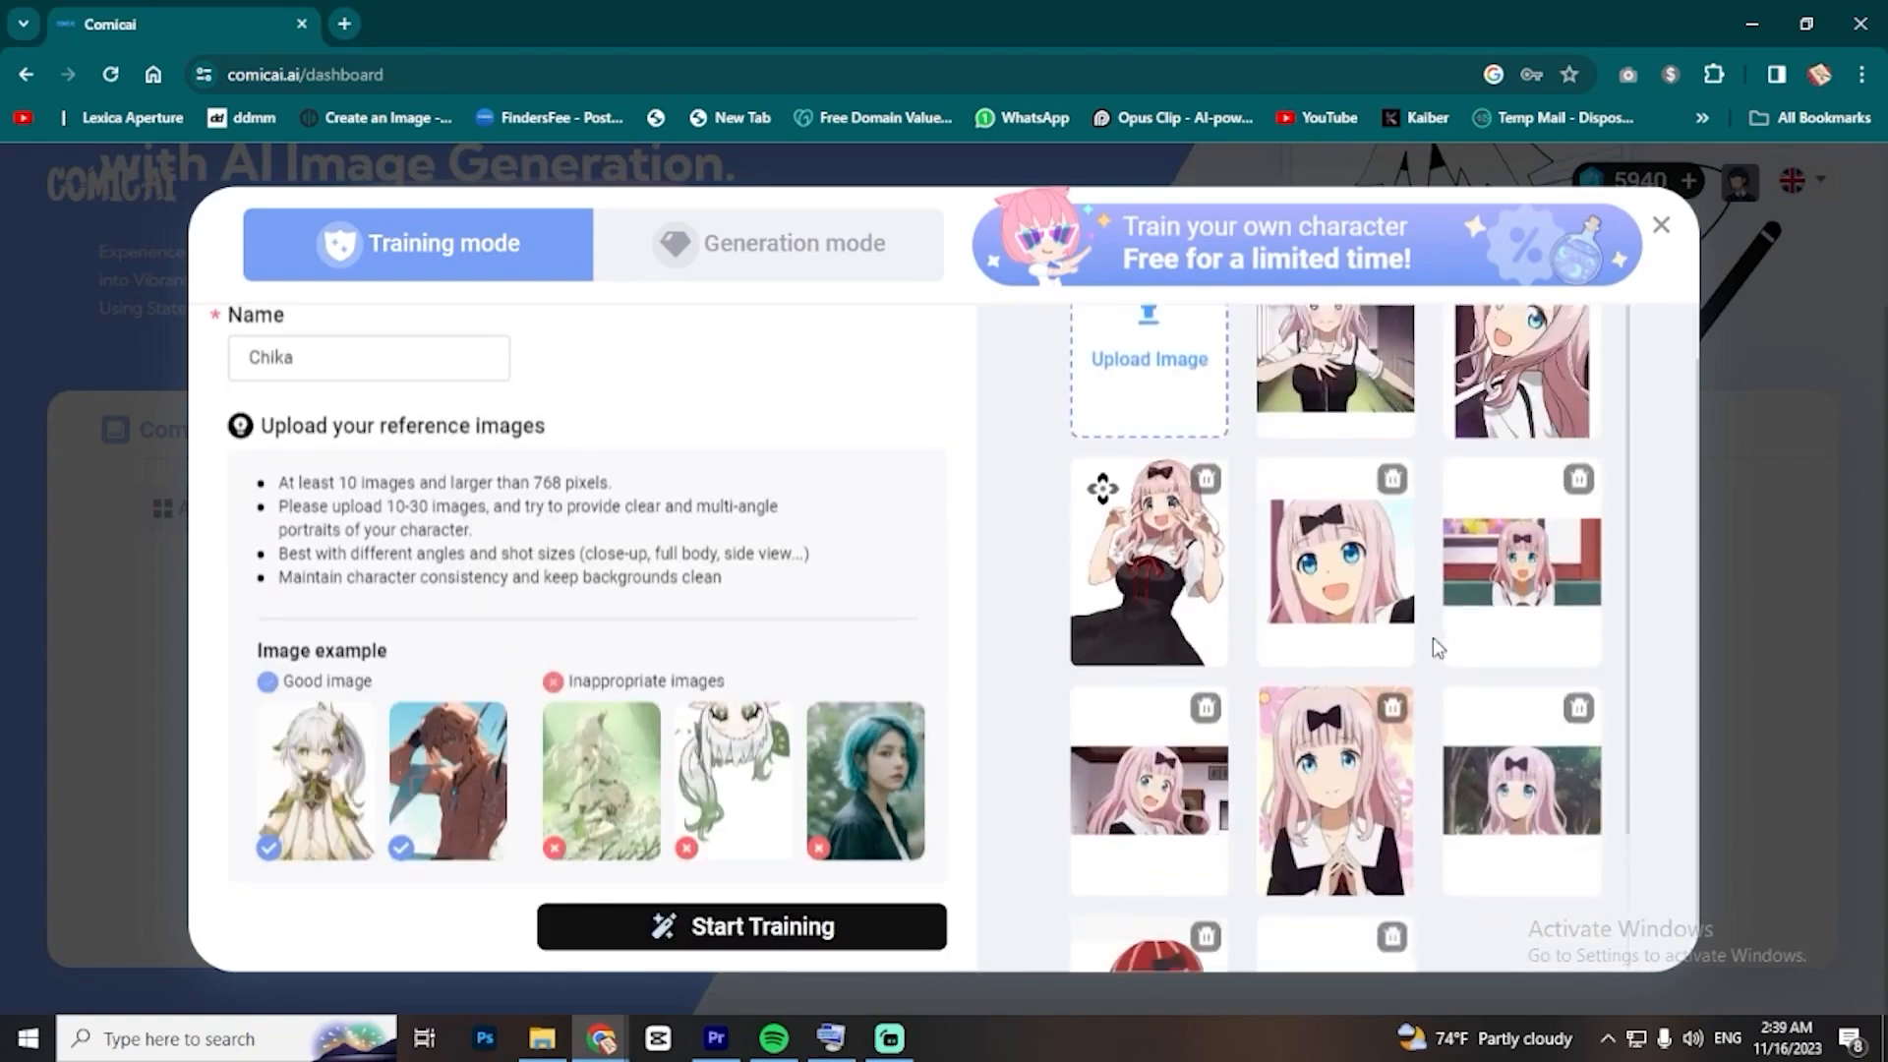
scroll(1437, 646, "down", 2)
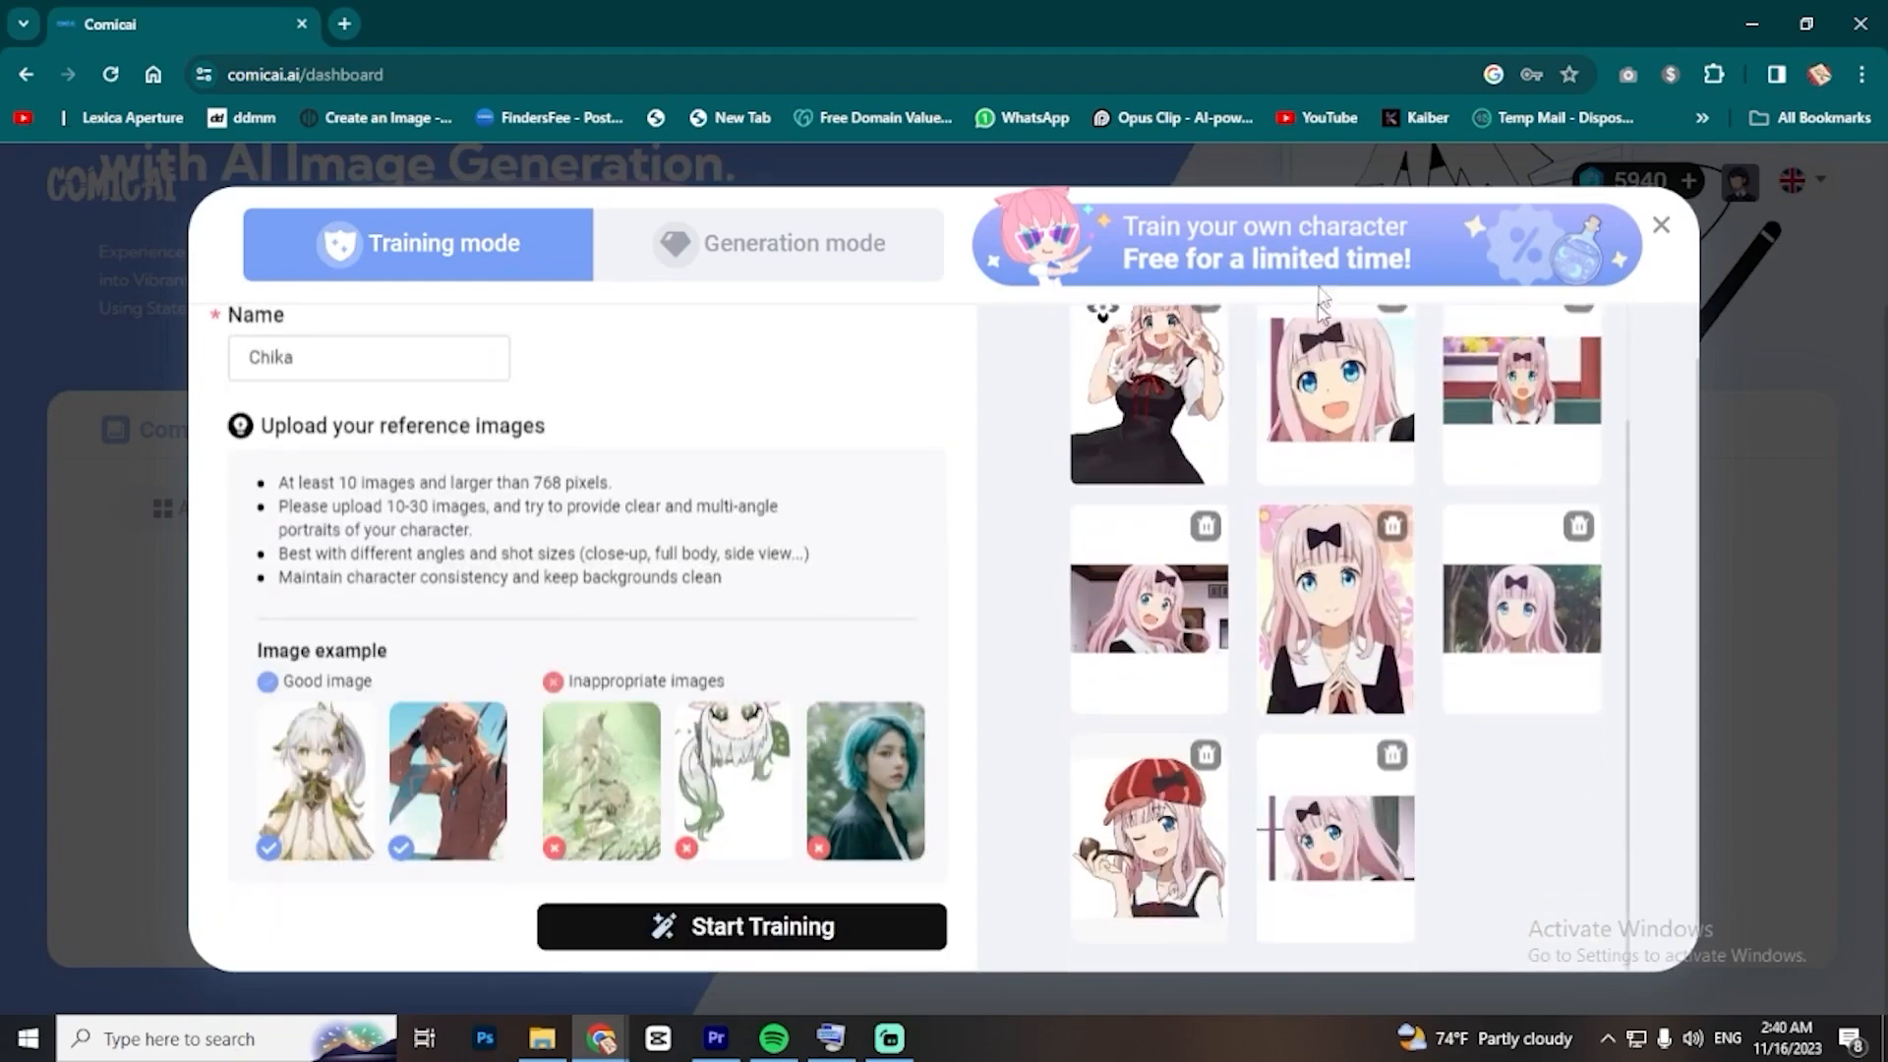
left_click(717, 928)
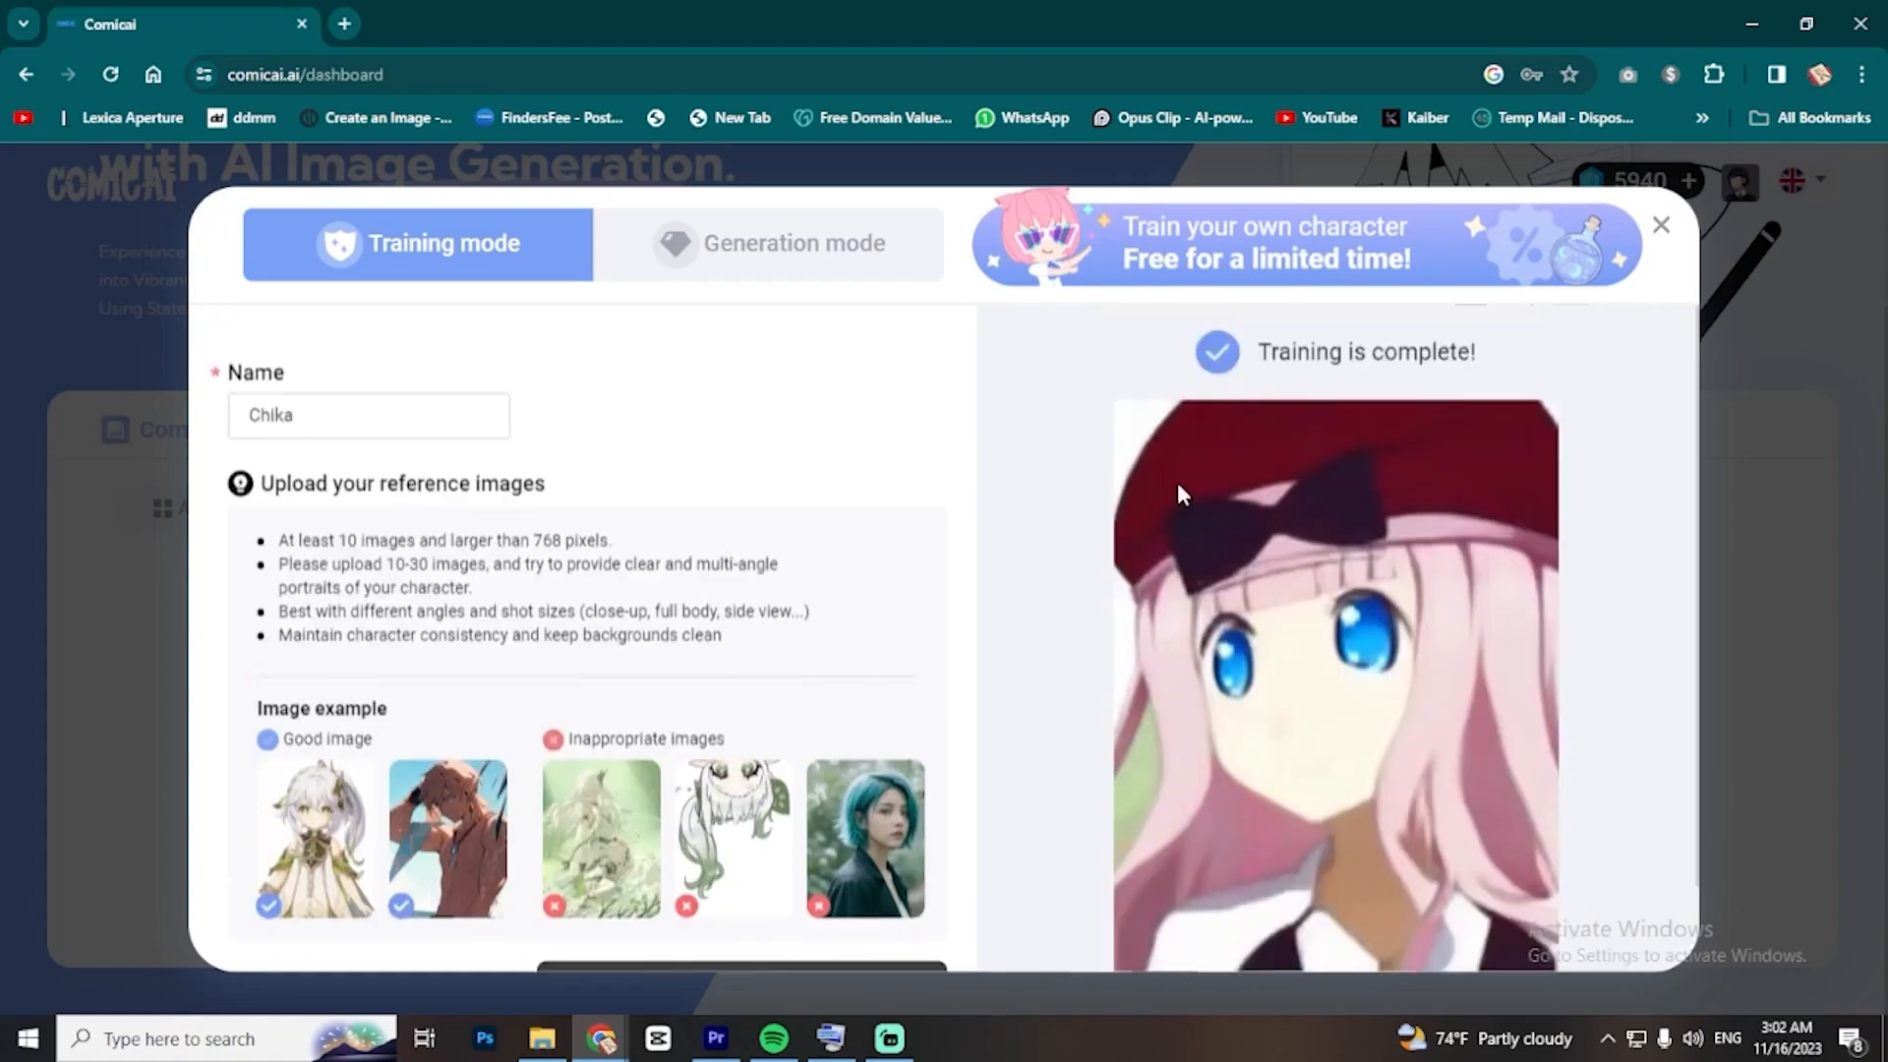
- Inspect the trained character's preview image and close the character dialog
scroll(1177, 482, "down", 1)
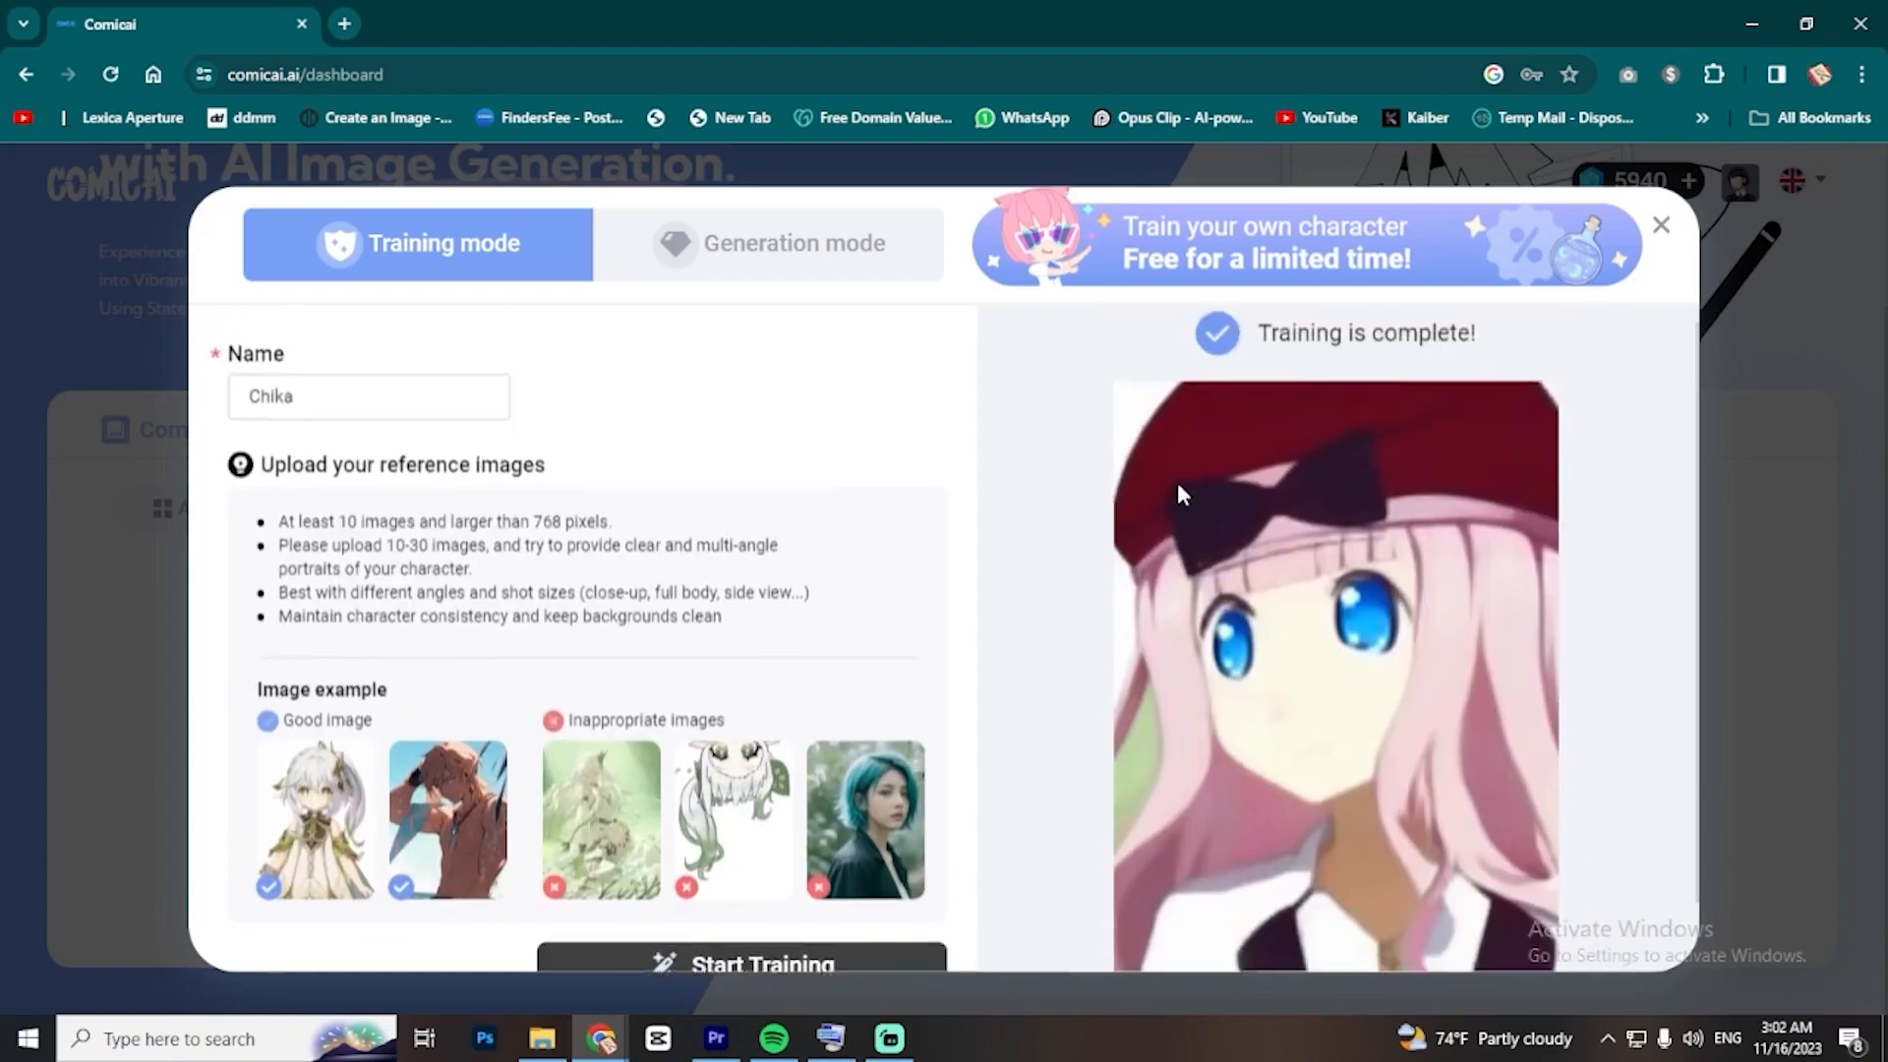
scroll(1178, 488, "up", 1)
scroll(1178, 488, "down", 1)
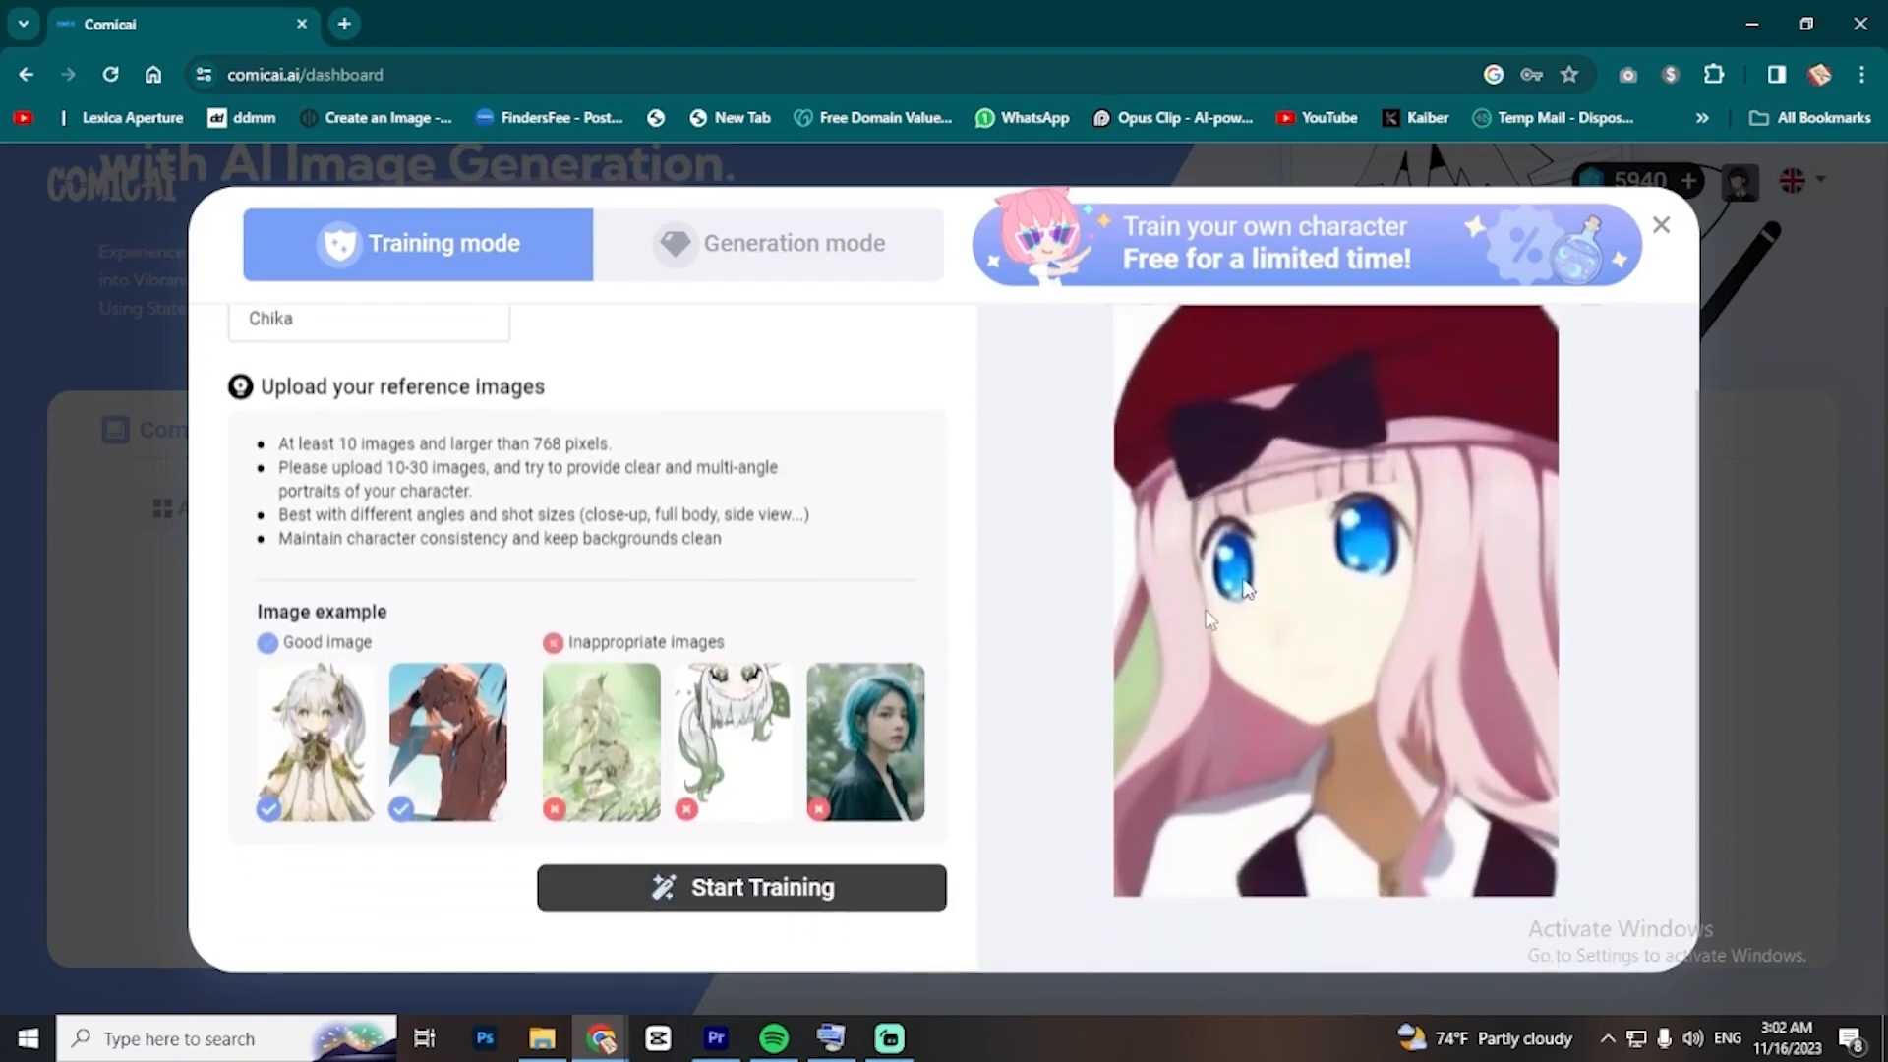
left_click(1662, 228)
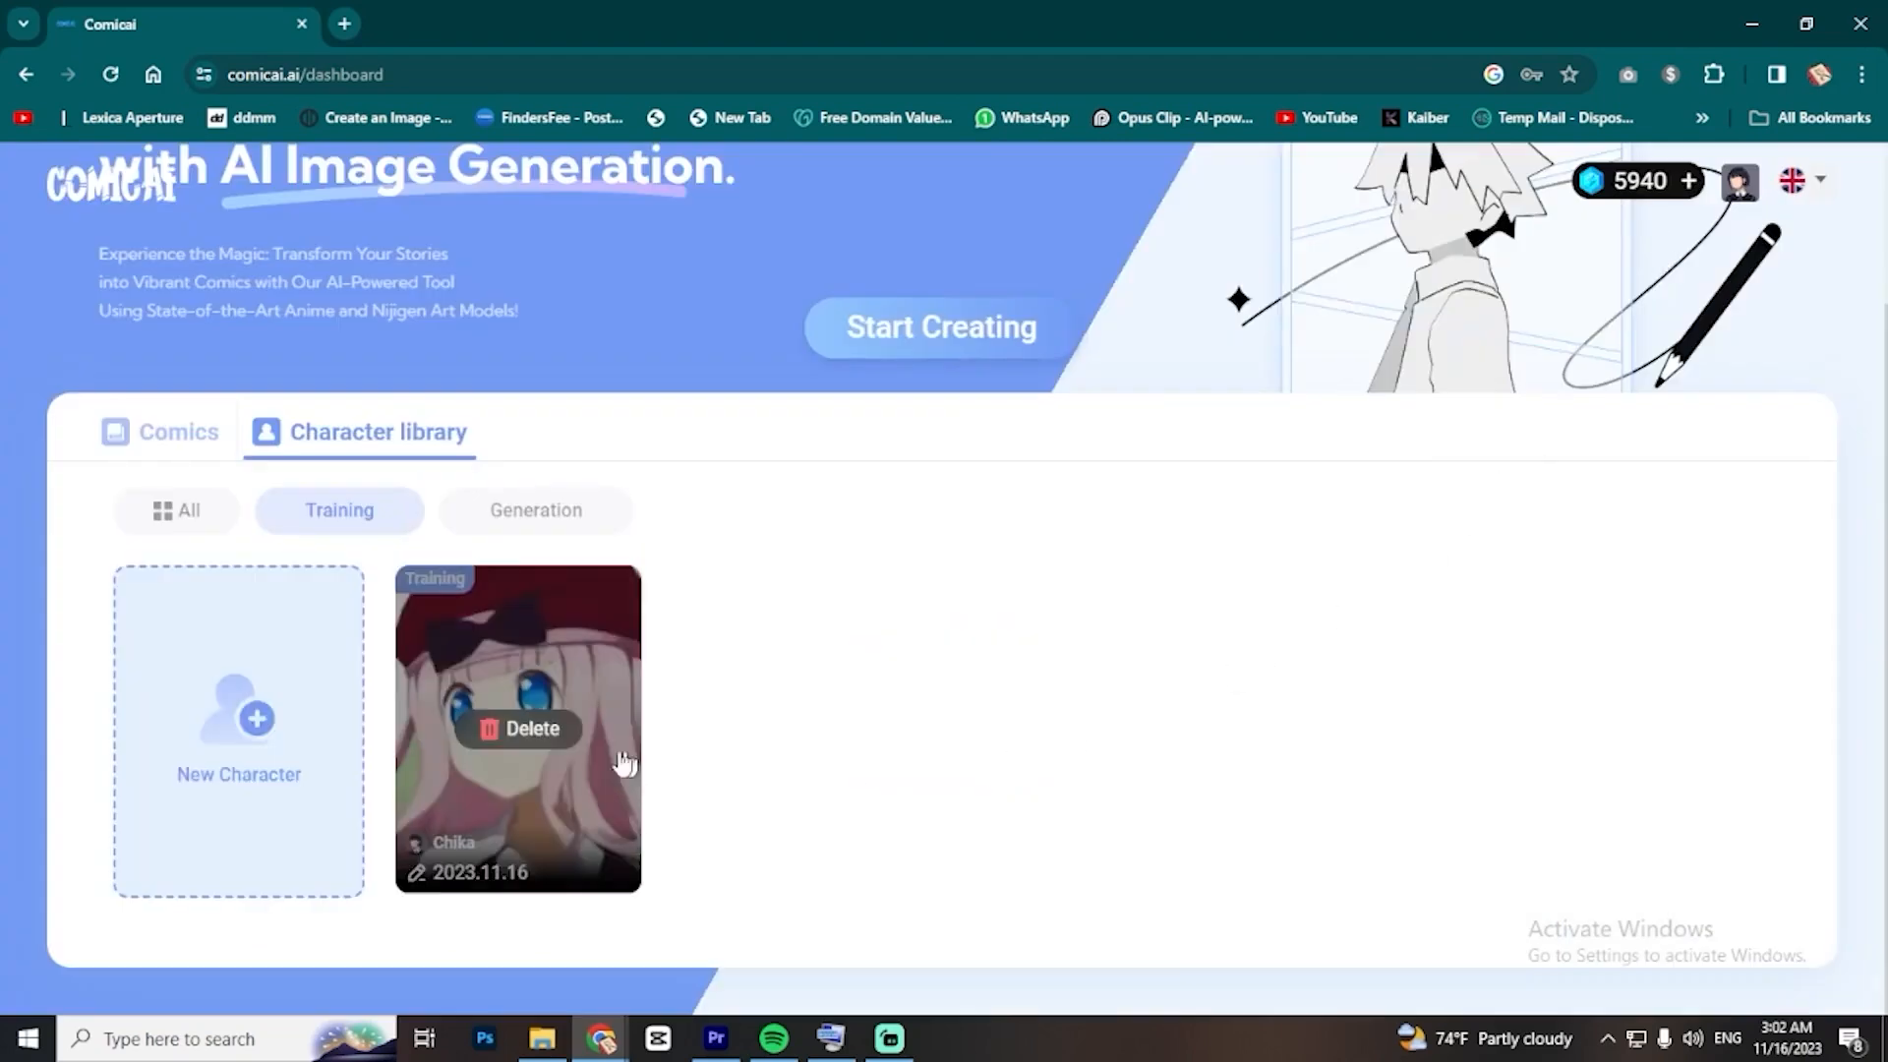
- Generate a generation-mode character named Chiki described as "girl, short pink hair , young, Japanese, with black dress"
left_click(549, 531)
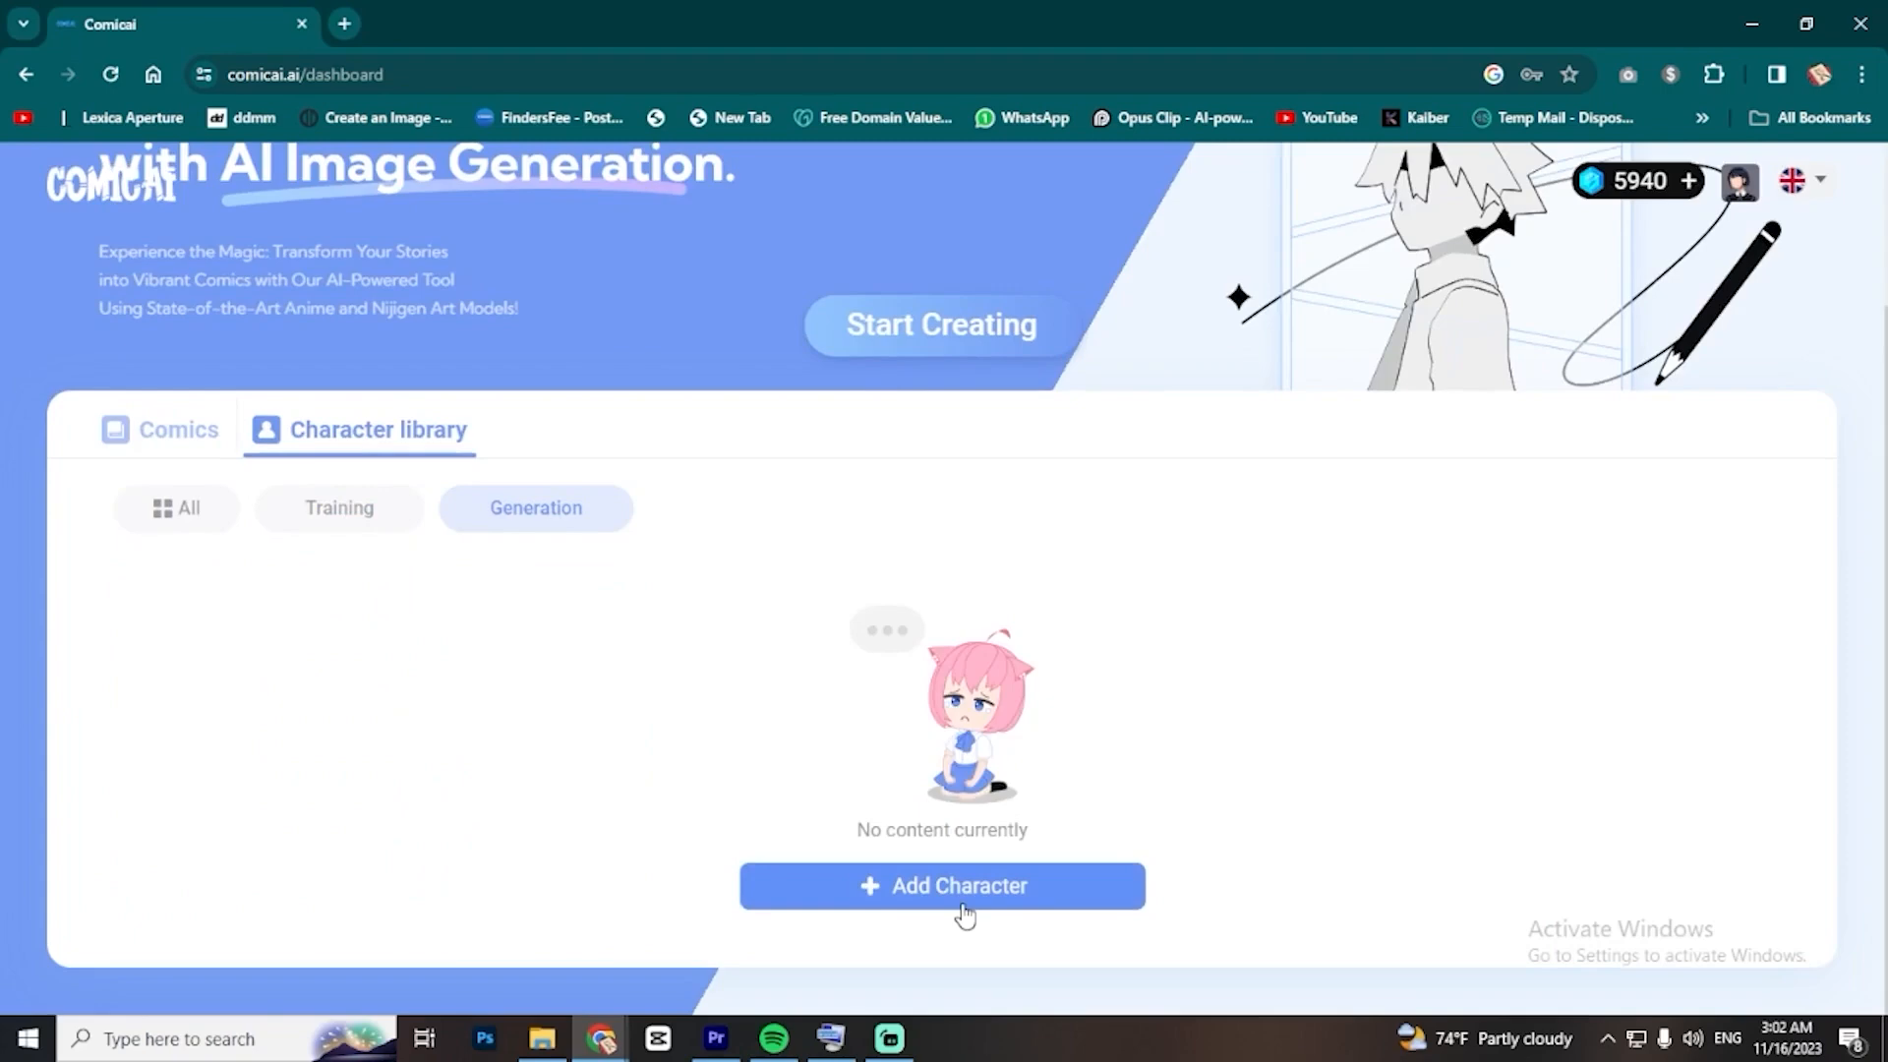
left_click(965, 912)
left_click(454, 465)
type("Ch")
left_click(453, 638)
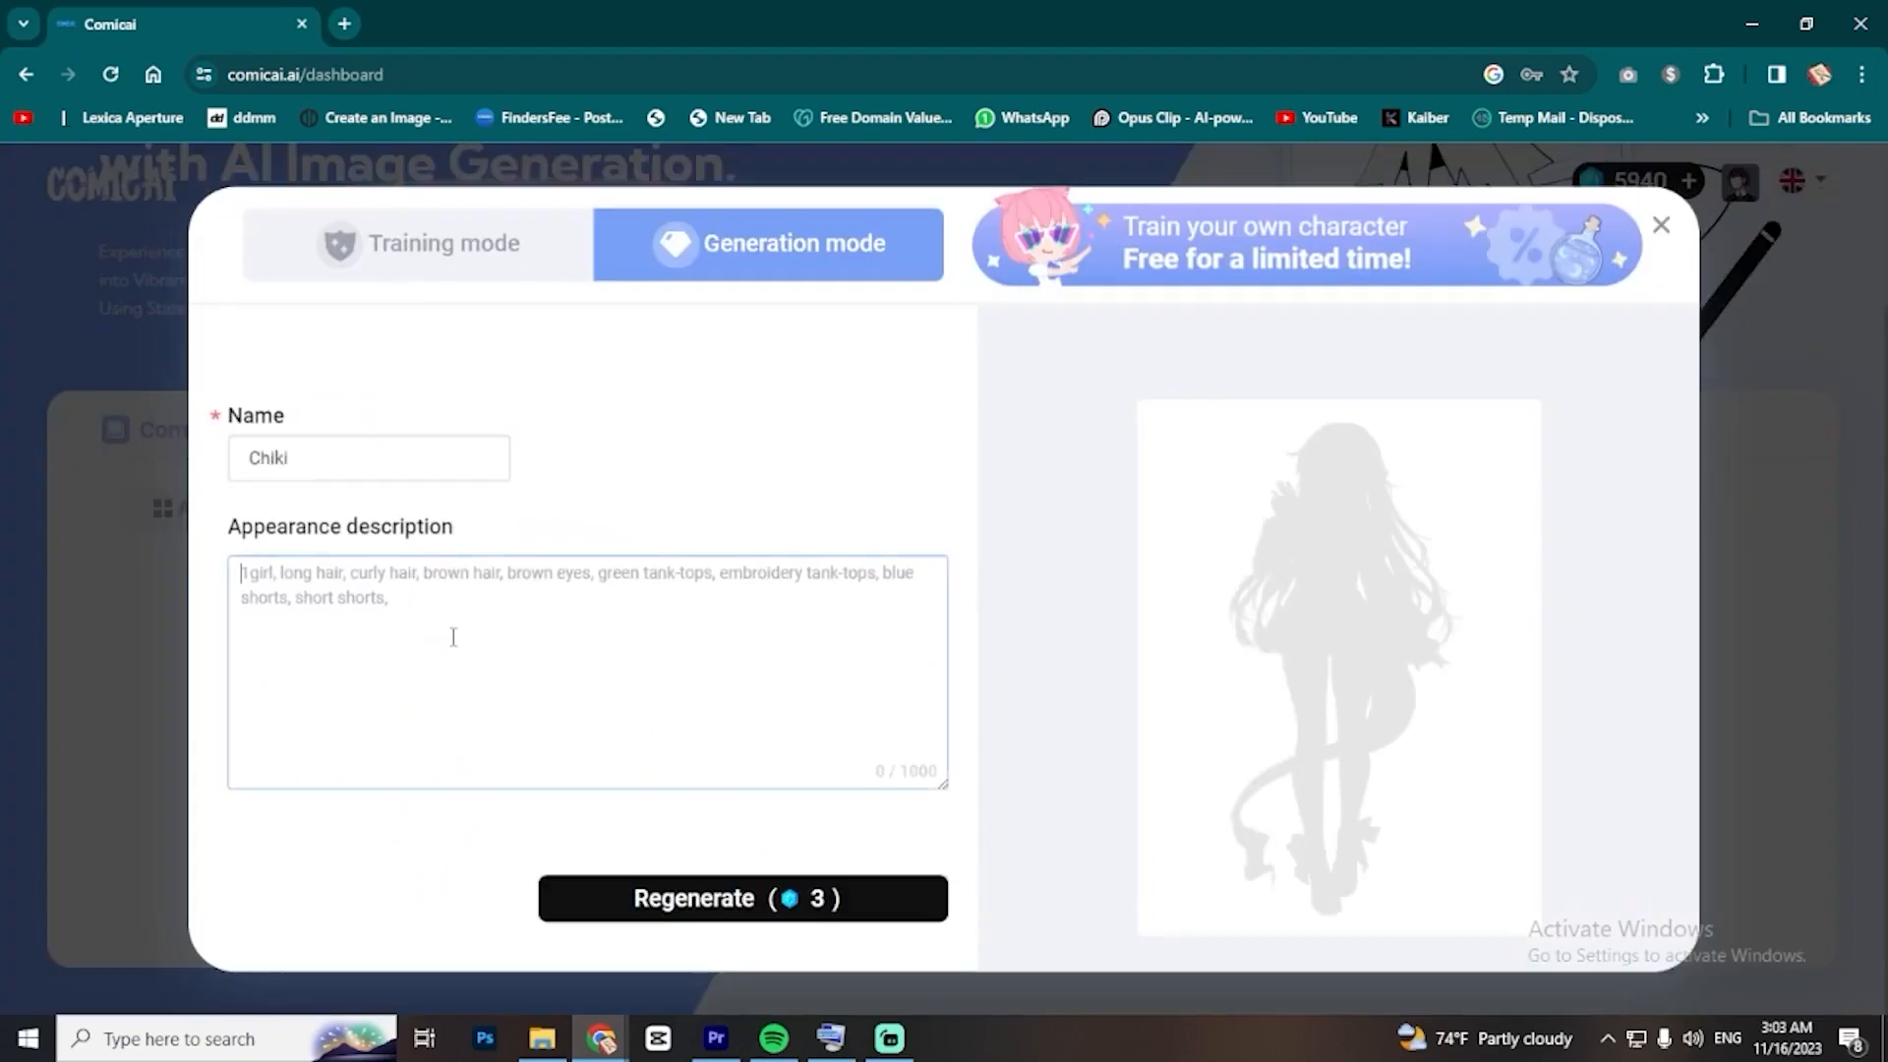
type("girl, short pink hair , young, Japanese, with black dress")
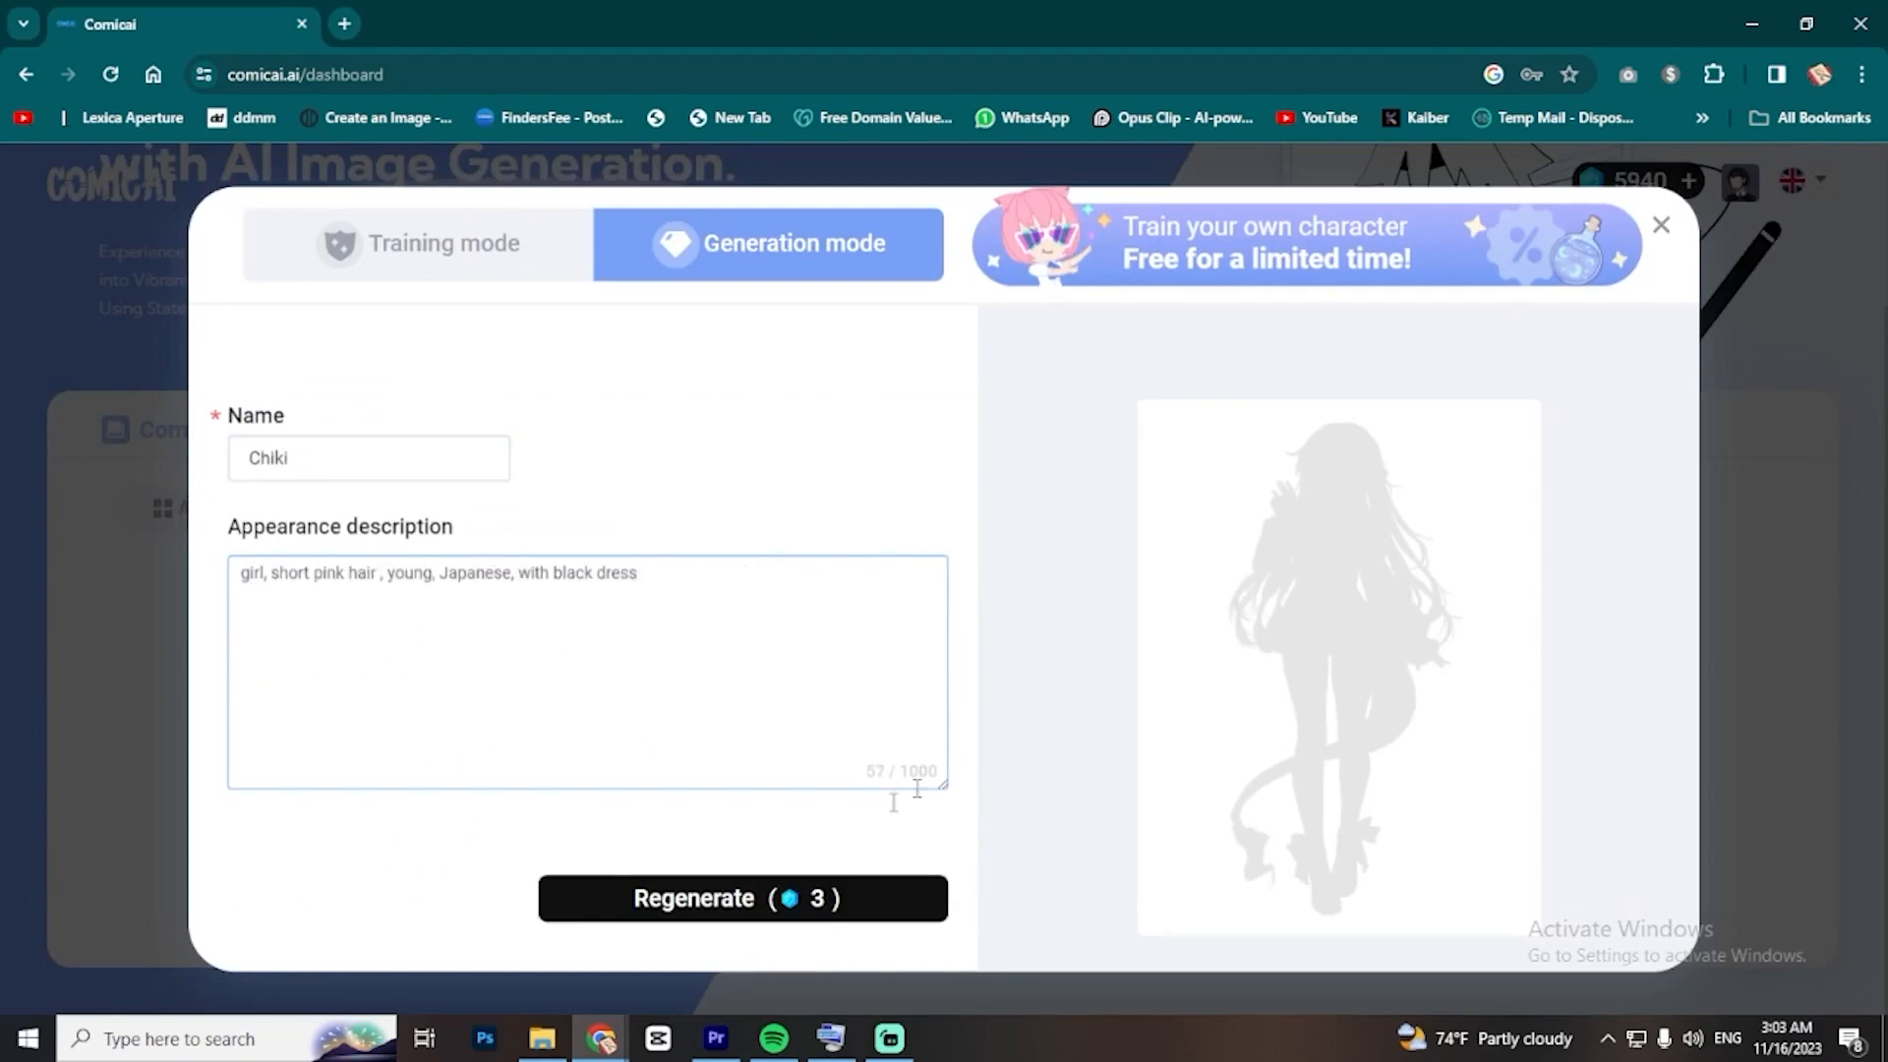
left_click(725, 910)
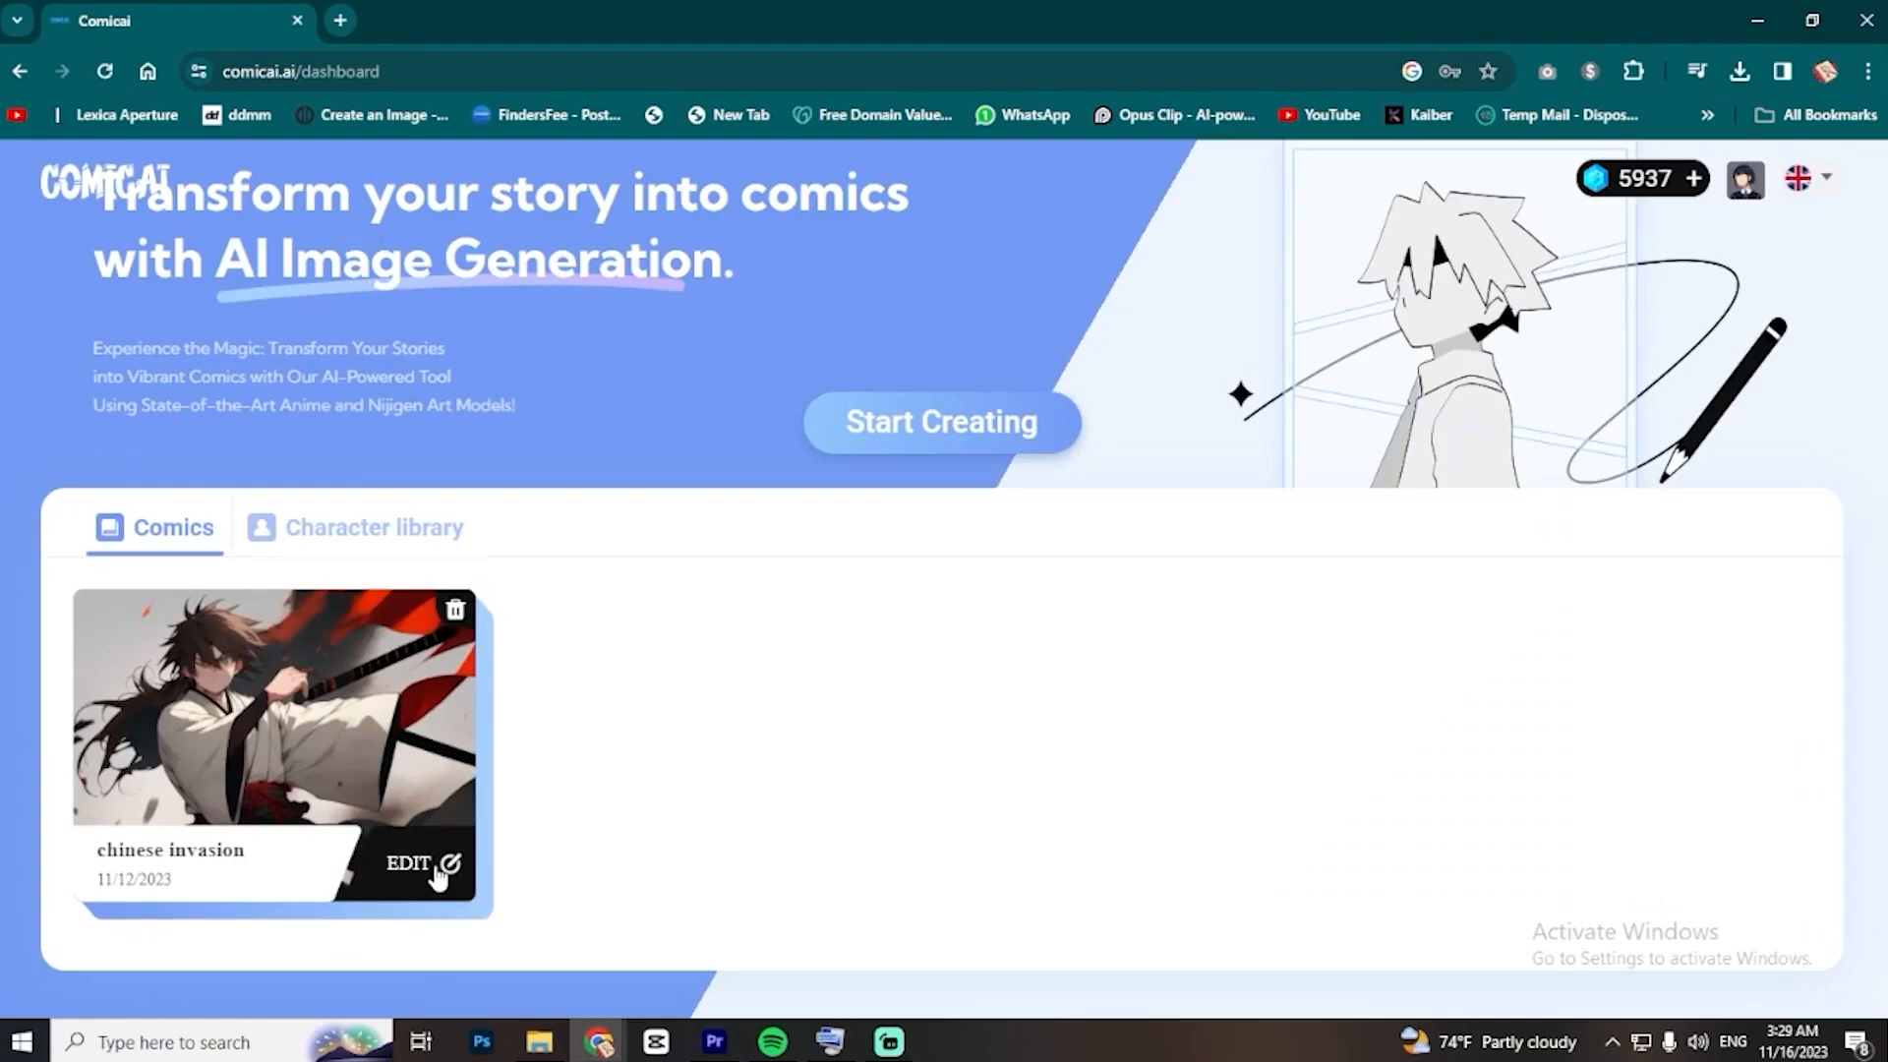
- Open the "chinese invasion" comic's character design and add the trained character Chika from the library
left_click(438, 871)
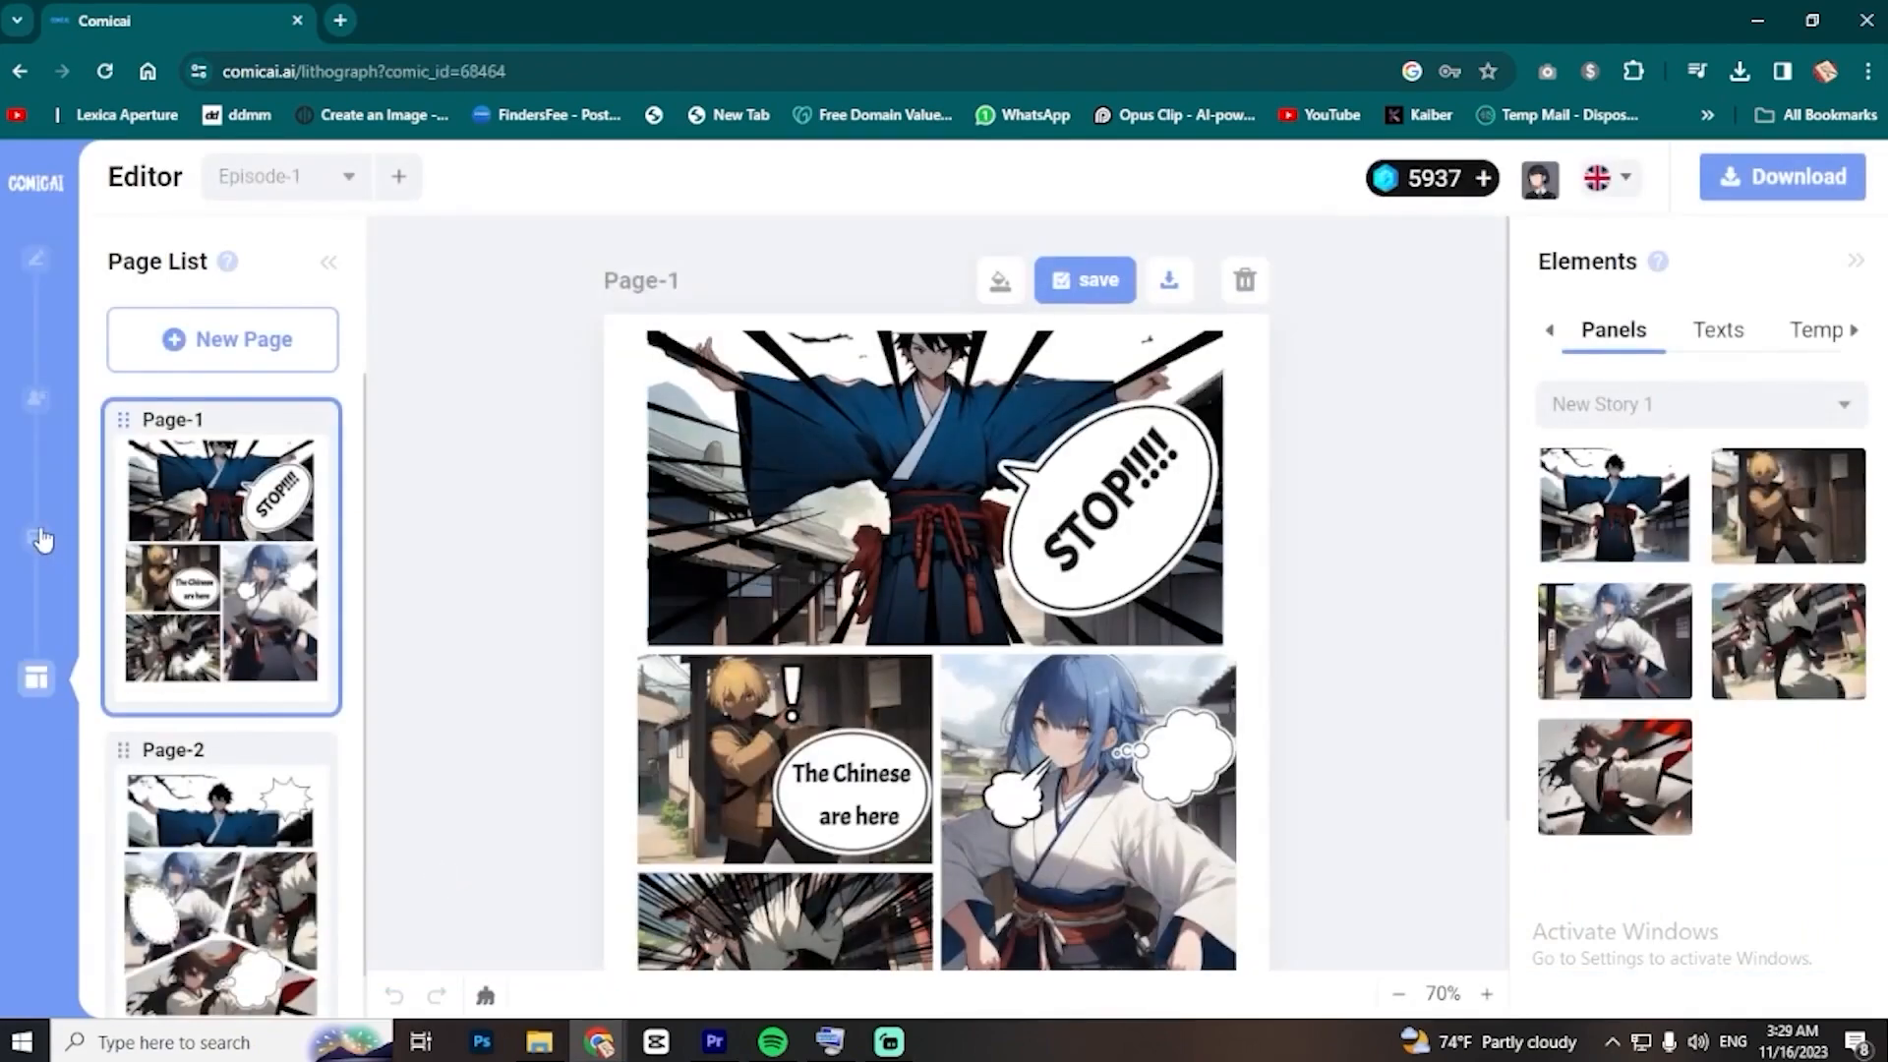
left_click(36, 398)
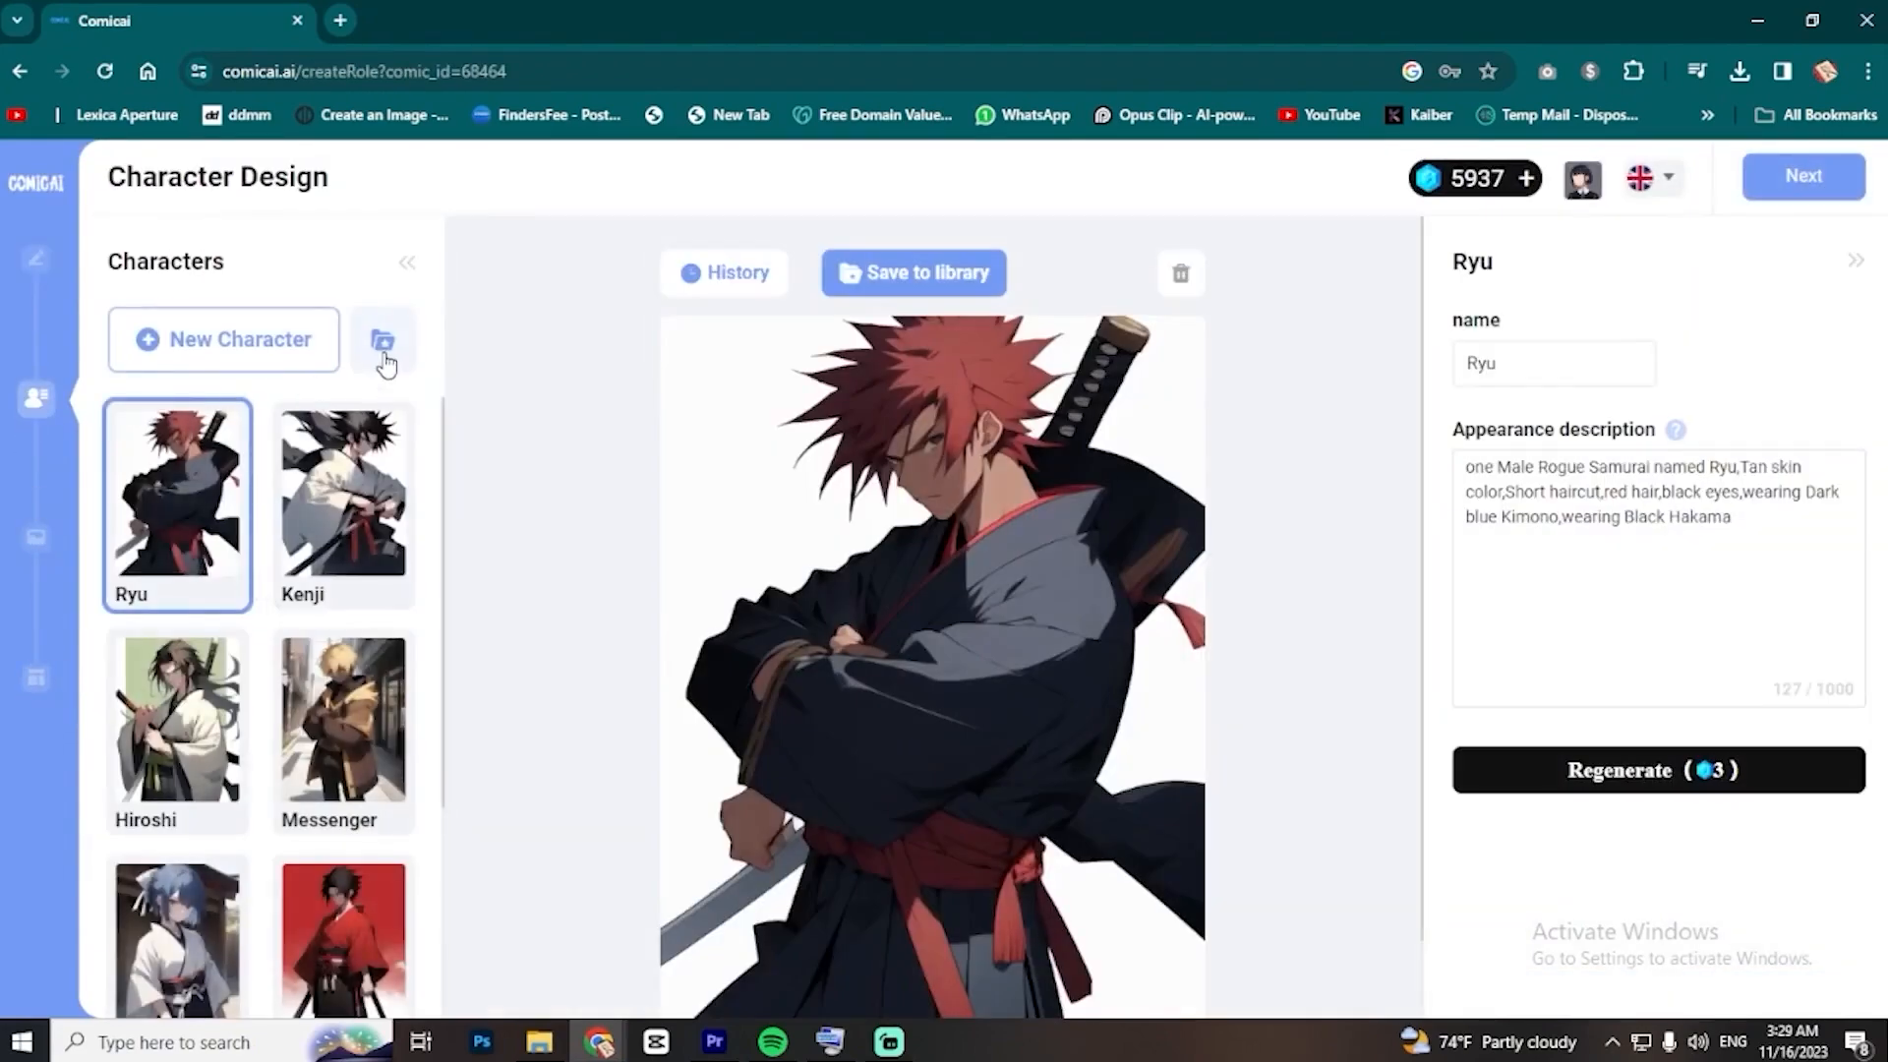
left_click(383, 341)
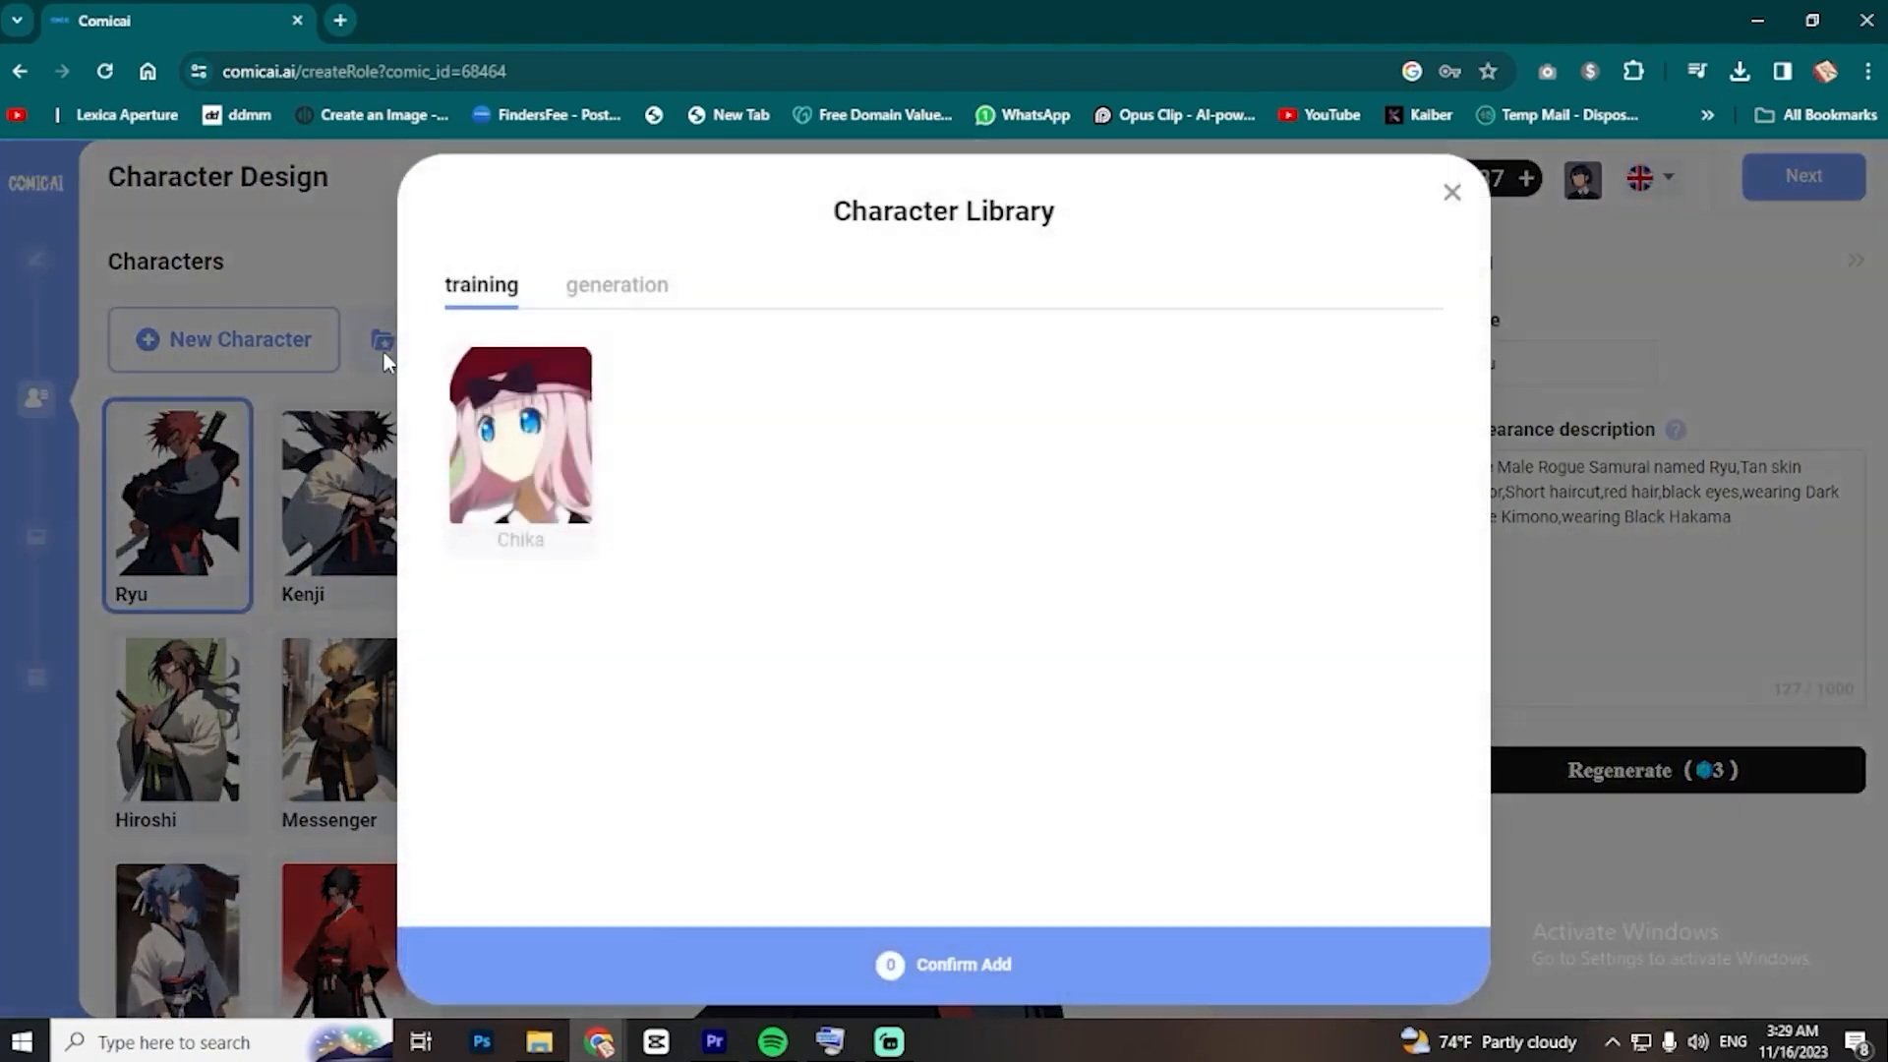
left_click(522, 459)
left_click(936, 942)
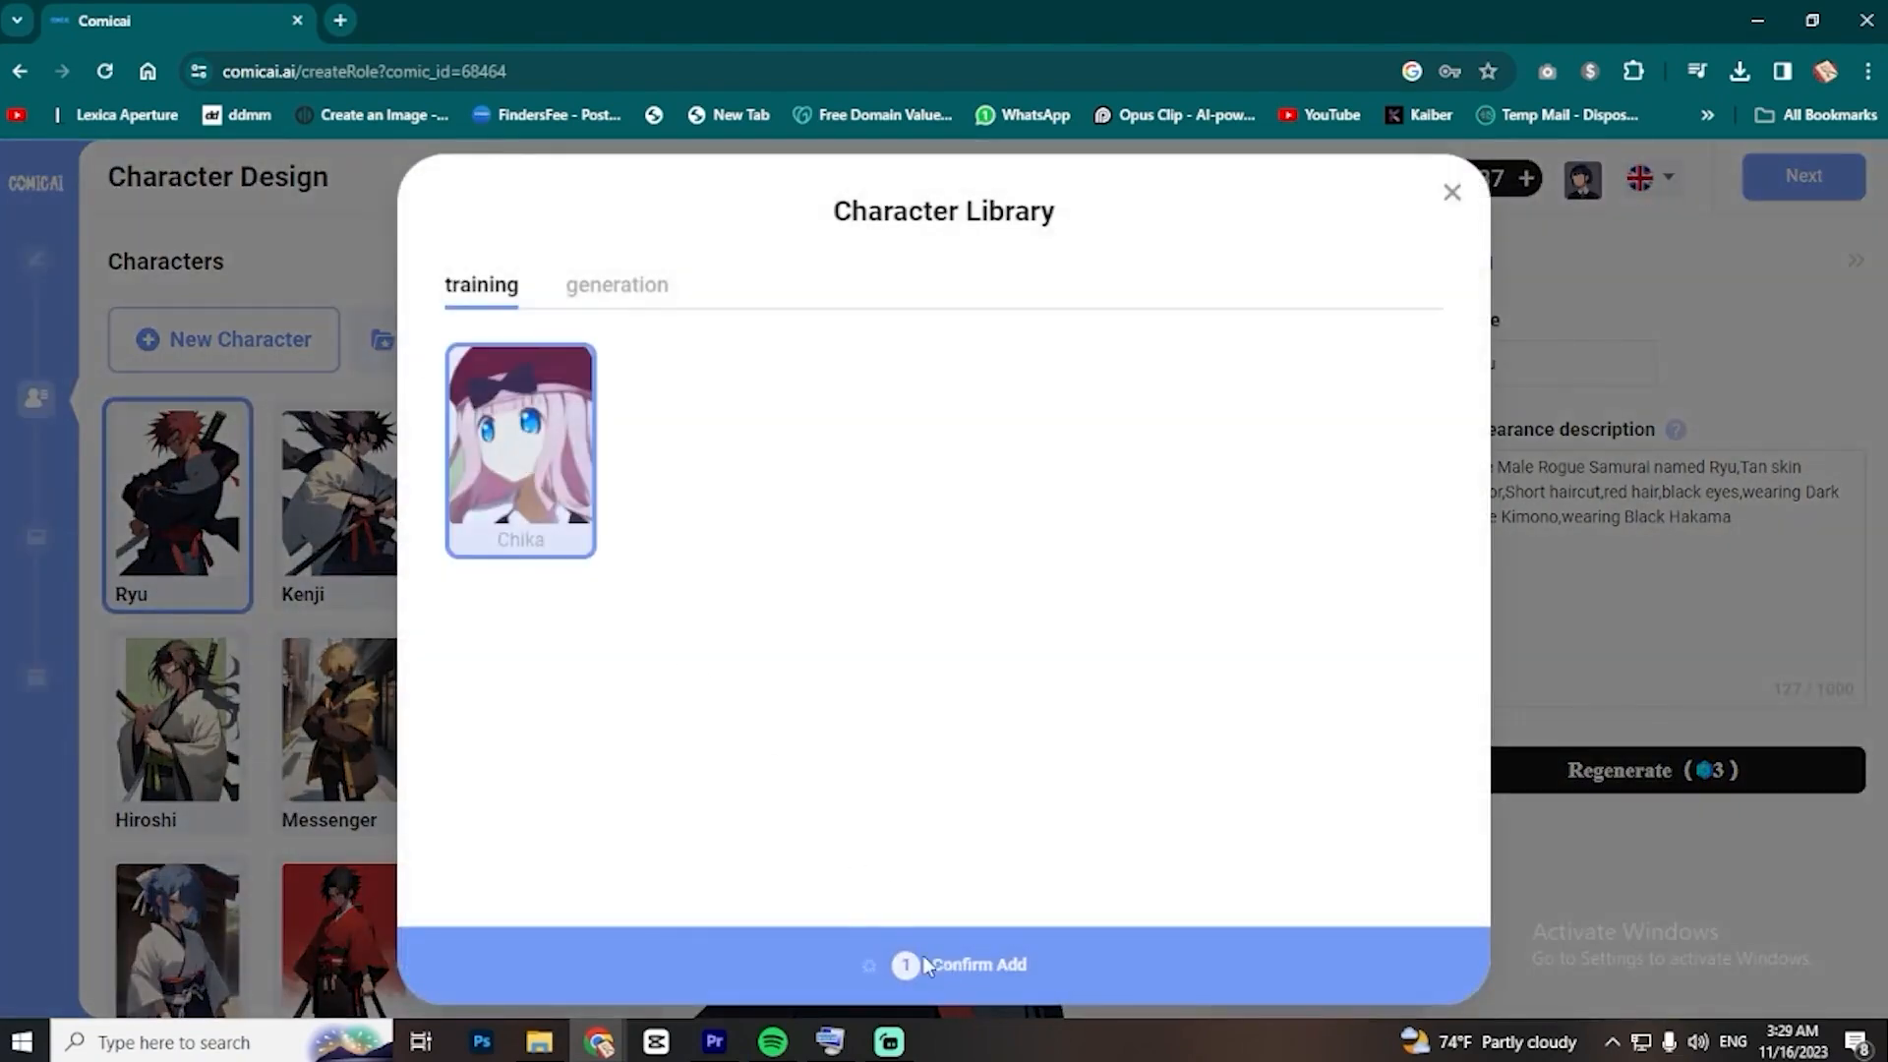
- Add the generated character Chiki from the Character Library to the comic's characters
scroll(324, 600, "down", 3)
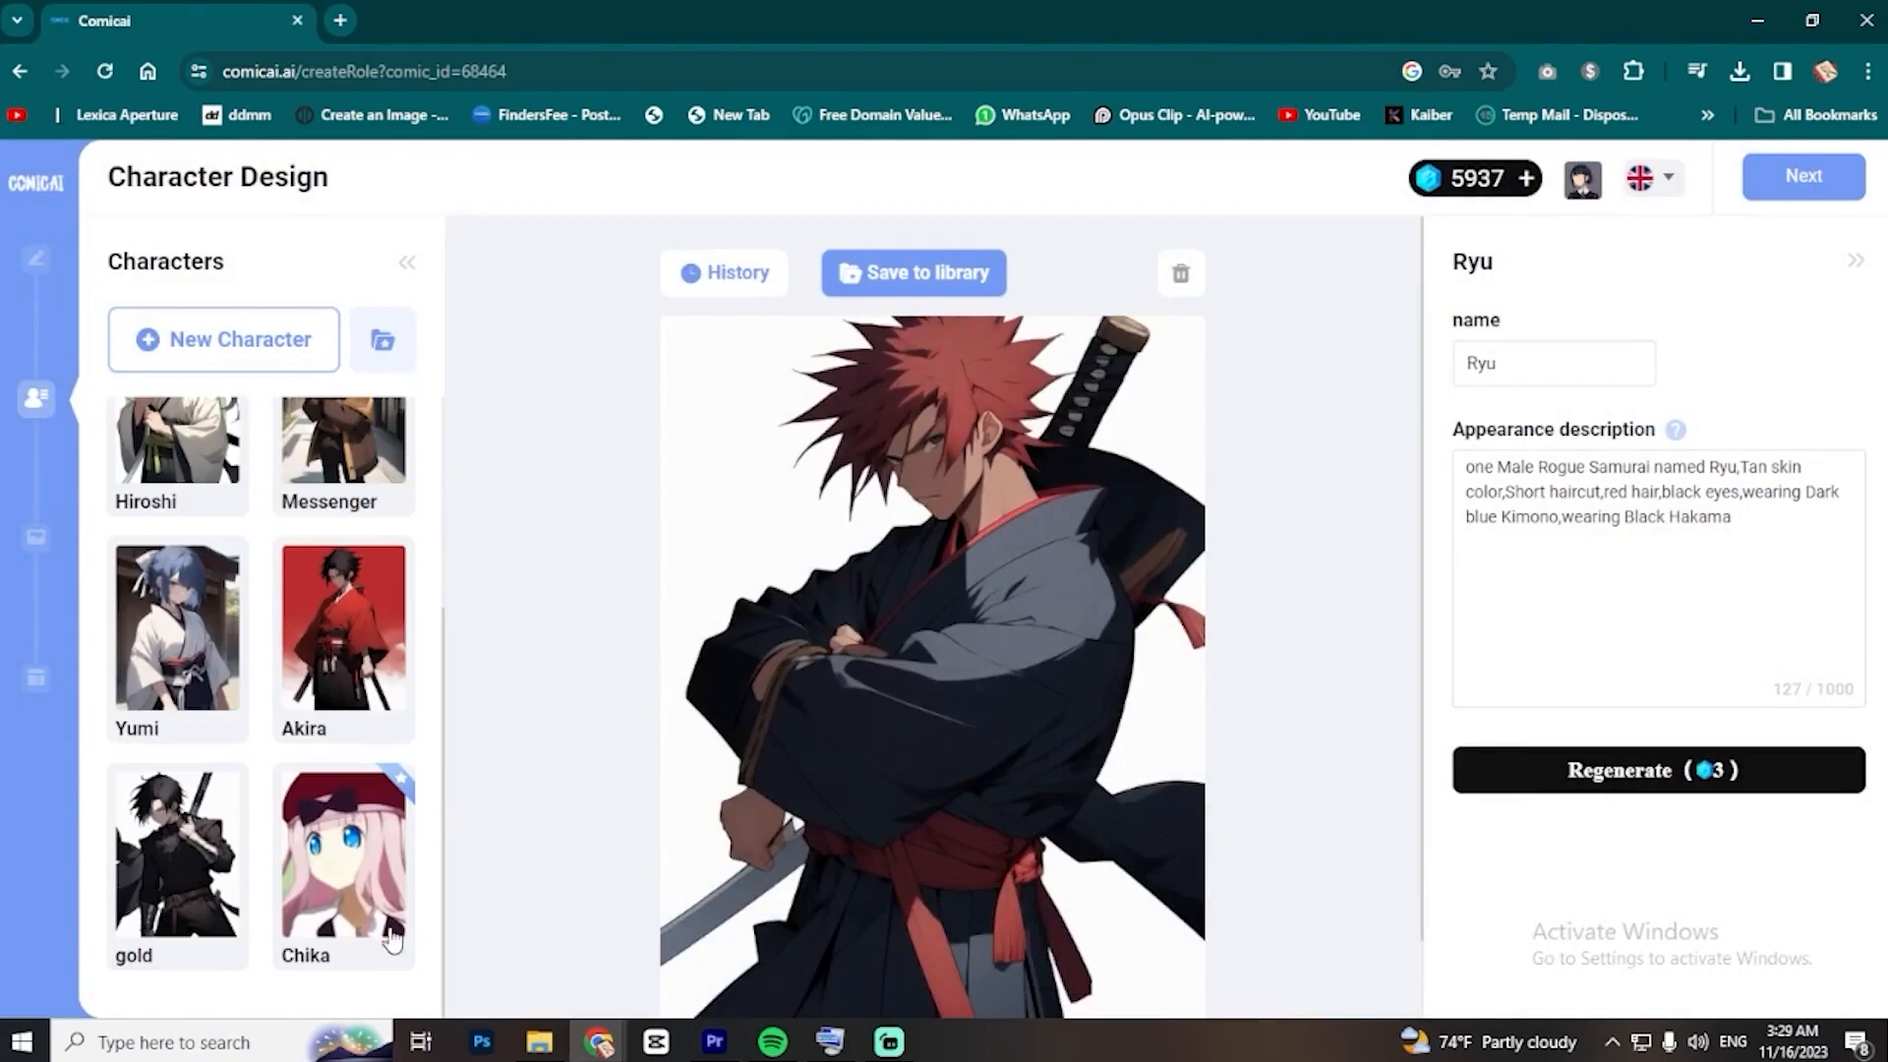
left_click(393, 352)
left_click(667, 285)
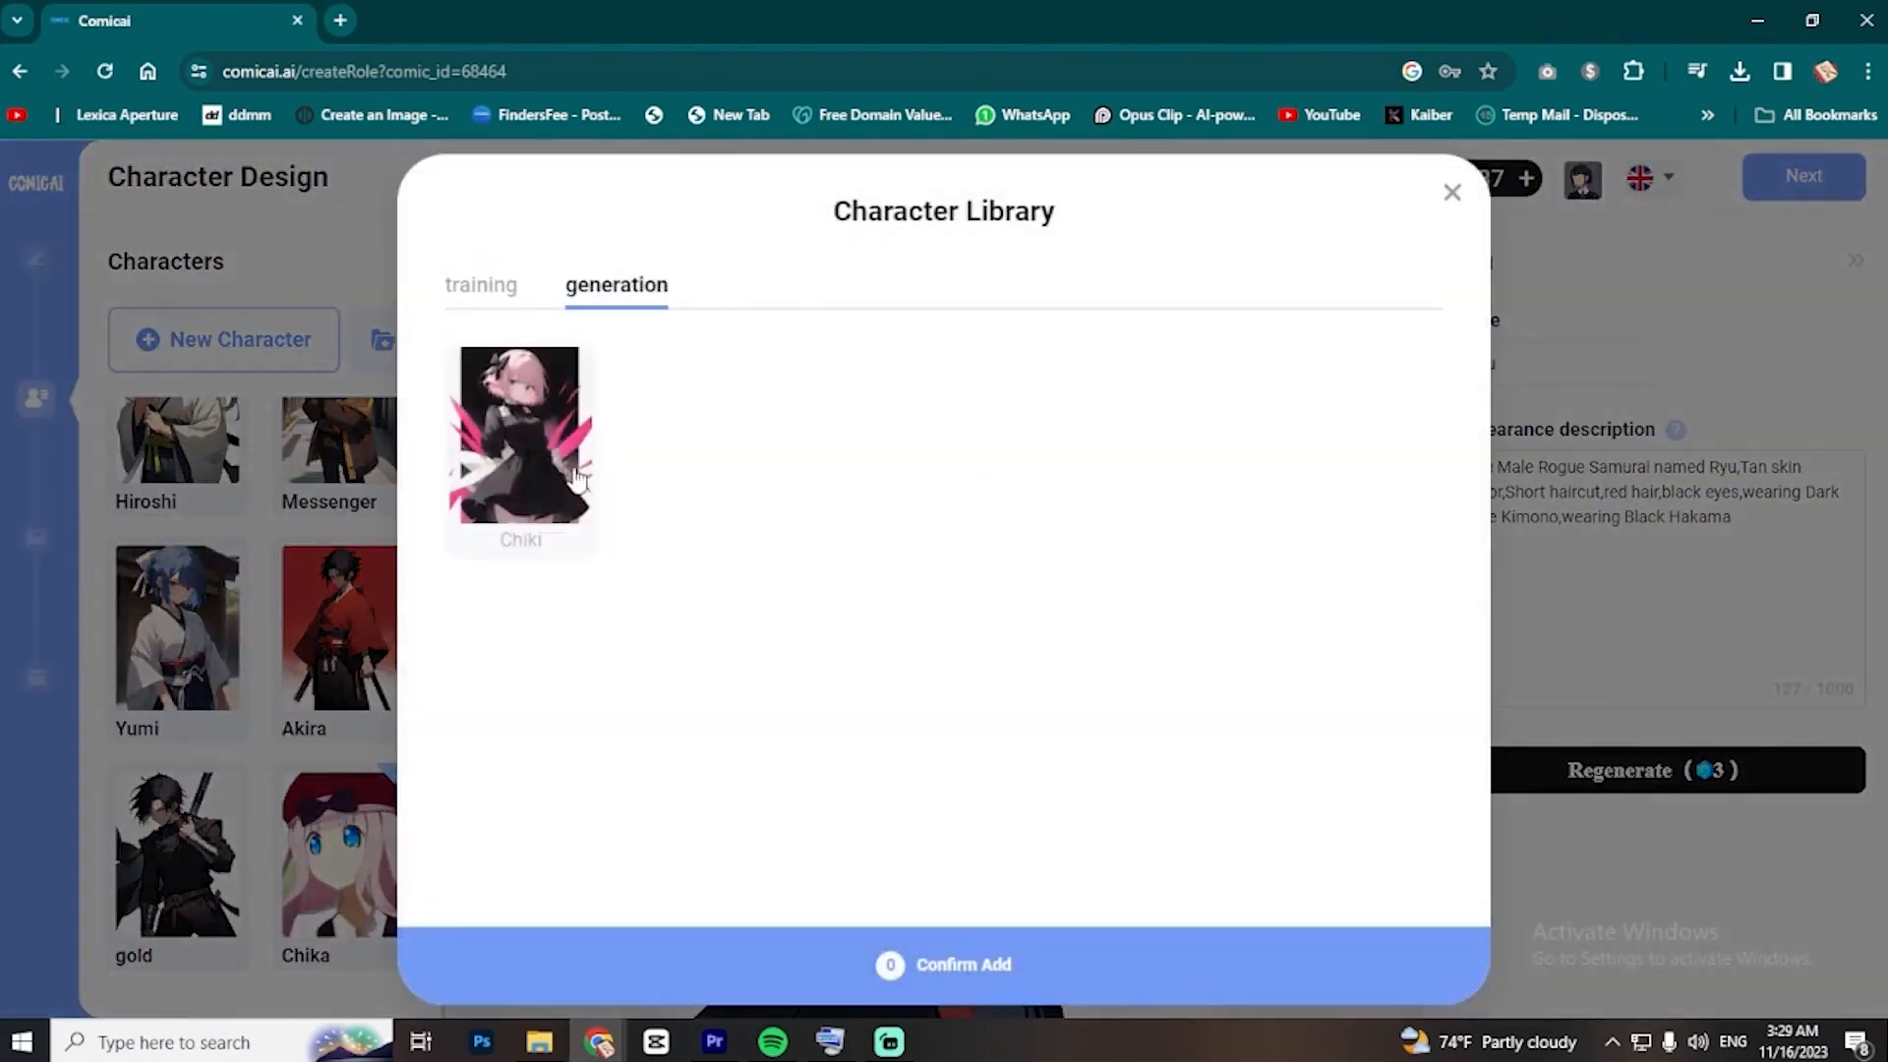
left_click(521, 450)
left_click(869, 969)
- Preview the imported characters Chika and Chiki in the comic's character list
scroll(393, 786, "down", 3)
left_click(372, 678)
left_click(216, 830)
left_click(352, 732)
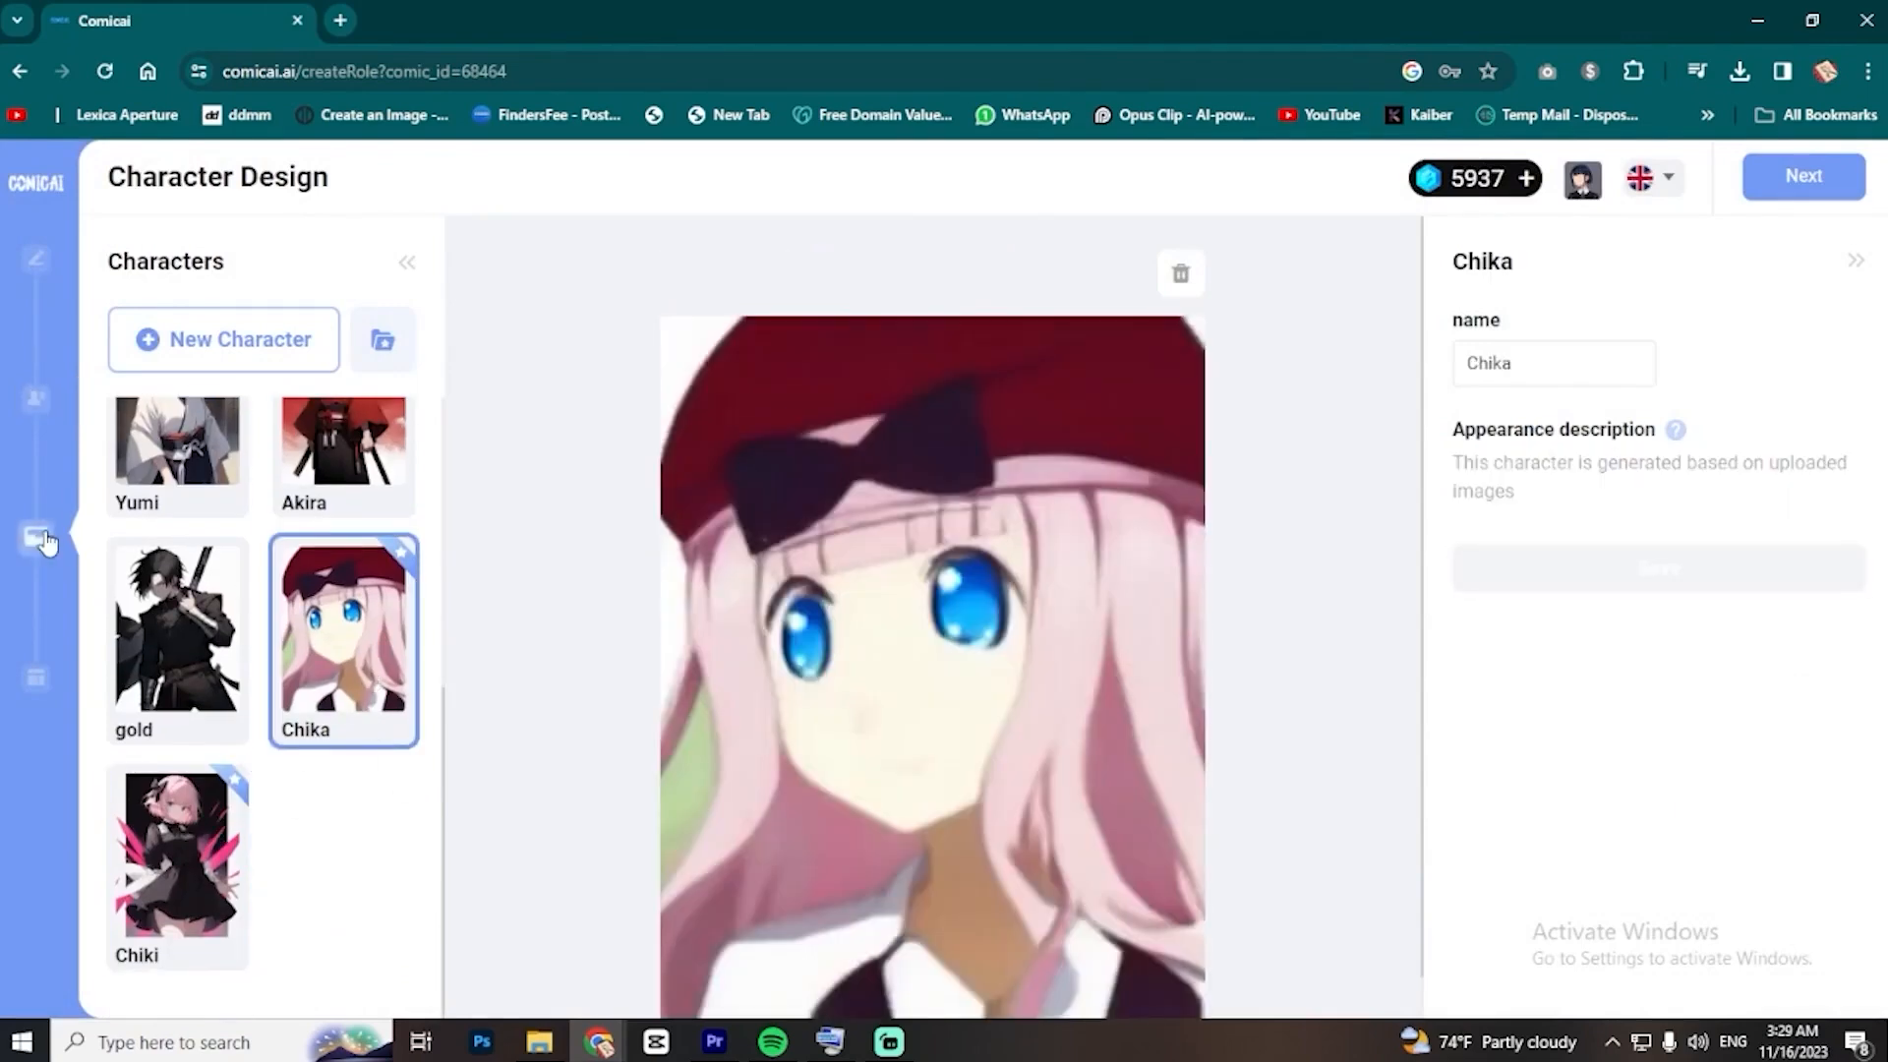
- Open Panel-6 among the comic's panels and replace its selected characters Ryu and Akira with Chika
left_click(44, 542)
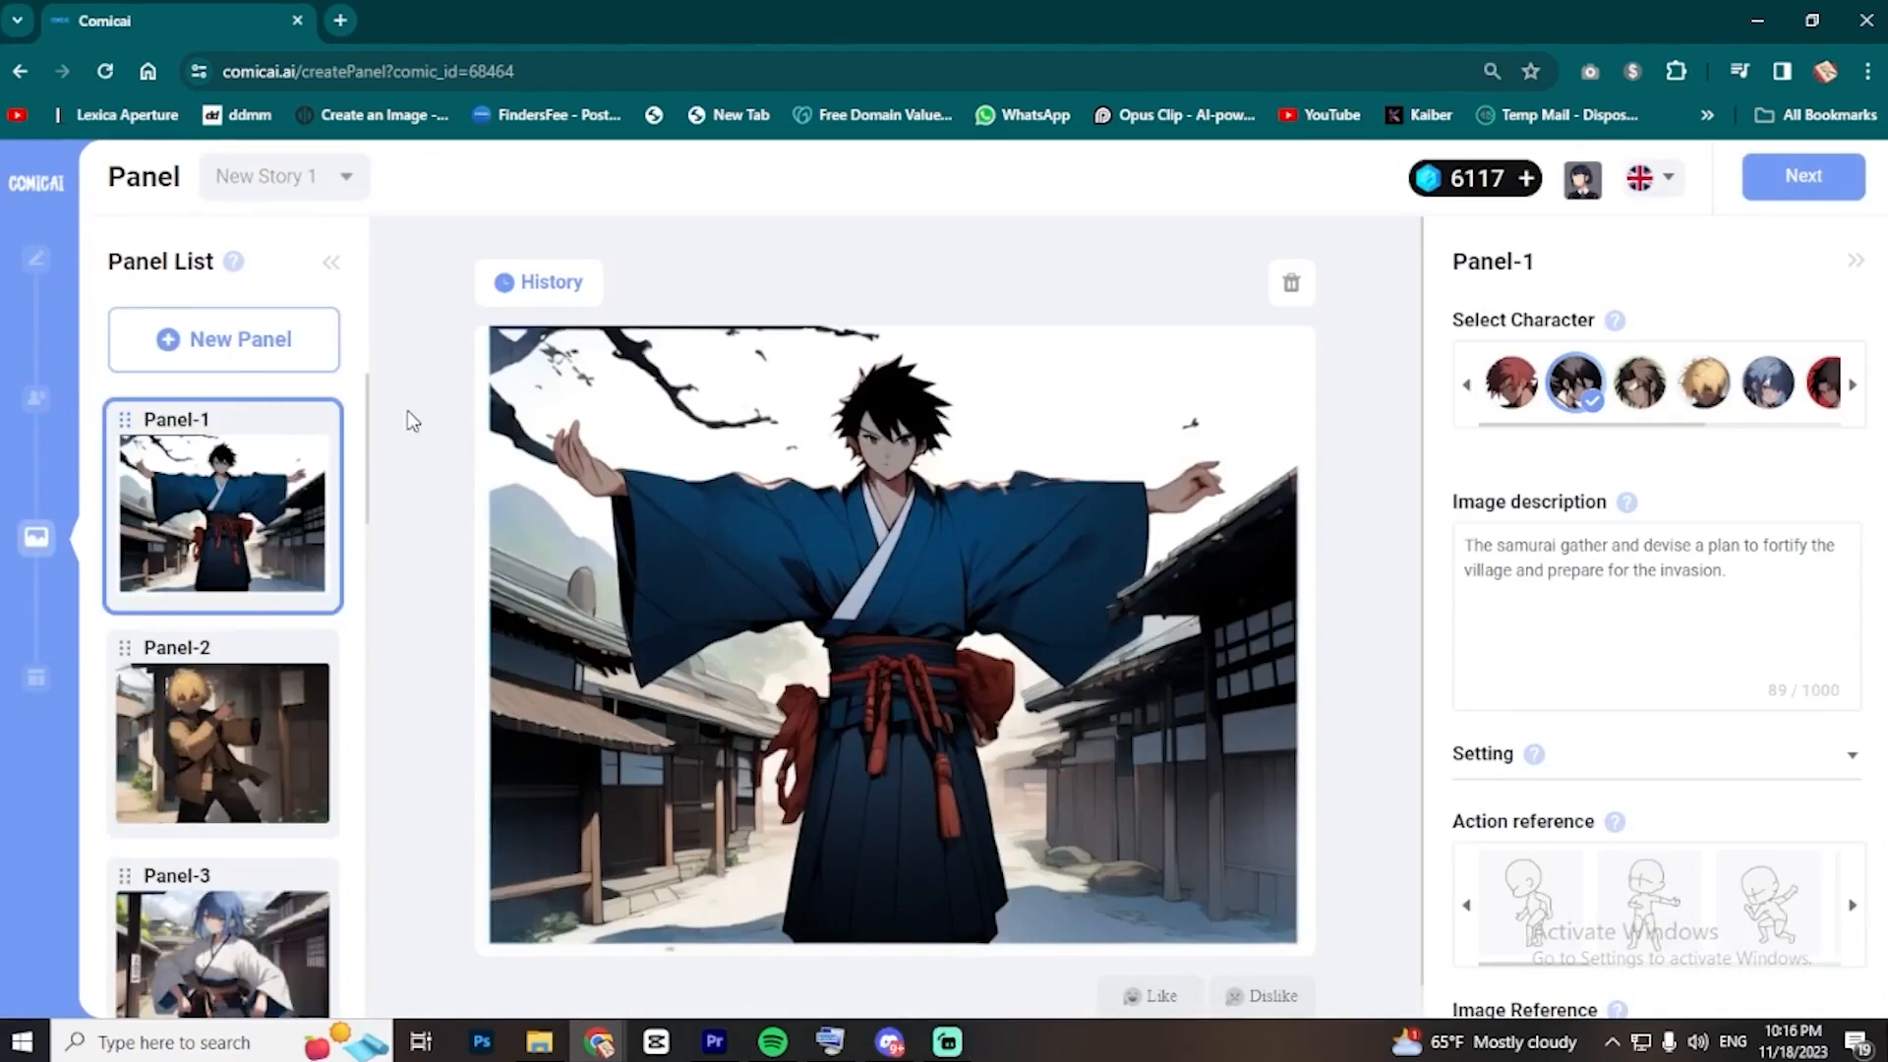
scroll(411, 421, "down", 1)
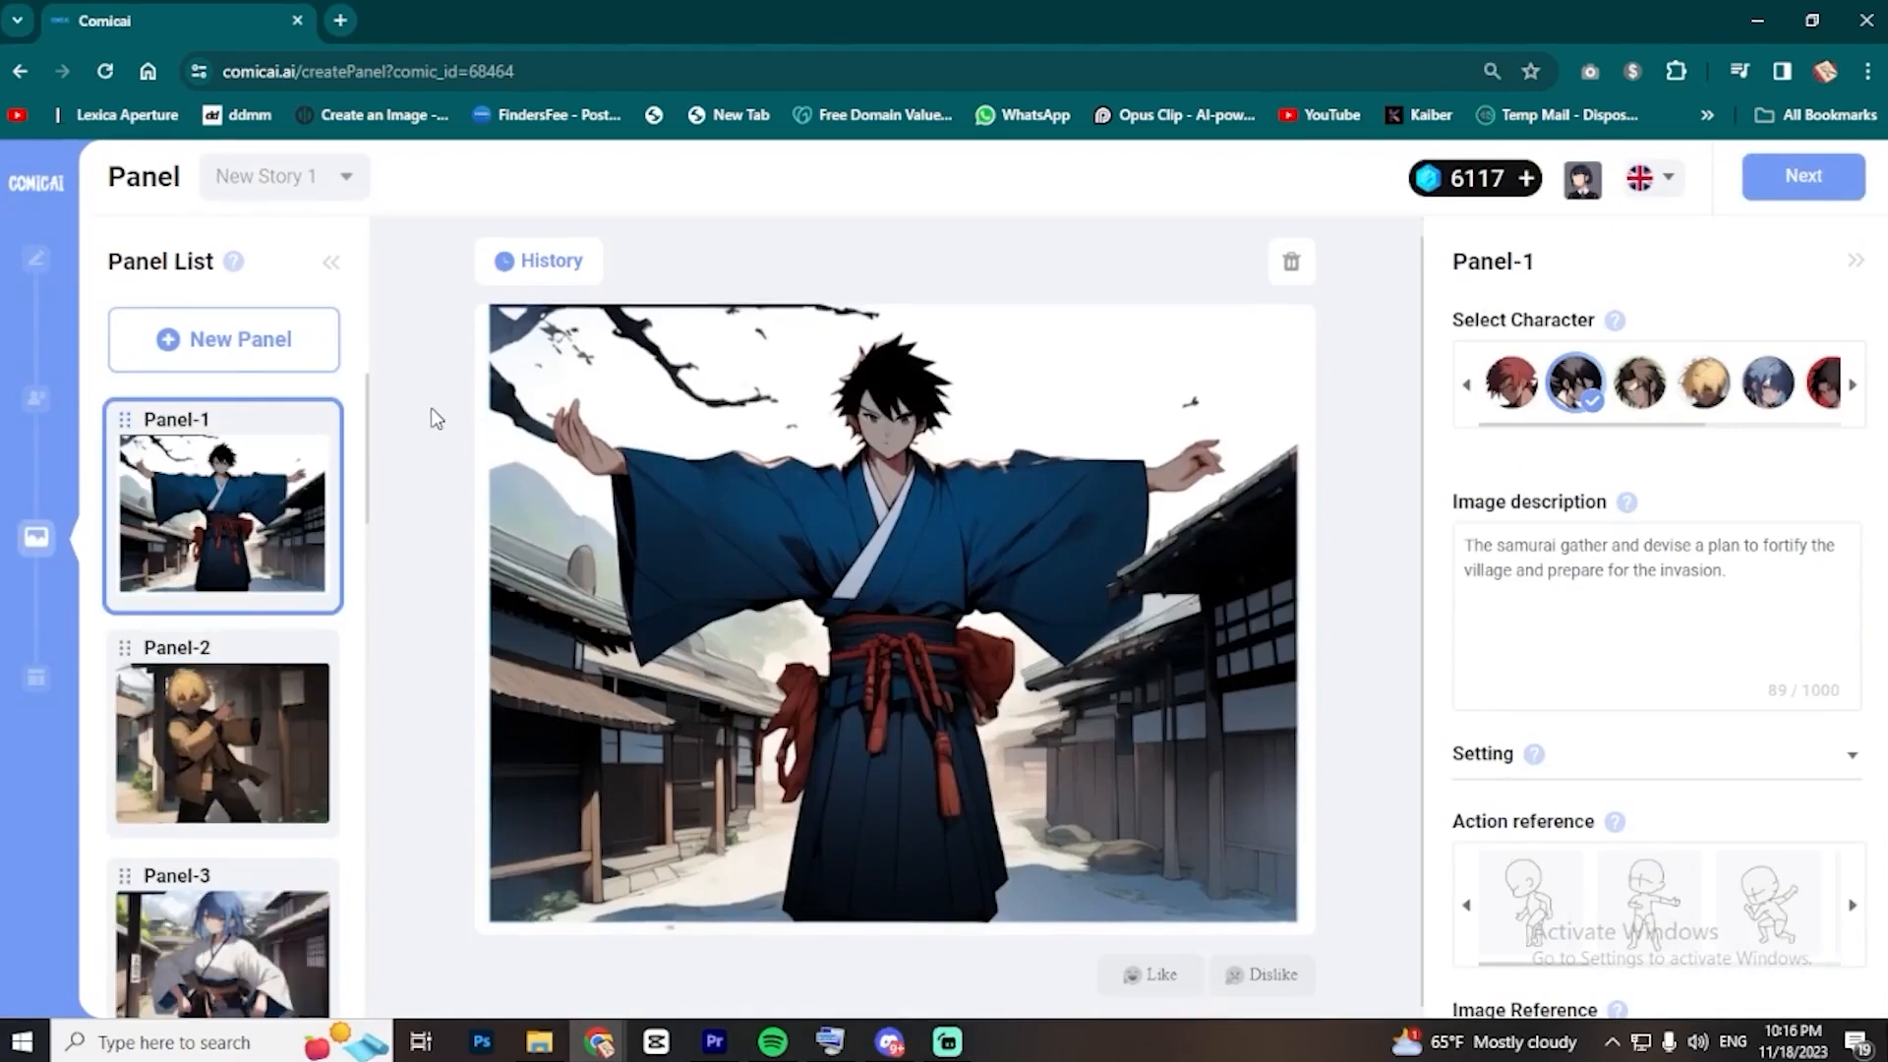
scroll(279, 681, "down", 8)
scroll(279, 681, "down", 2)
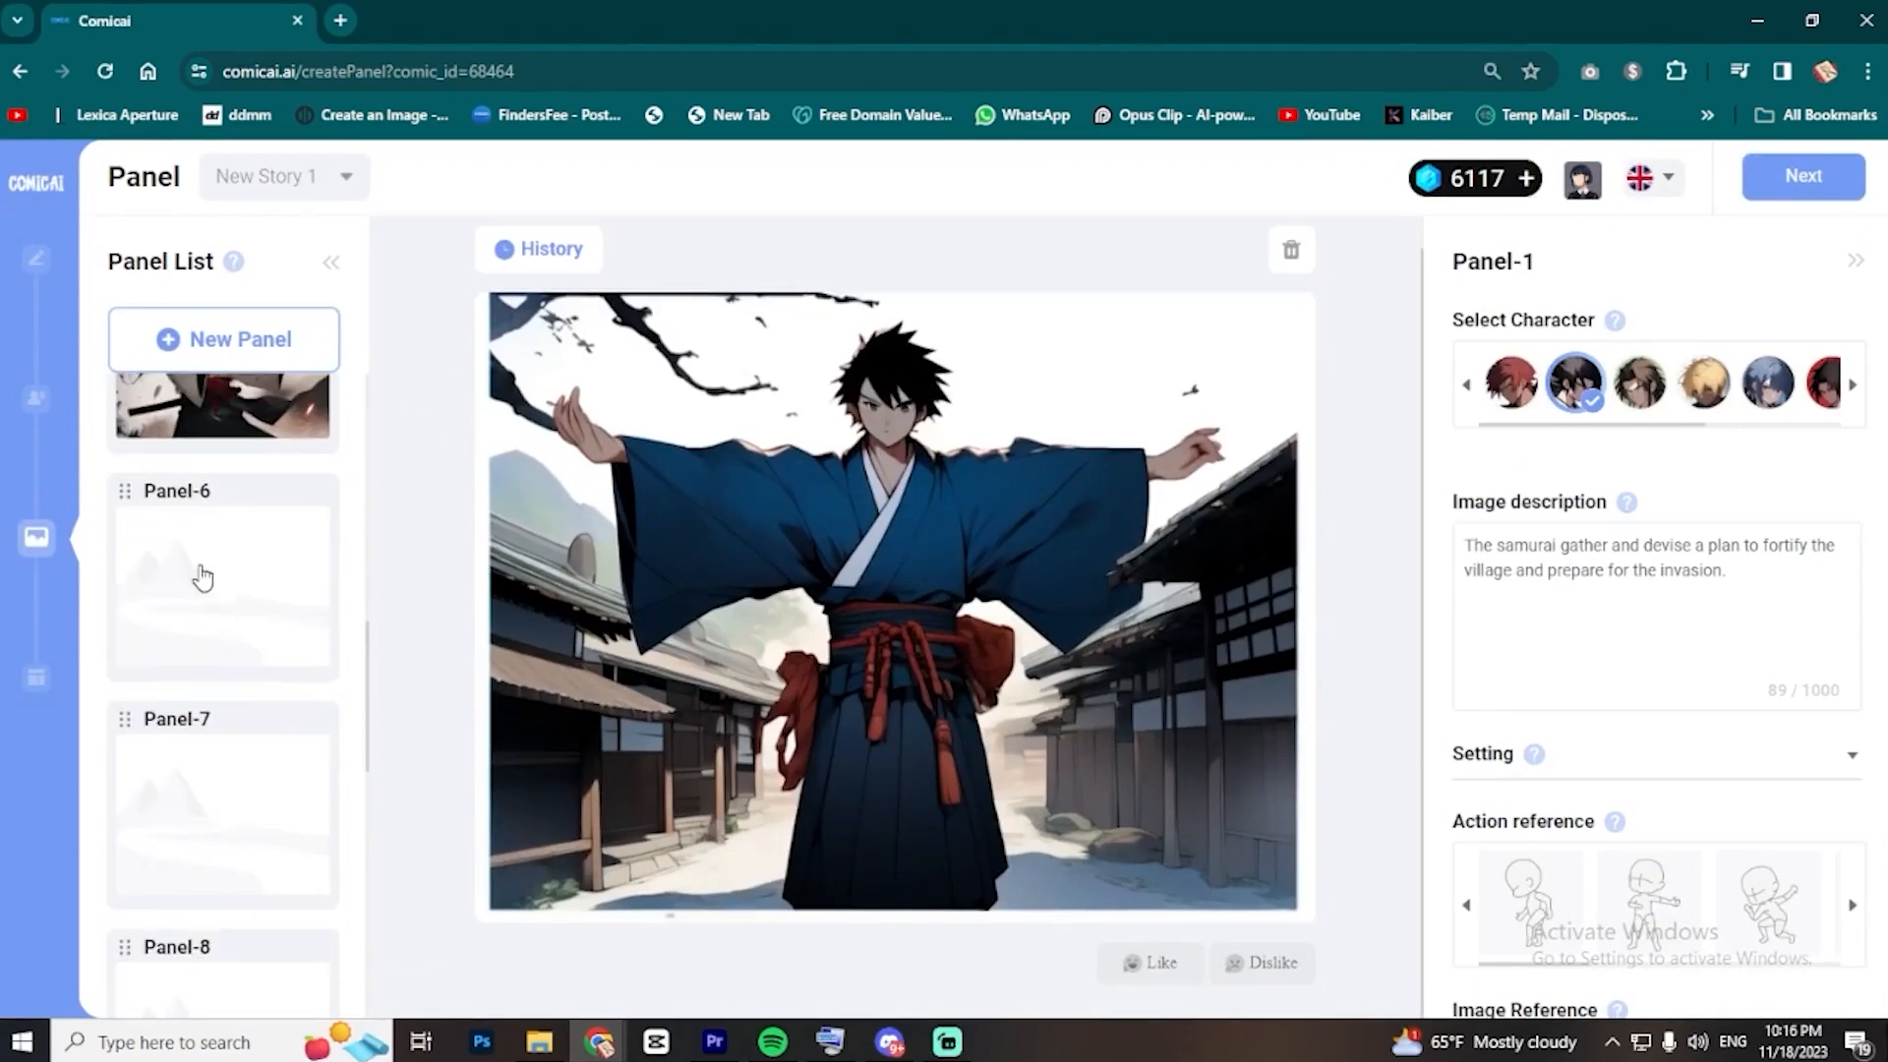
left_click(224, 562)
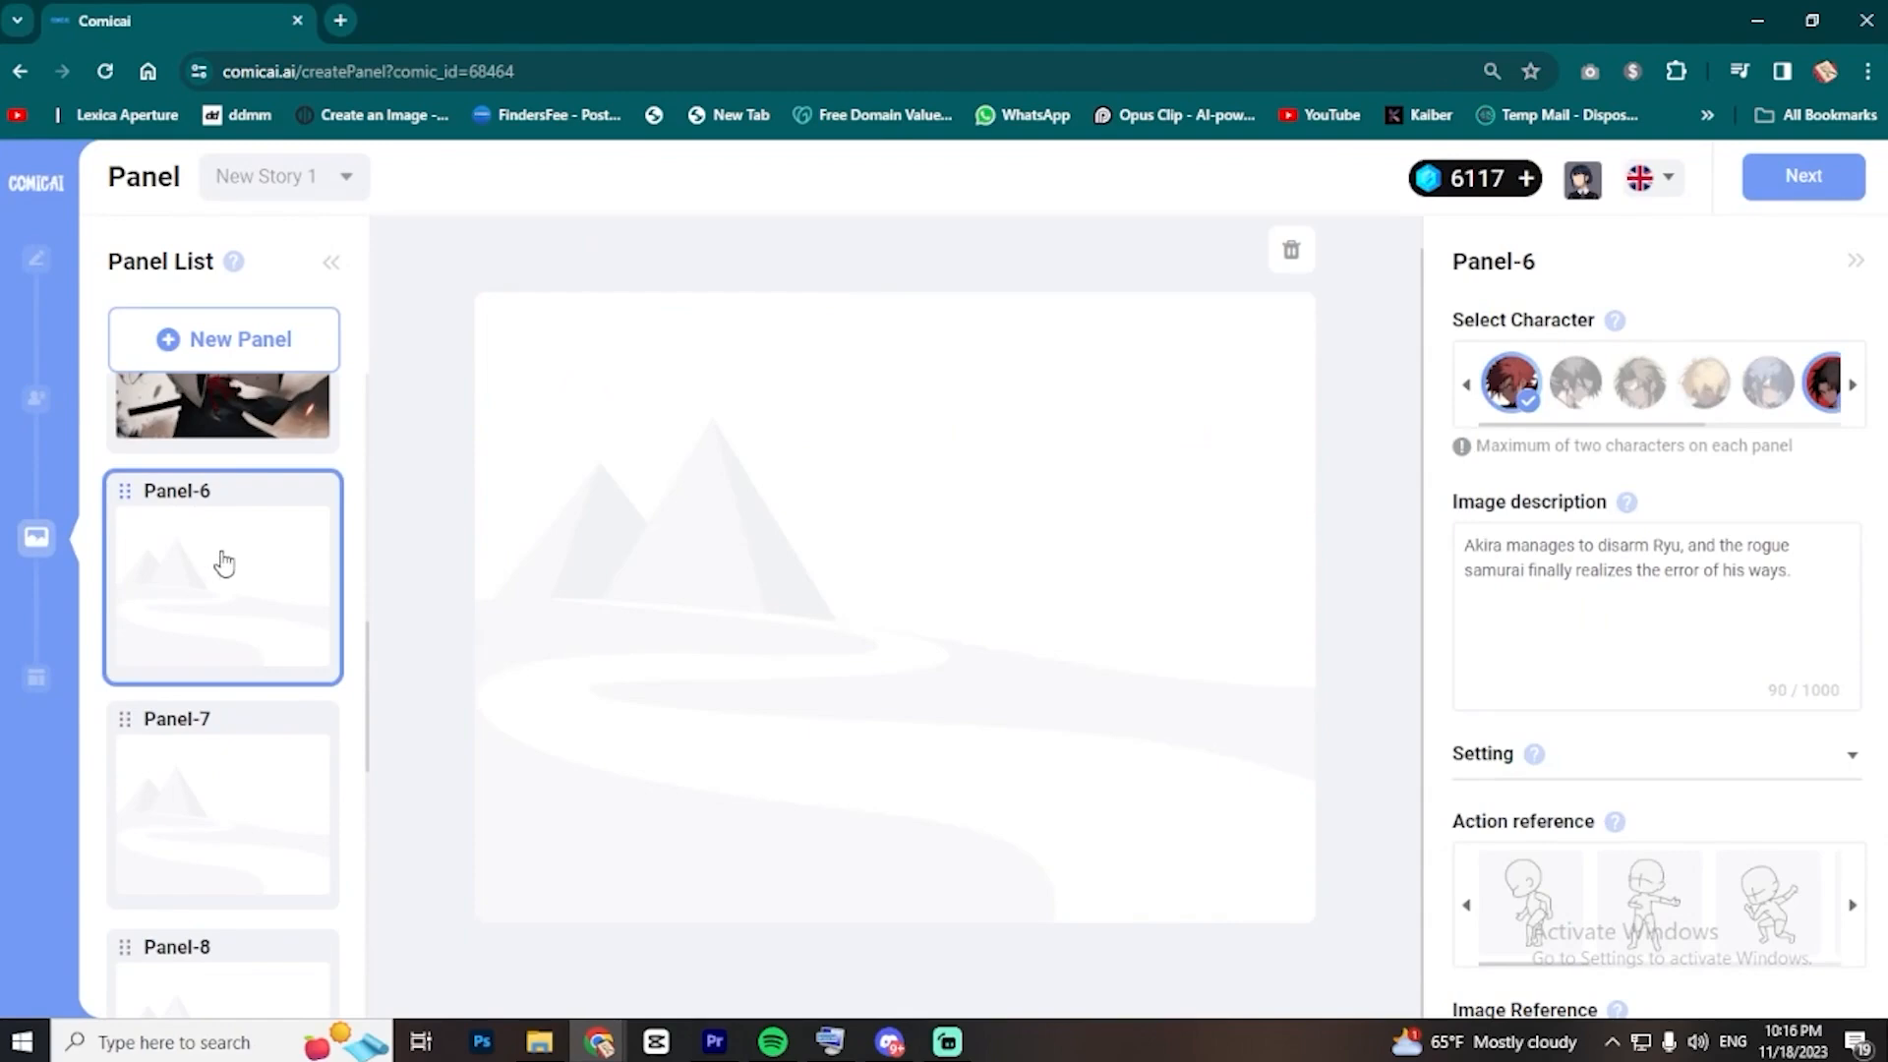
left_click(1852, 389)
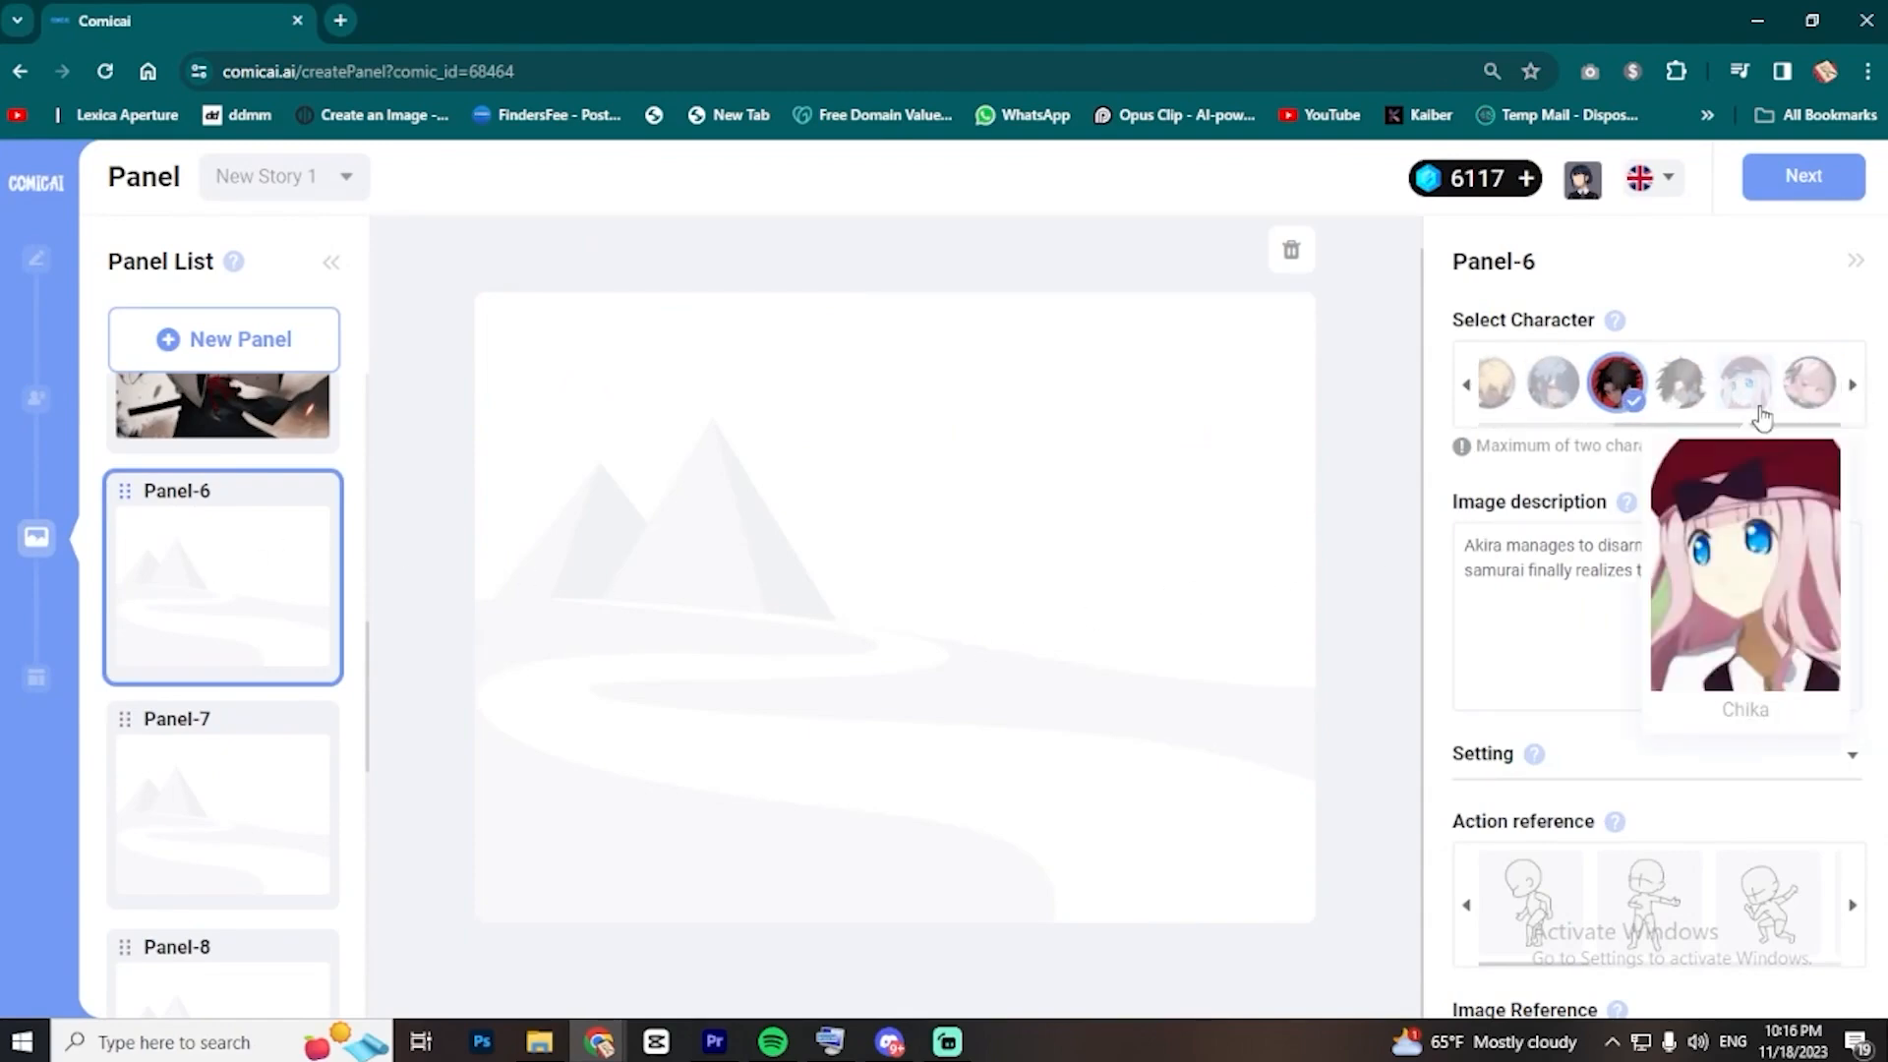
mouse_move(1613, 403)
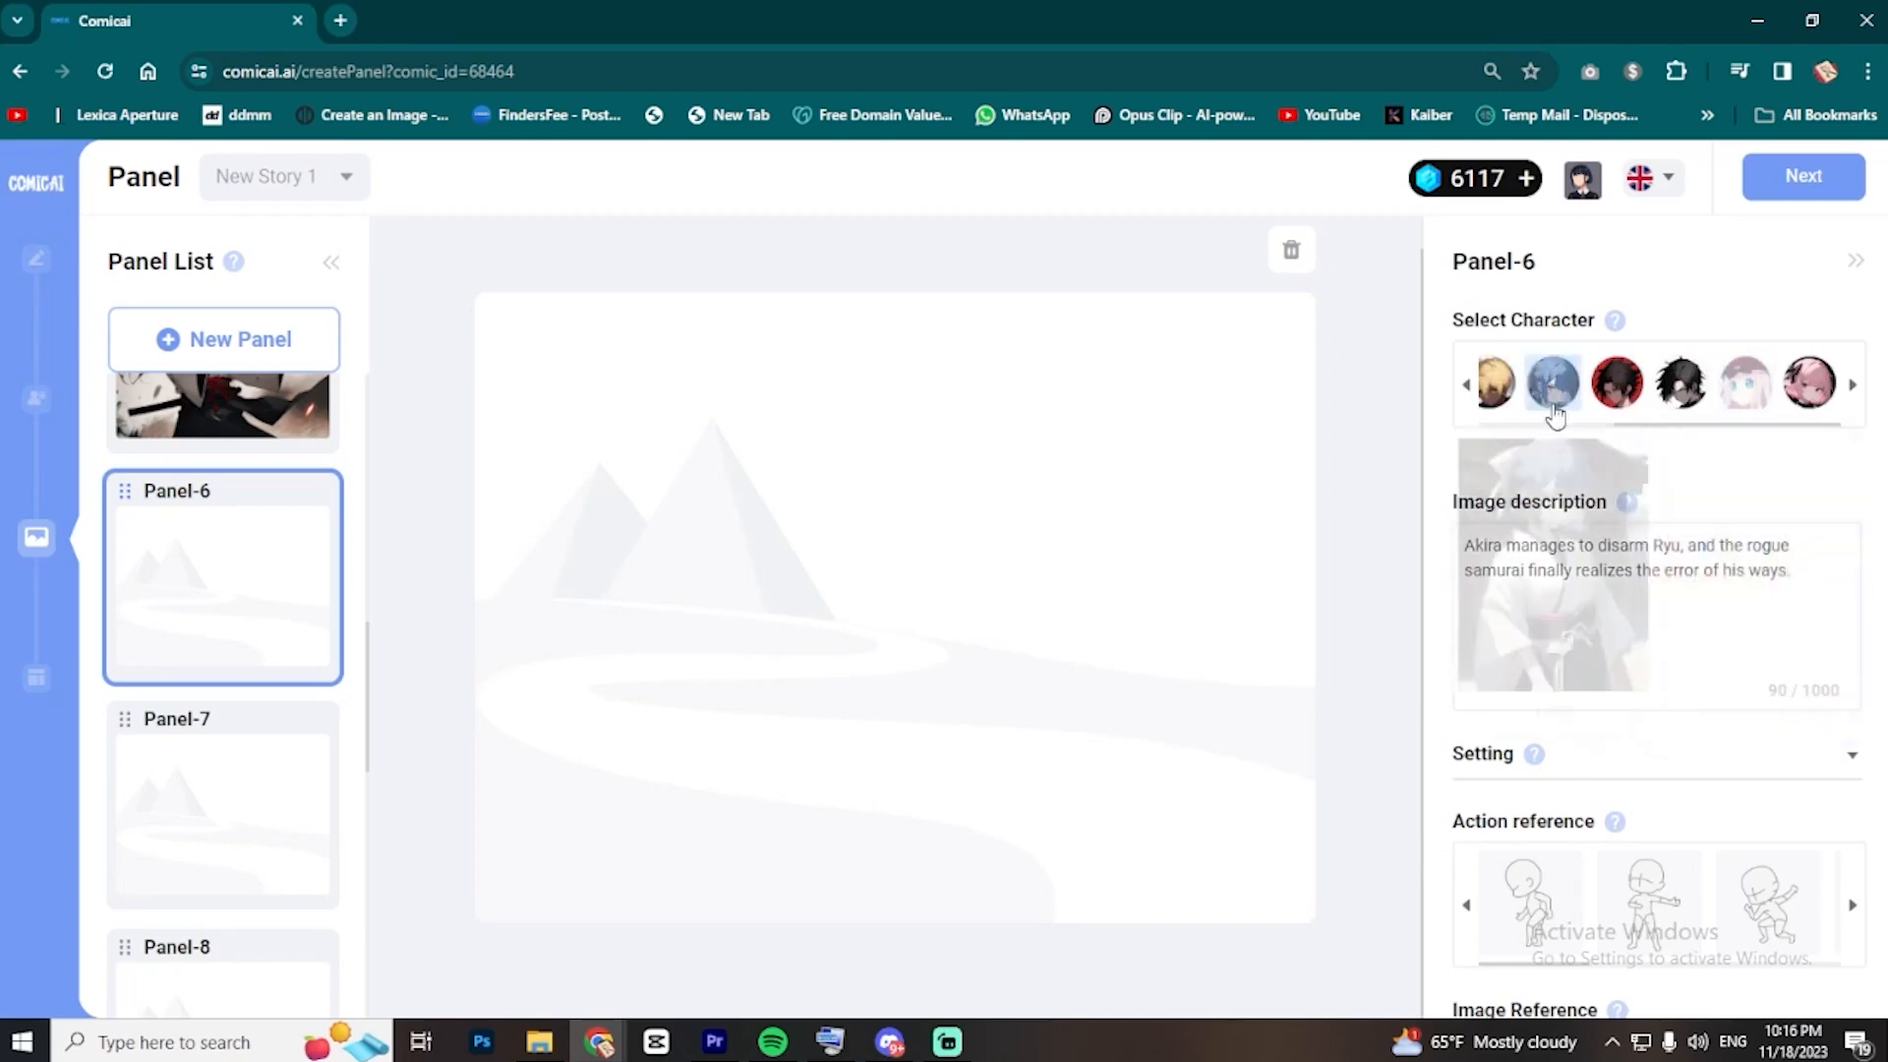
left_click(1466, 386)
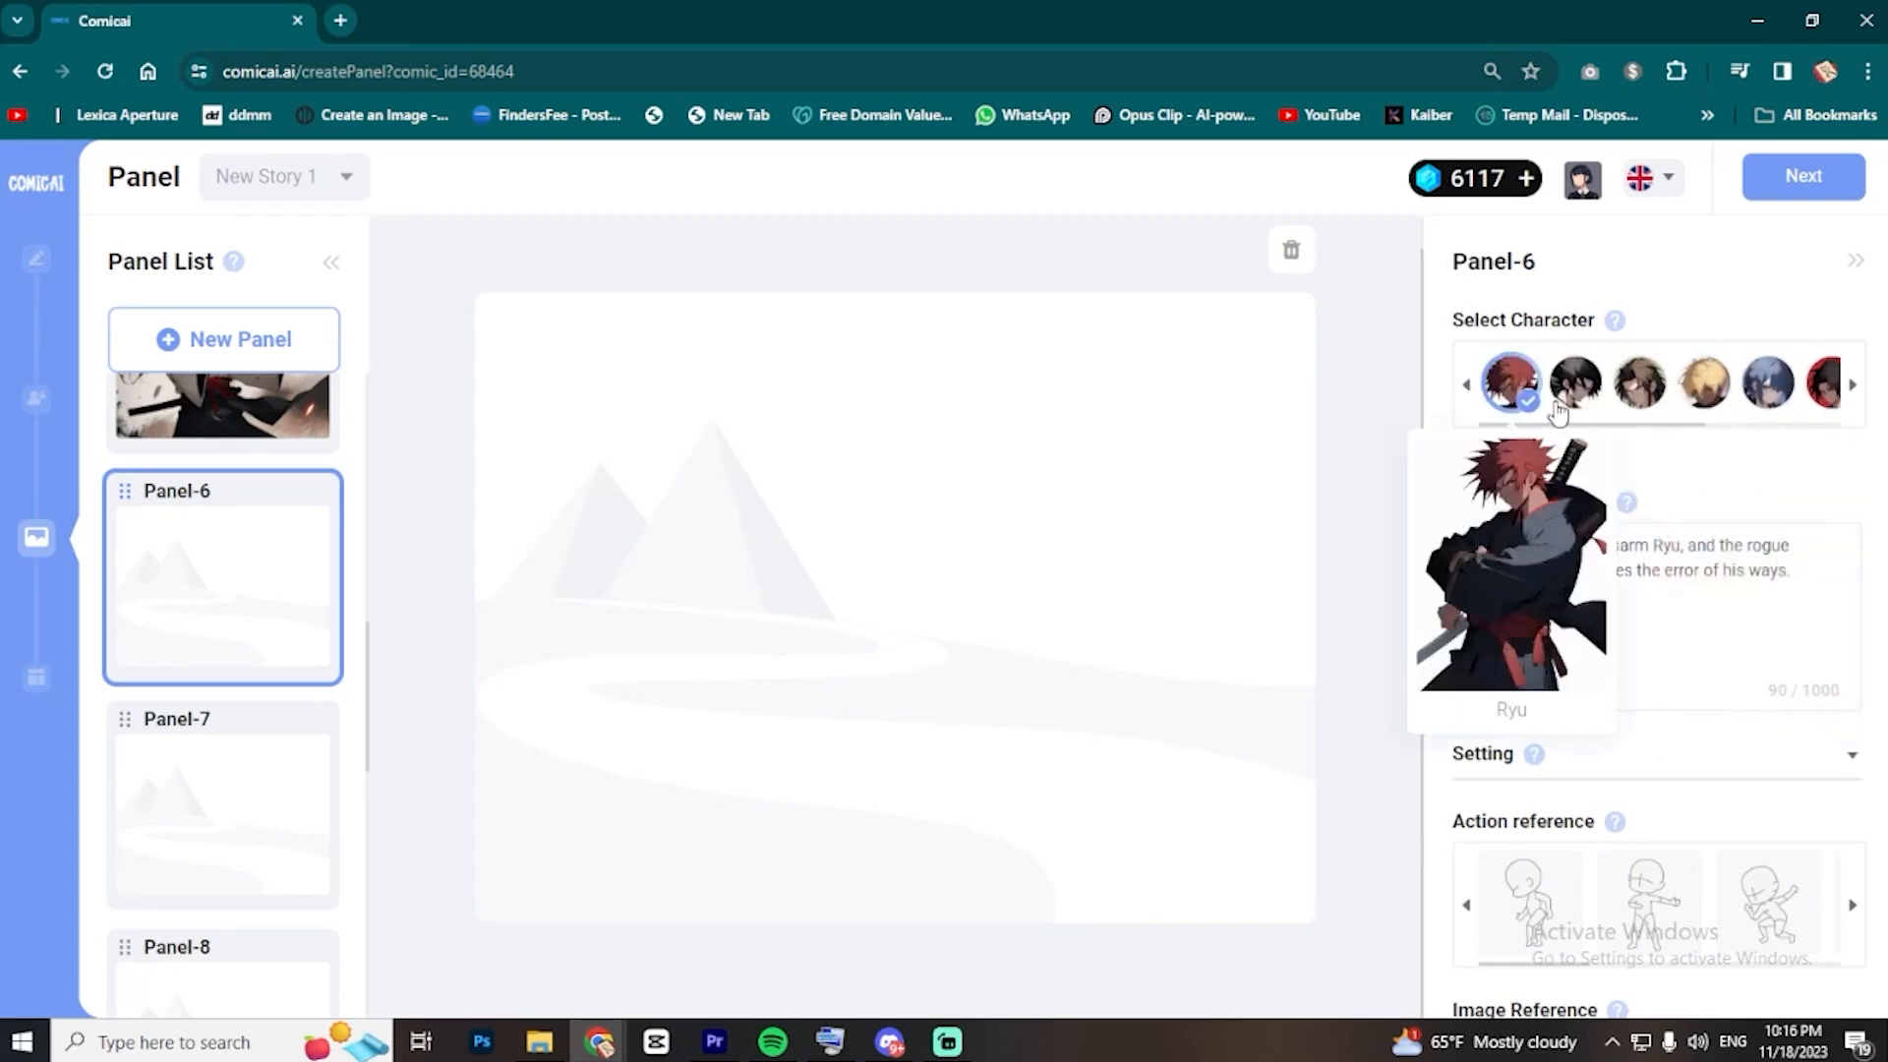
left_click(1854, 385)
left_click(1749, 405)
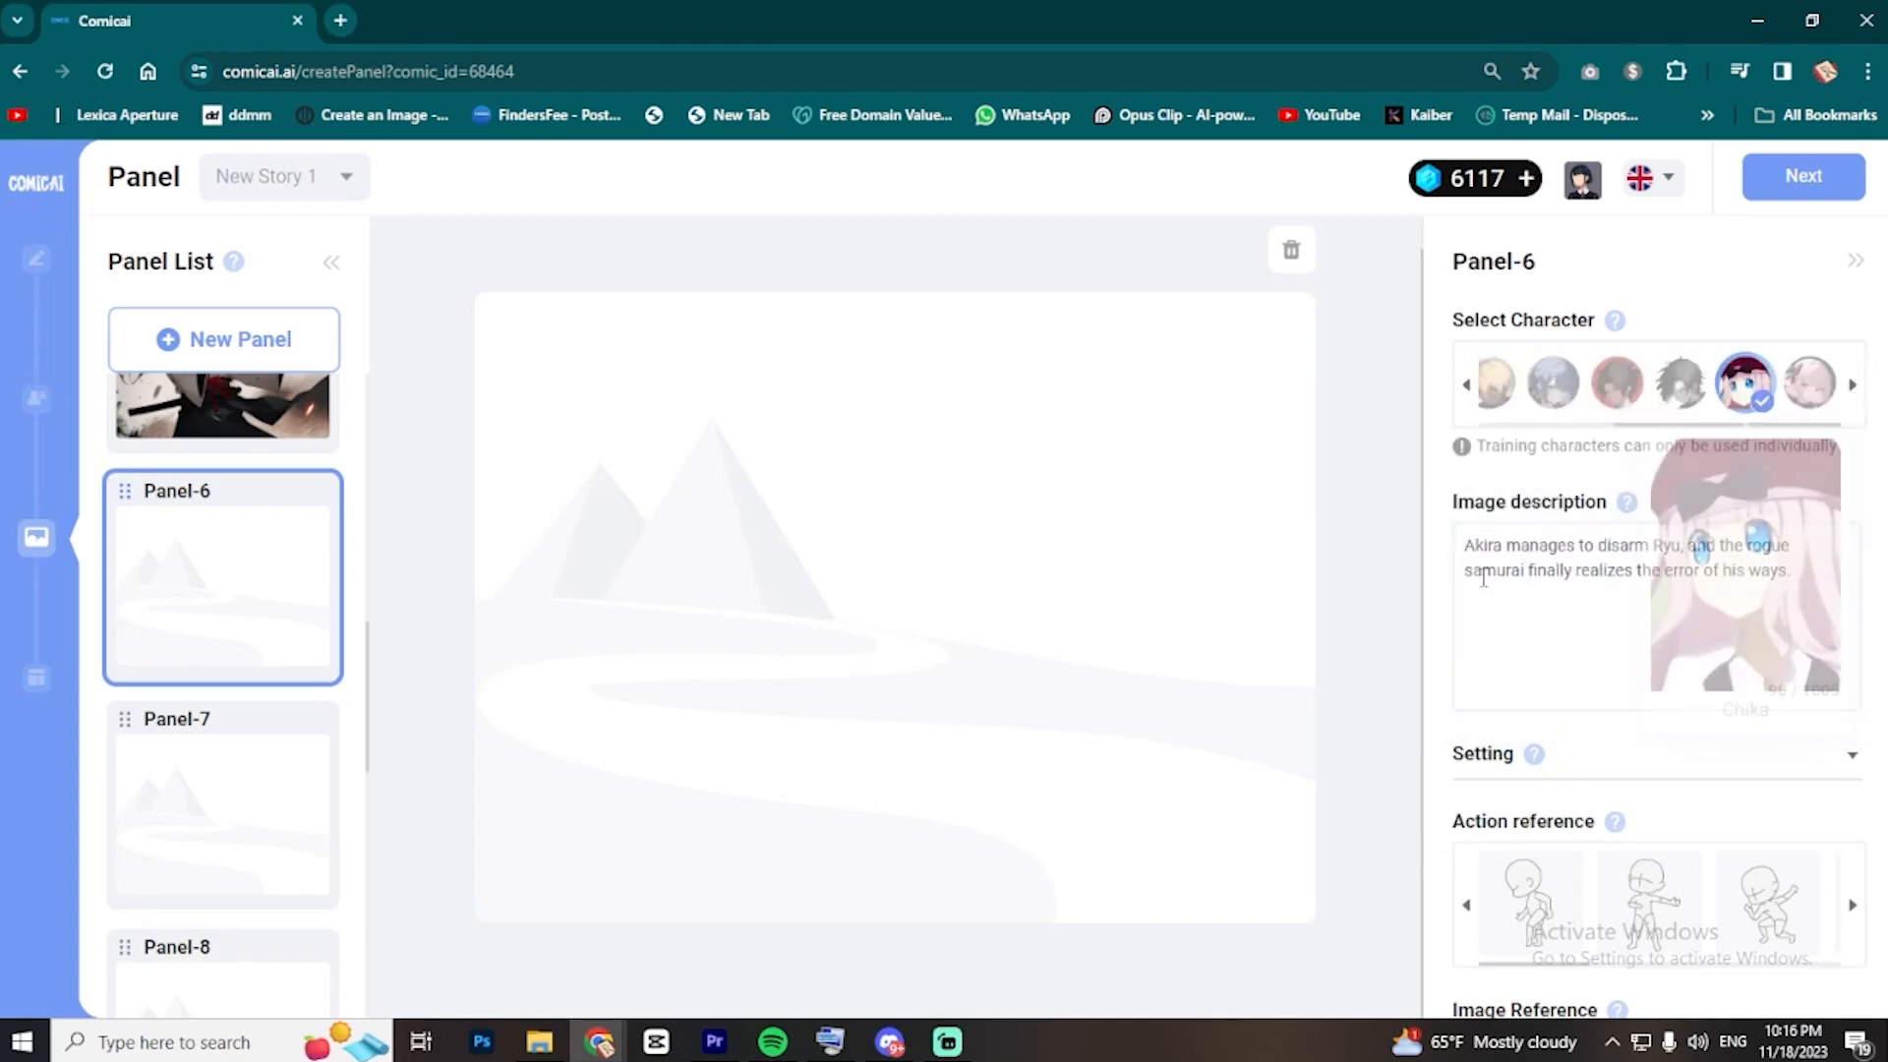
- Replace "Akira" with "Chika" in Panel-6's image description and generate the panel image
left_click_drag(1465, 549, 1504, 544)
type("Chika")
scroll(1690, 657, "down", 3)
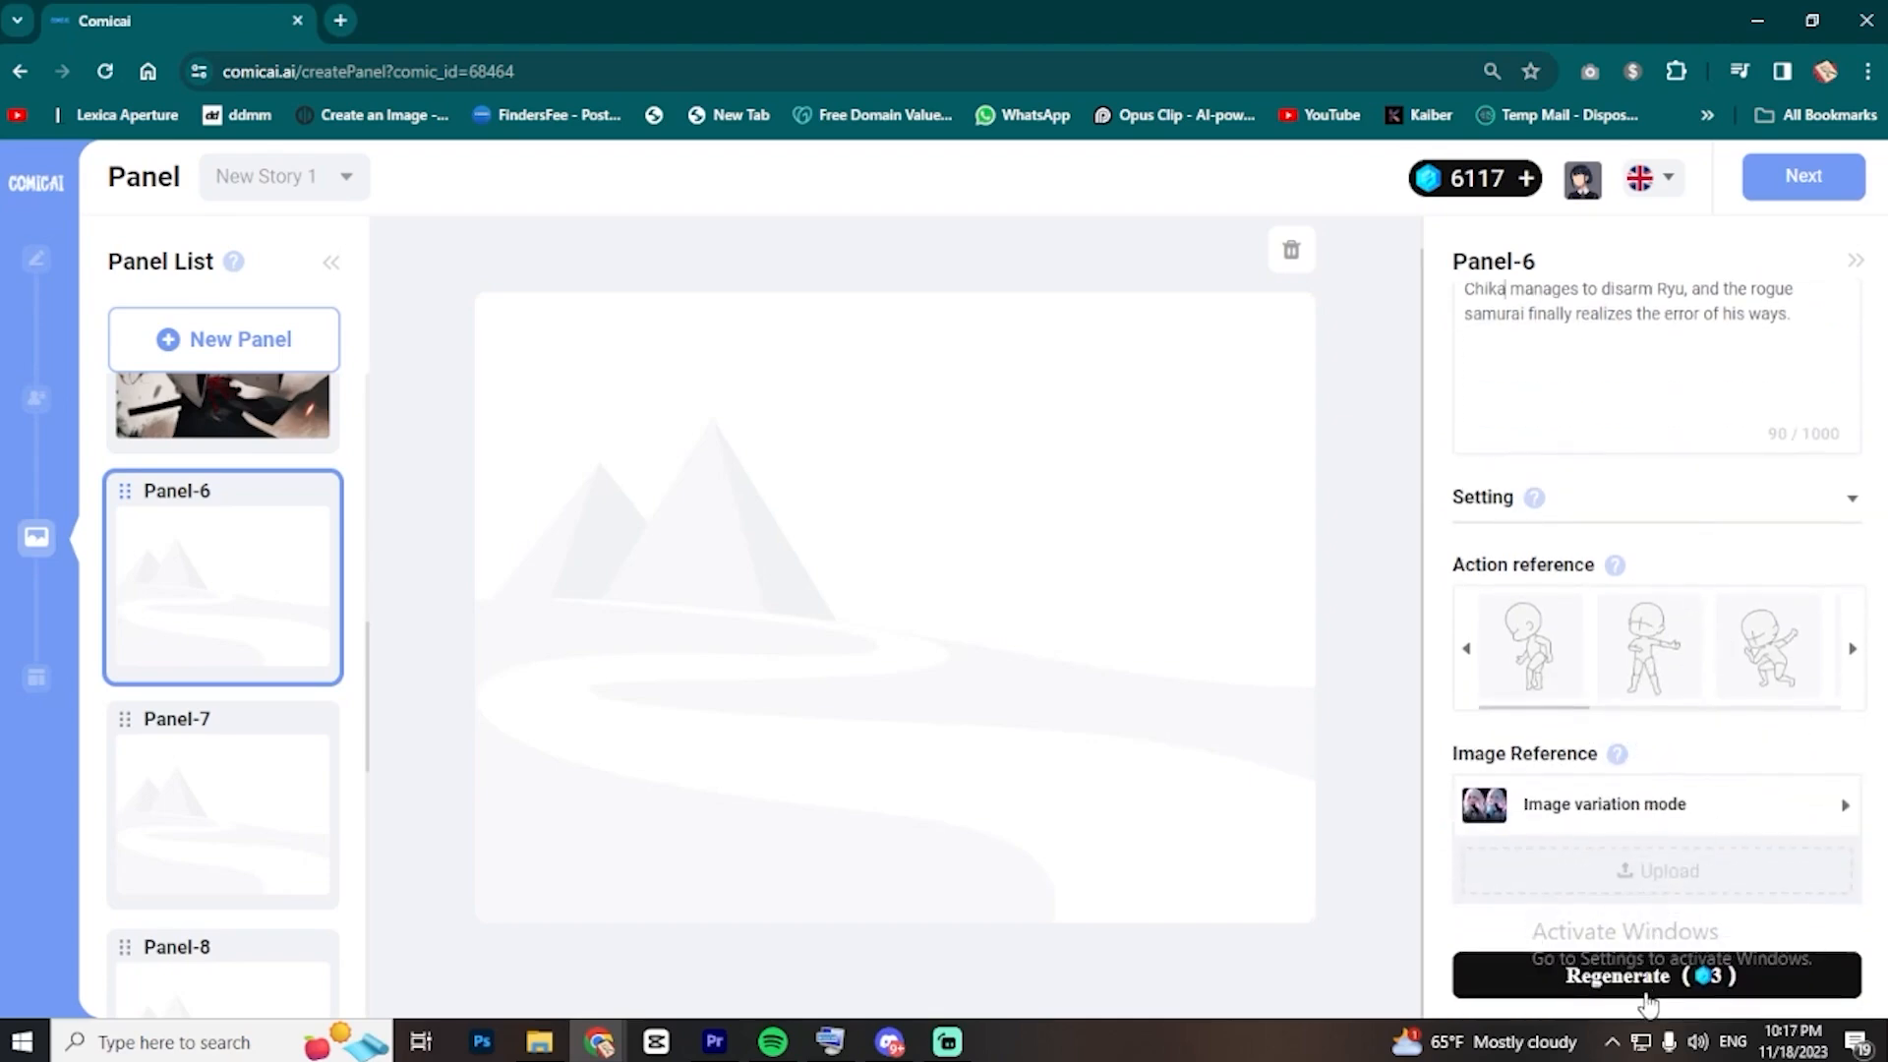
left_click(1652, 995)
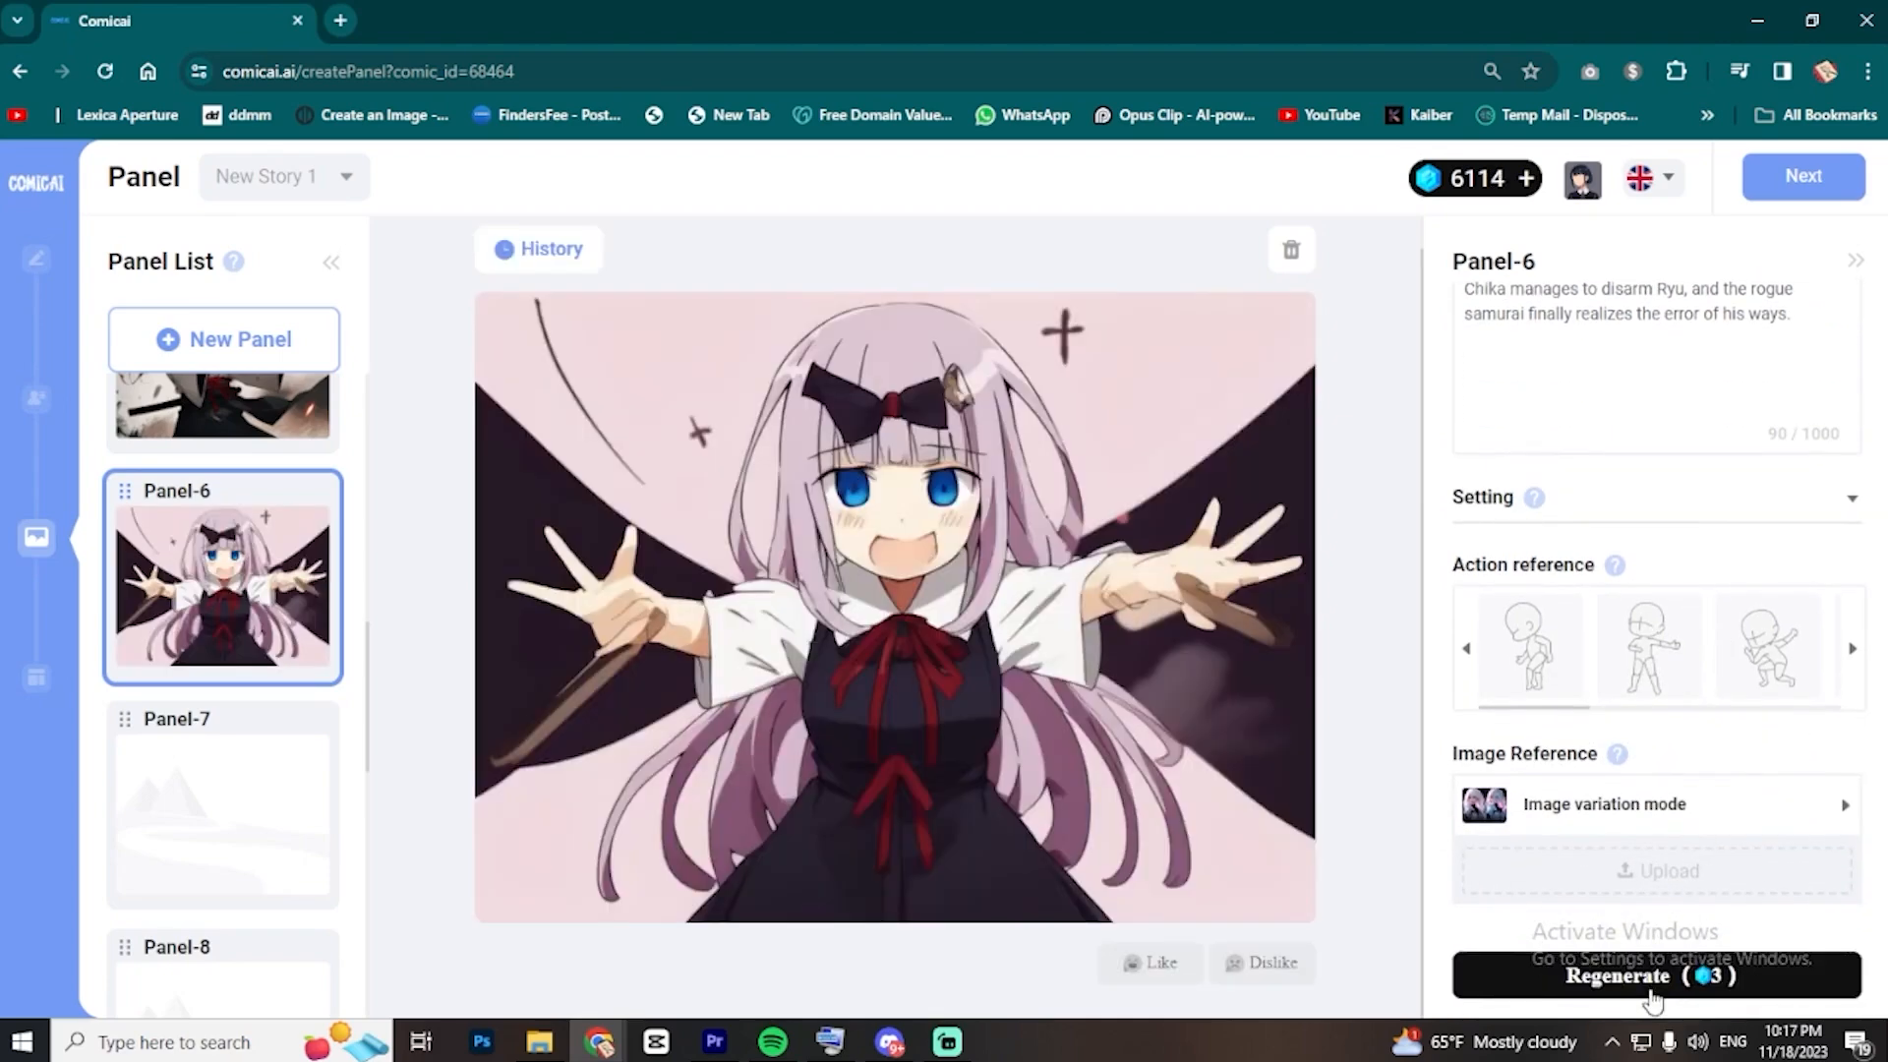
scroll(1706, 633, "up", 1)
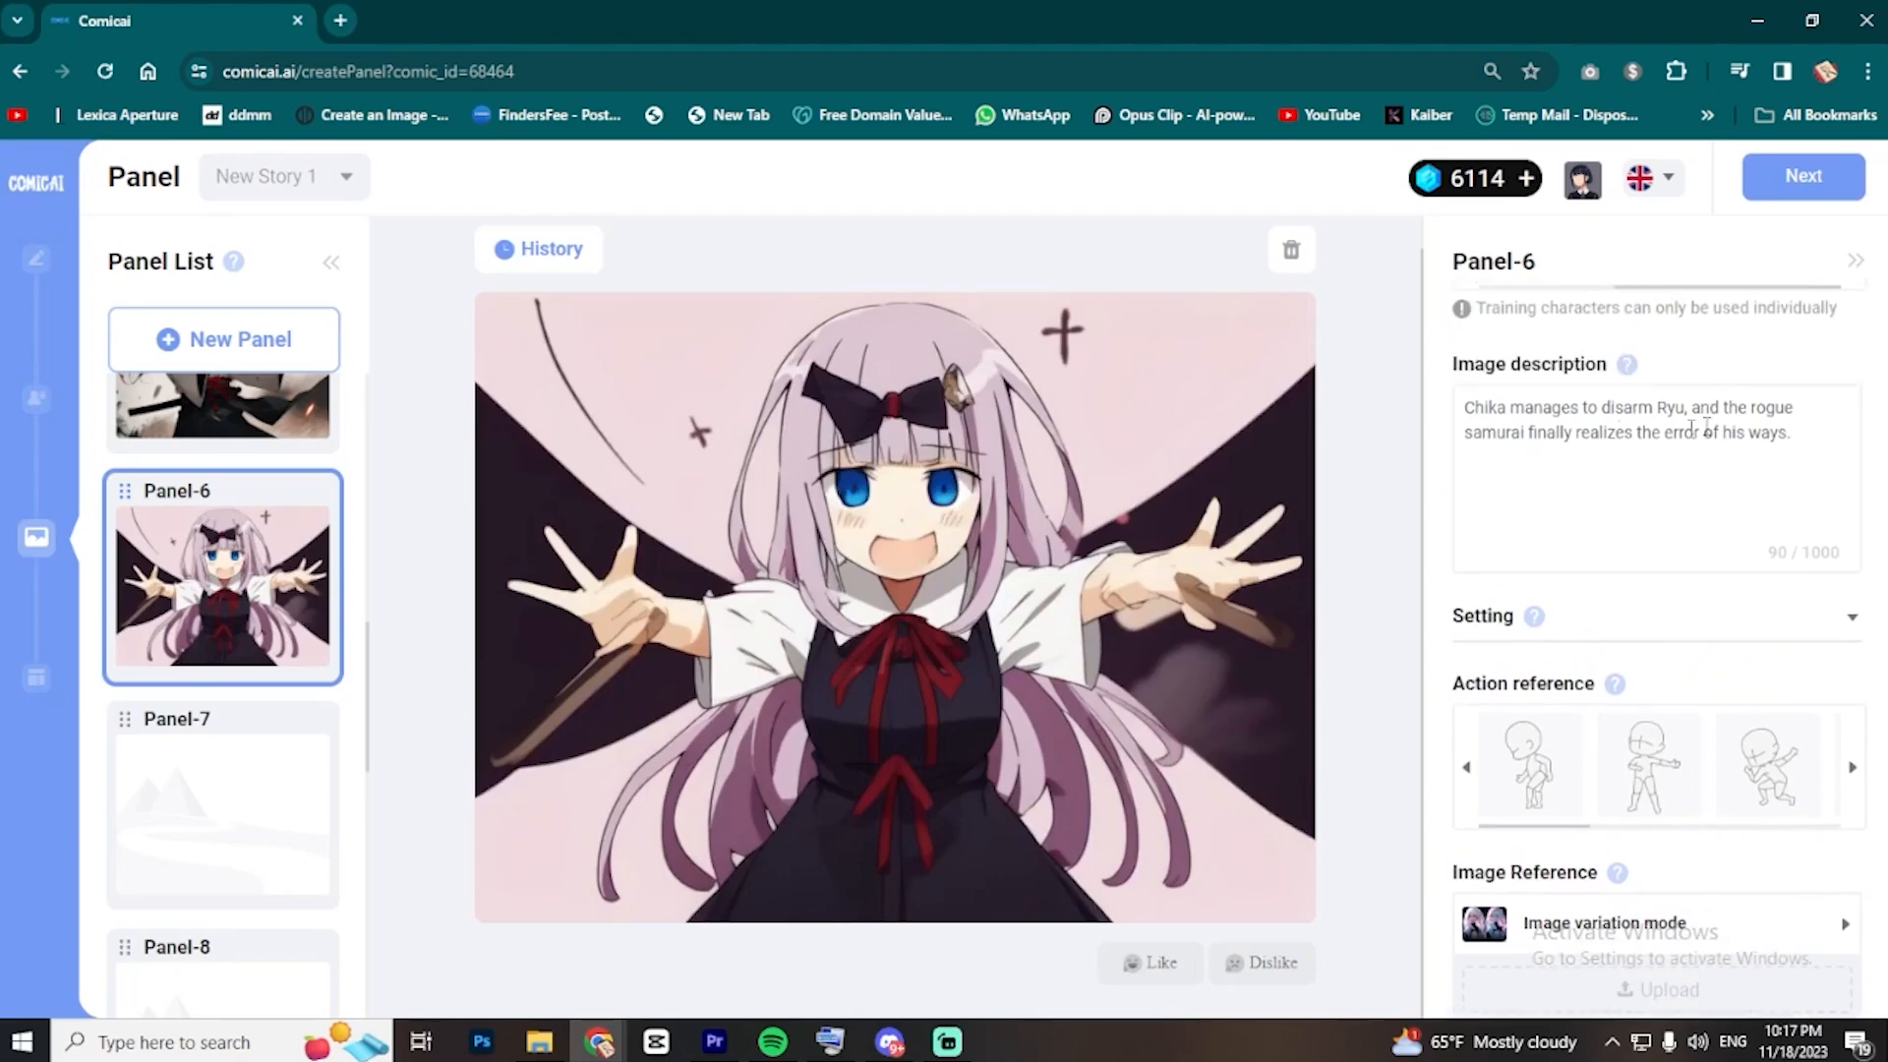
- Generate the image for the empty Panel-7 from its existing description
left_click(187, 787)
scroll(1681, 844, "down", 2)
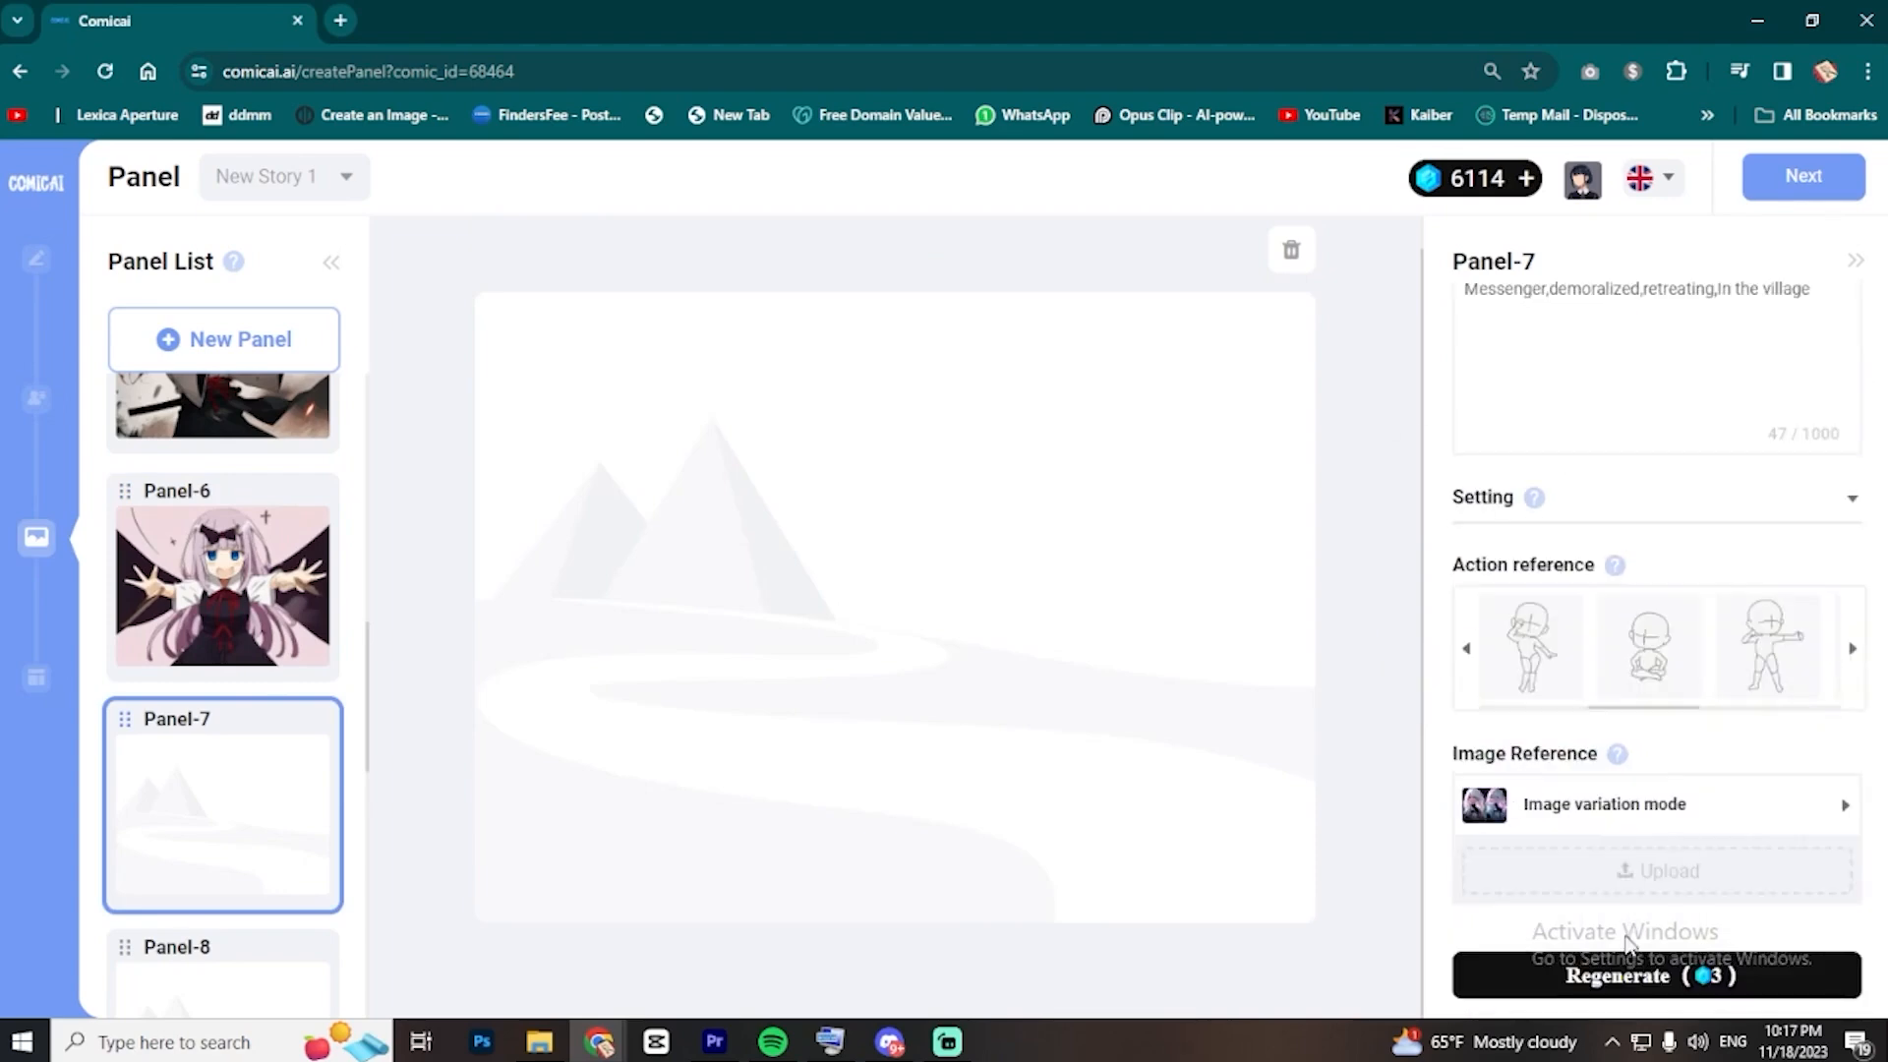
left_click(1664, 993)
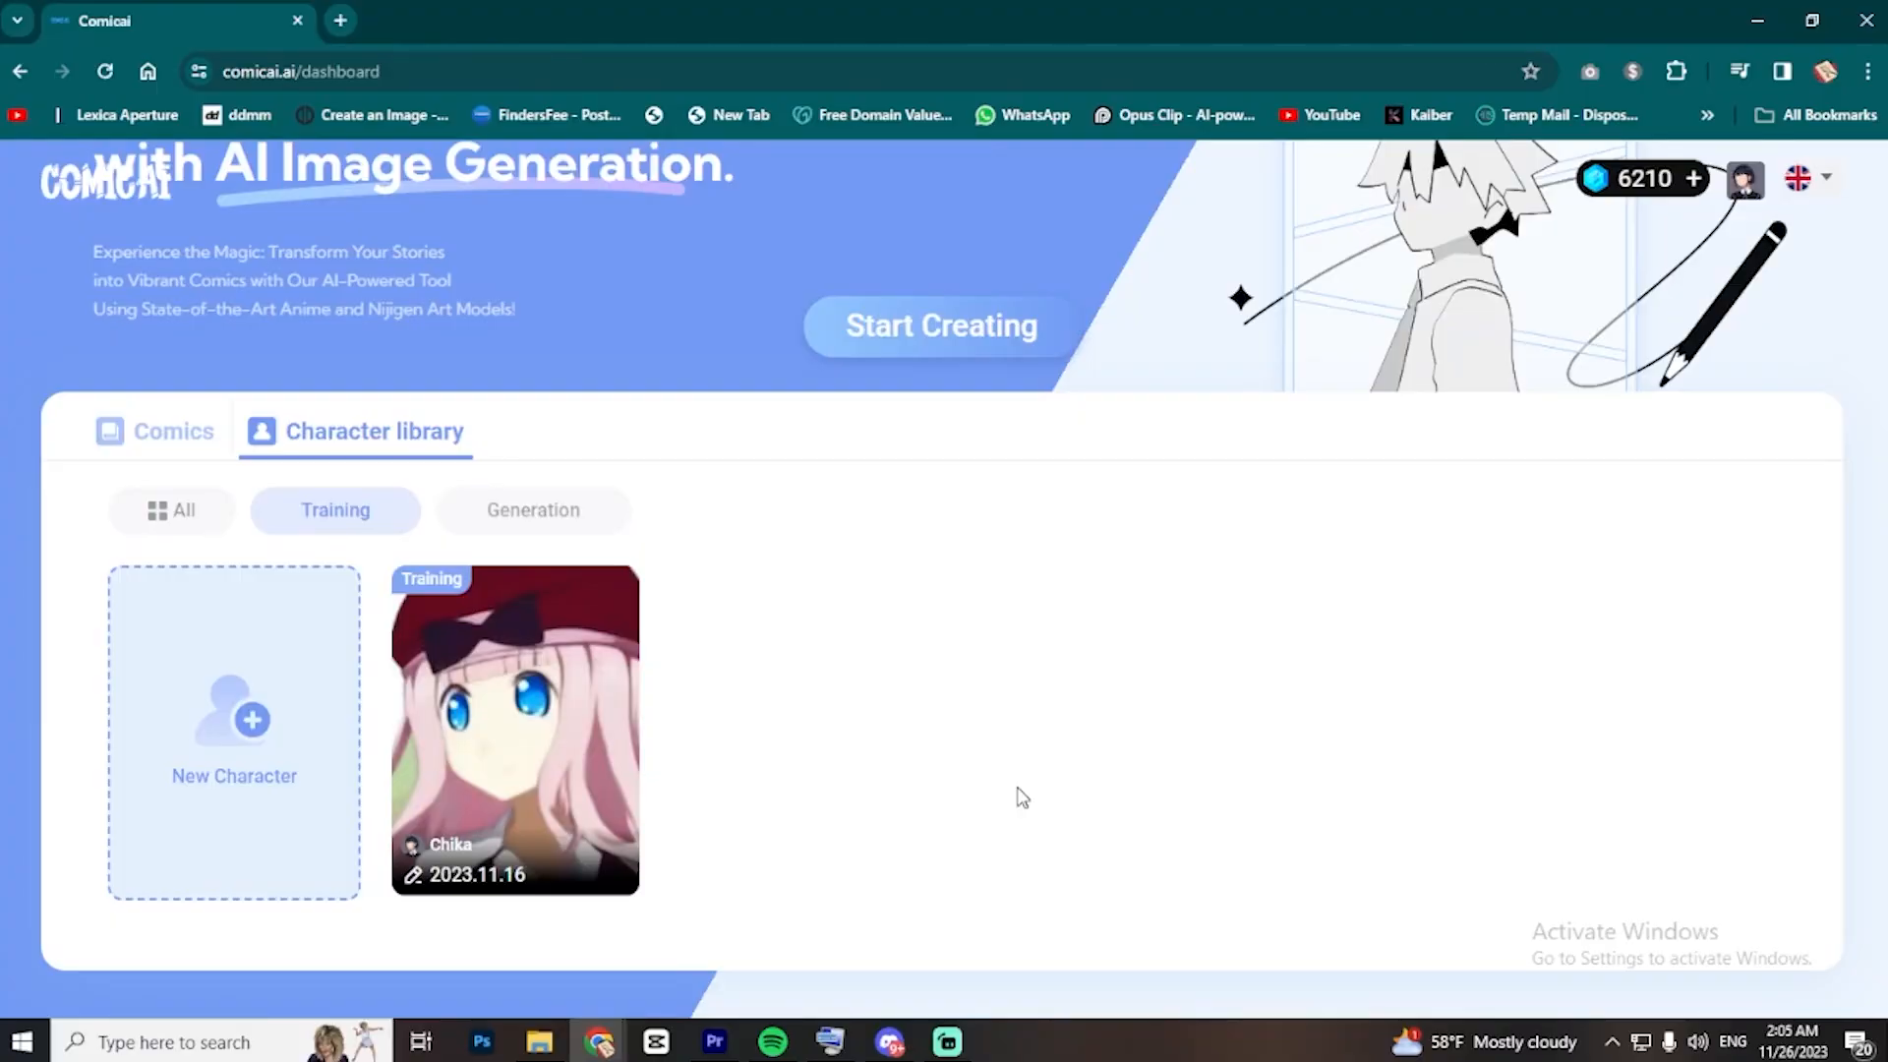
- Create a new training character named "character 1" and upload all ten reference images from the rem folder
left_click(254, 689)
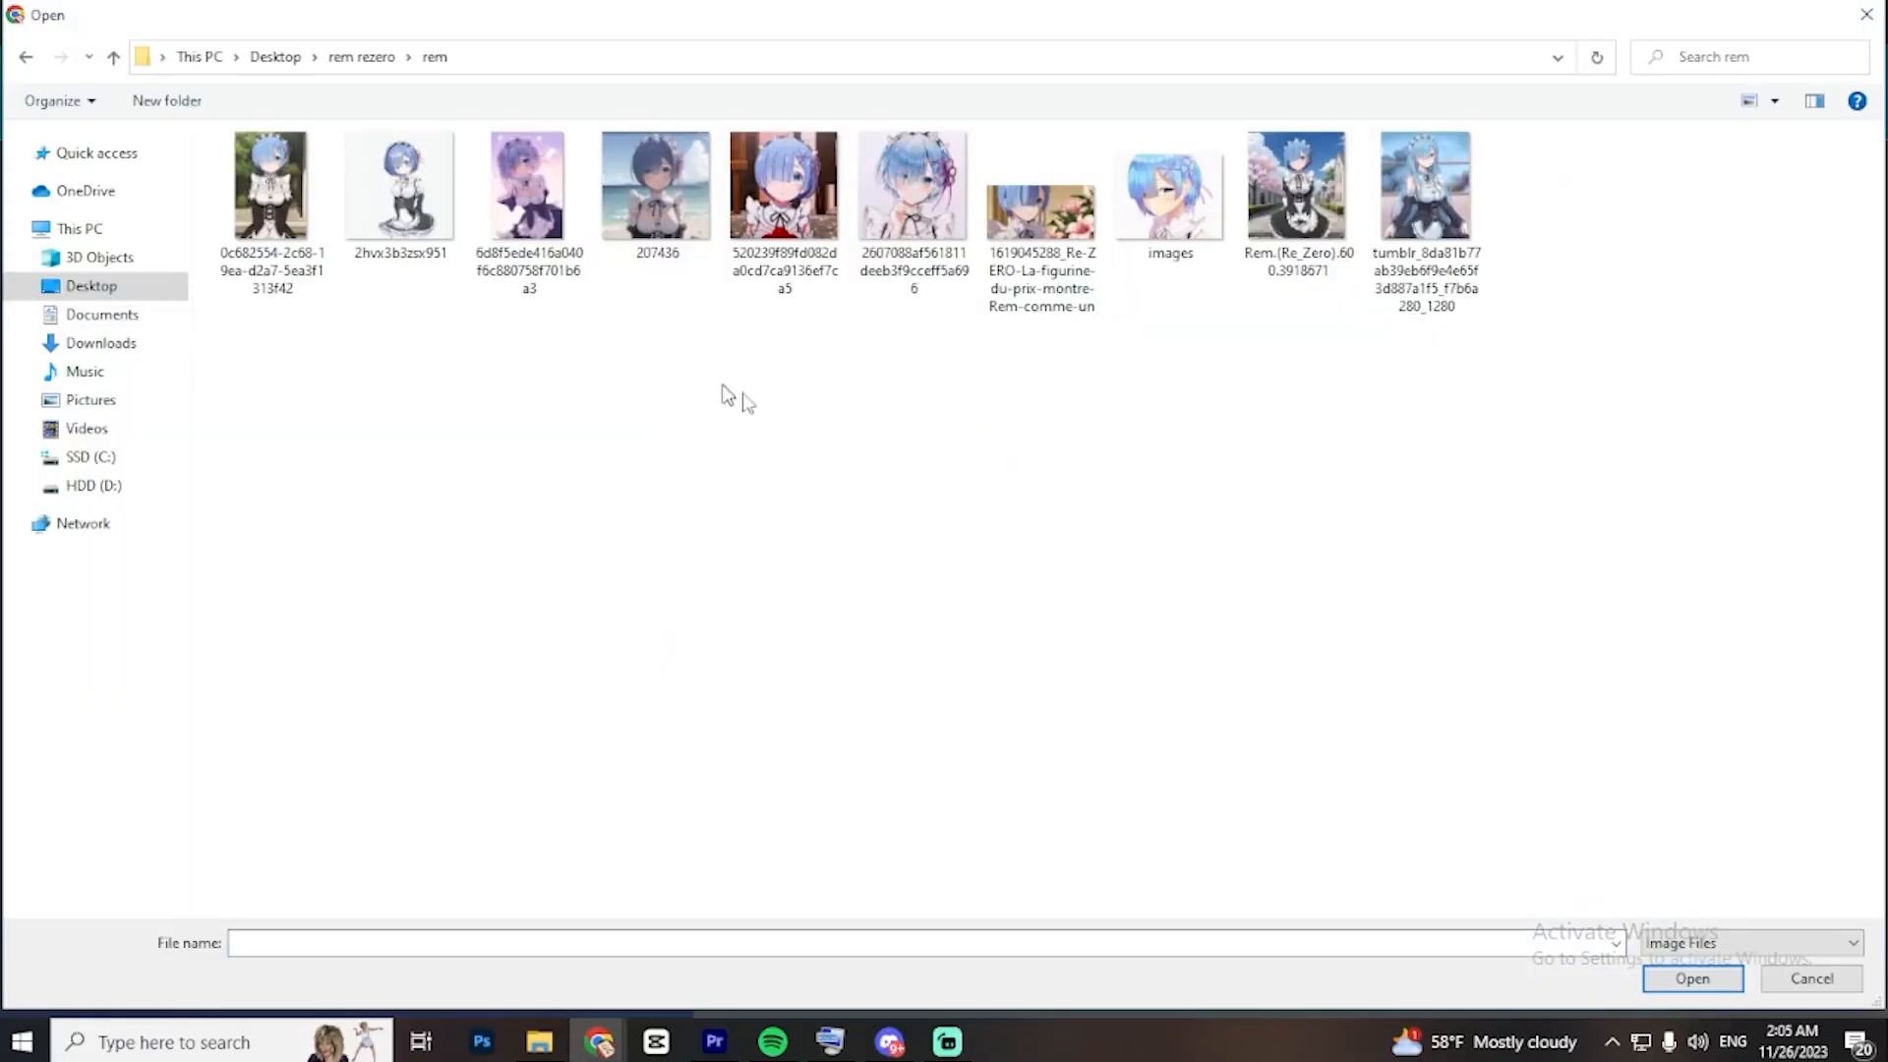
left_click_drag(1754, 442, 268, 214)
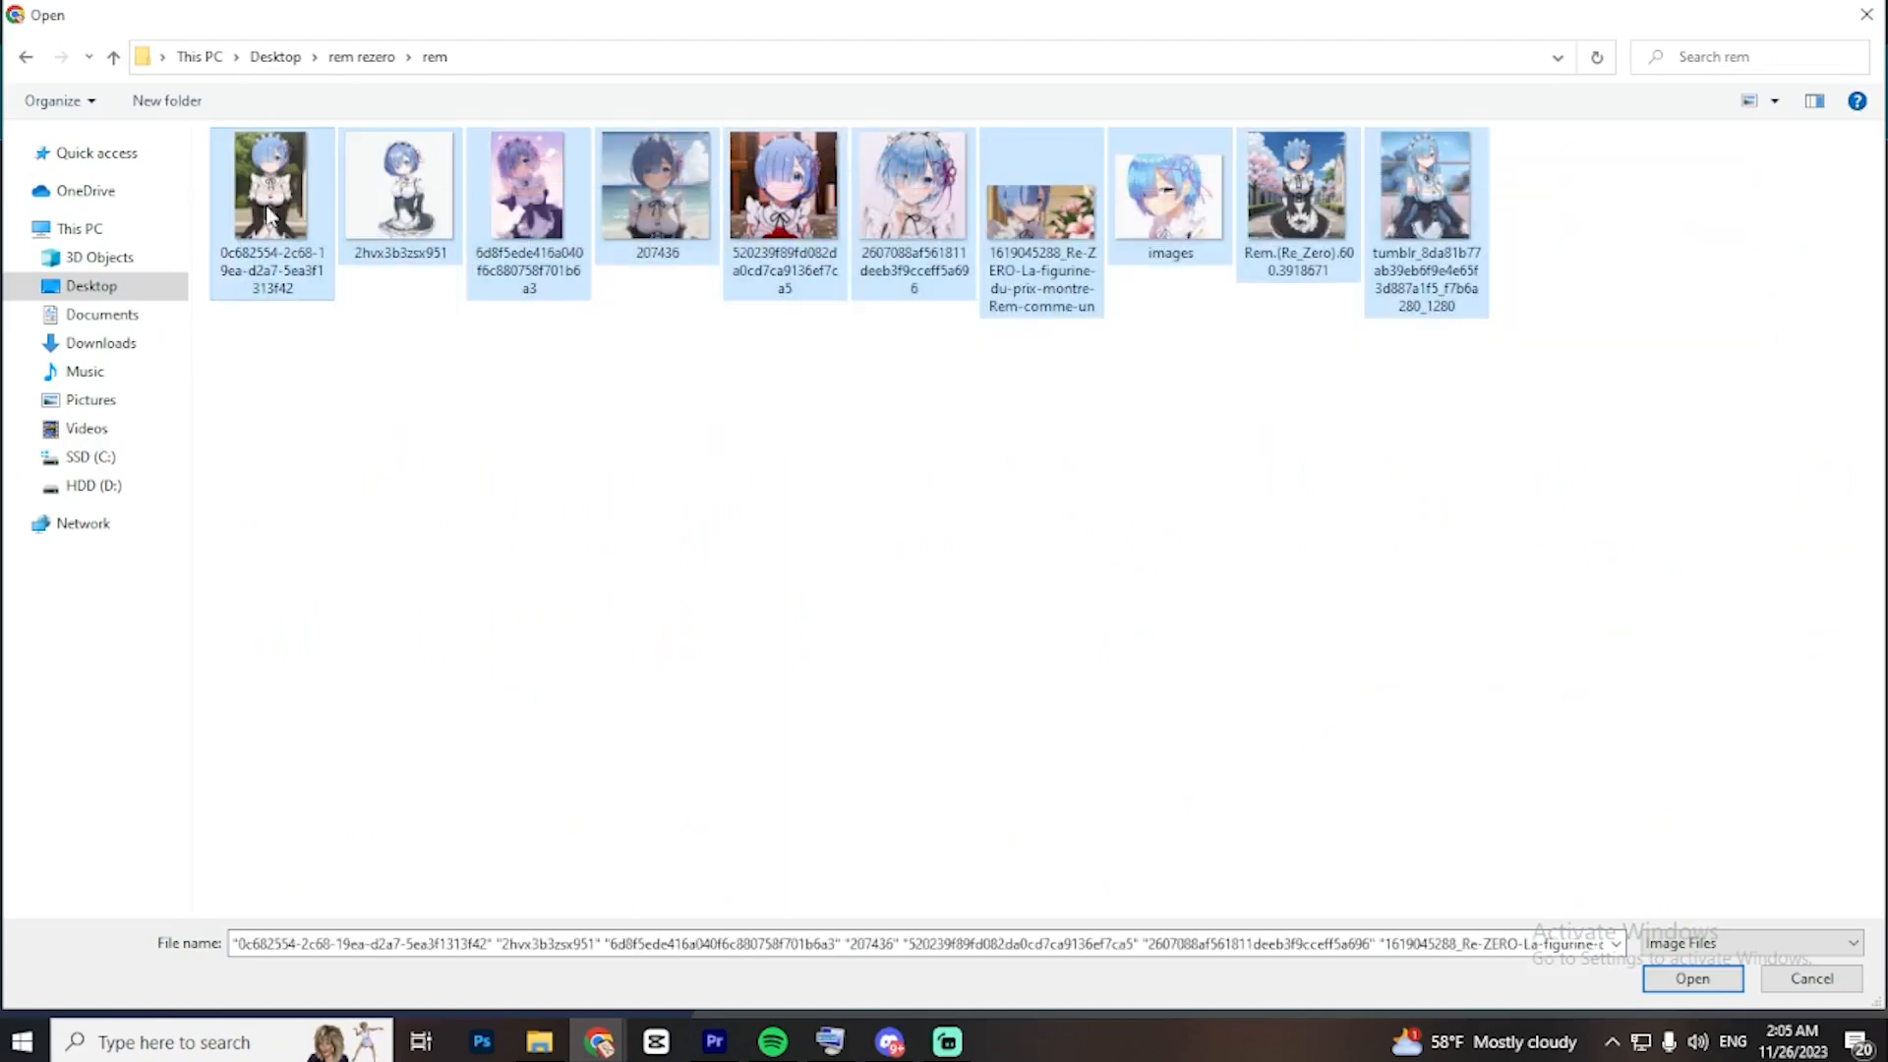
left_click(1706, 985)
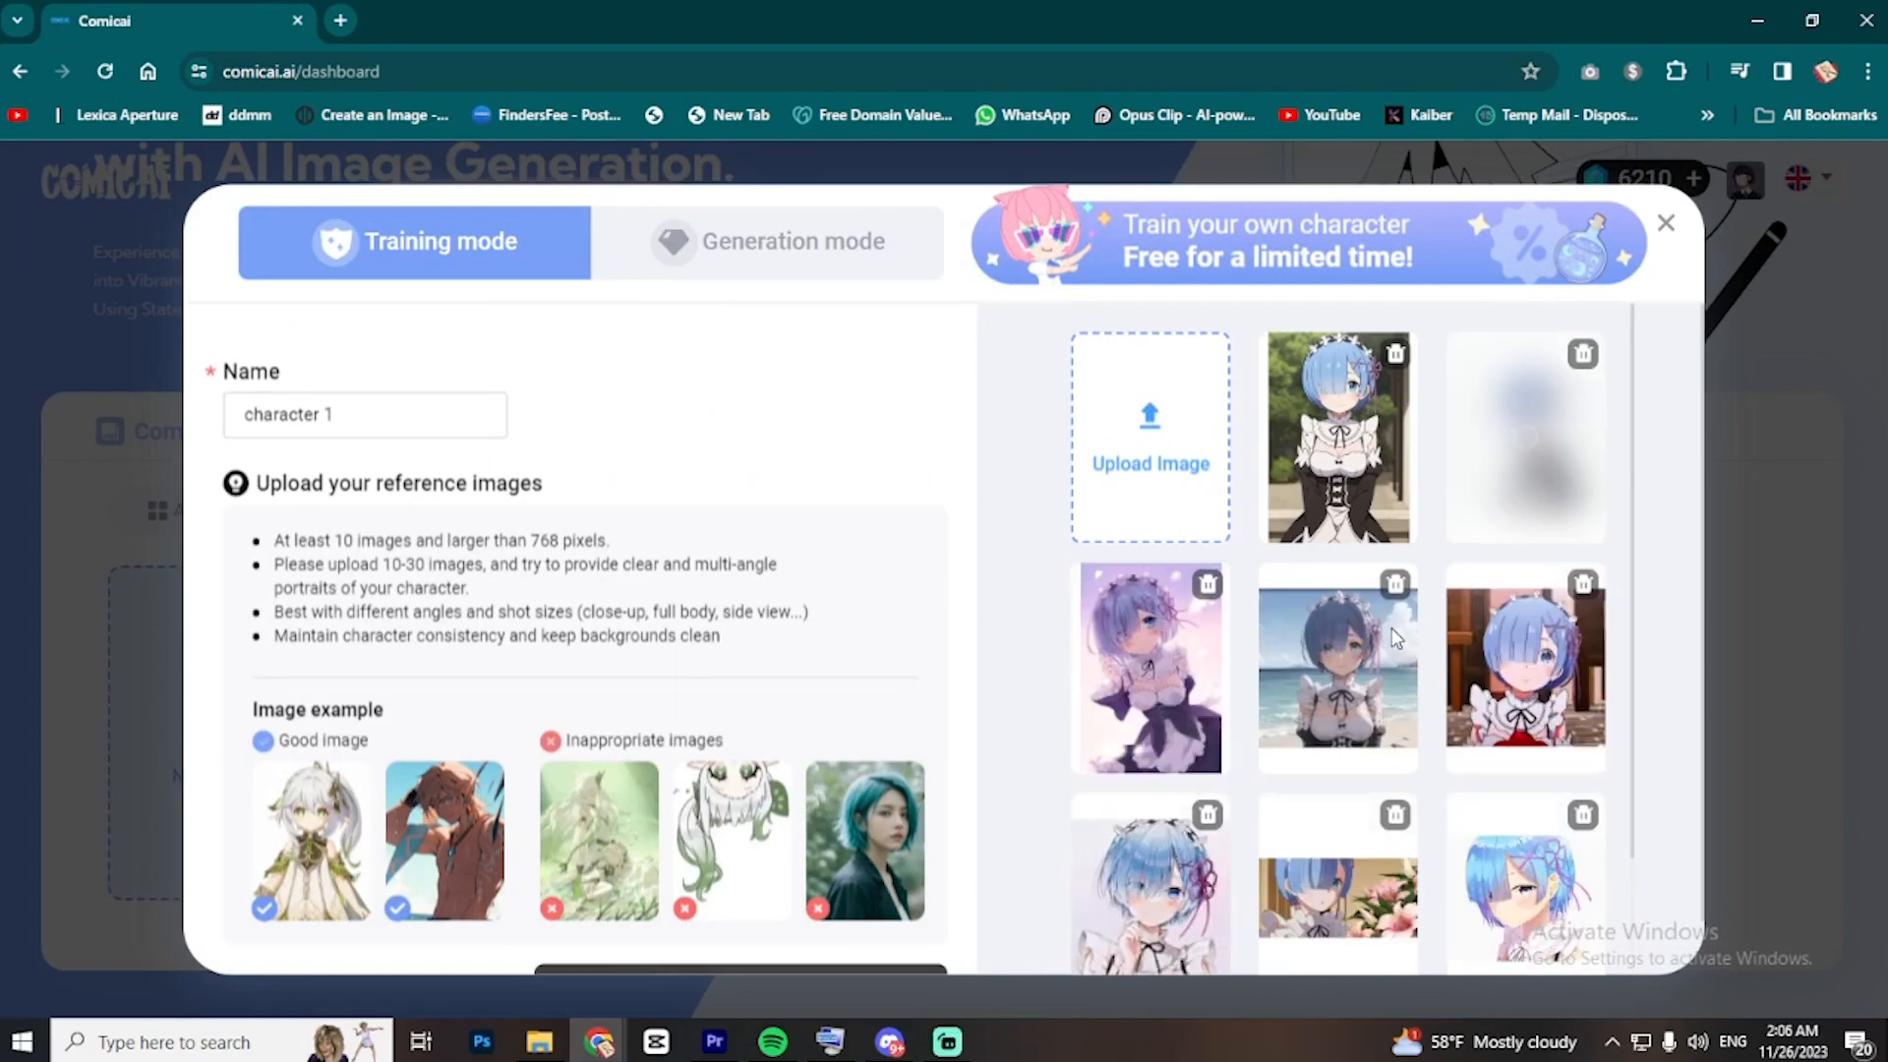
- Check the uploaded reference images, train character 1 from them, and close the finished character
scroll(1537, 600, "down", 3)
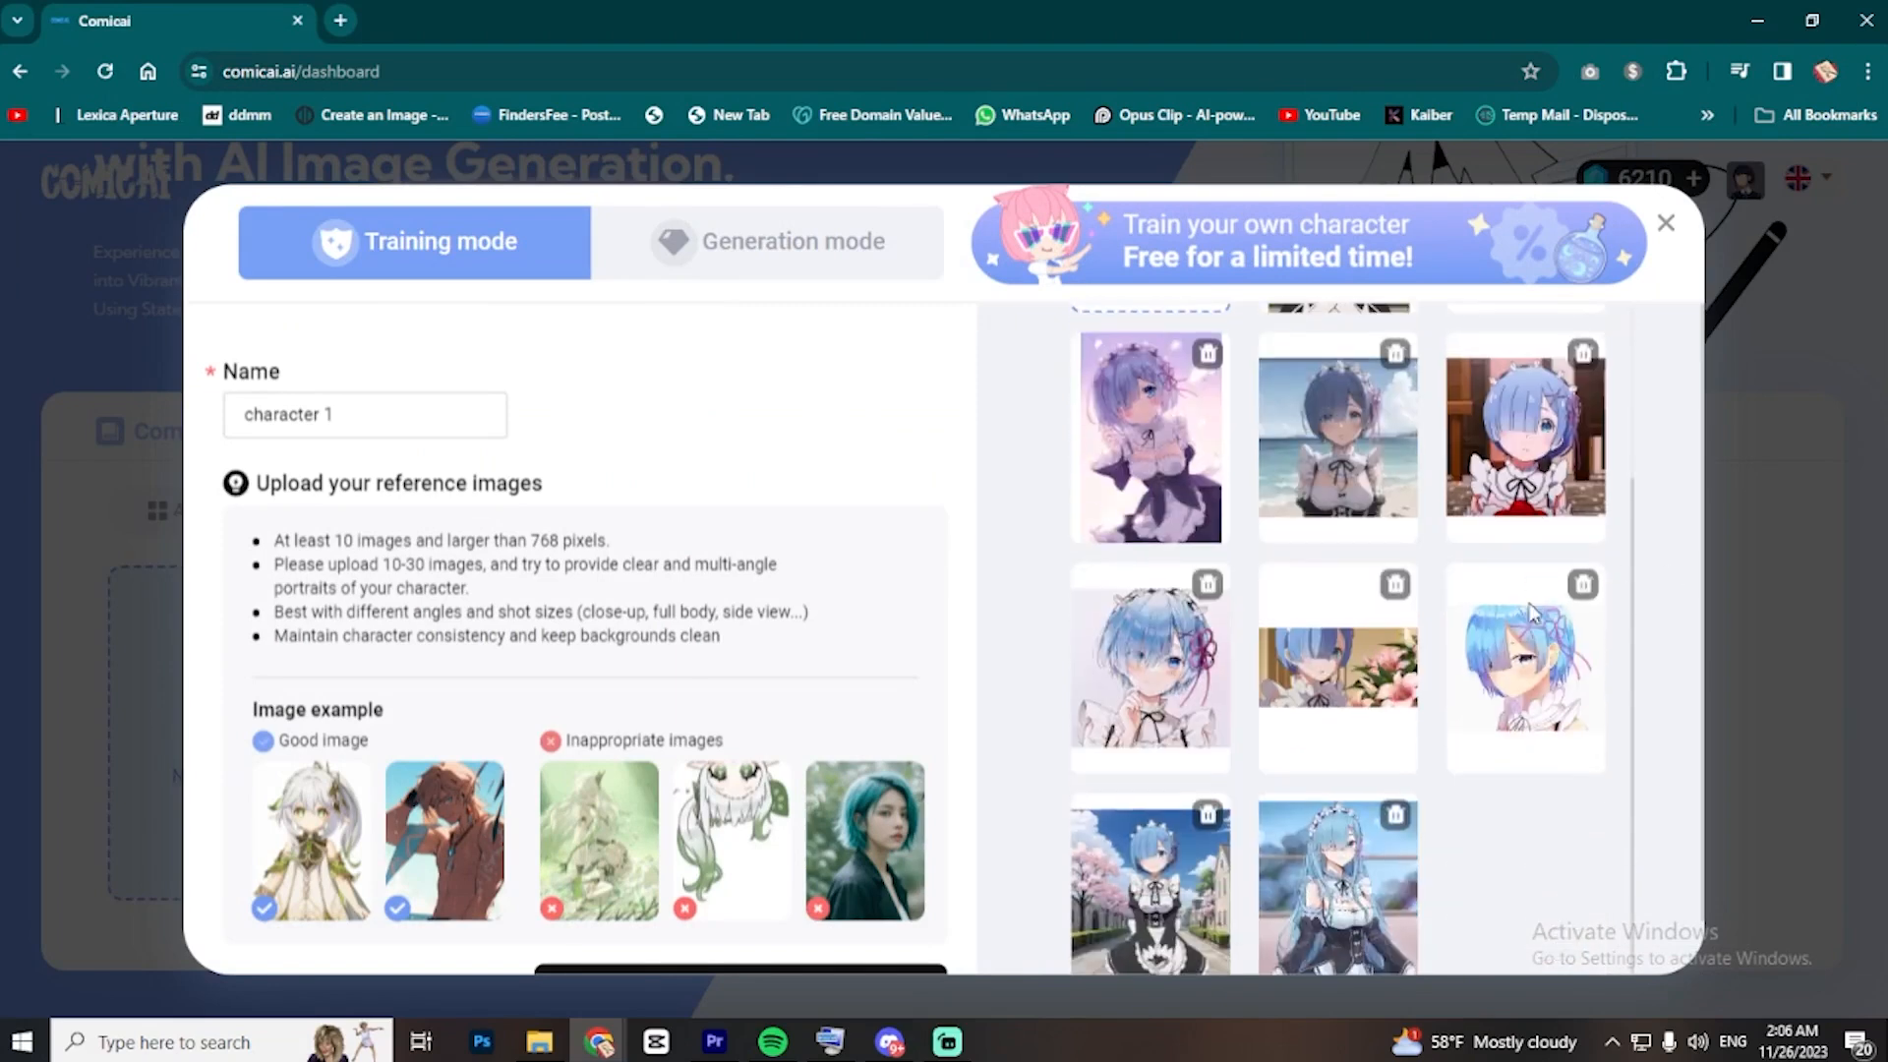
scroll(1360, 649, "up", 3)
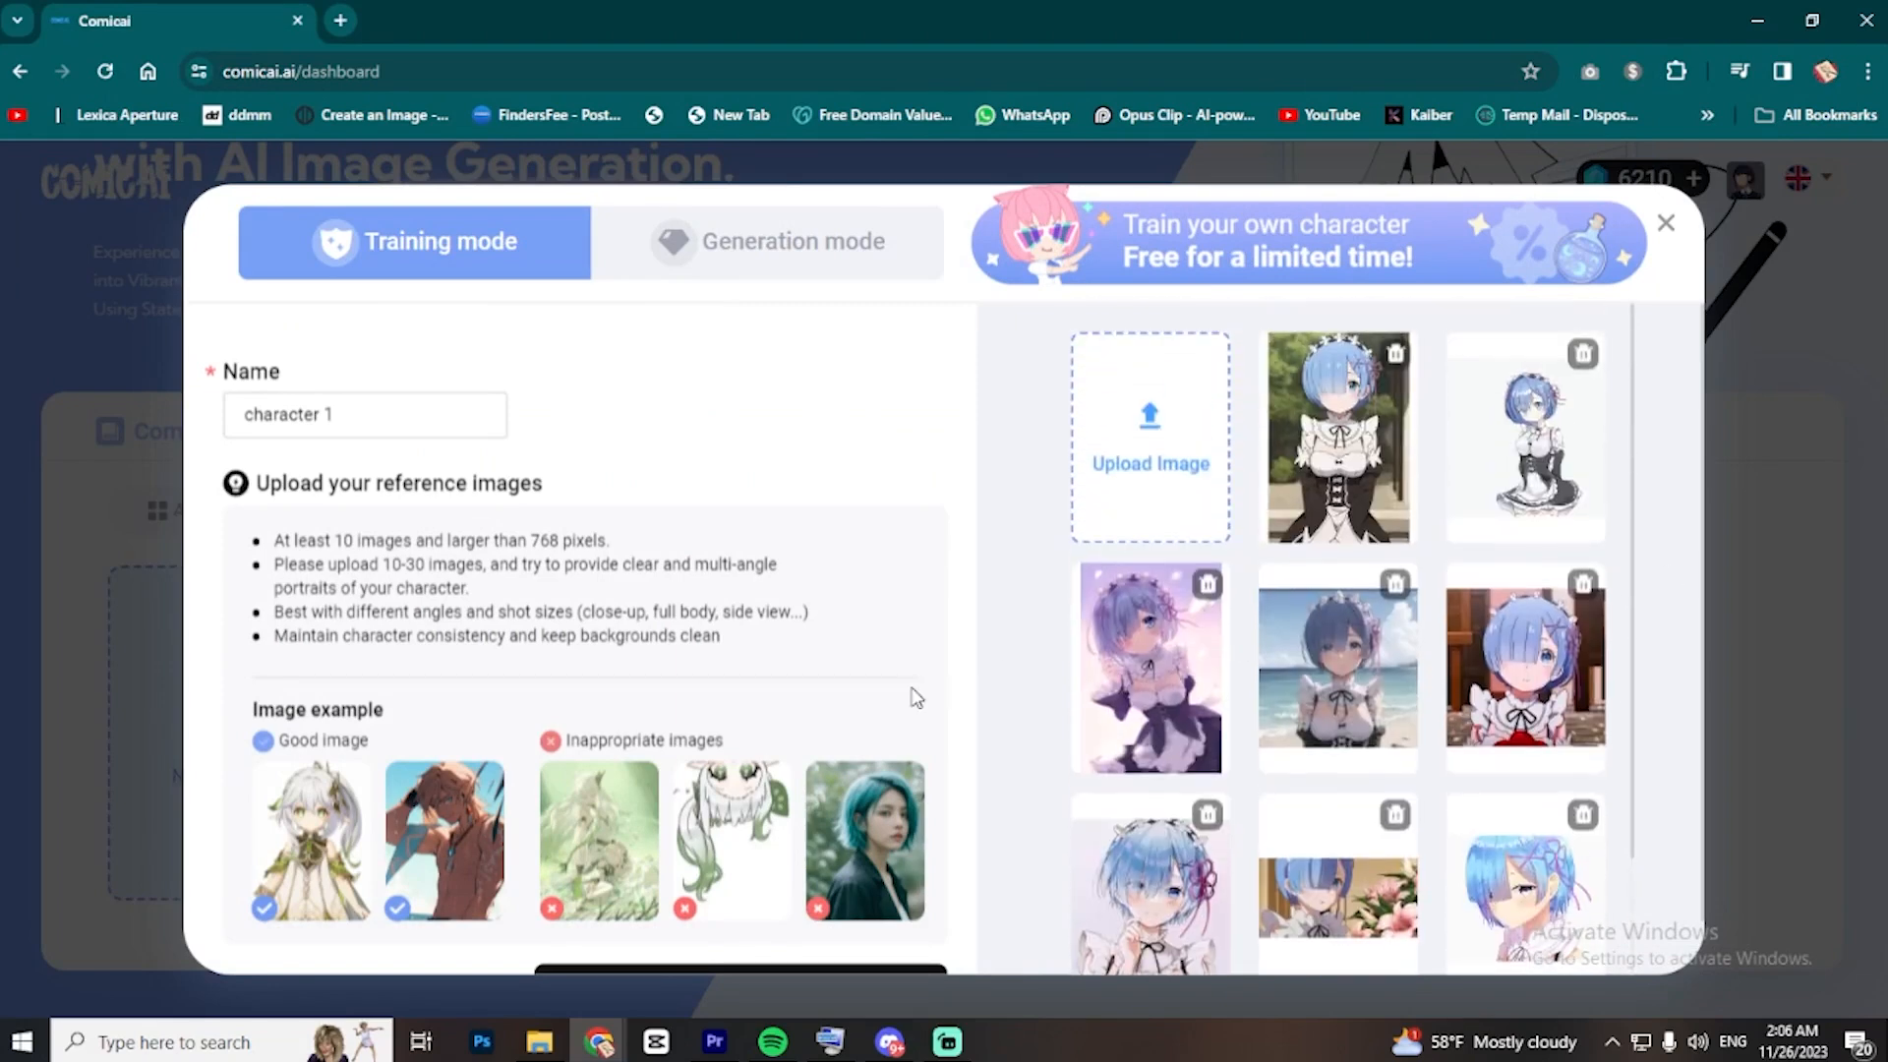
scroll(1263, 726, "down", 3)
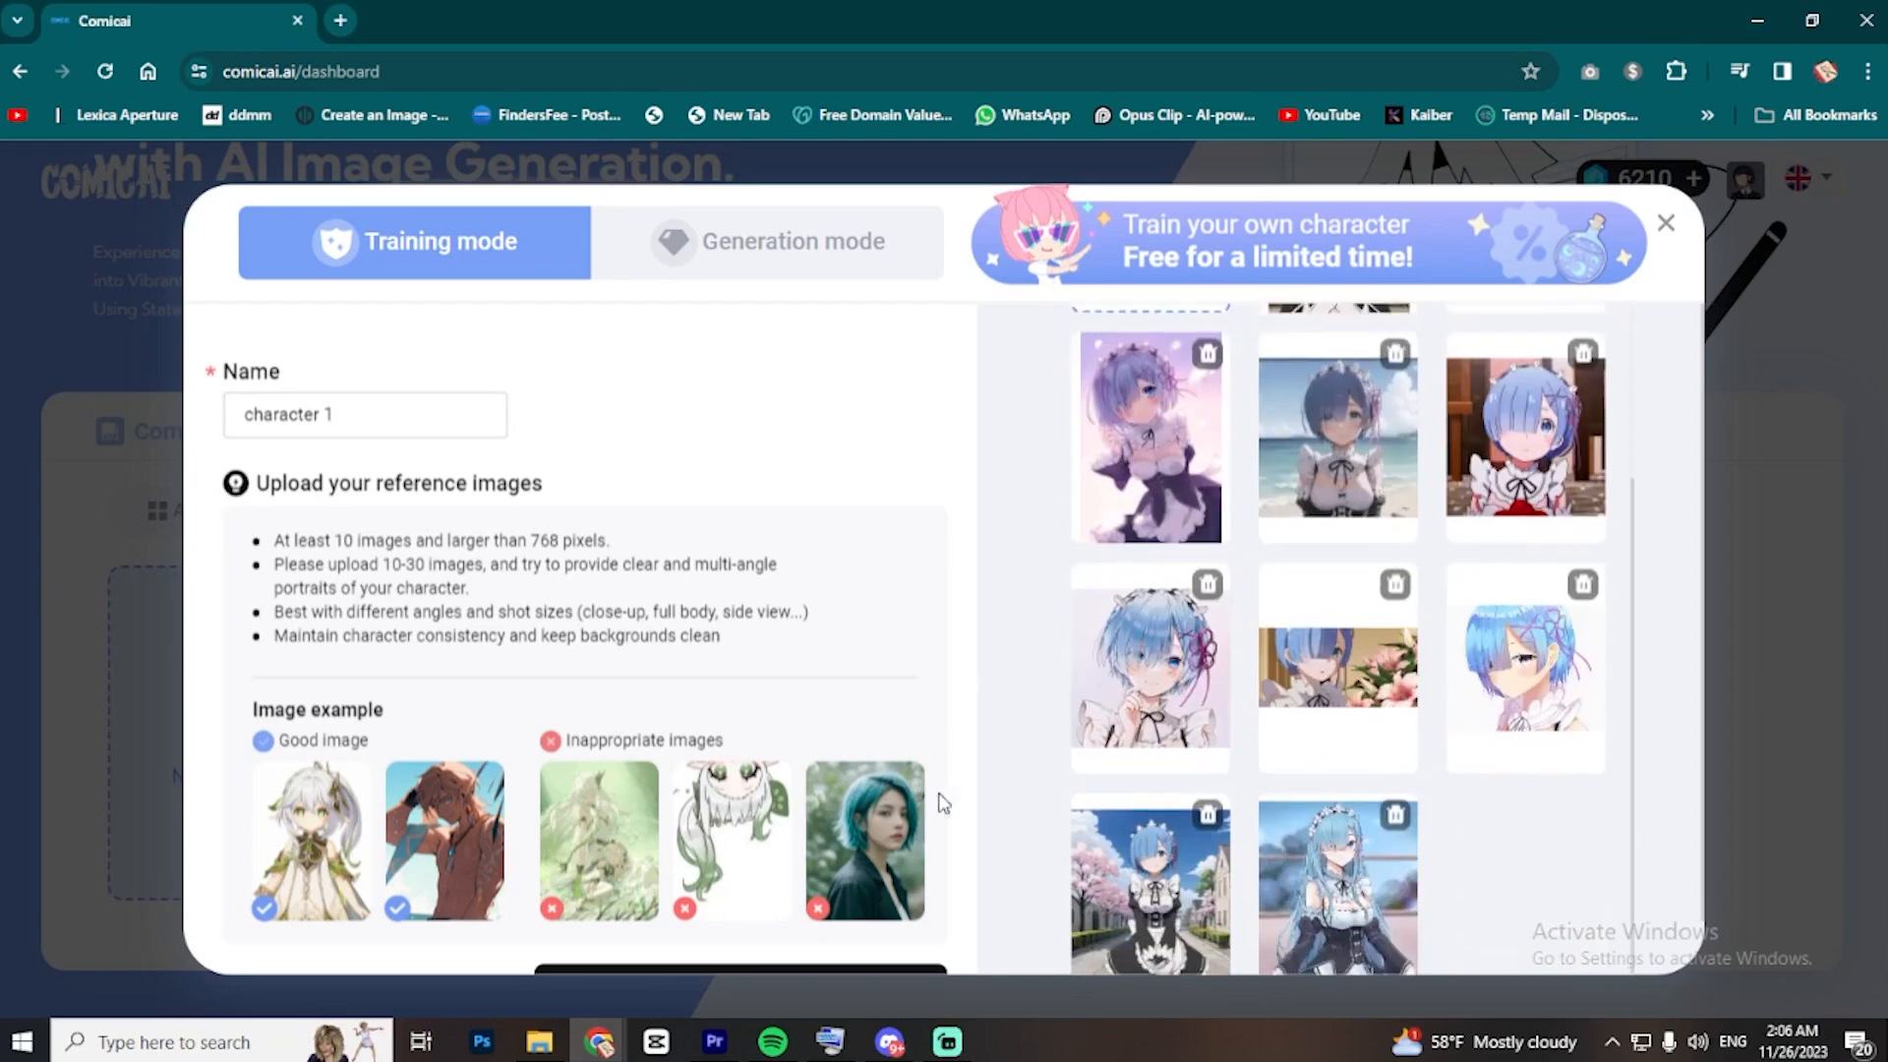
scroll(982, 793, "down", 1)
left_click(692, 929)
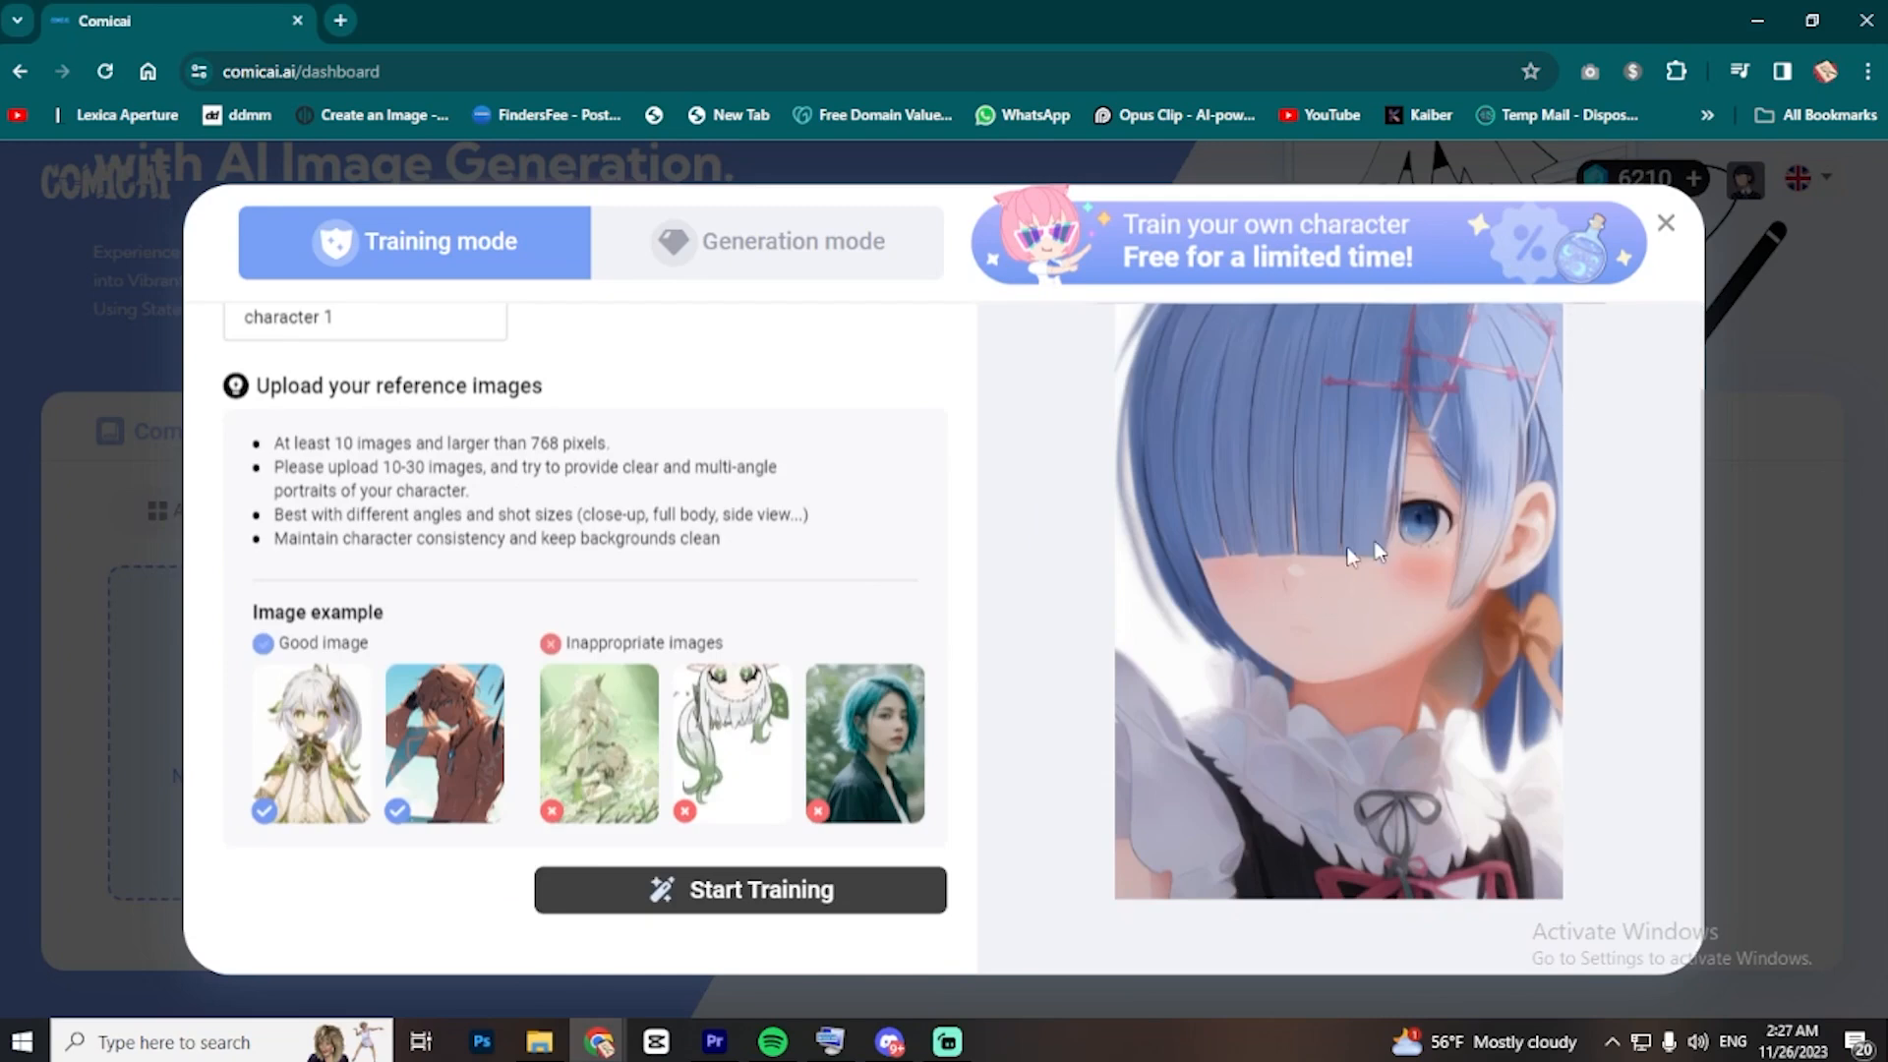
left_click(1669, 224)
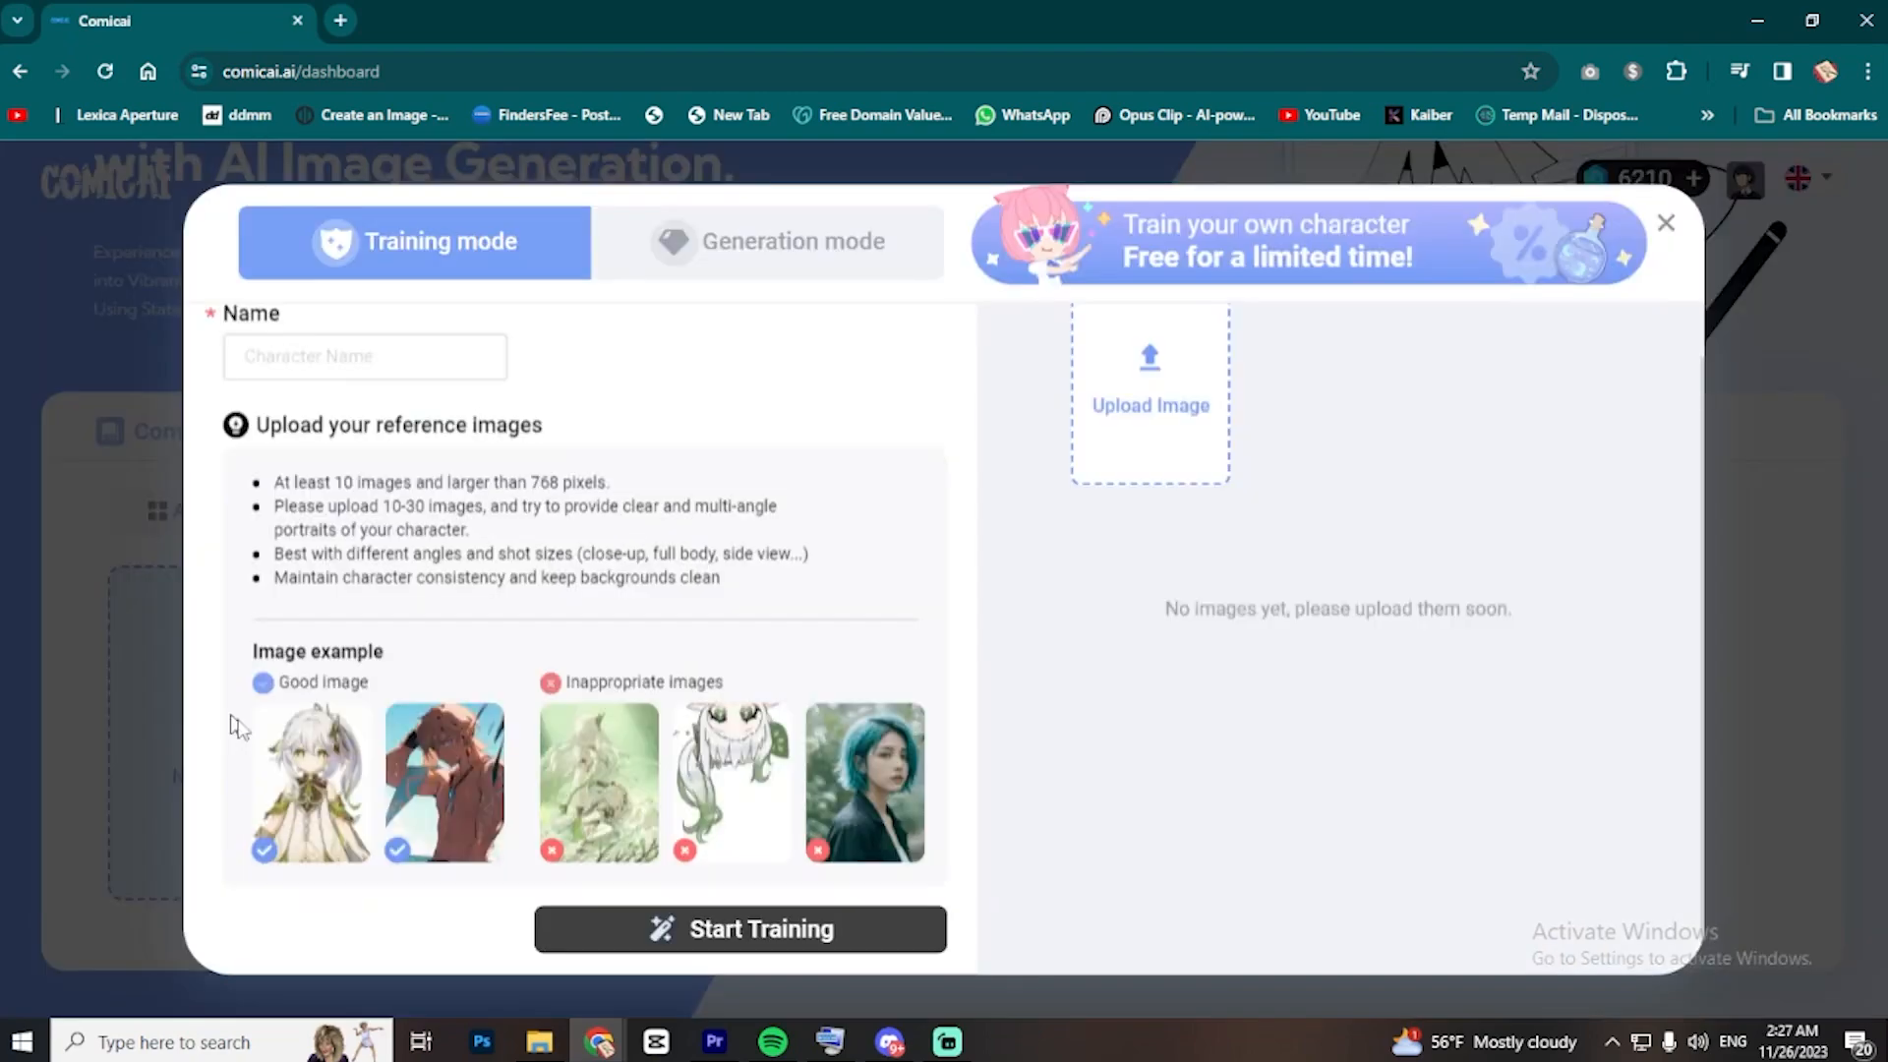
- Name the new training character "character 2", train it from uploaded portraits of the dark-haired man, and close it
type("character 2")
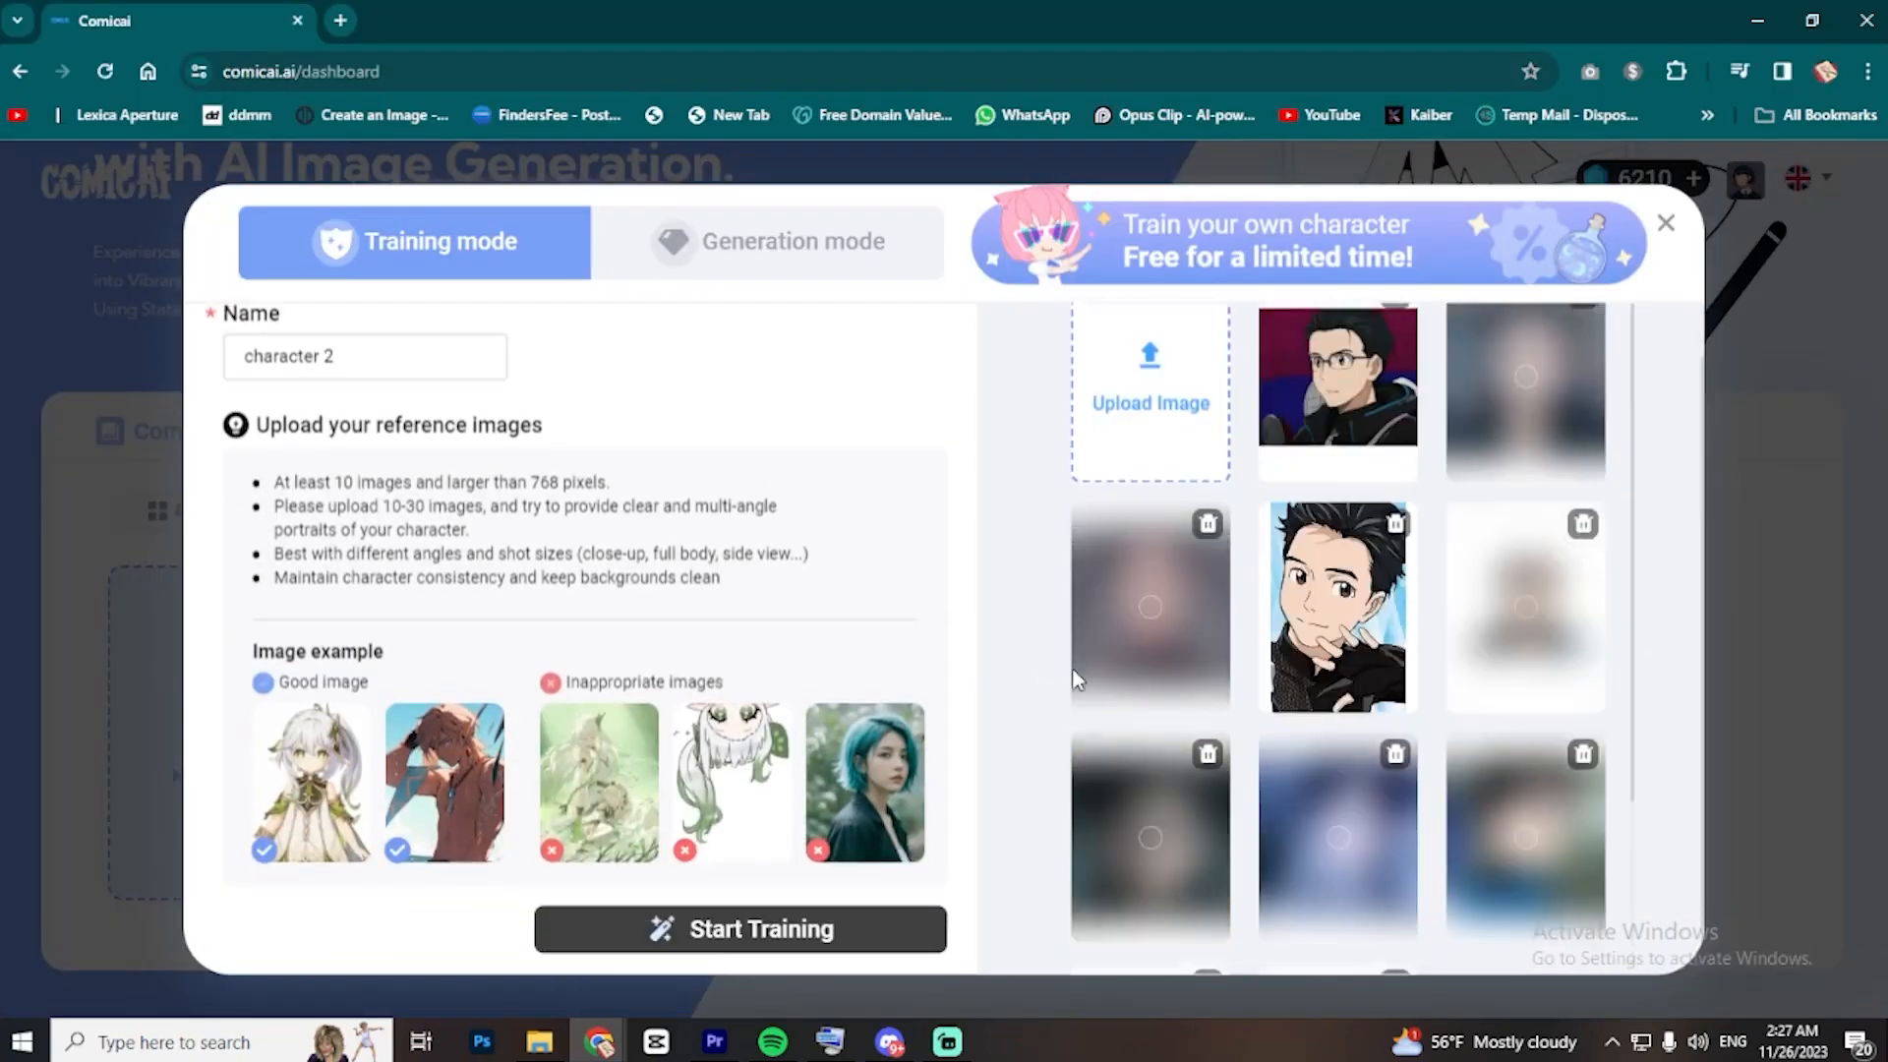
scroll(1071, 668, "up", 1)
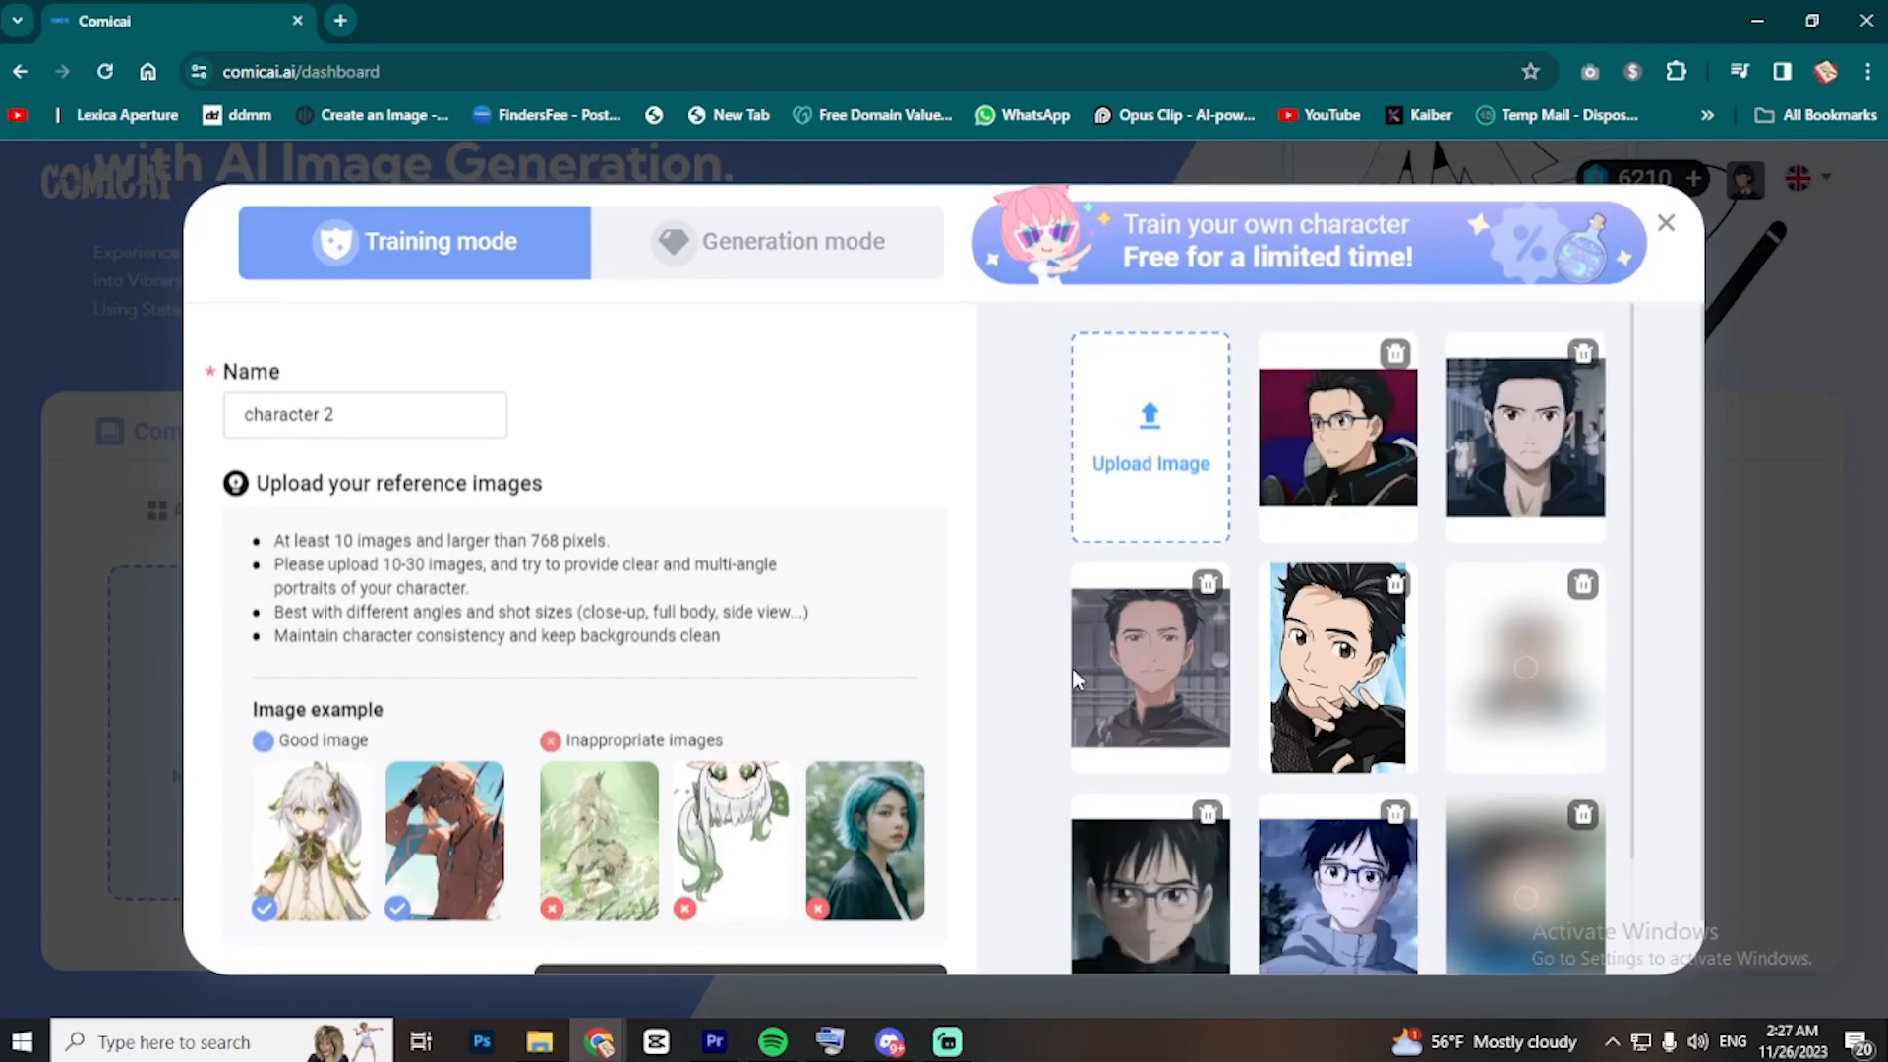
scroll(1072, 669, "down", 5)
left_click(742, 923)
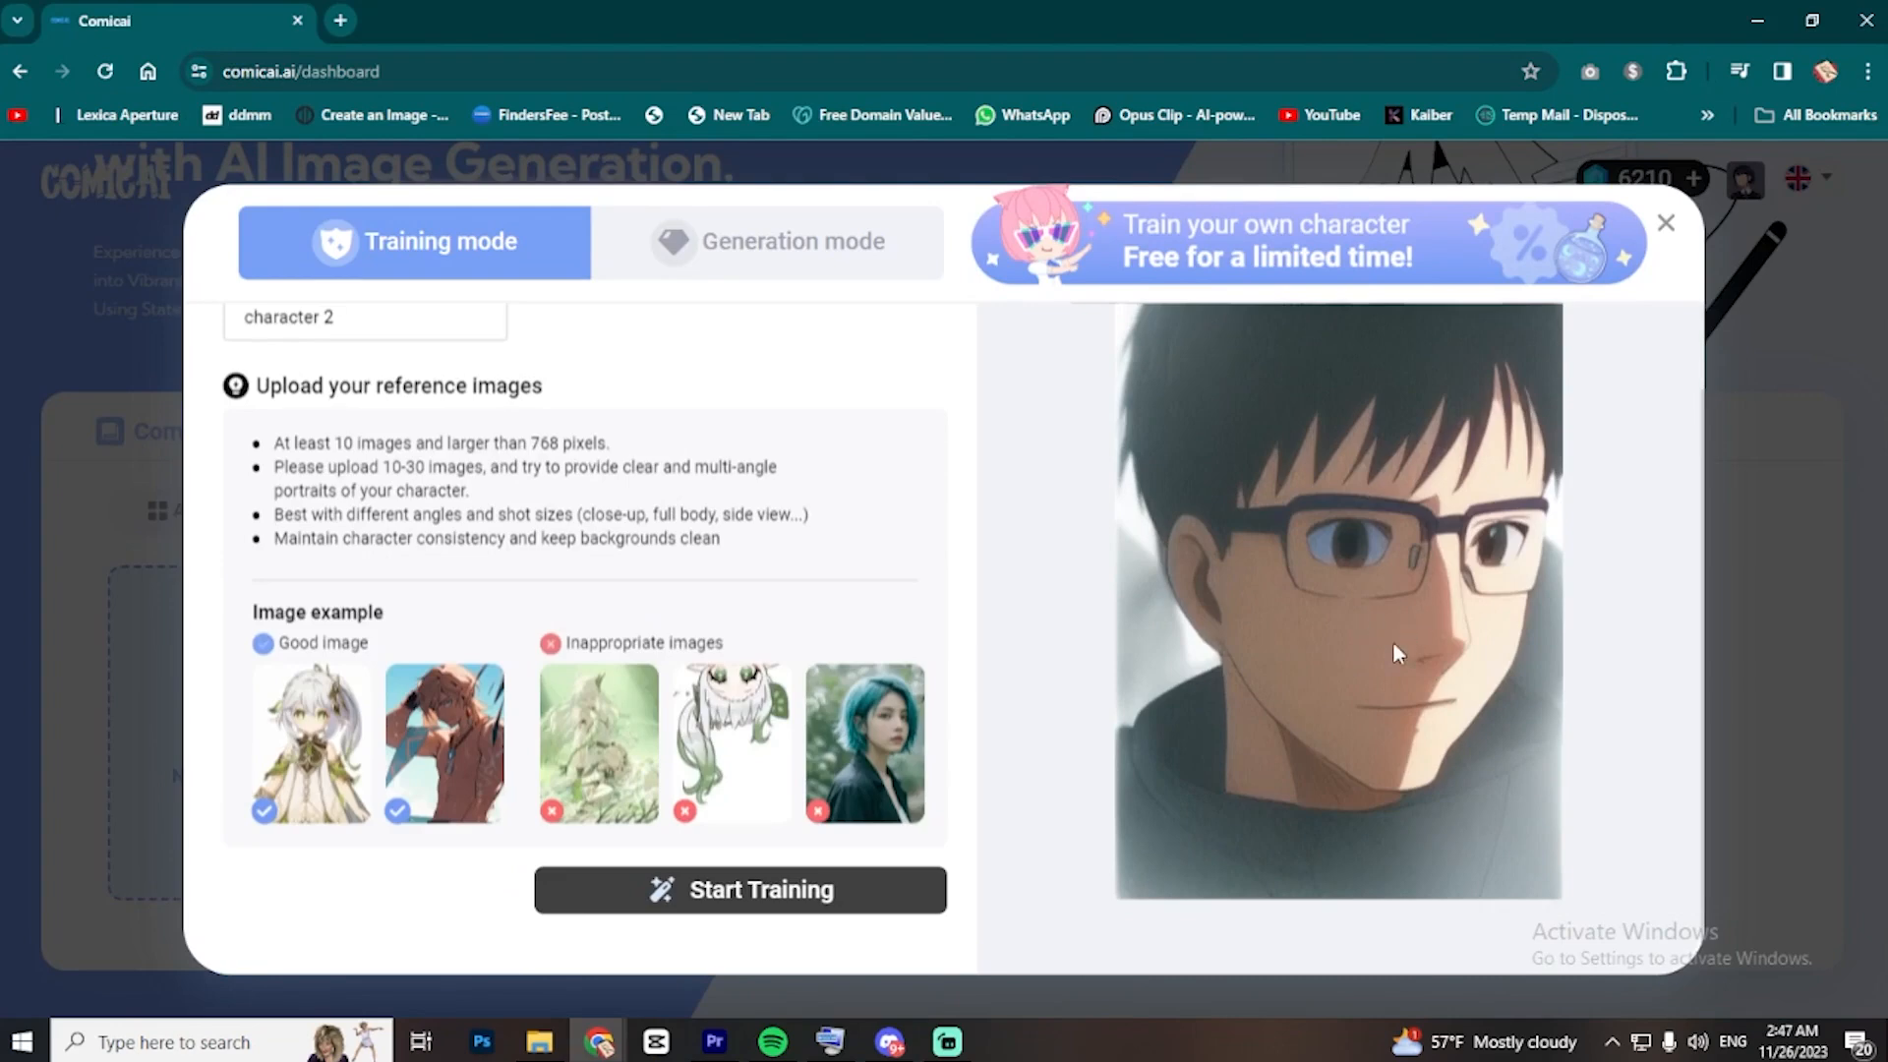
left_click(1665, 228)
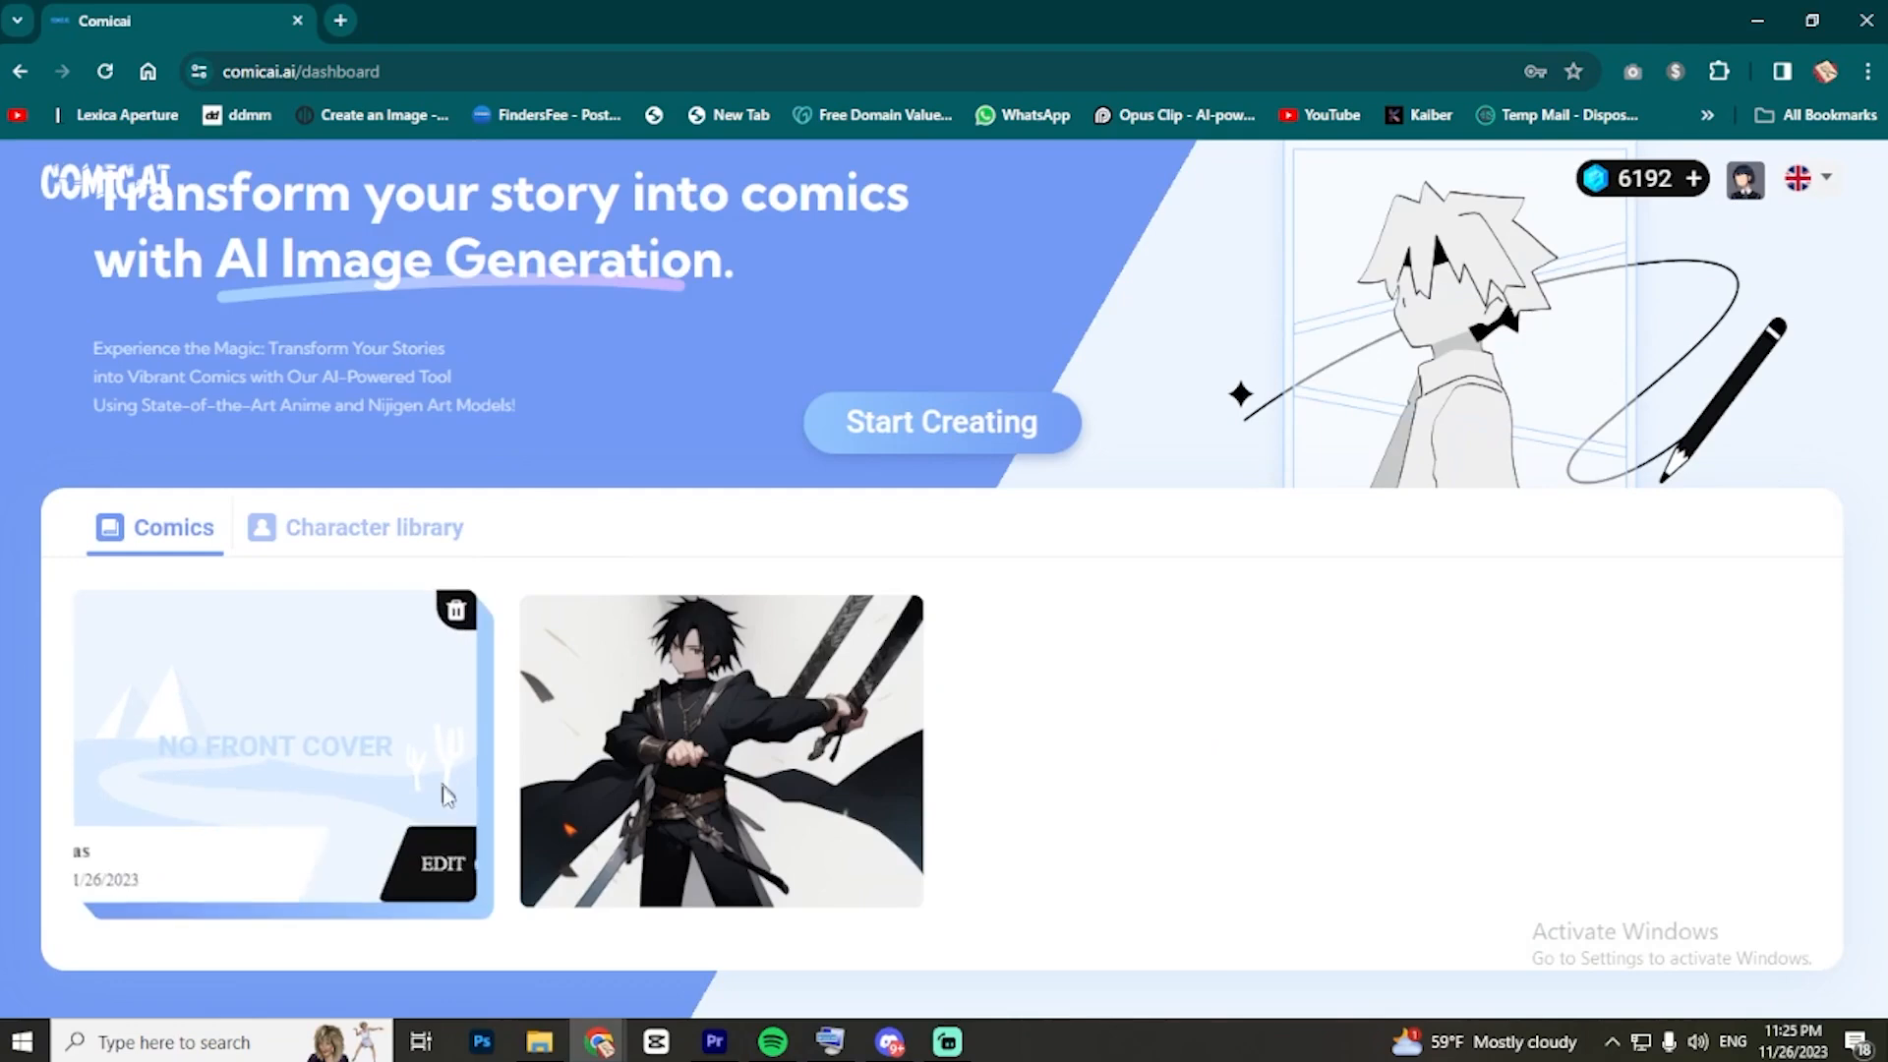
- Open the comic without a front cover and add Panel-1 with character 2 and the description "character 1"
left_click(433, 861)
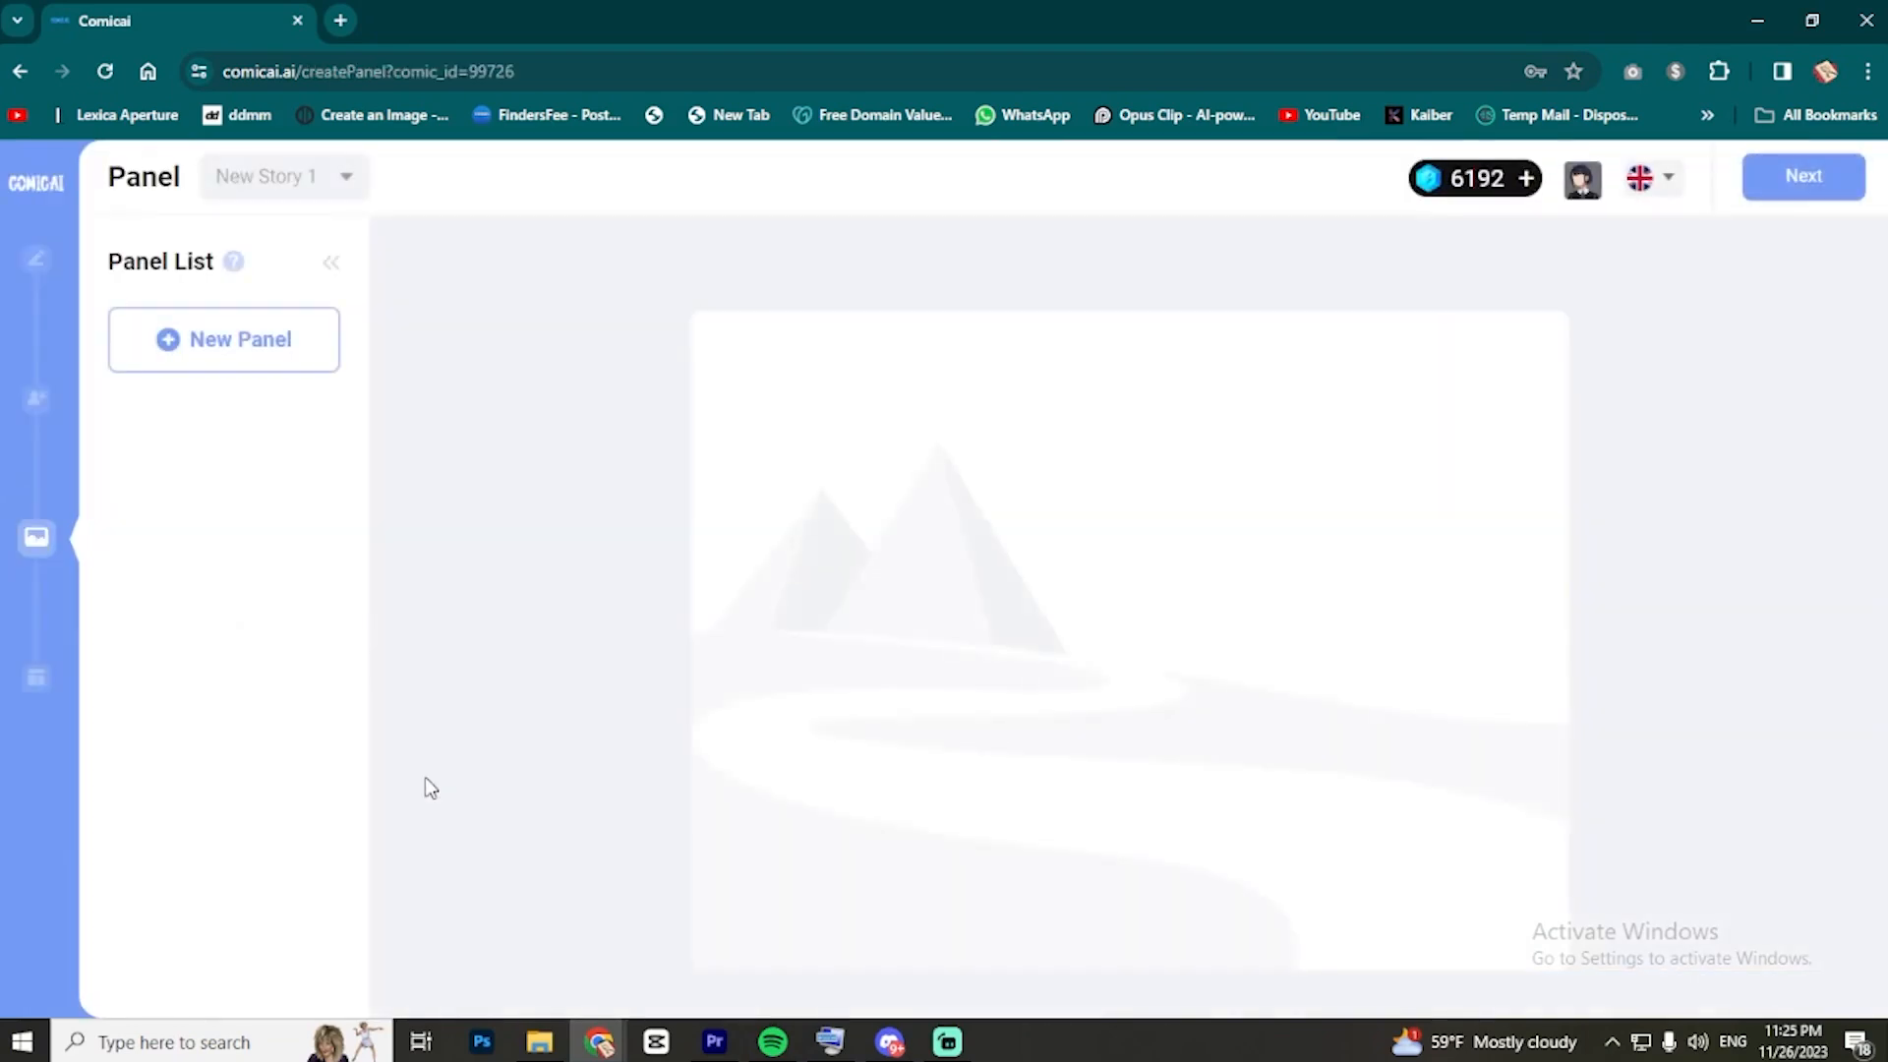
left_click(227, 344)
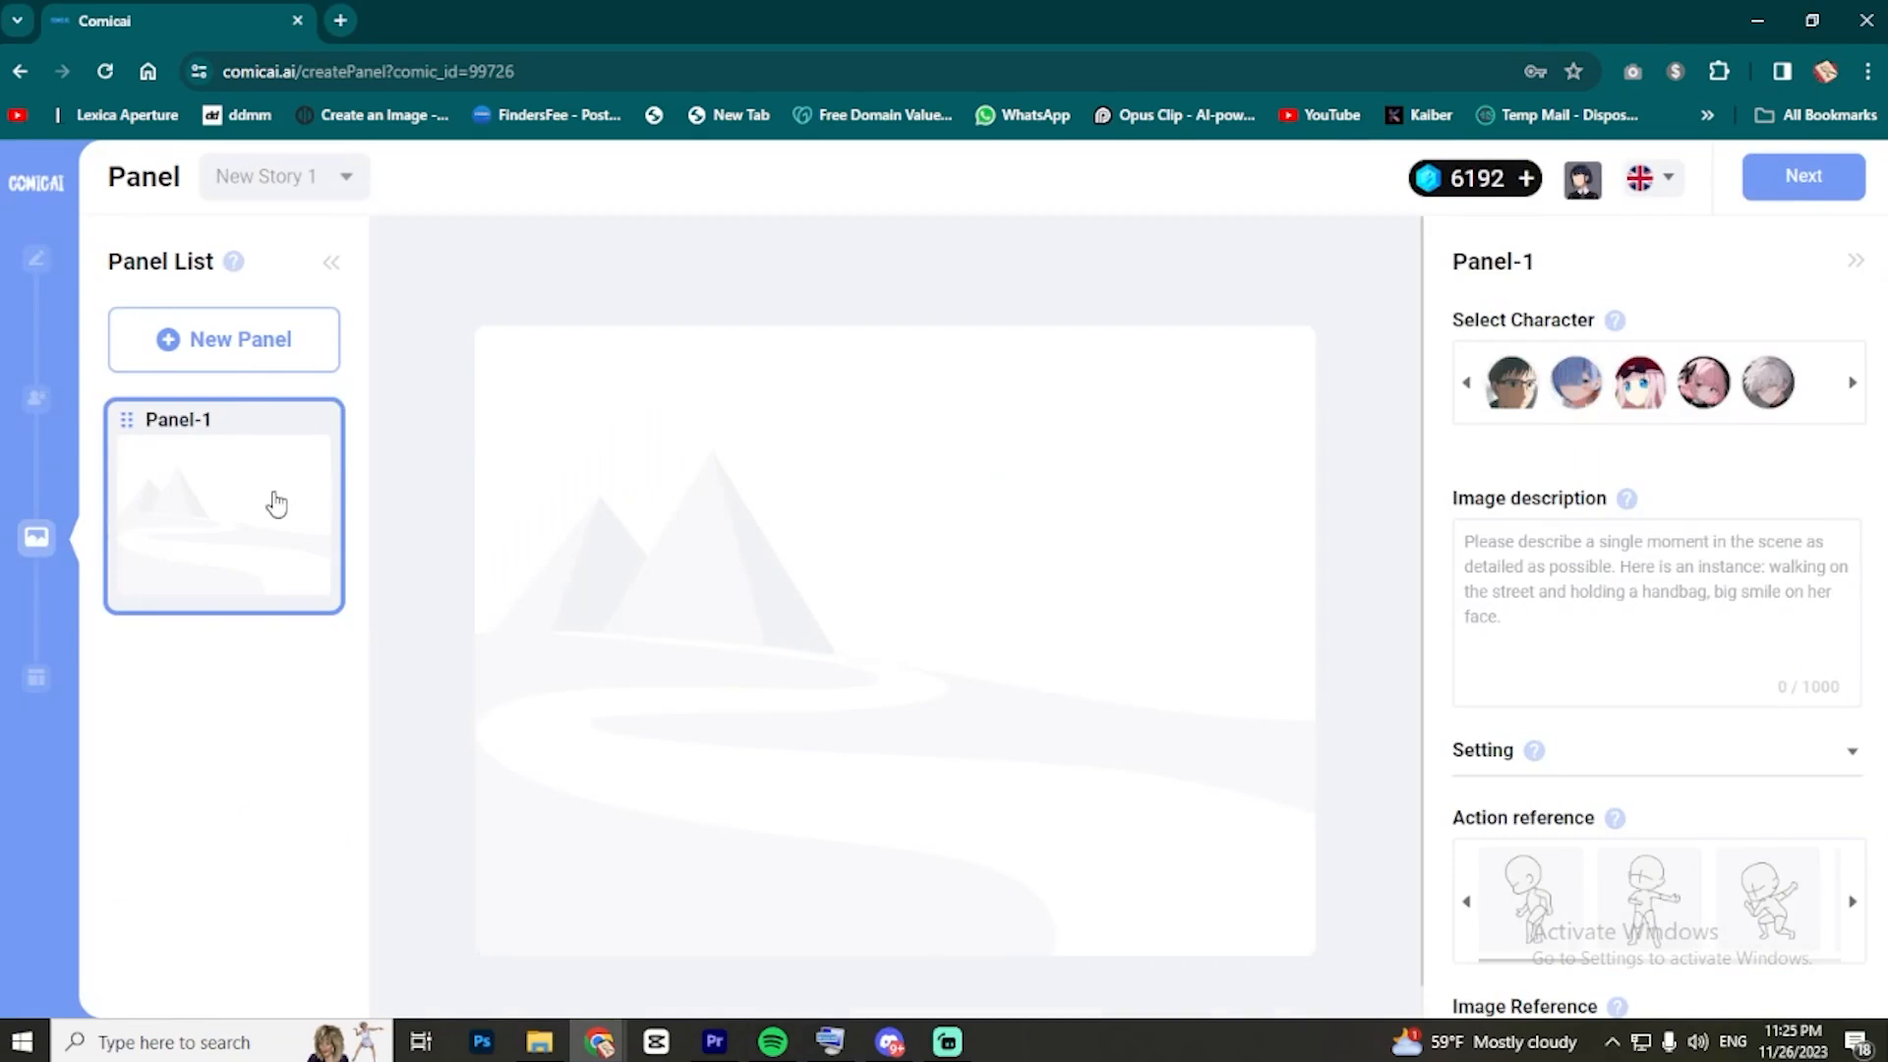
mouse_move(1515, 407)
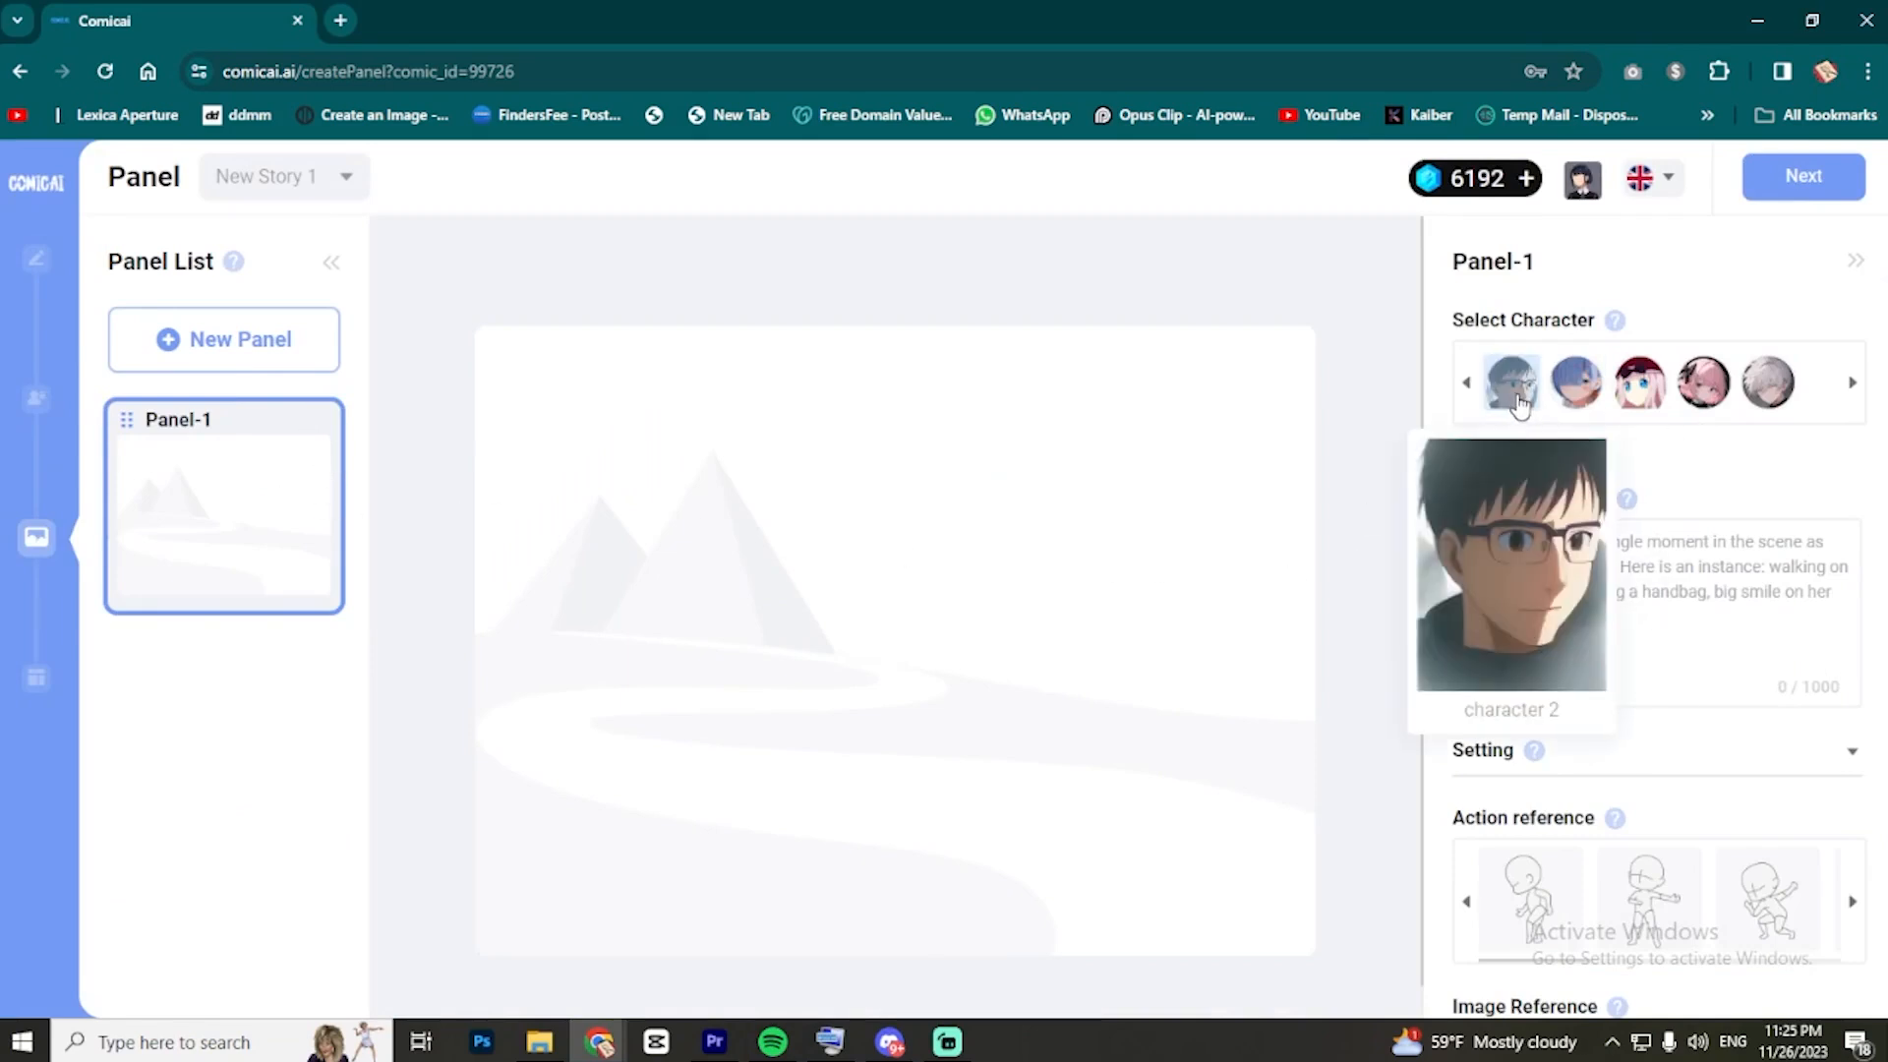
left_click(1519, 403)
scroll(1519, 403, "down", 2)
left_click(1527, 506)
type("character 1")
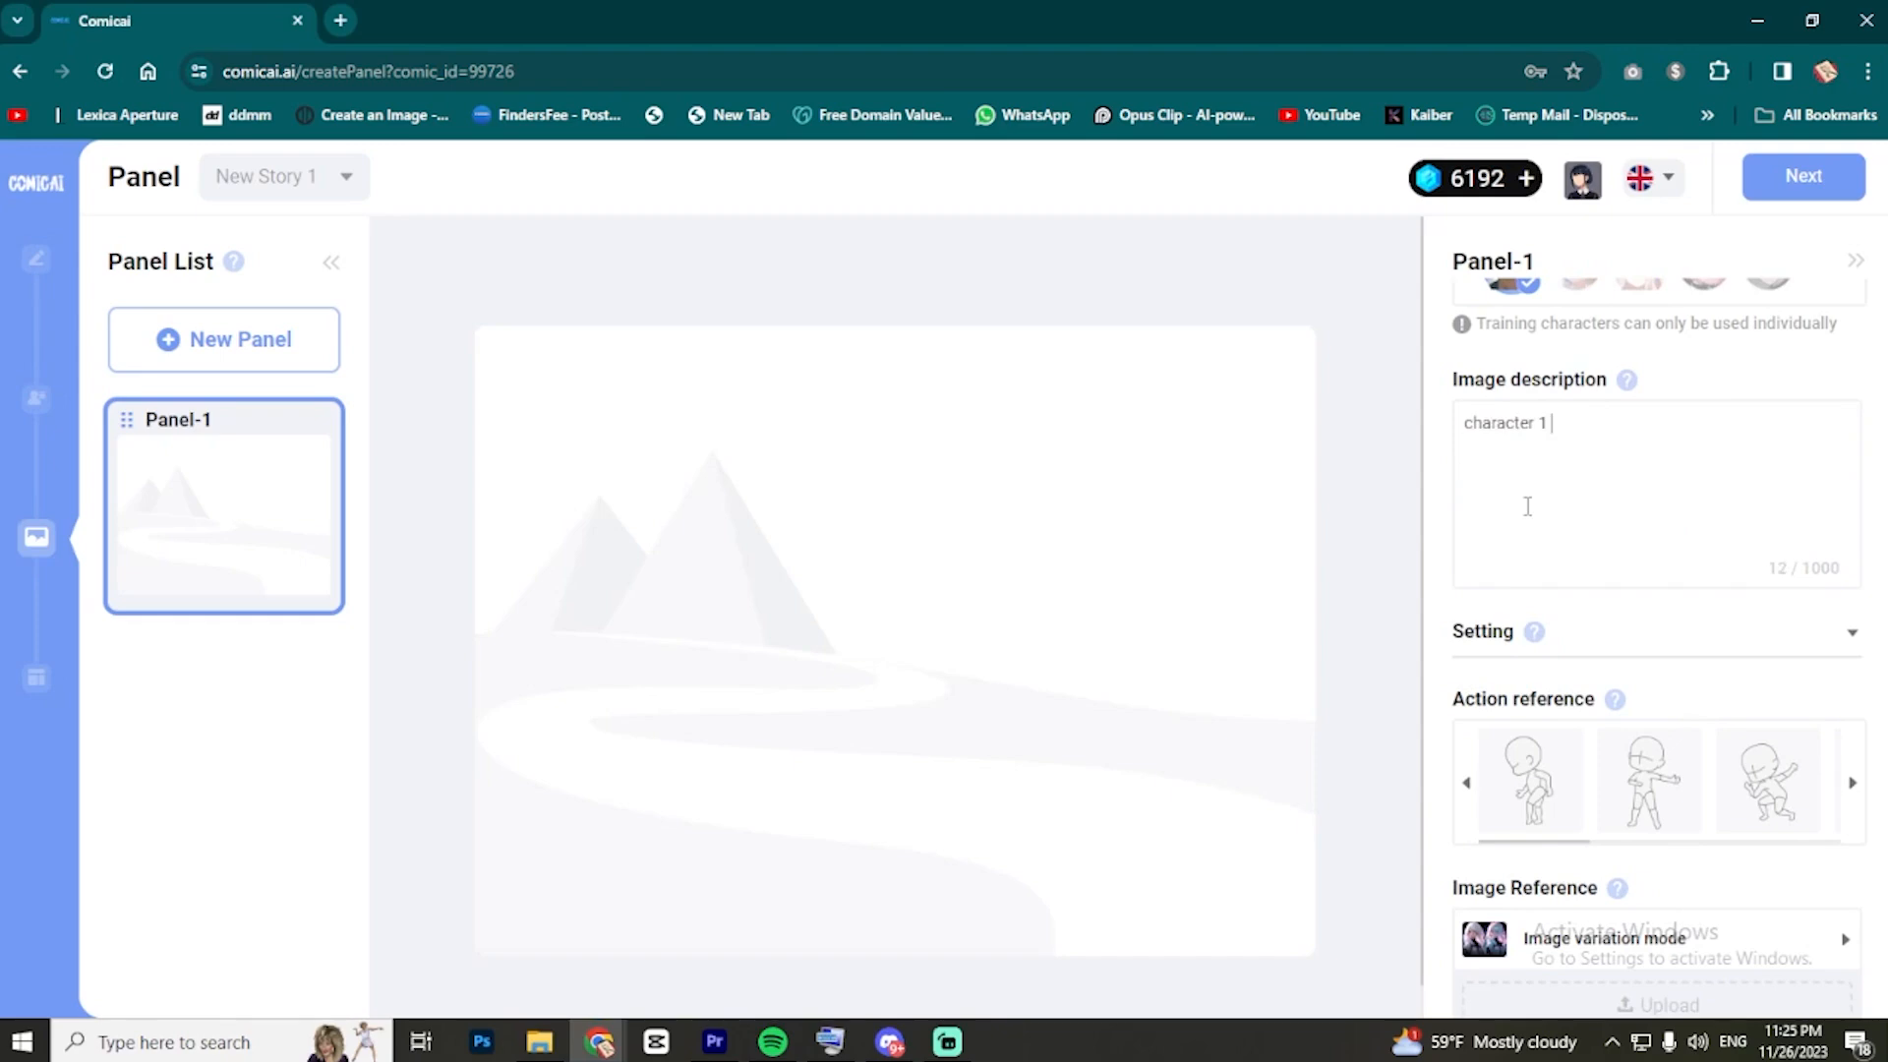
- Choose the last preset pose as Panel-1's action reference and generate the panel image
scroll(1632, 806, "down", 1)
left_click(1852, 668)
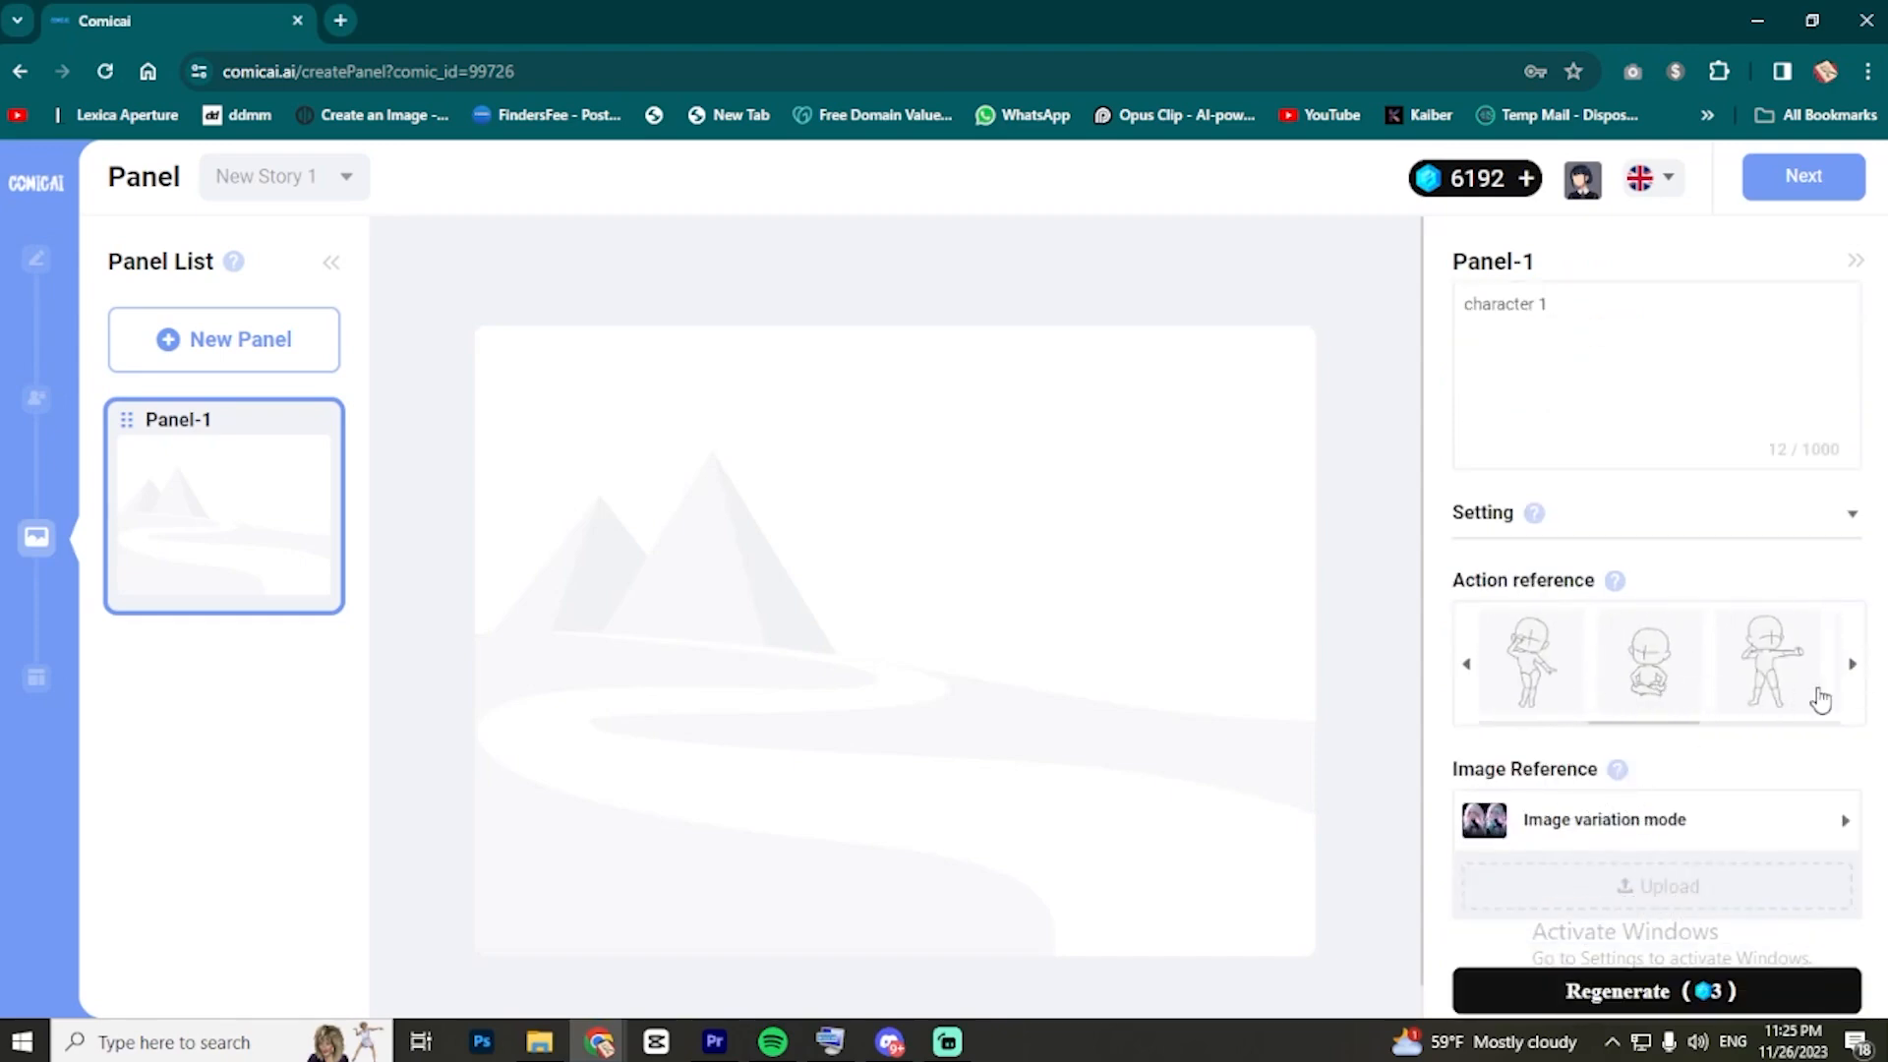
left_click(1852, 668)
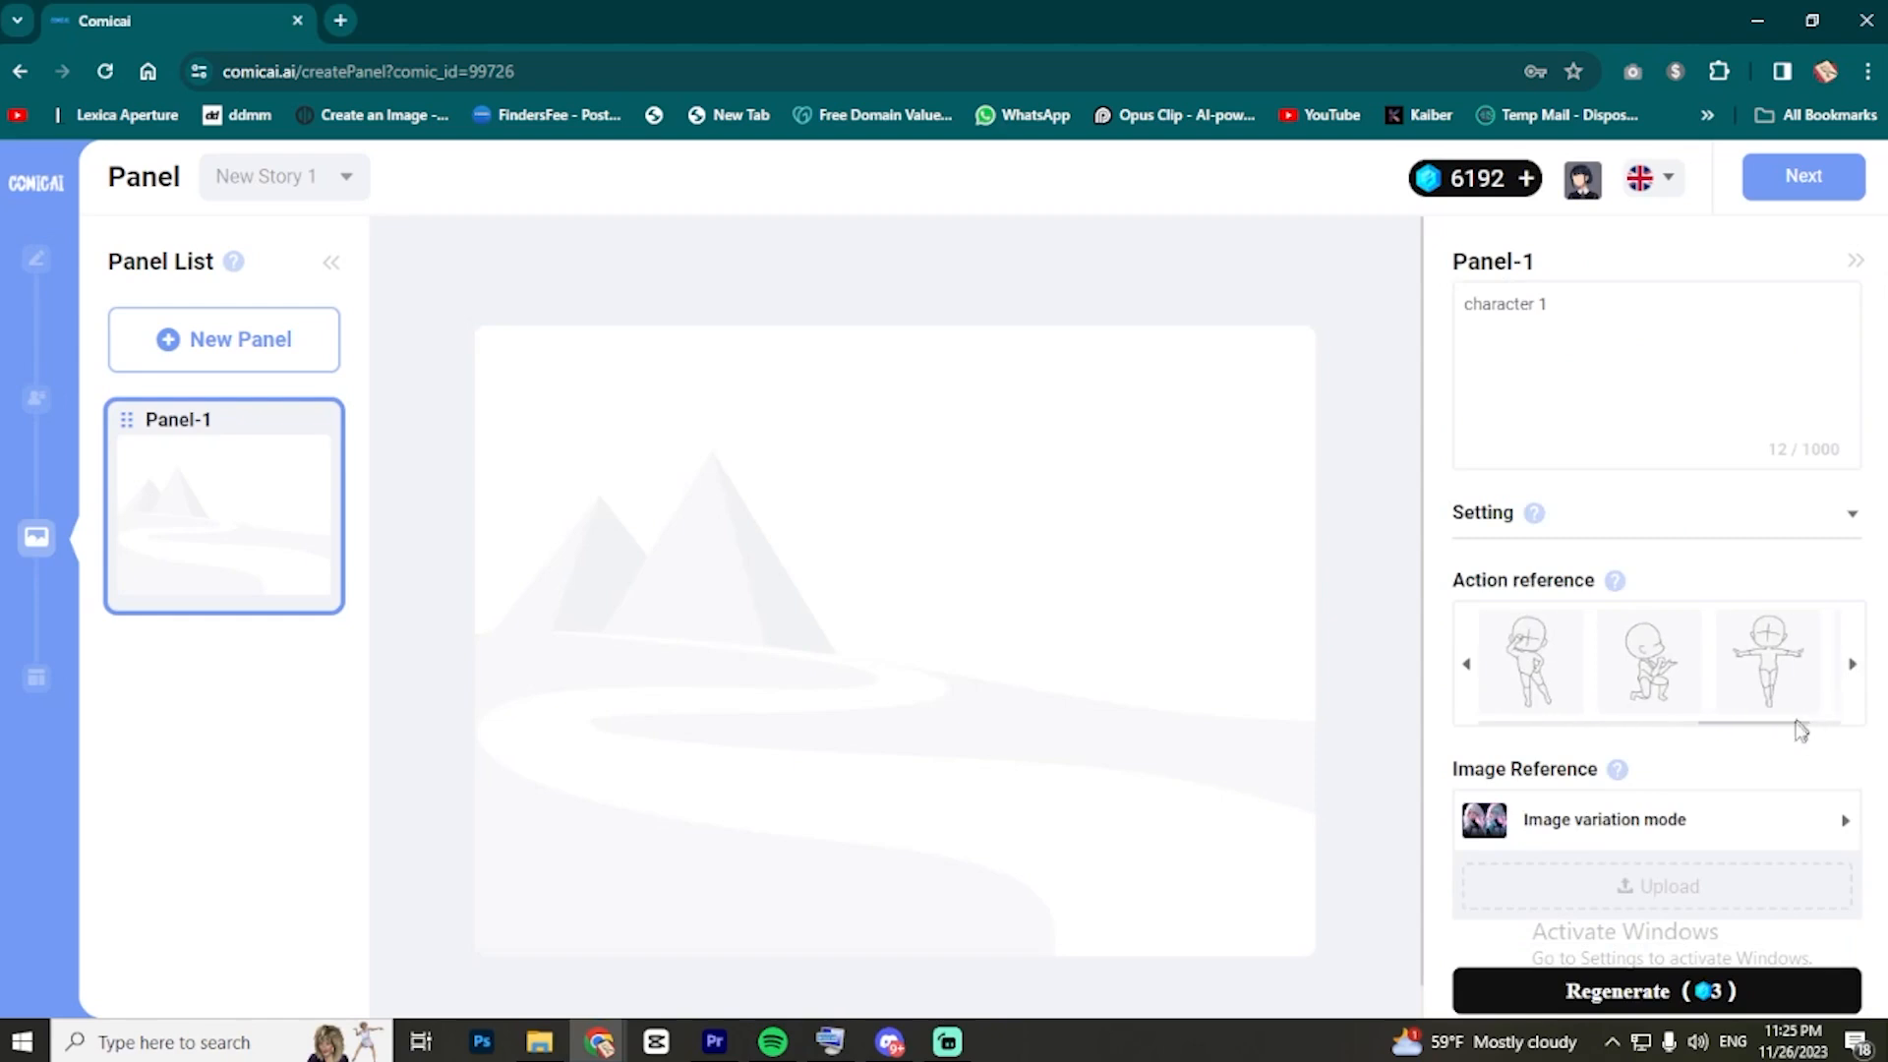
left_click(1848, 666)
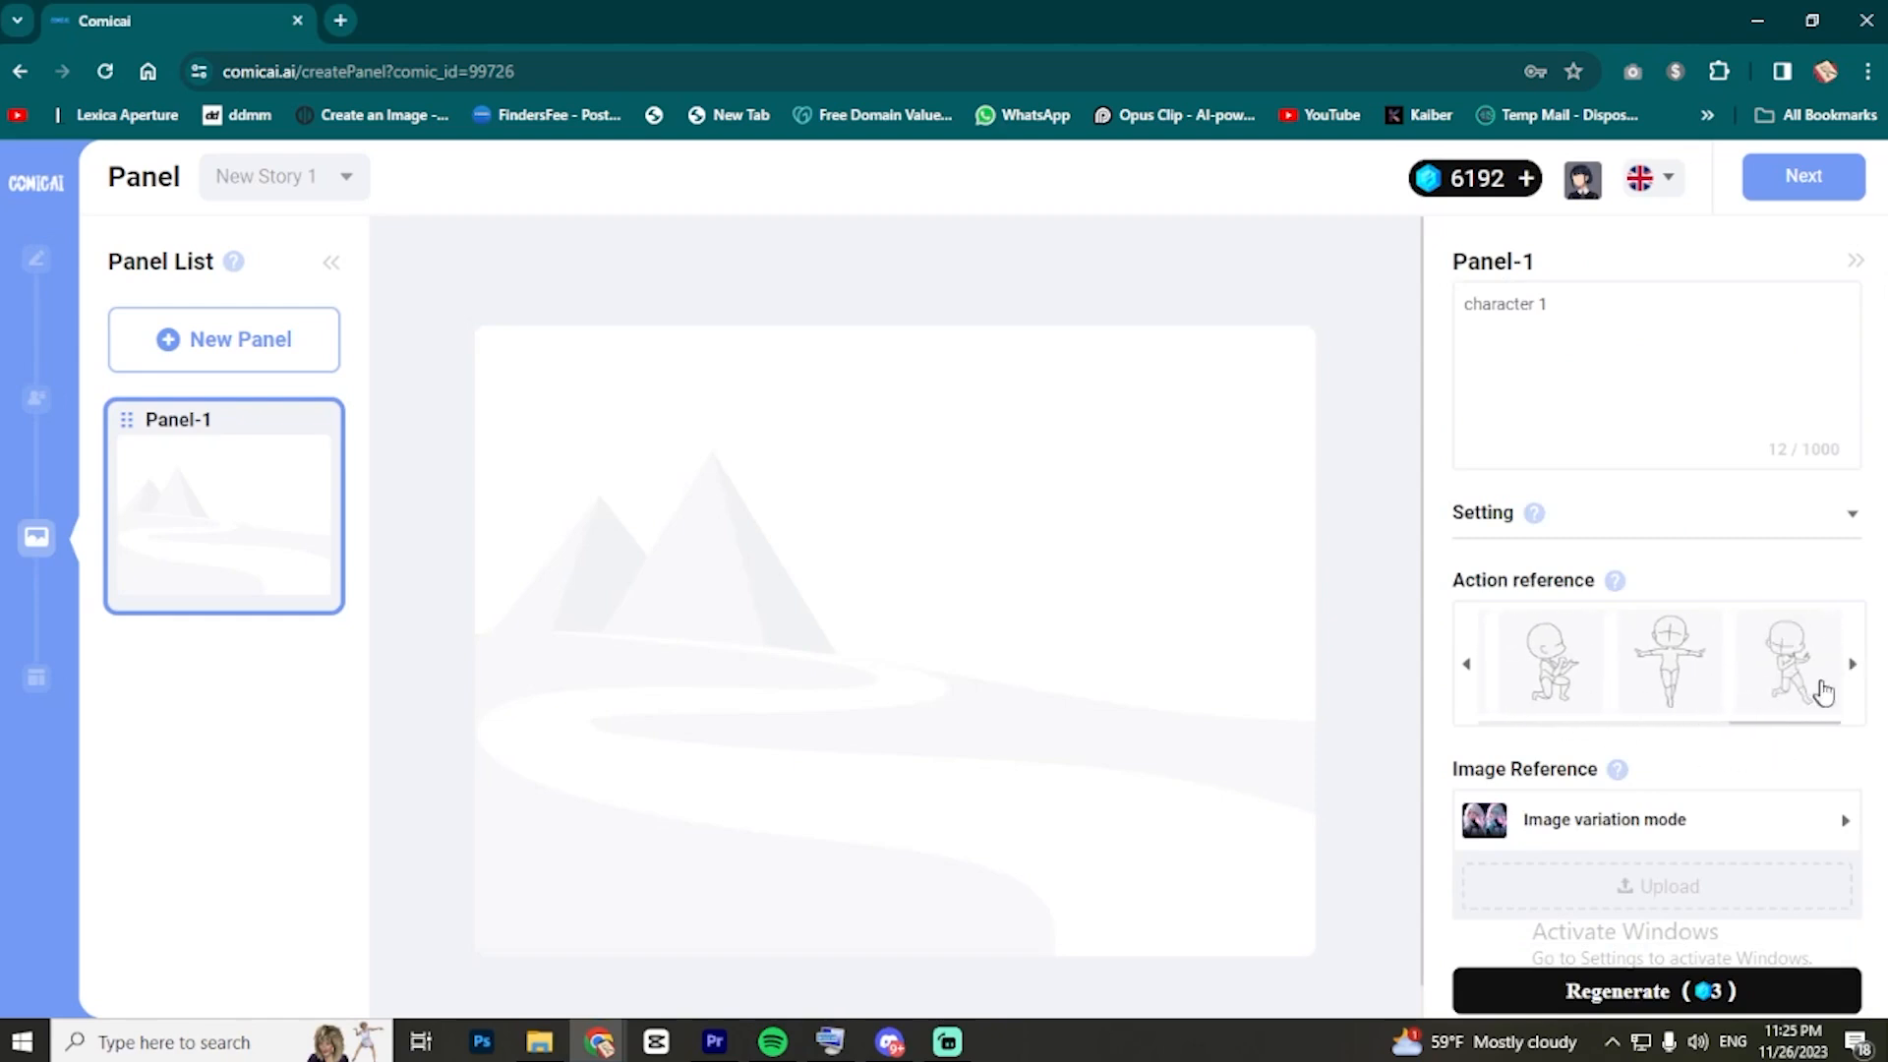
left_click(1819, 688)
left_click(1622, 991)
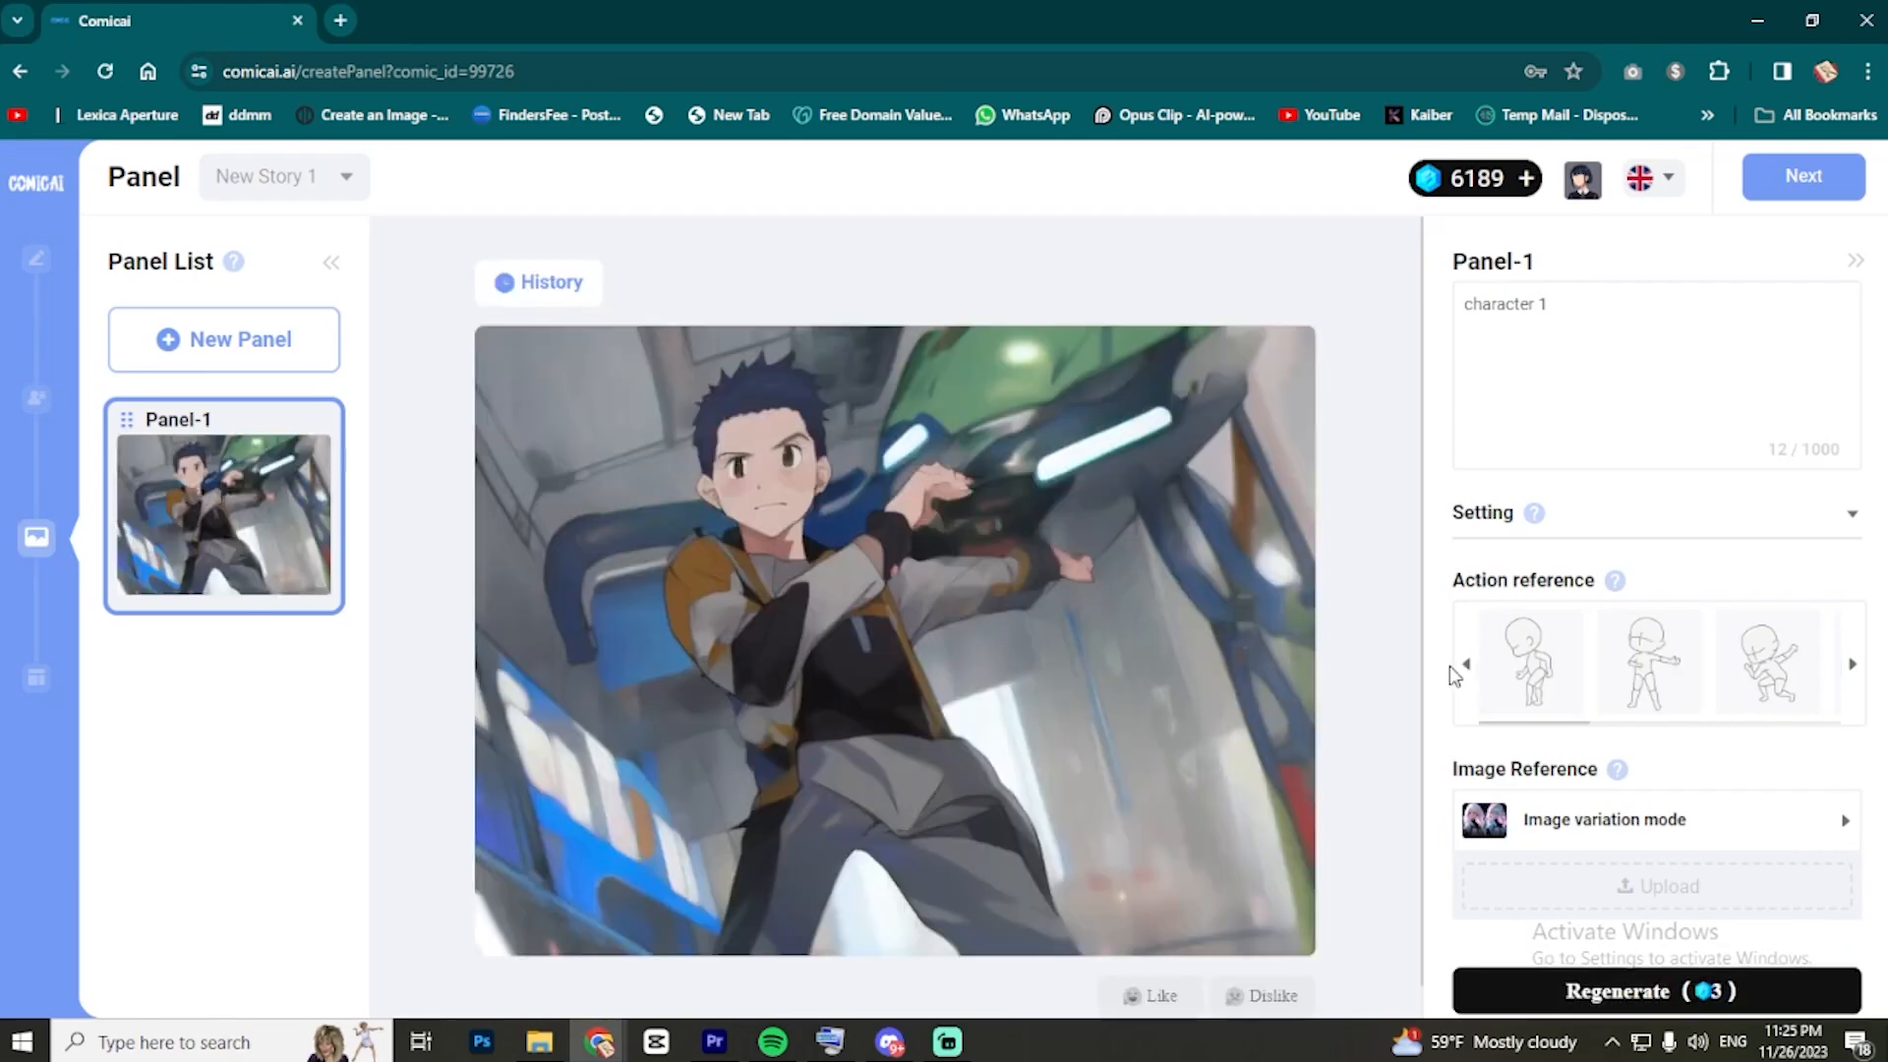
- Switch Panel-1's action reference to the first preset pose and regenerate the image
scroll(1501, 654, "down", 1)
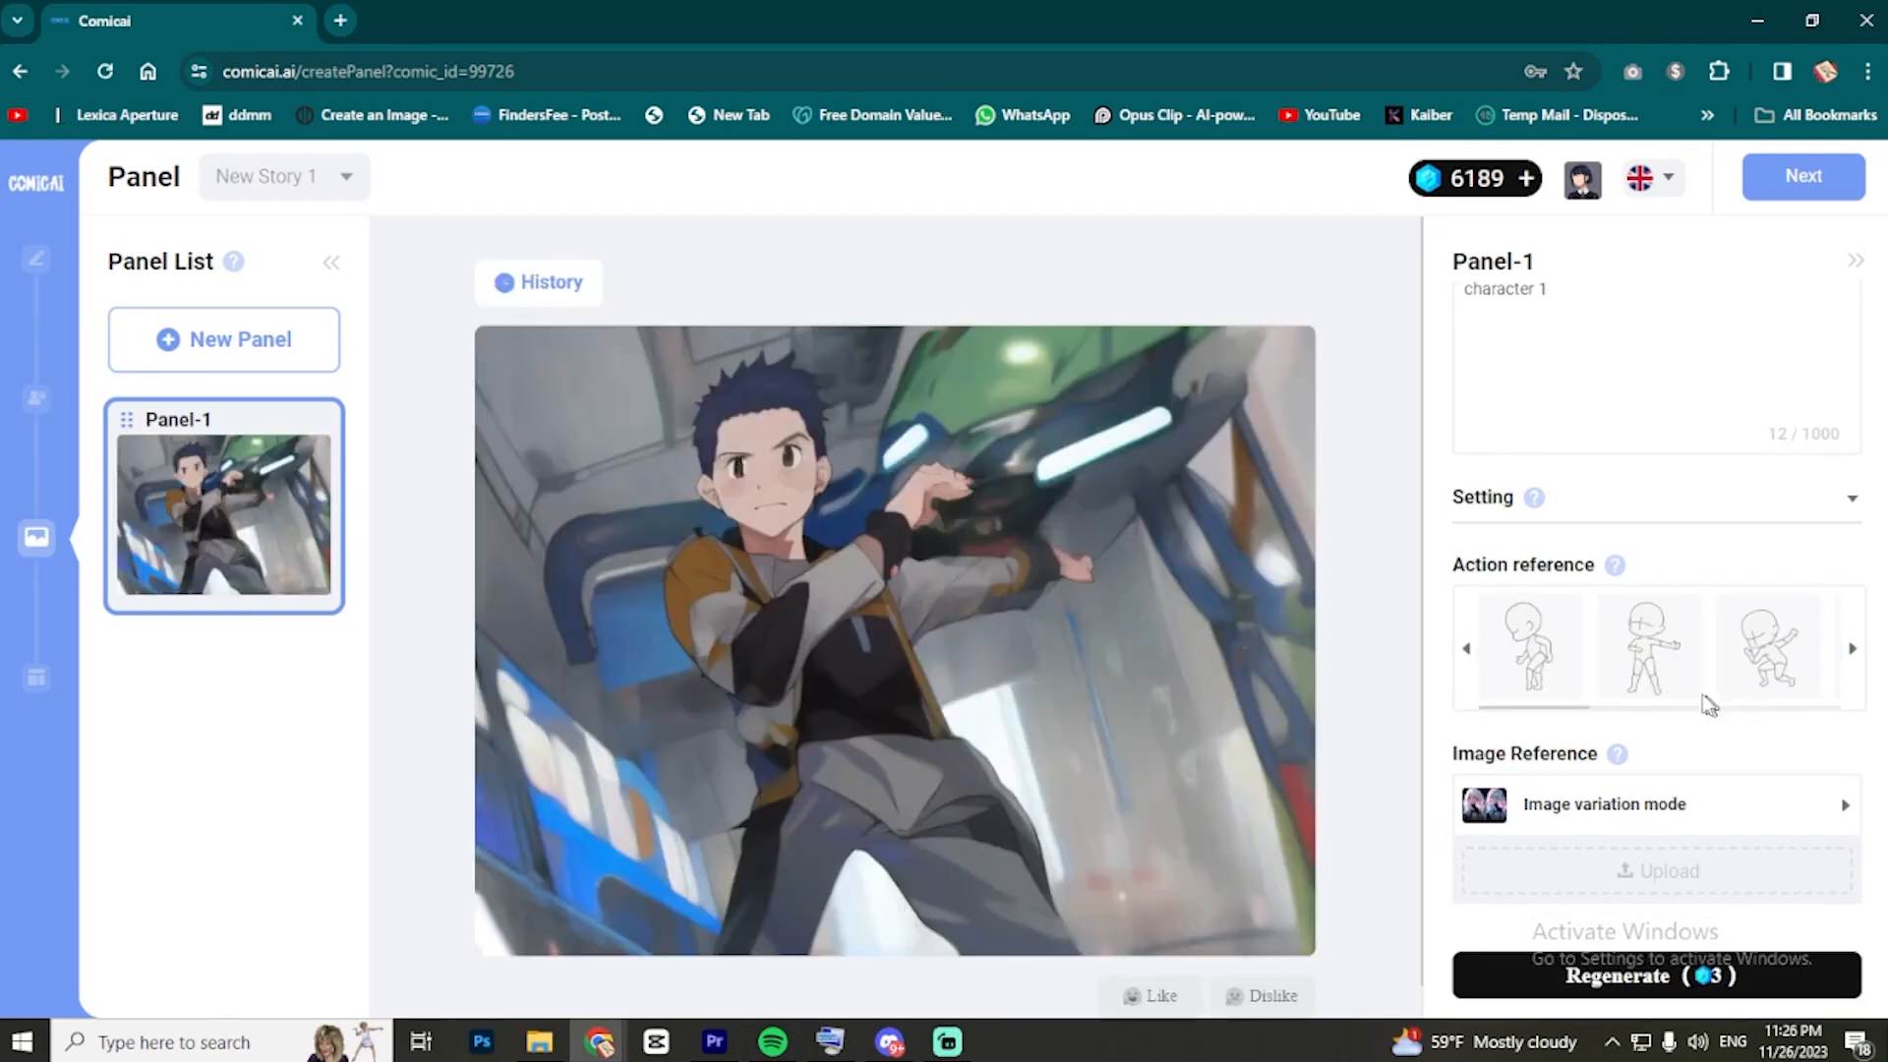
left_click(1504, 649)
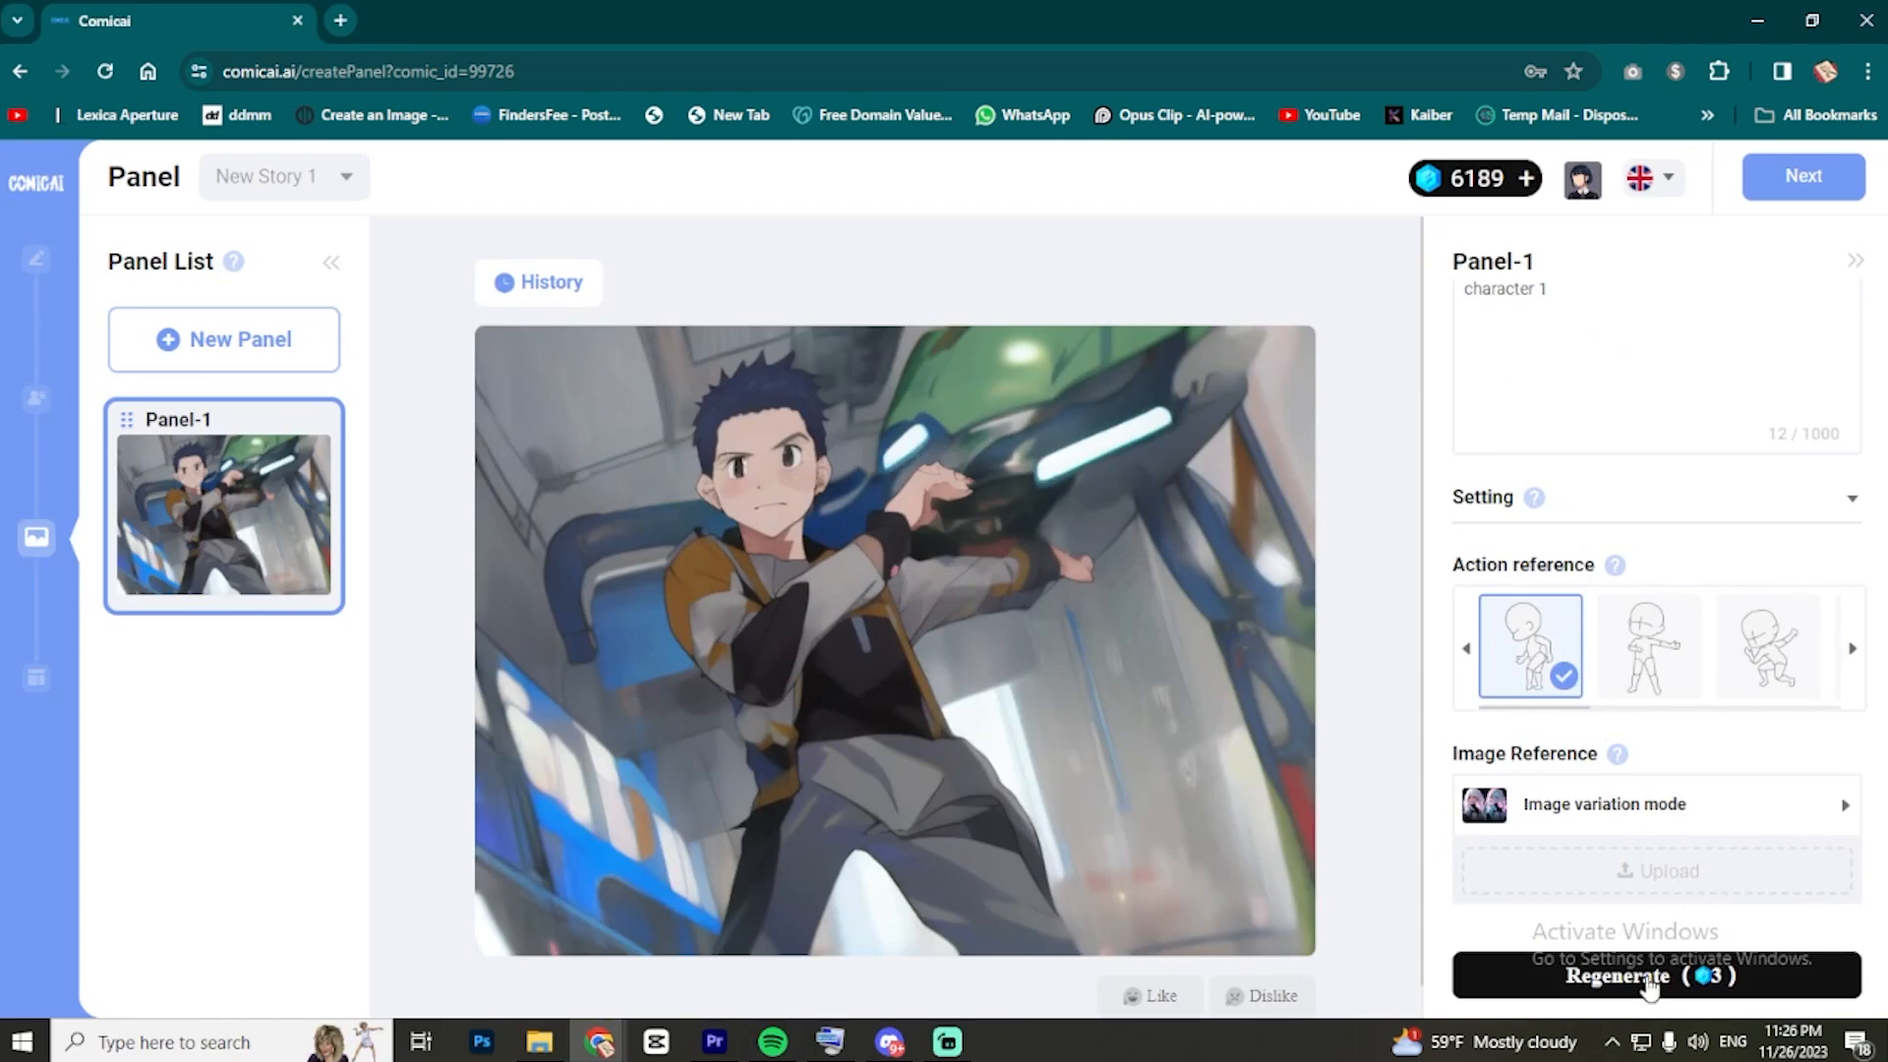
left_click(1649, 983)
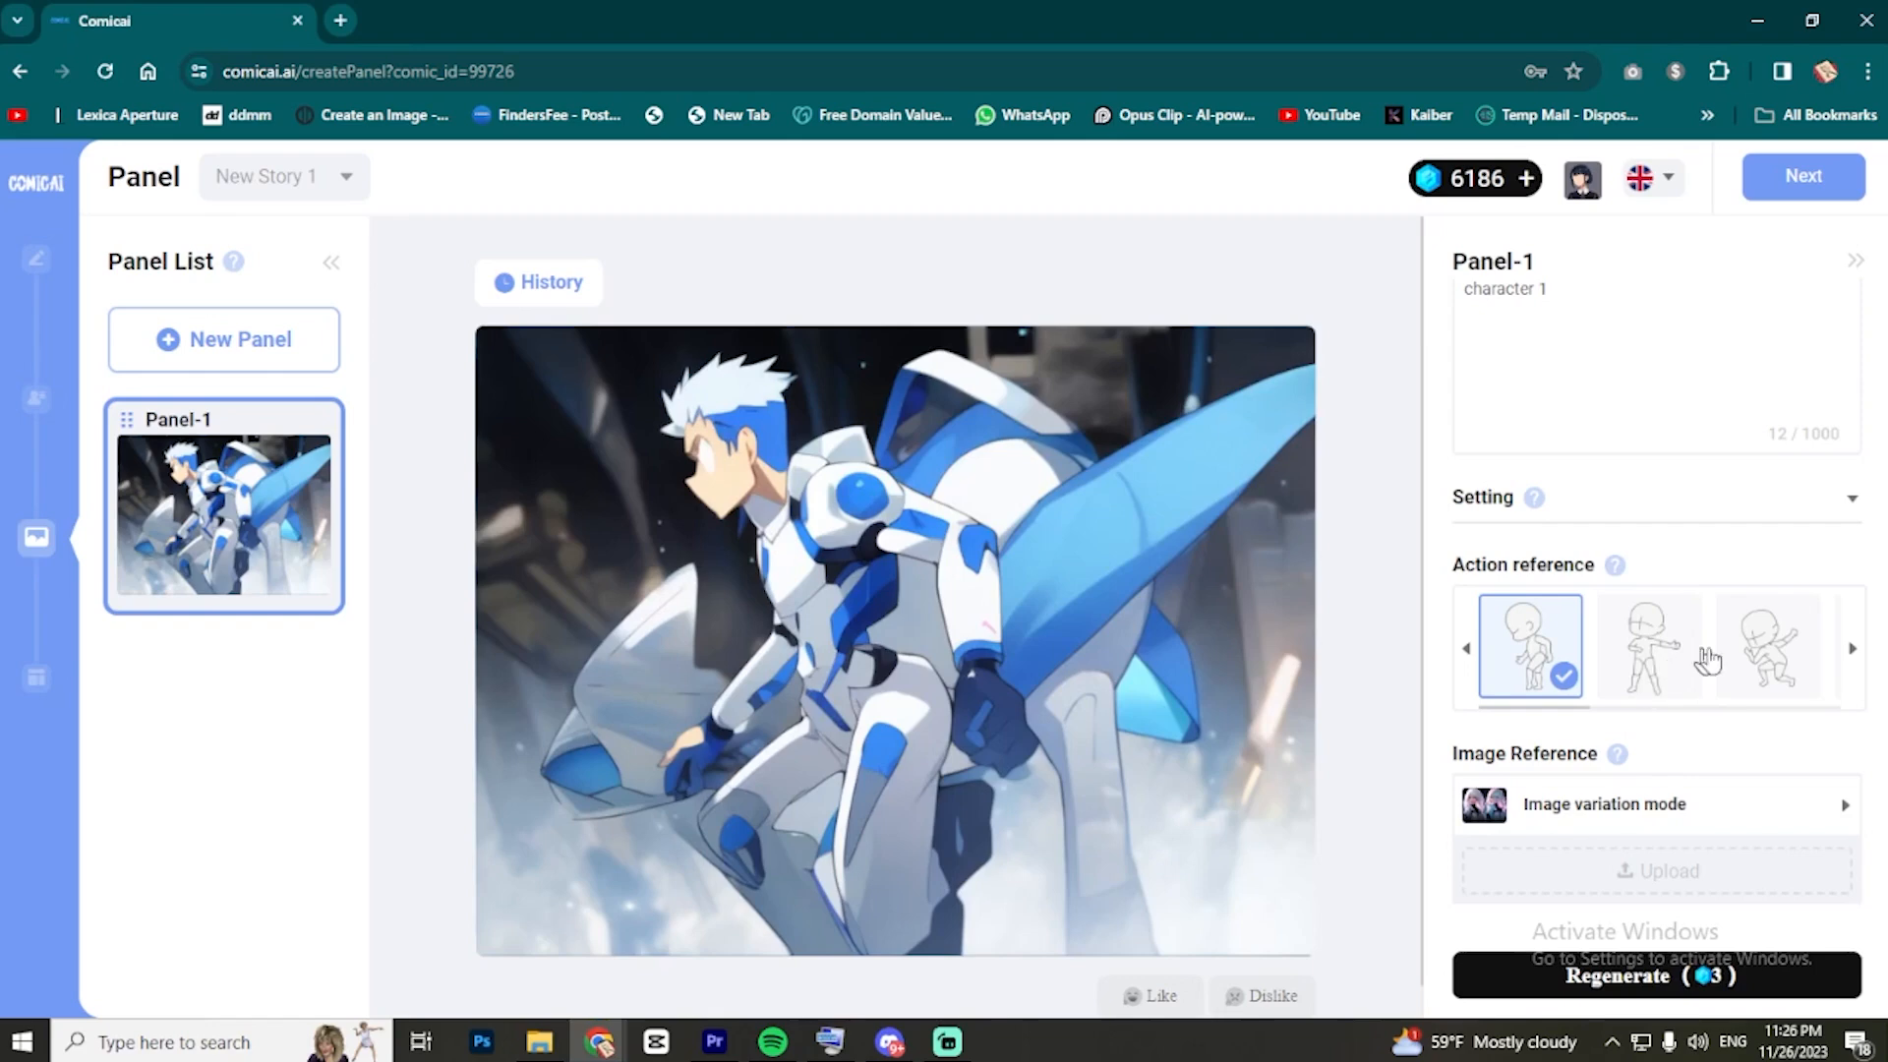
- Add Panel-2 with the blue-haired trained character and the description "character 2", and generate its image
left_click(224, 339)
left_click(1576, 381)
left_click(1685, 615)
type("character 2")
scroll(1639, 716, "down", 1)
scroll(1612, 541, "up", 1)
left_click(1604, 977)
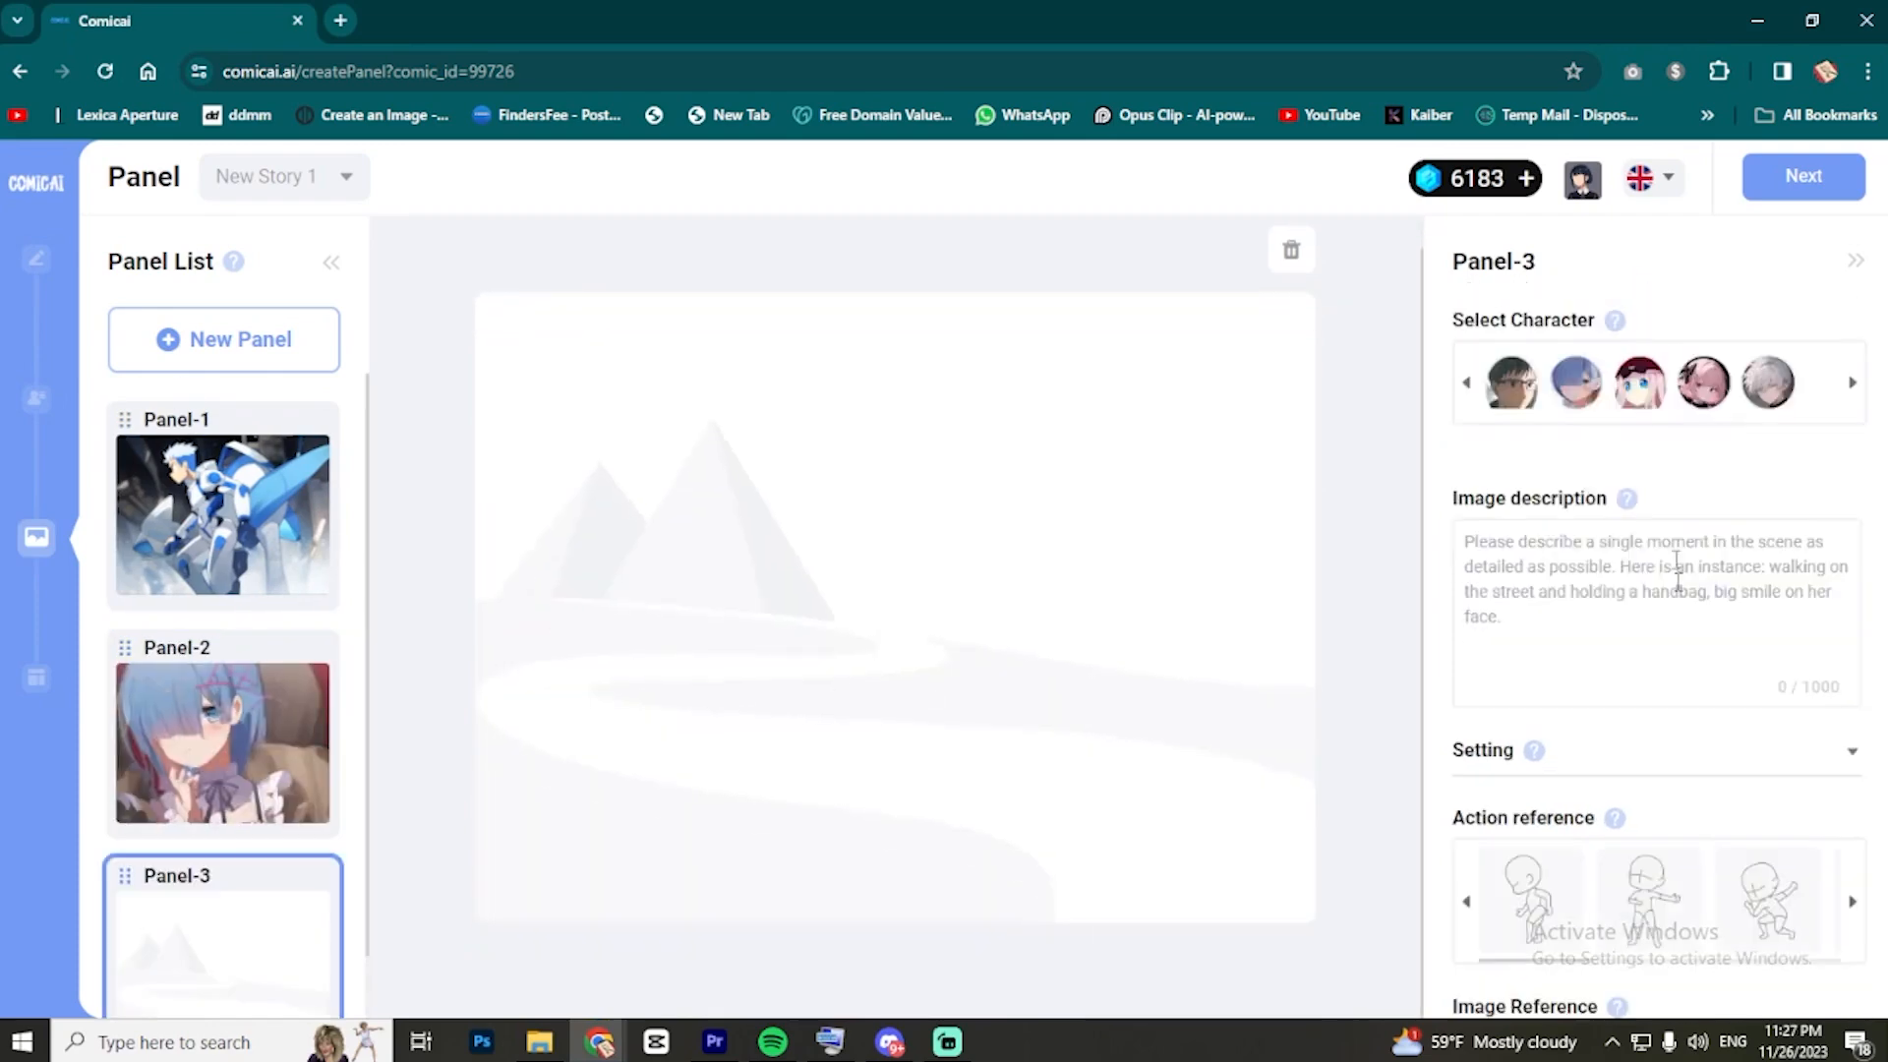
- Select the pink-haired generated character for Panel-3 and generate its image
left_click(1701, 382)
left_click(1666, 827)
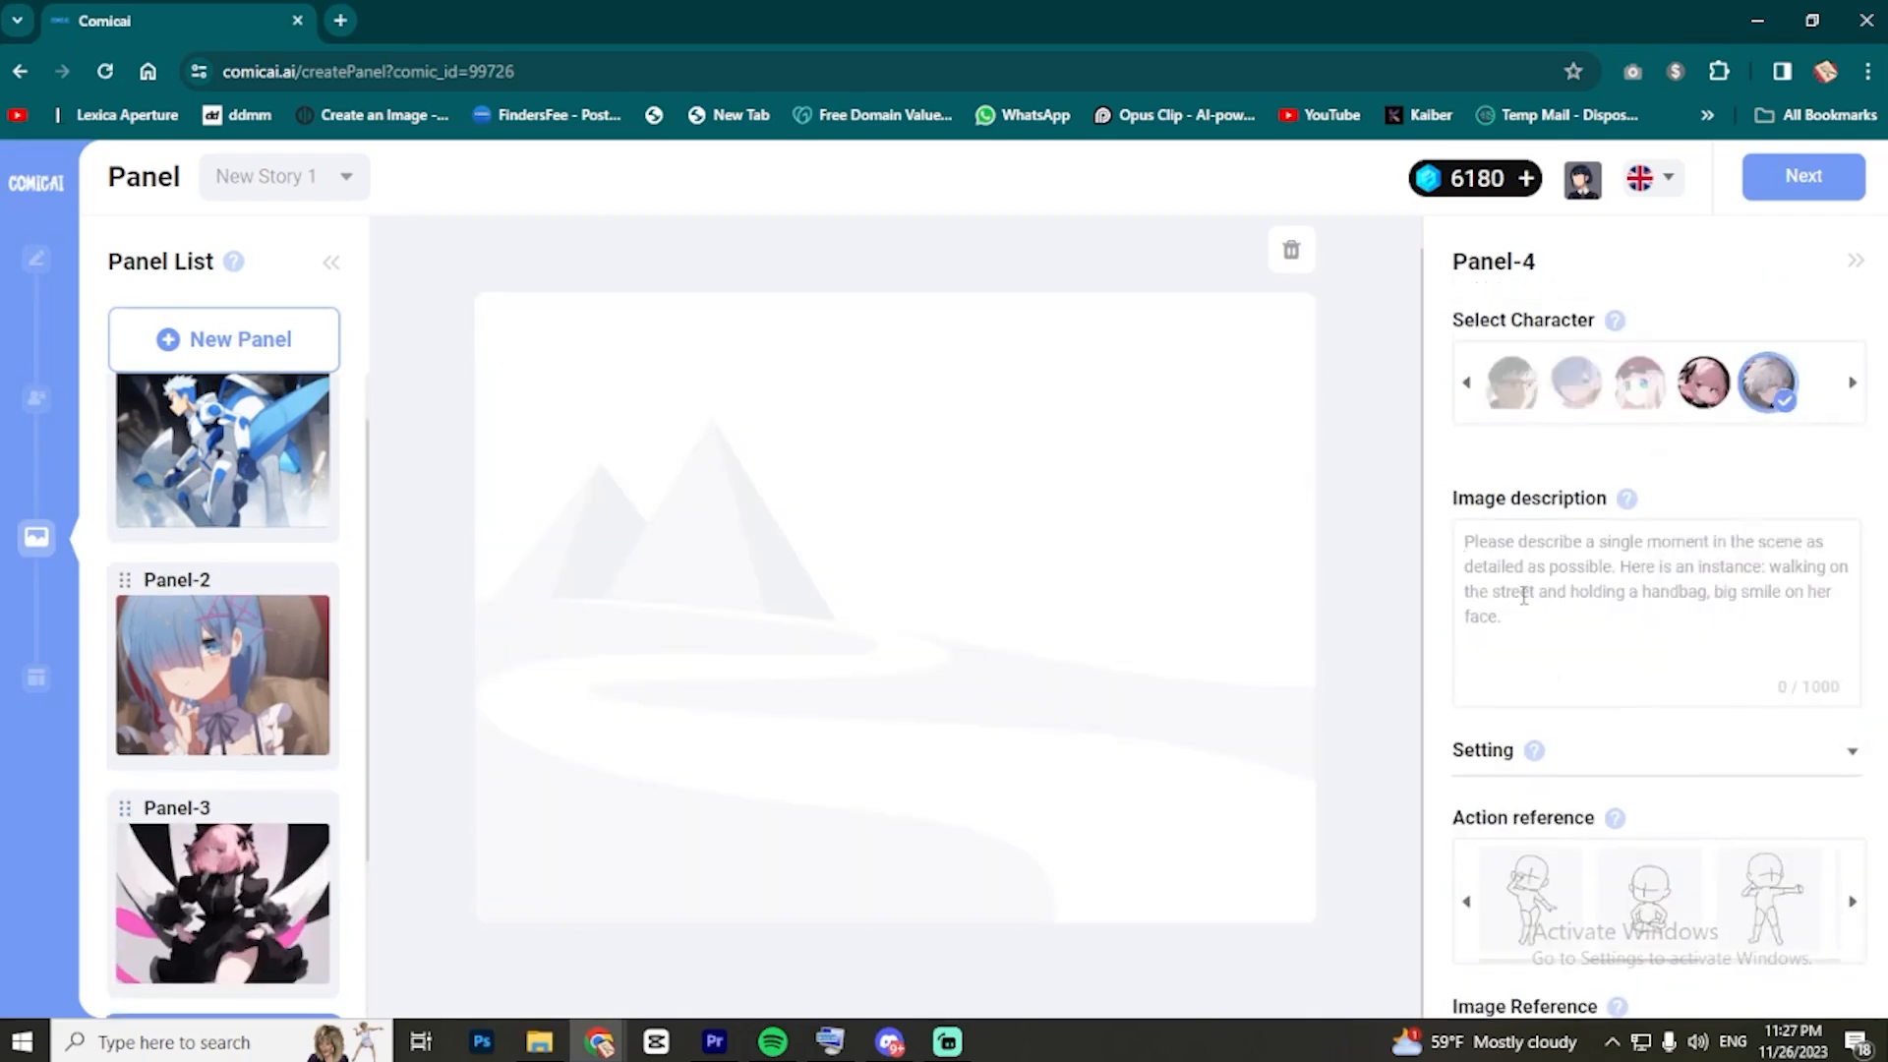
- Describe Panel-4 as "character 3", choose the arms-outstretched pose, and generate the image with the silver-haired character
left_click(1523, 596)
type("character 3")
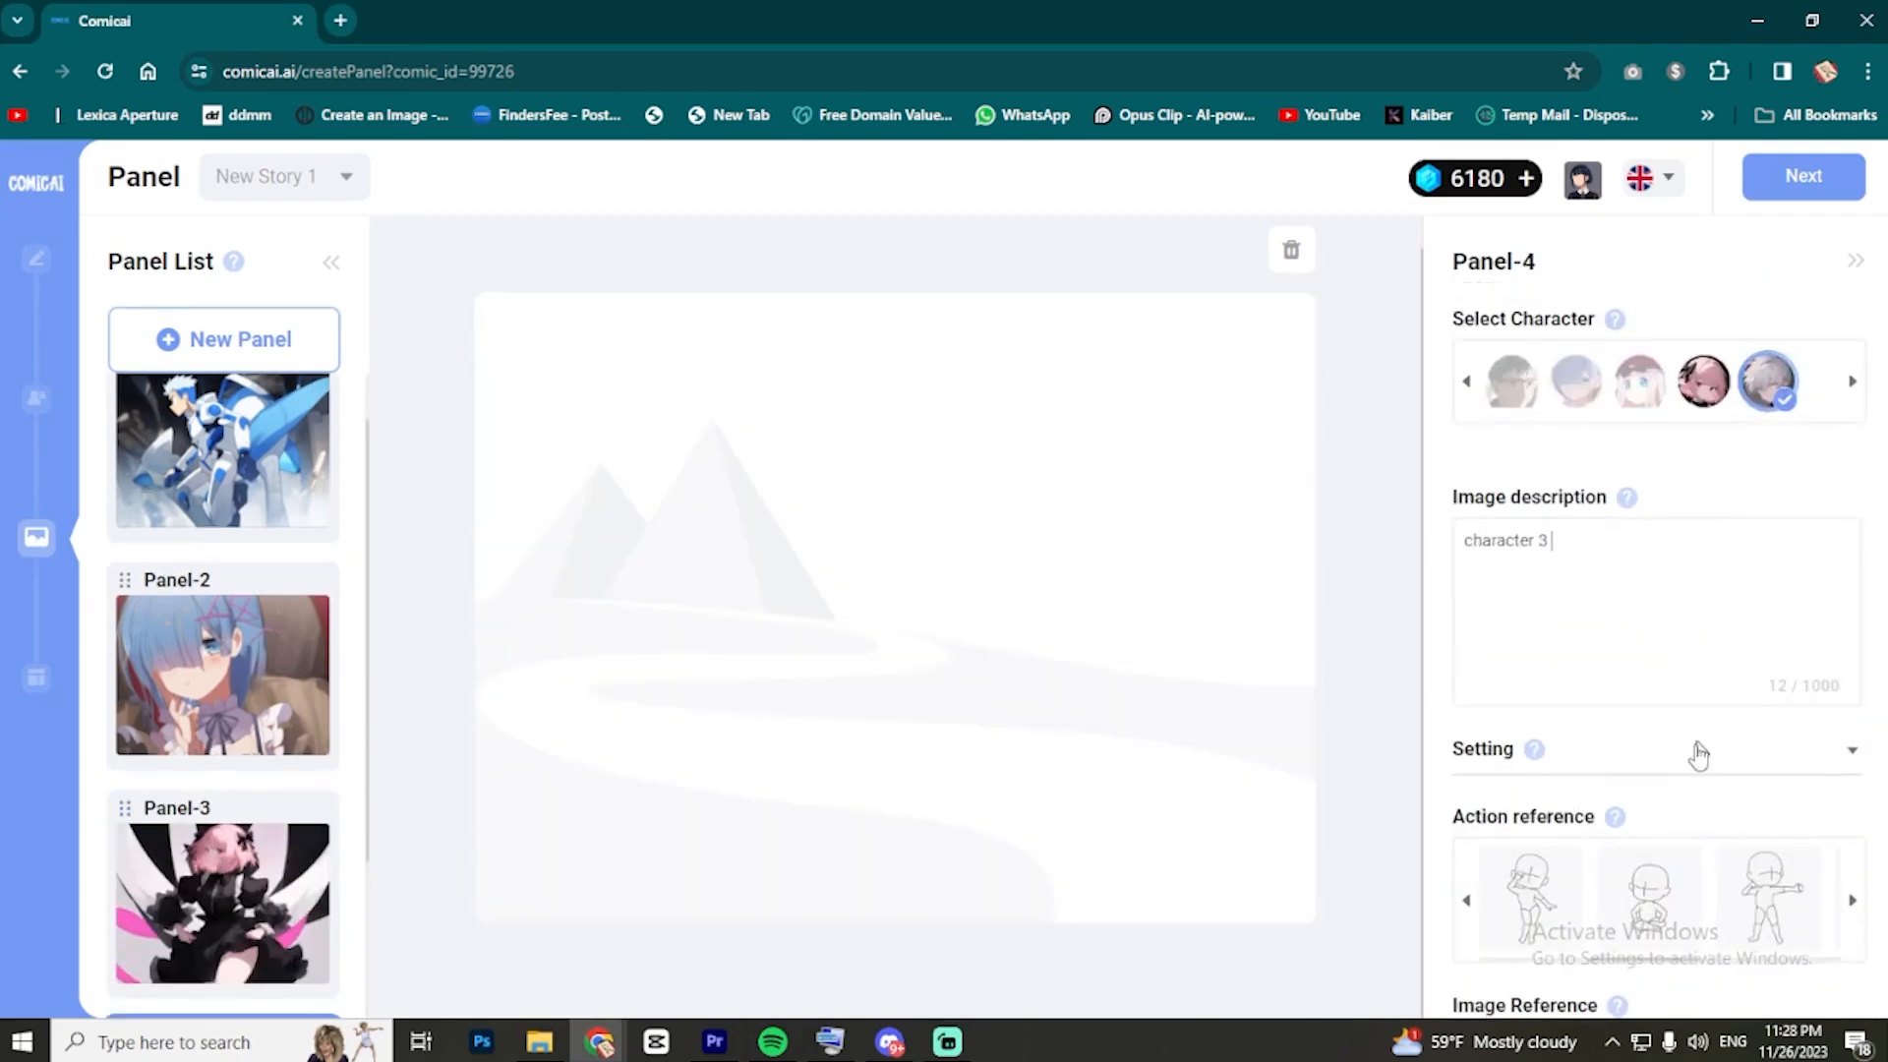
left_click(1791, 994)
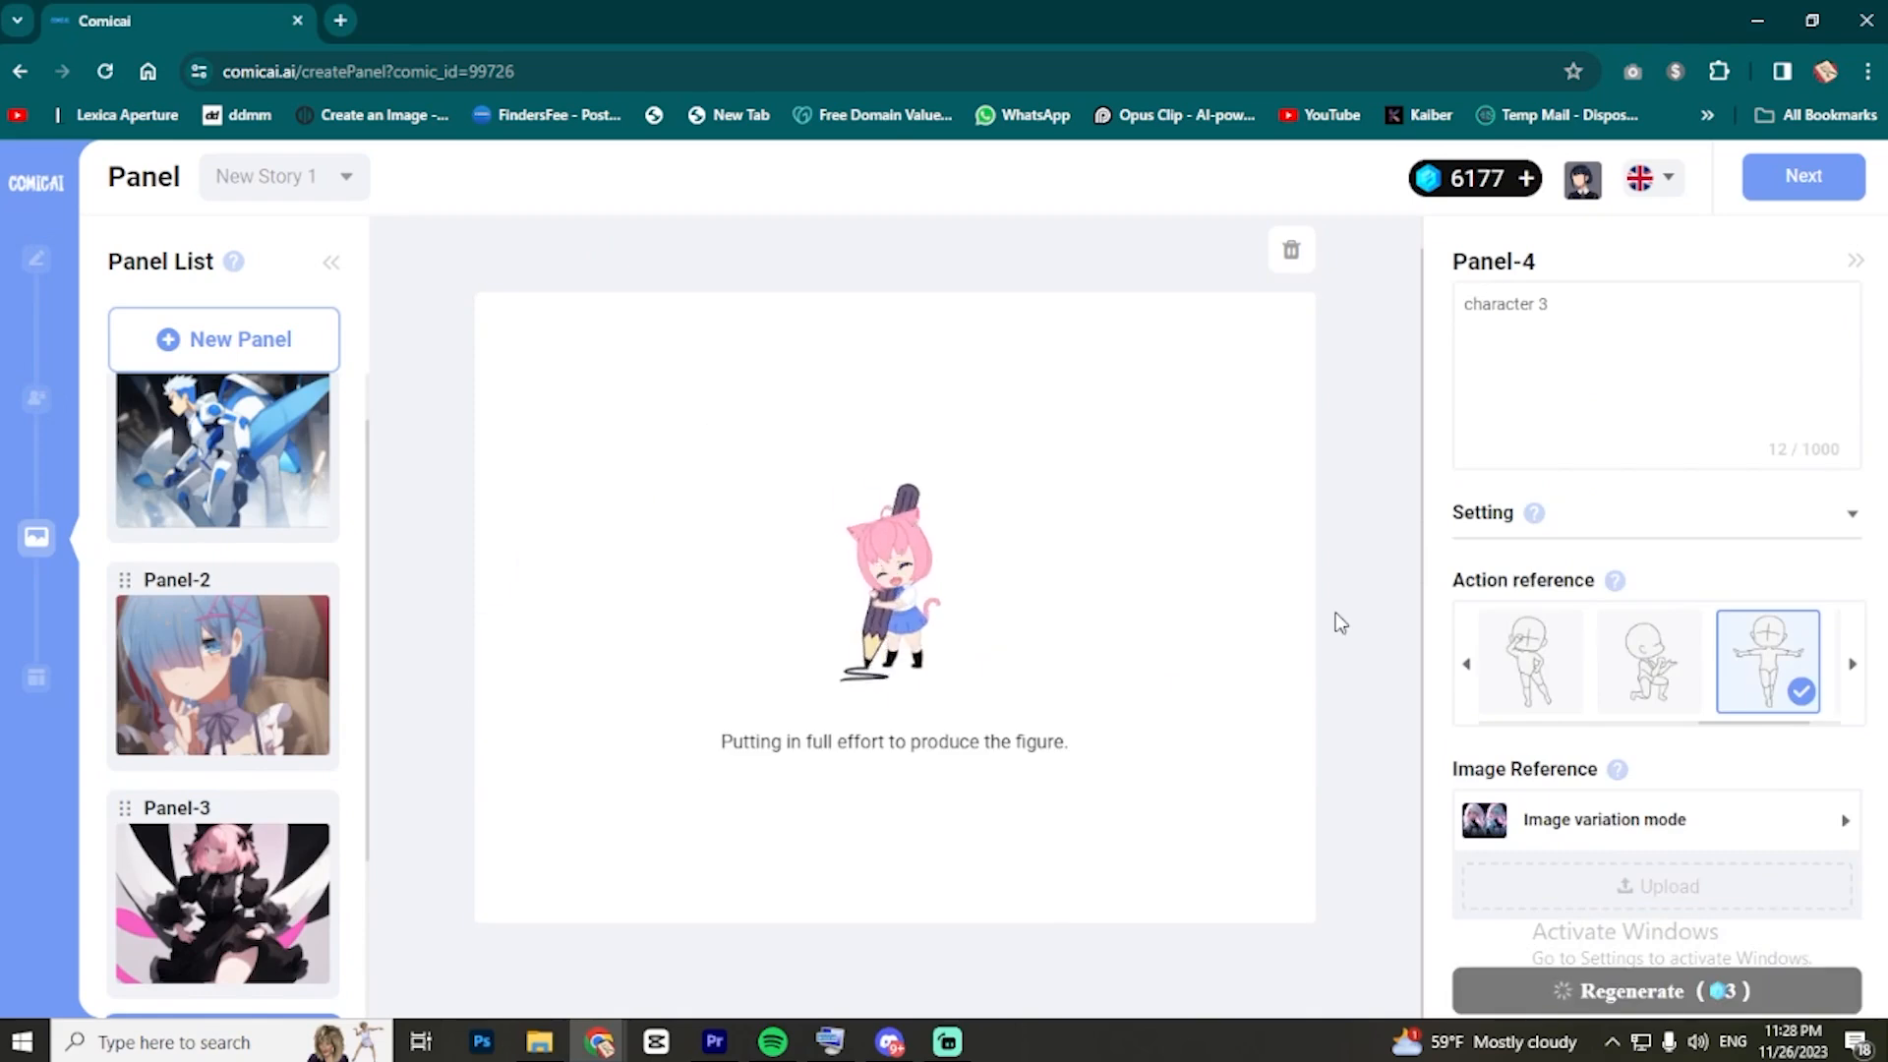
- Add Panel-5 for Chika with the description "chaka" and the seated cross-legged pose, and generate its image
scroll(325, 661, "down", 2)
left_click(224, 338)
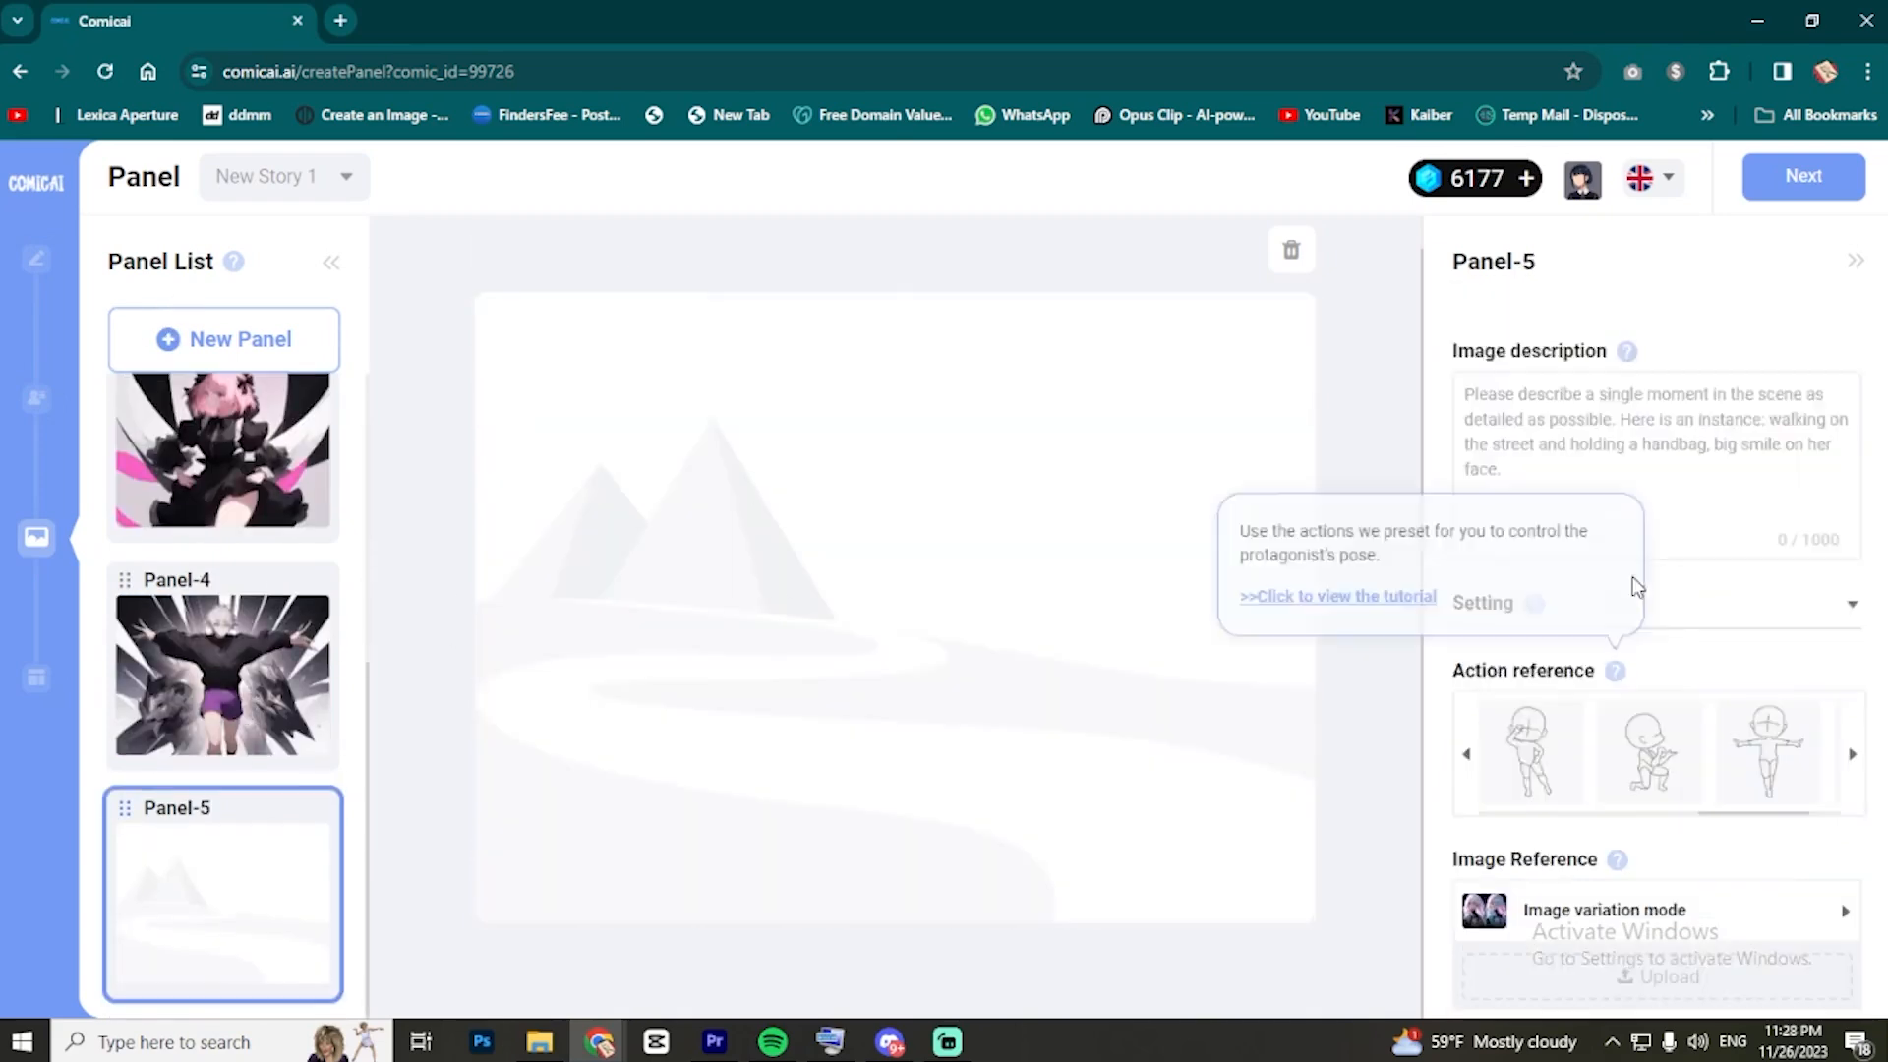
scroll(1513, 393, "down", 1)
left_click(1527, 493)
type("chaka")
left_click(1466, 784)
left_click(1649, 782)
scroll(1755, 937, "down", 2)
left_click(1705, 972)
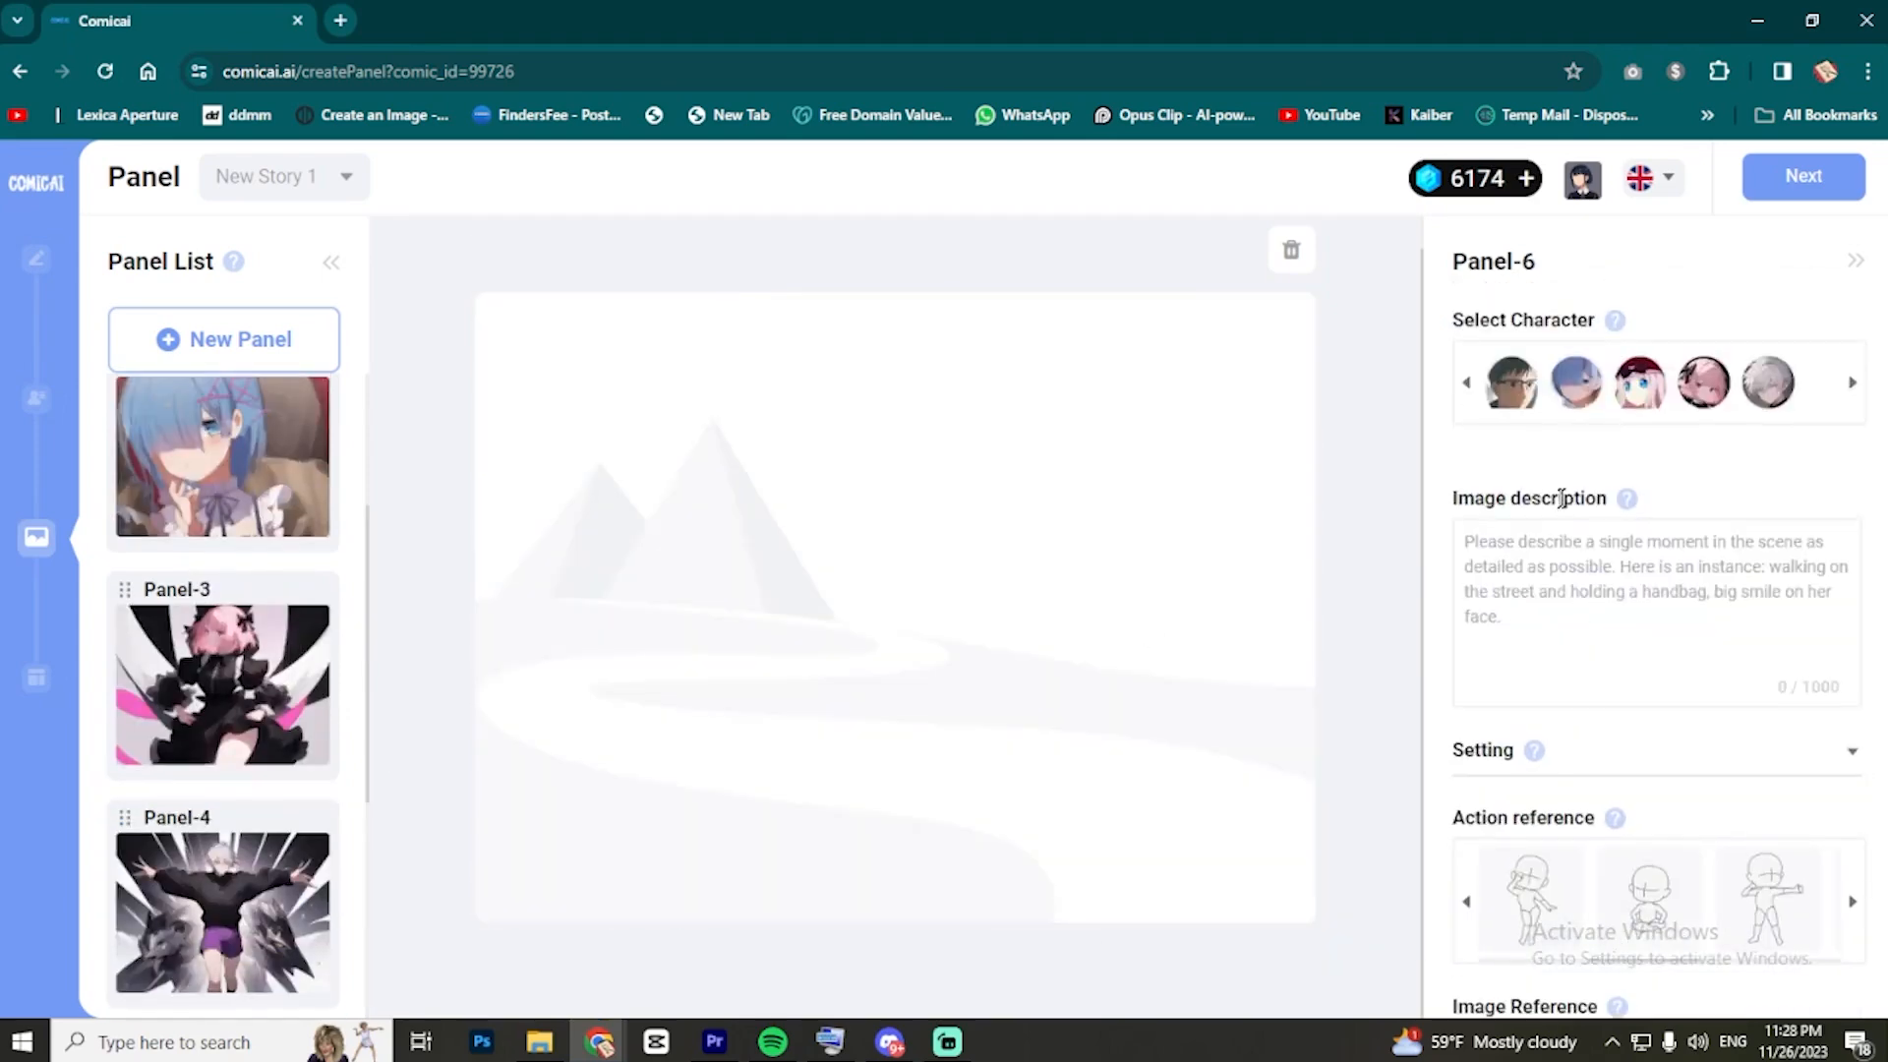
- Review the generated images of the comic's panels one after another, from Panel-1 through Panel-5
scroll(1726, 573, "down", 1)
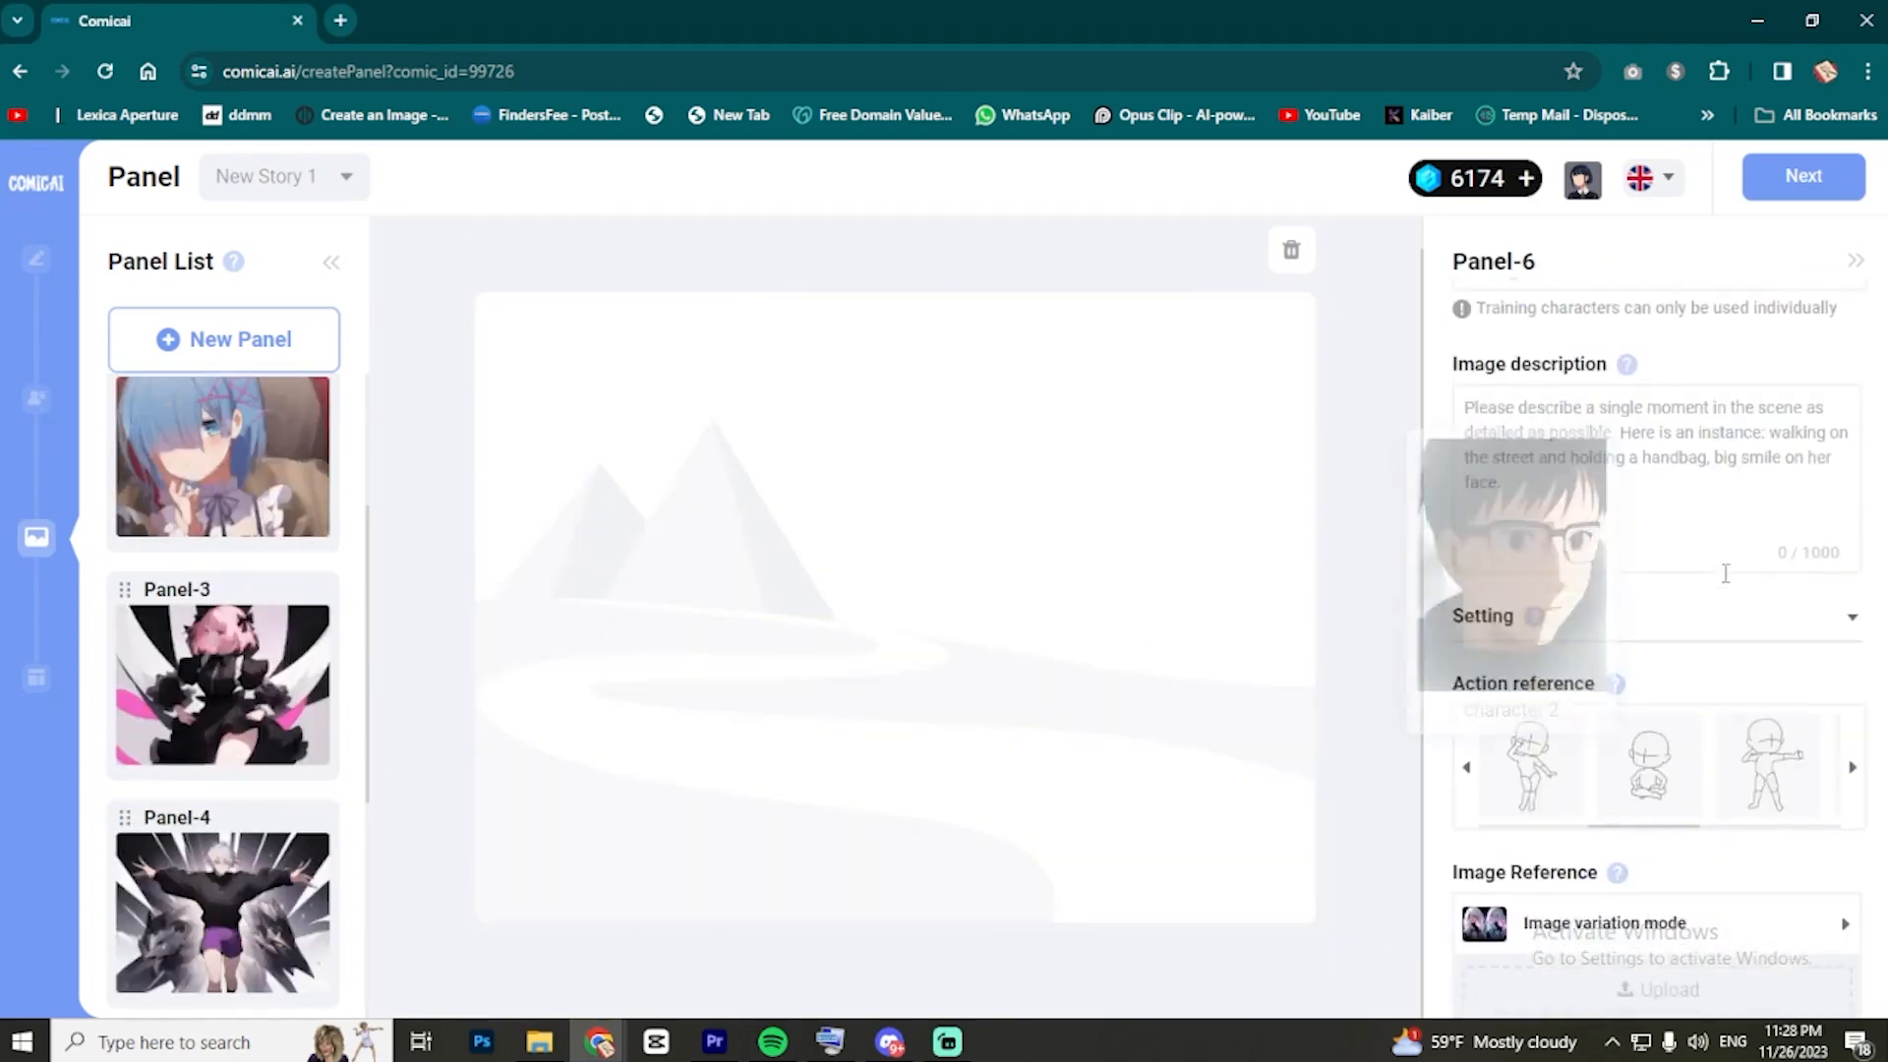
scroll(1725, 573, "down", 1)
scroll(219, 607, "up", 3)
scroll(226, 590, "down", 3)
scroll(247, 516, "up", 3)
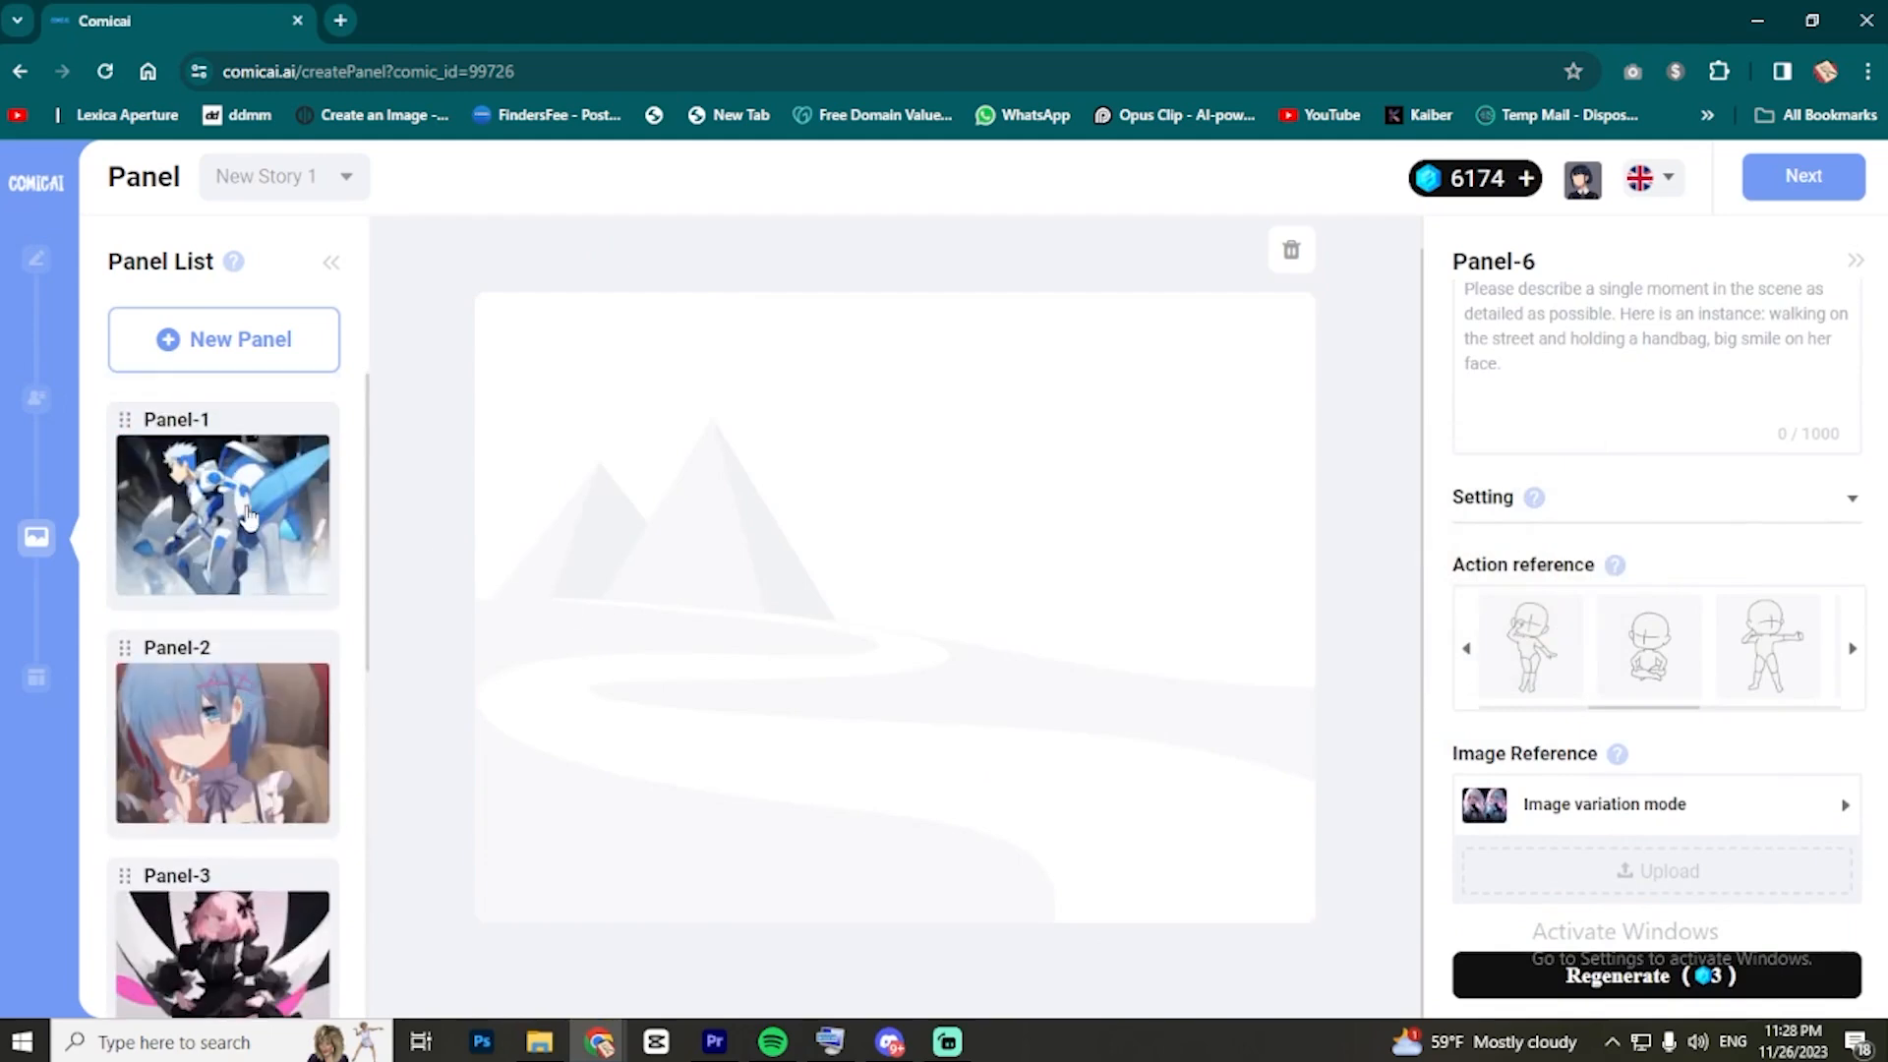
left_click(248, 517)
left_click(238, 708)
scroll(239, 708, "down", 1)
scroll(275, 806, "down", 1)
left_click(276, 806)
scroll(274, 806, "down", 3)
left_click(268, 793)
left_click(246, 632)
scroll(242, 722, "down", 2)
scroll(242, 725, "up", 3)
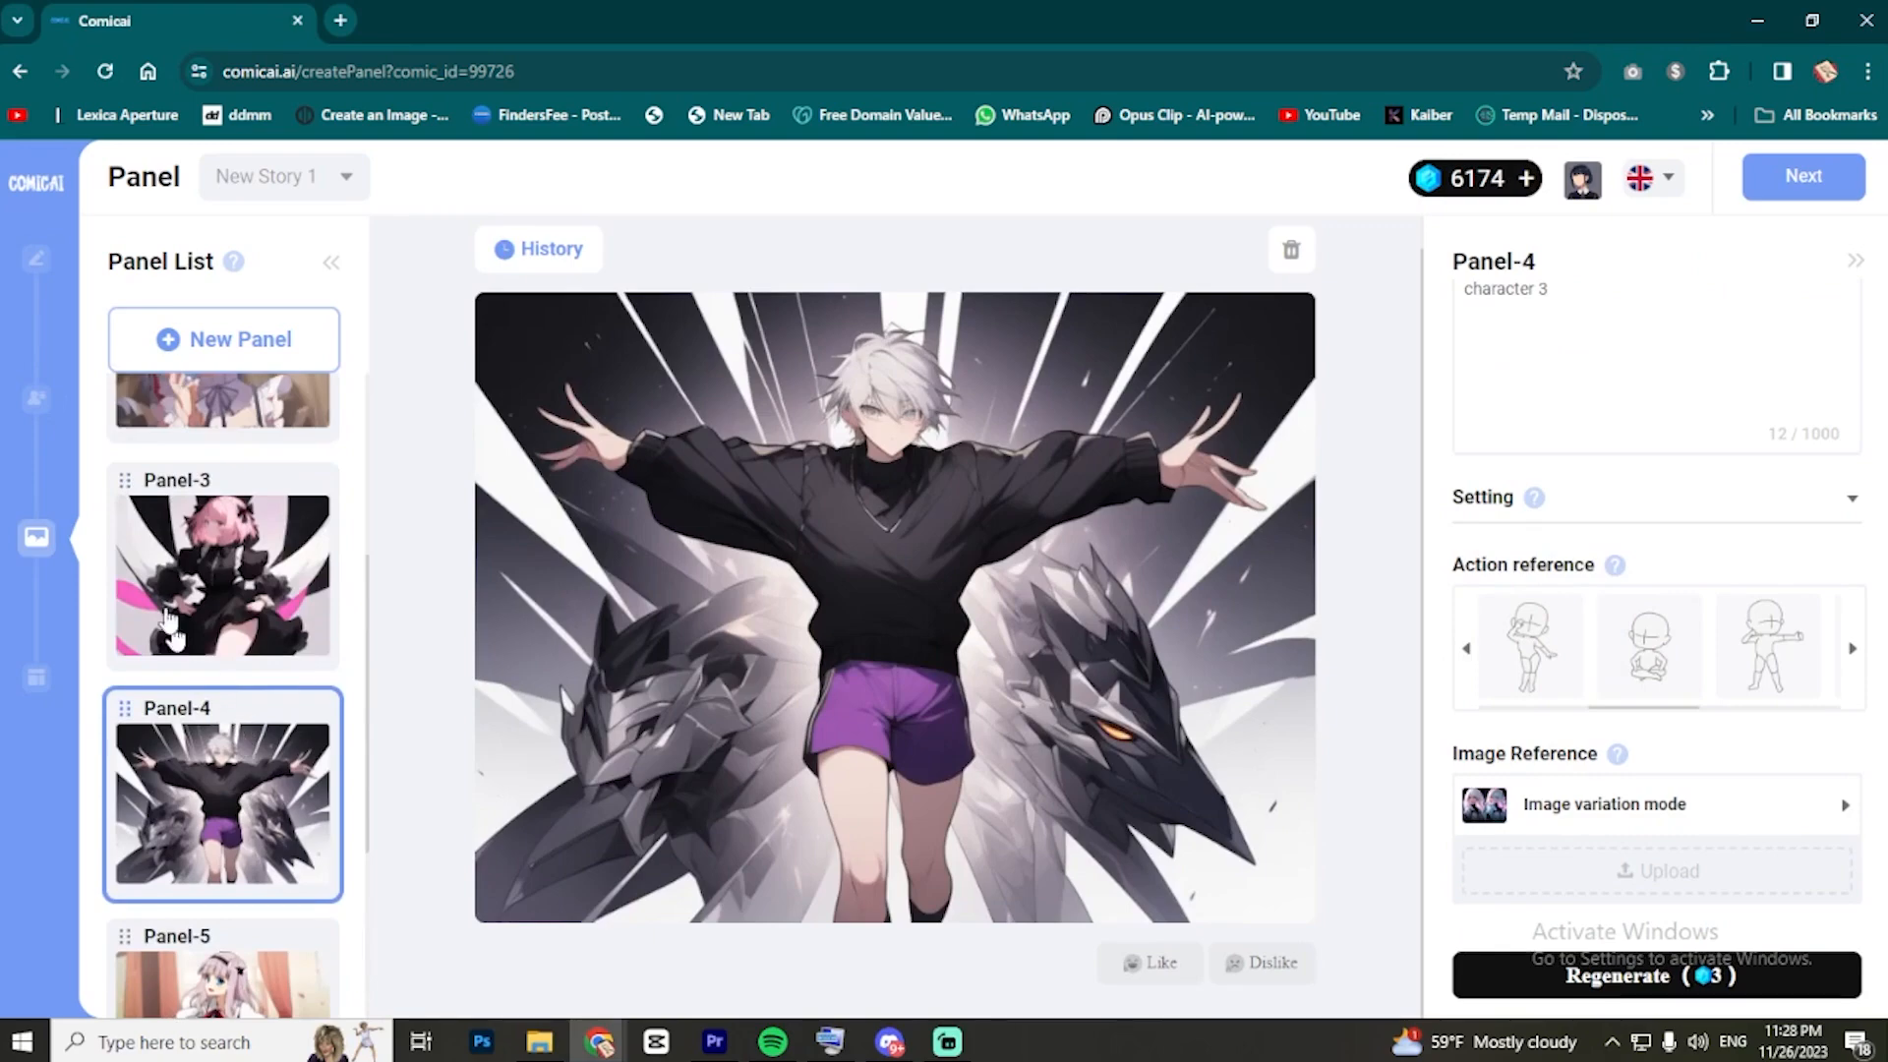
- Proceed to the comic's page editor and look through the frame and grid templates for Page-1
left_click(1805, 178)
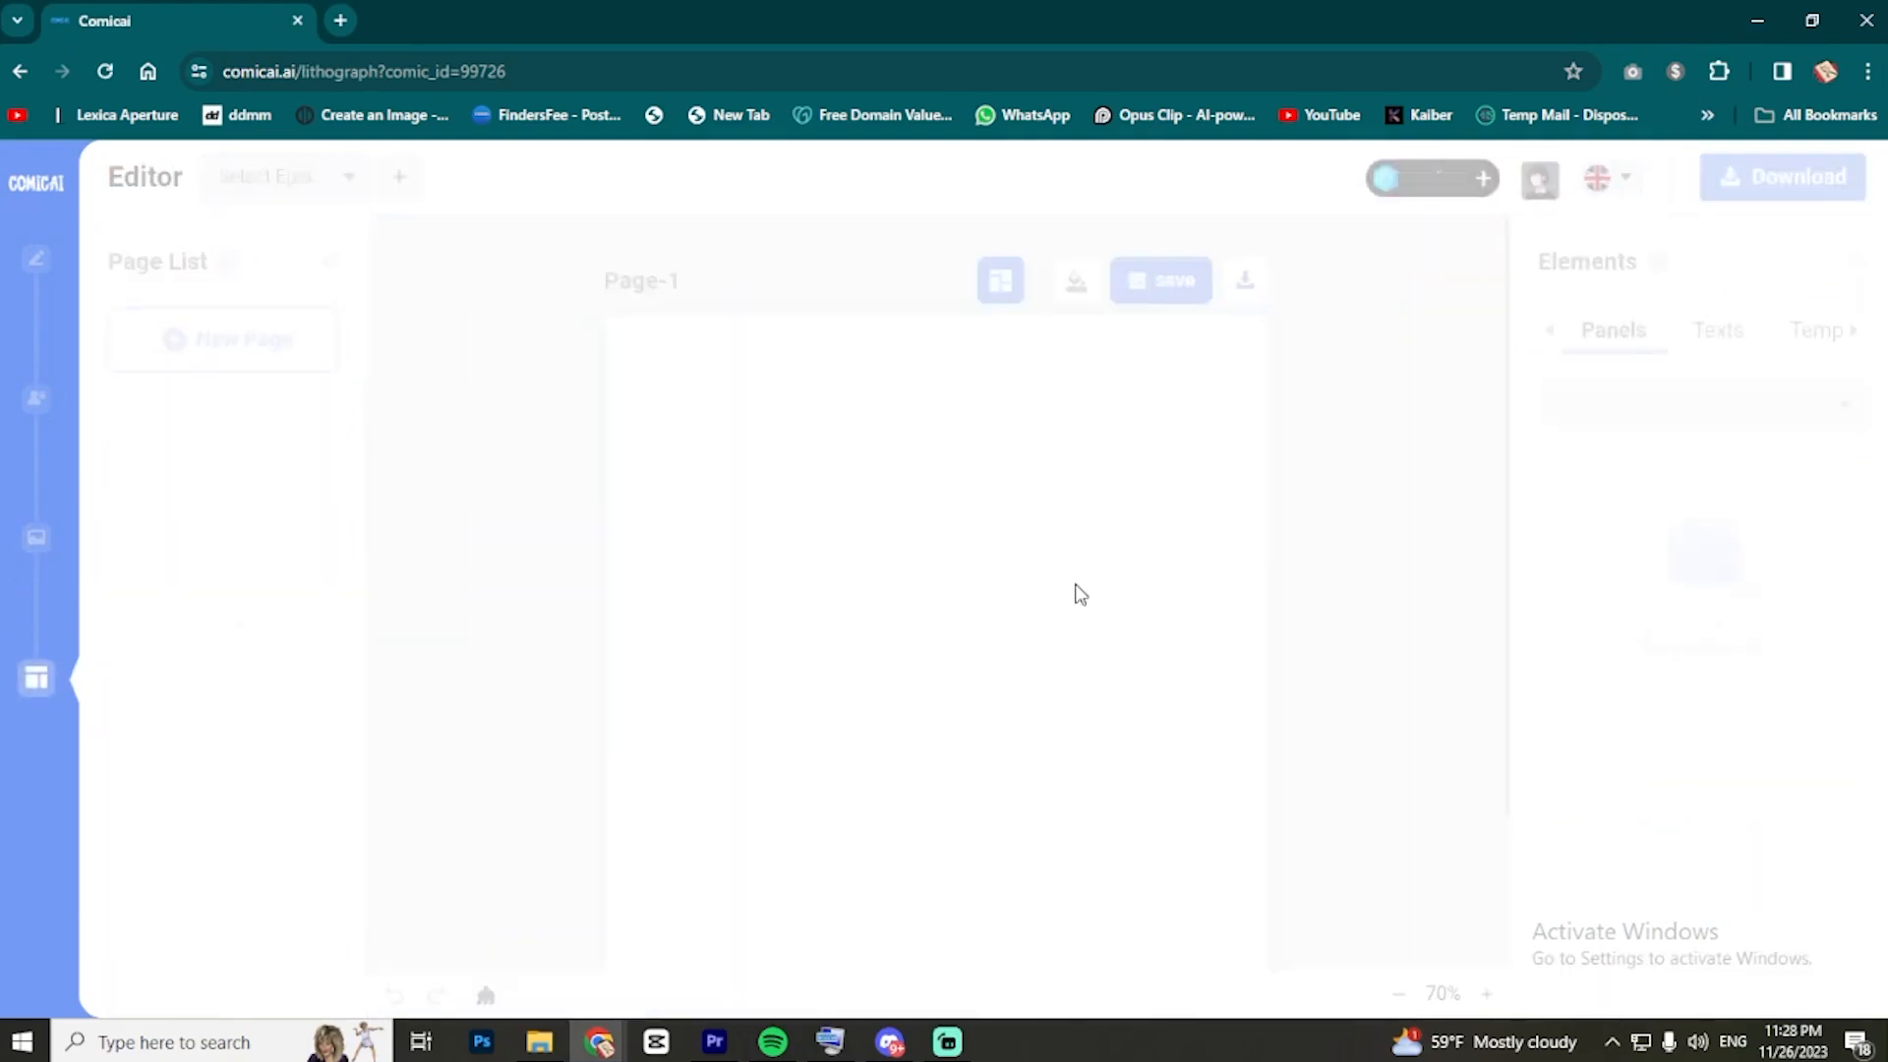
left_click(1827, 336)
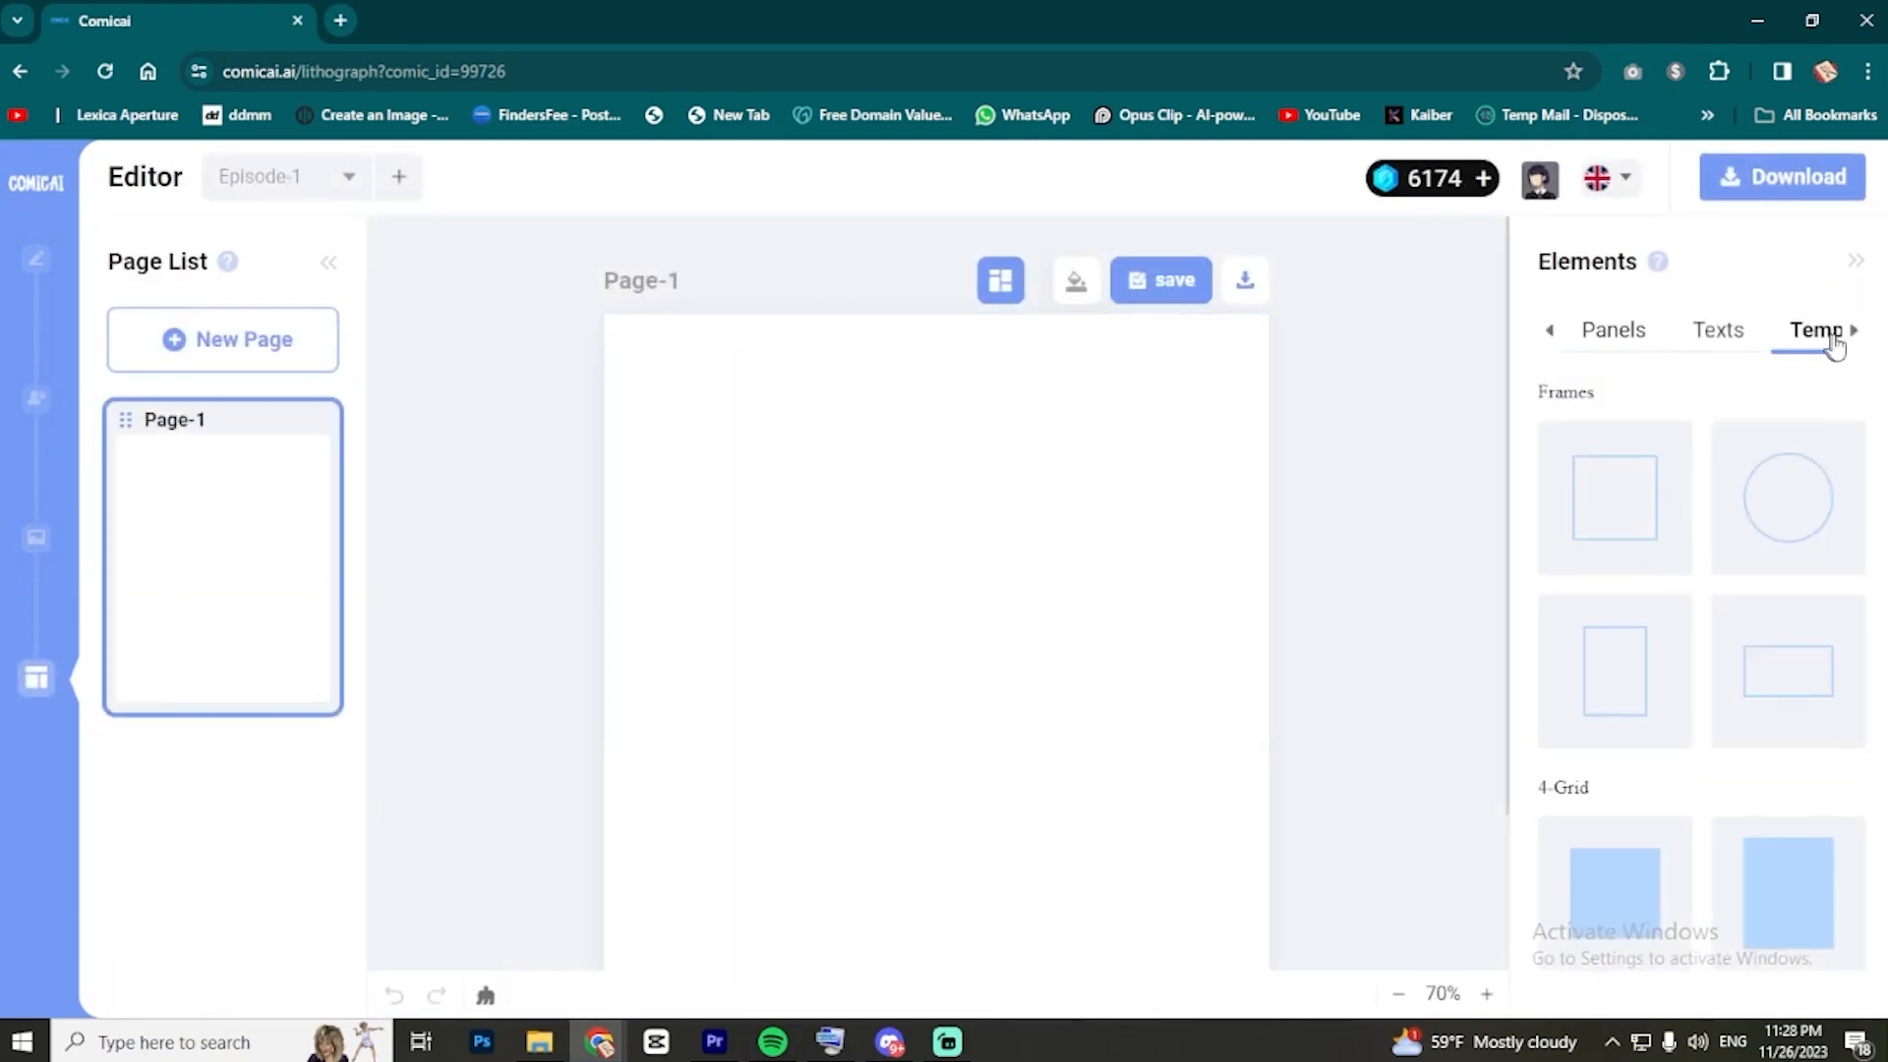
scroll(1800, 551, "down", 4)
left_click(1854, 332)
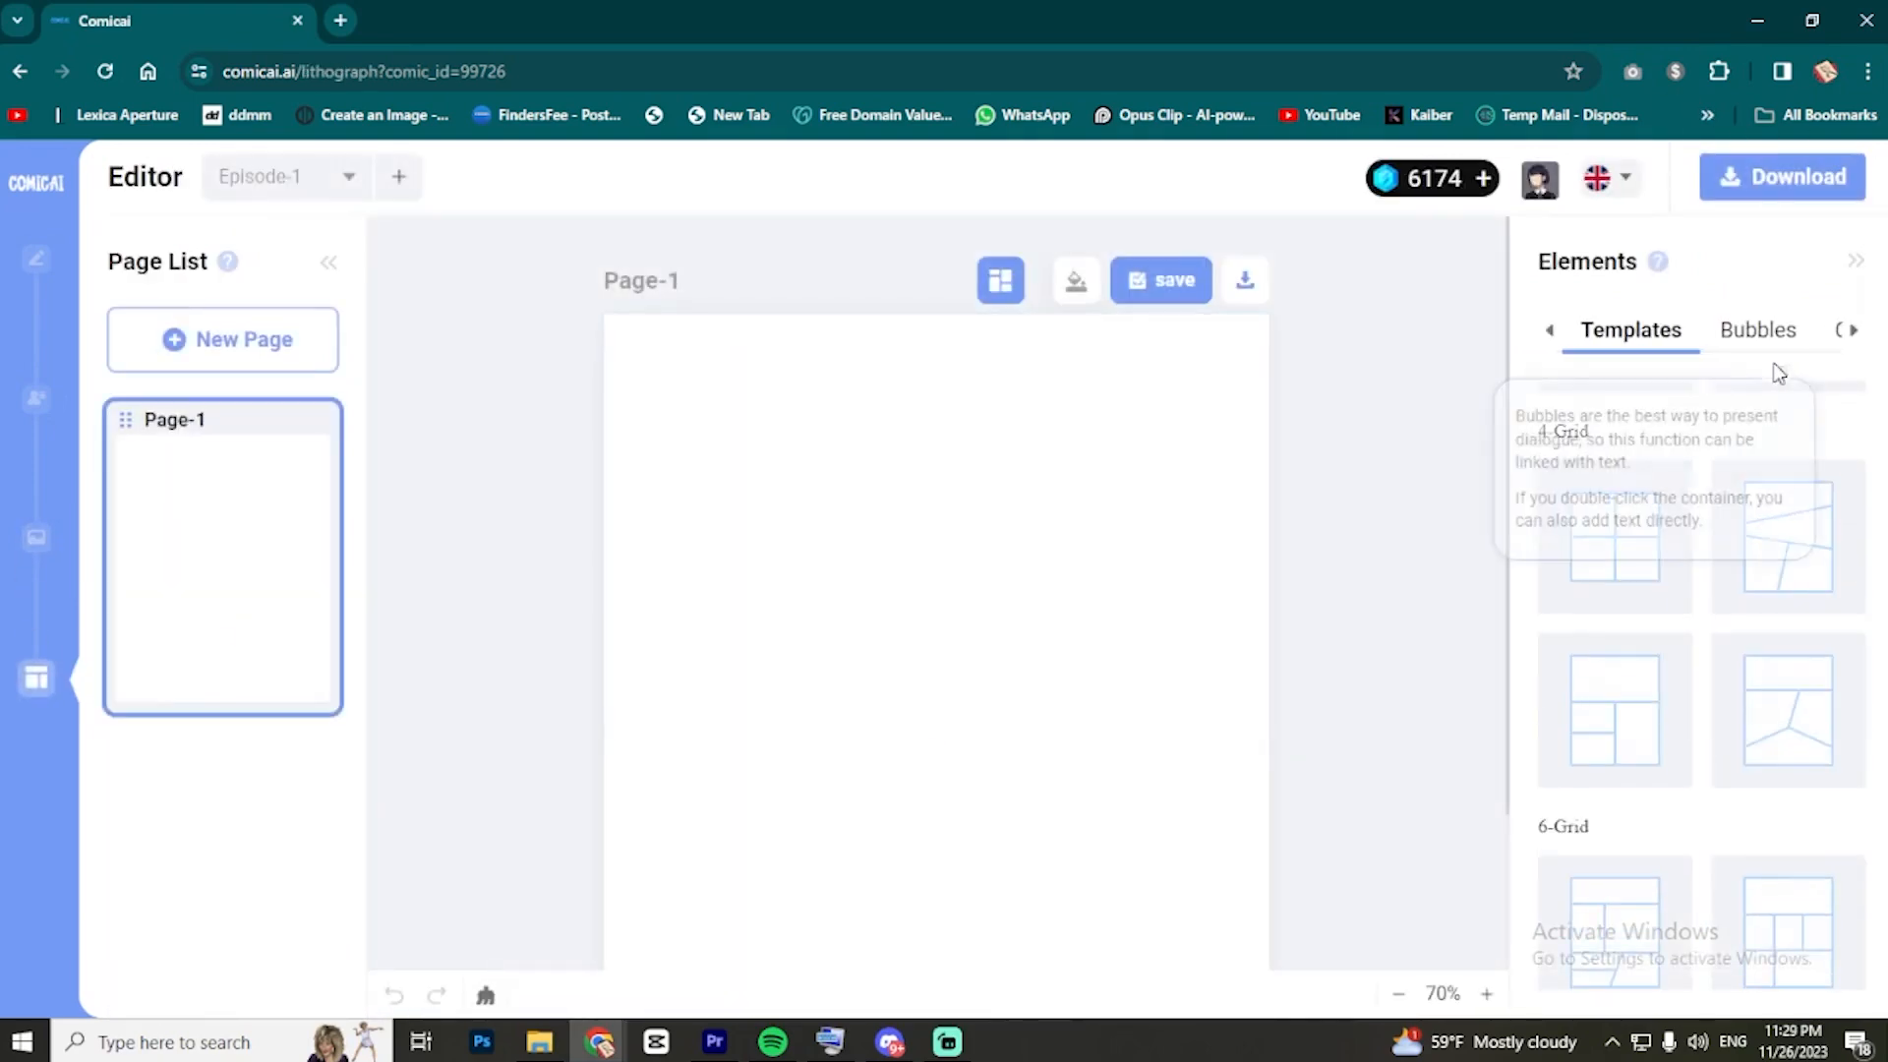
- Apply the 4-Grid template with a wide top frame and Y-shaped divisions to Page-1, and fill the top frame with the armored character's Panel-1 image
scroll(1782, 718, "down", 1)
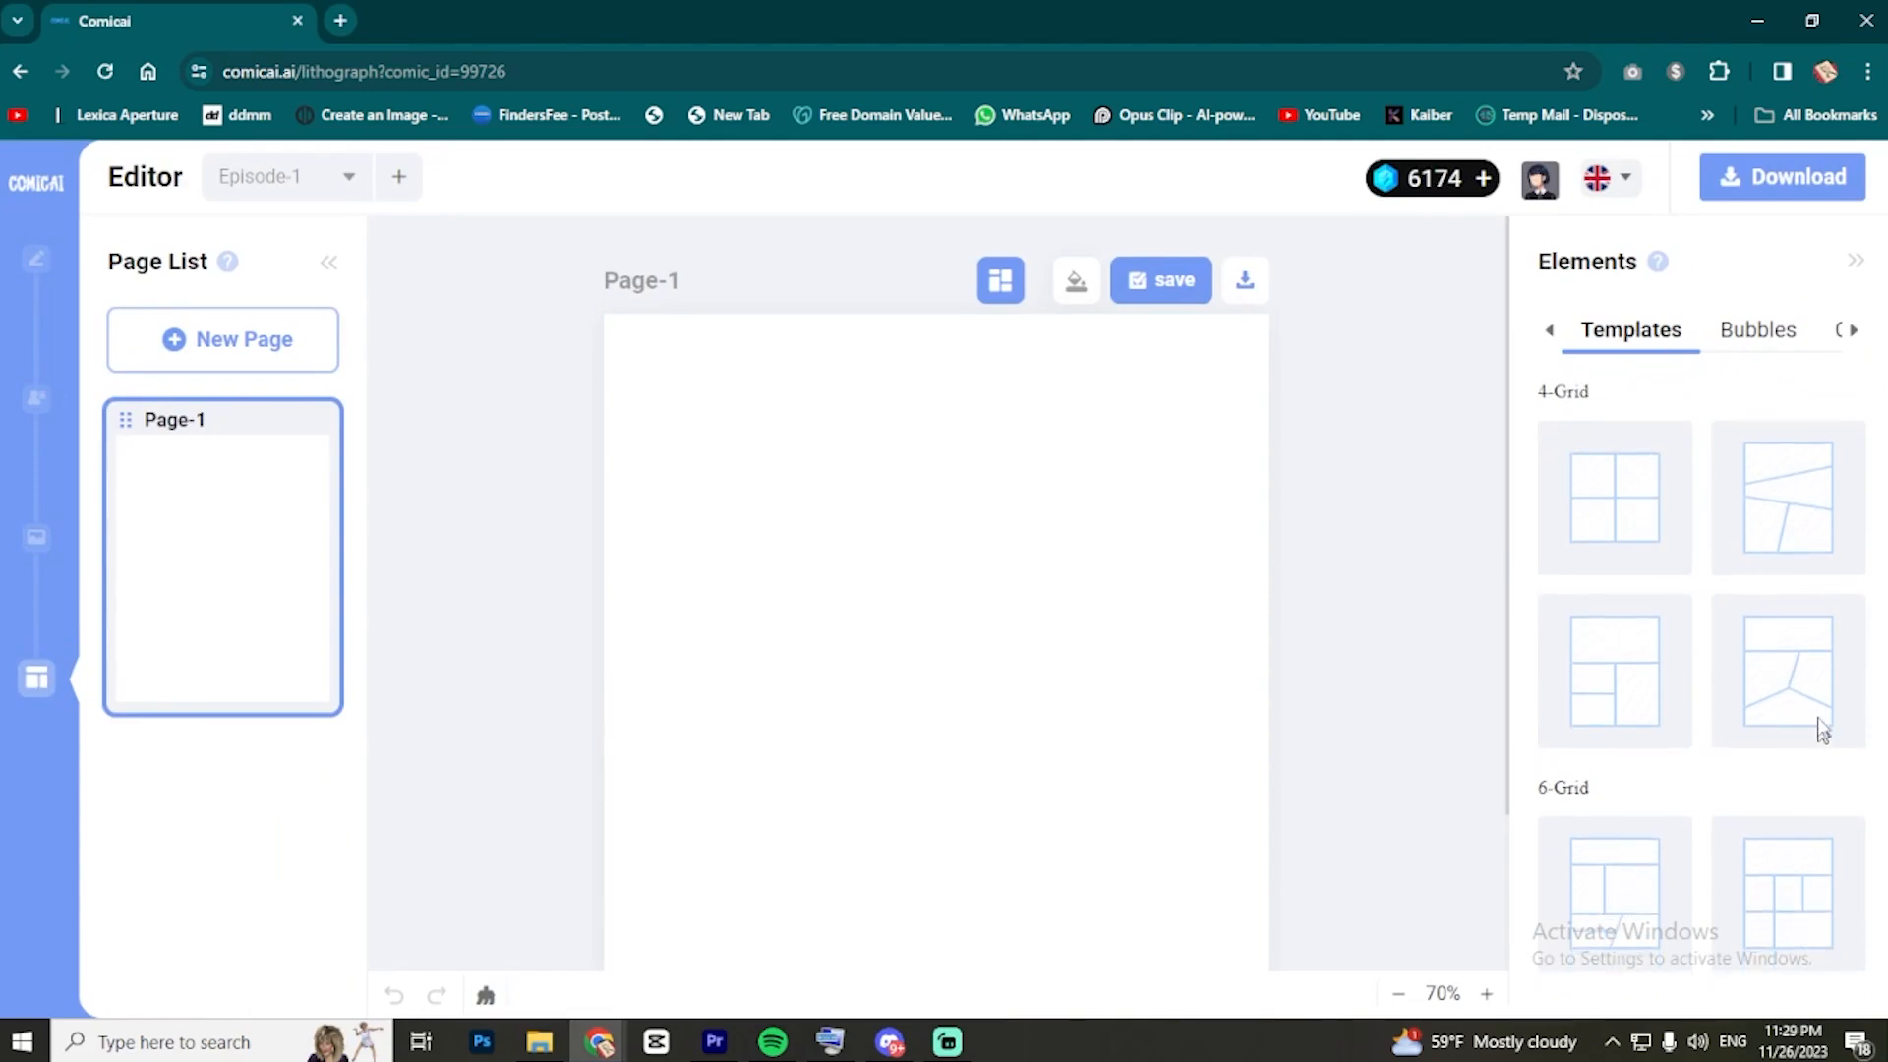
left_click(1780, 678)
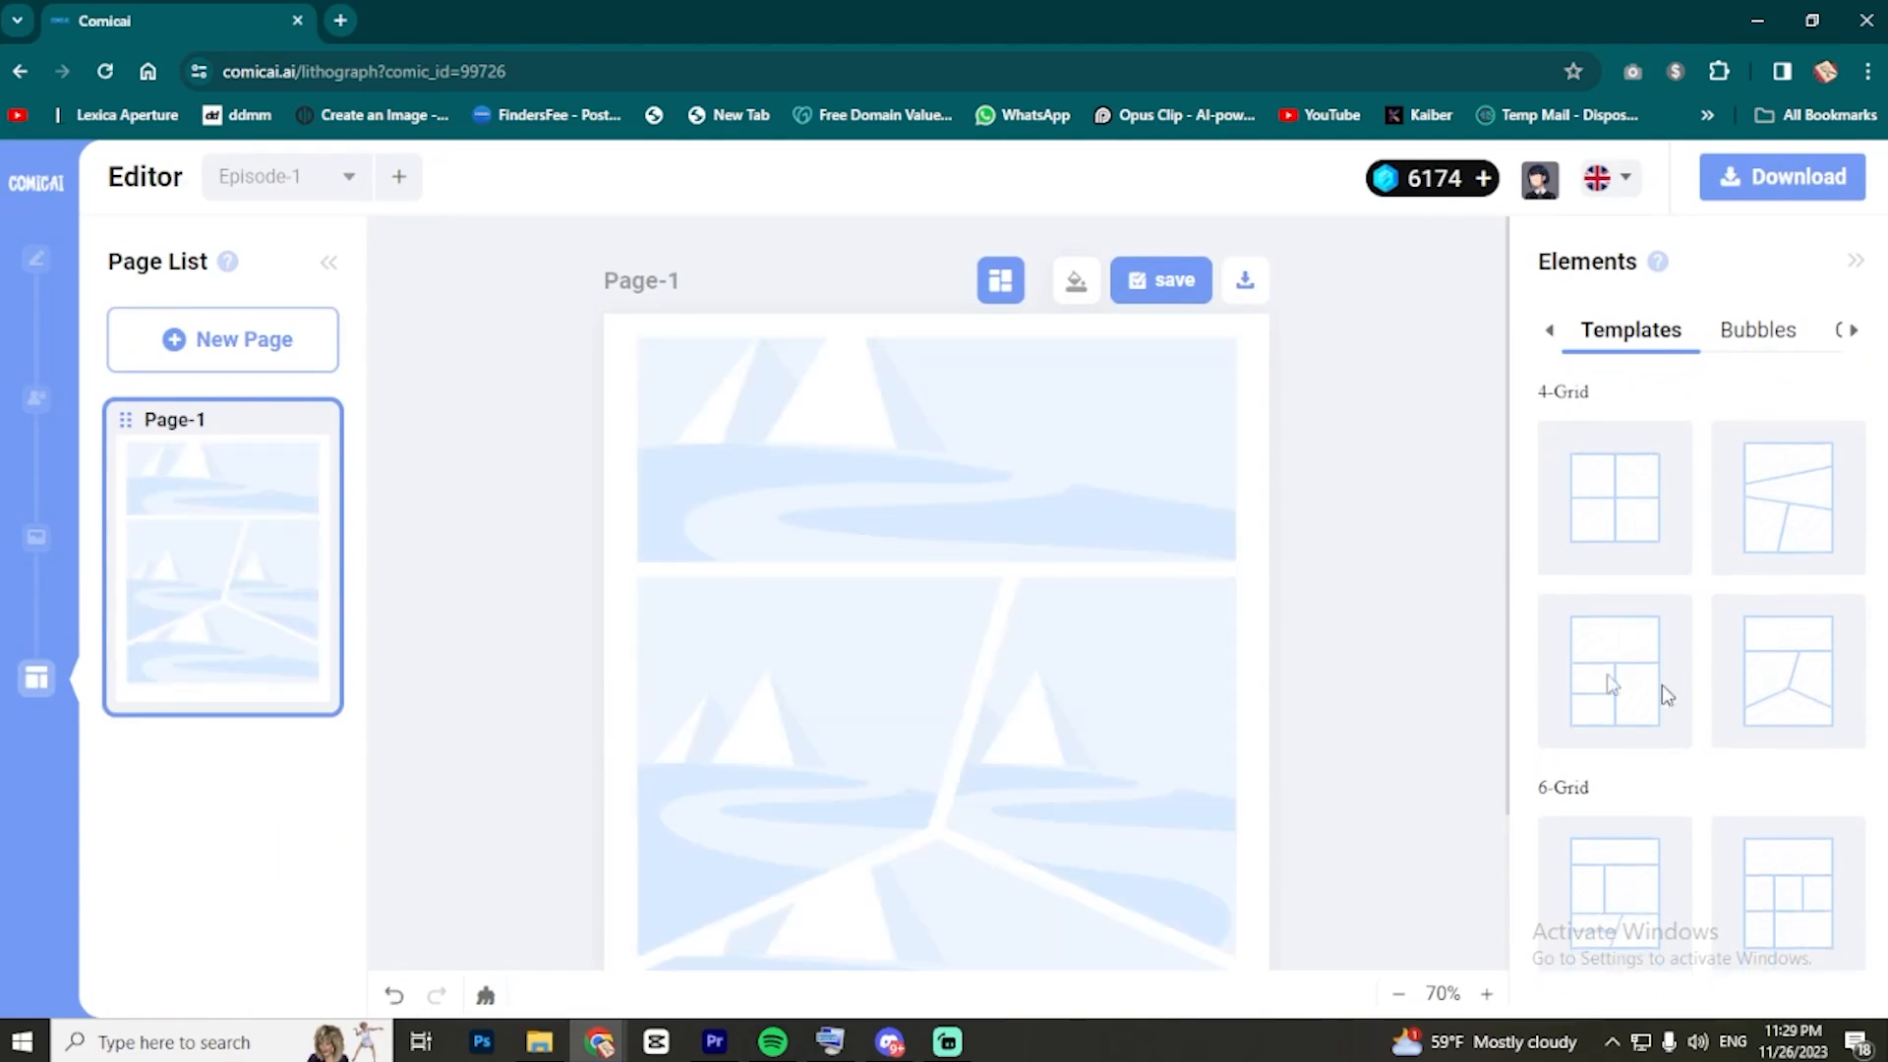
left_click(896, 468)
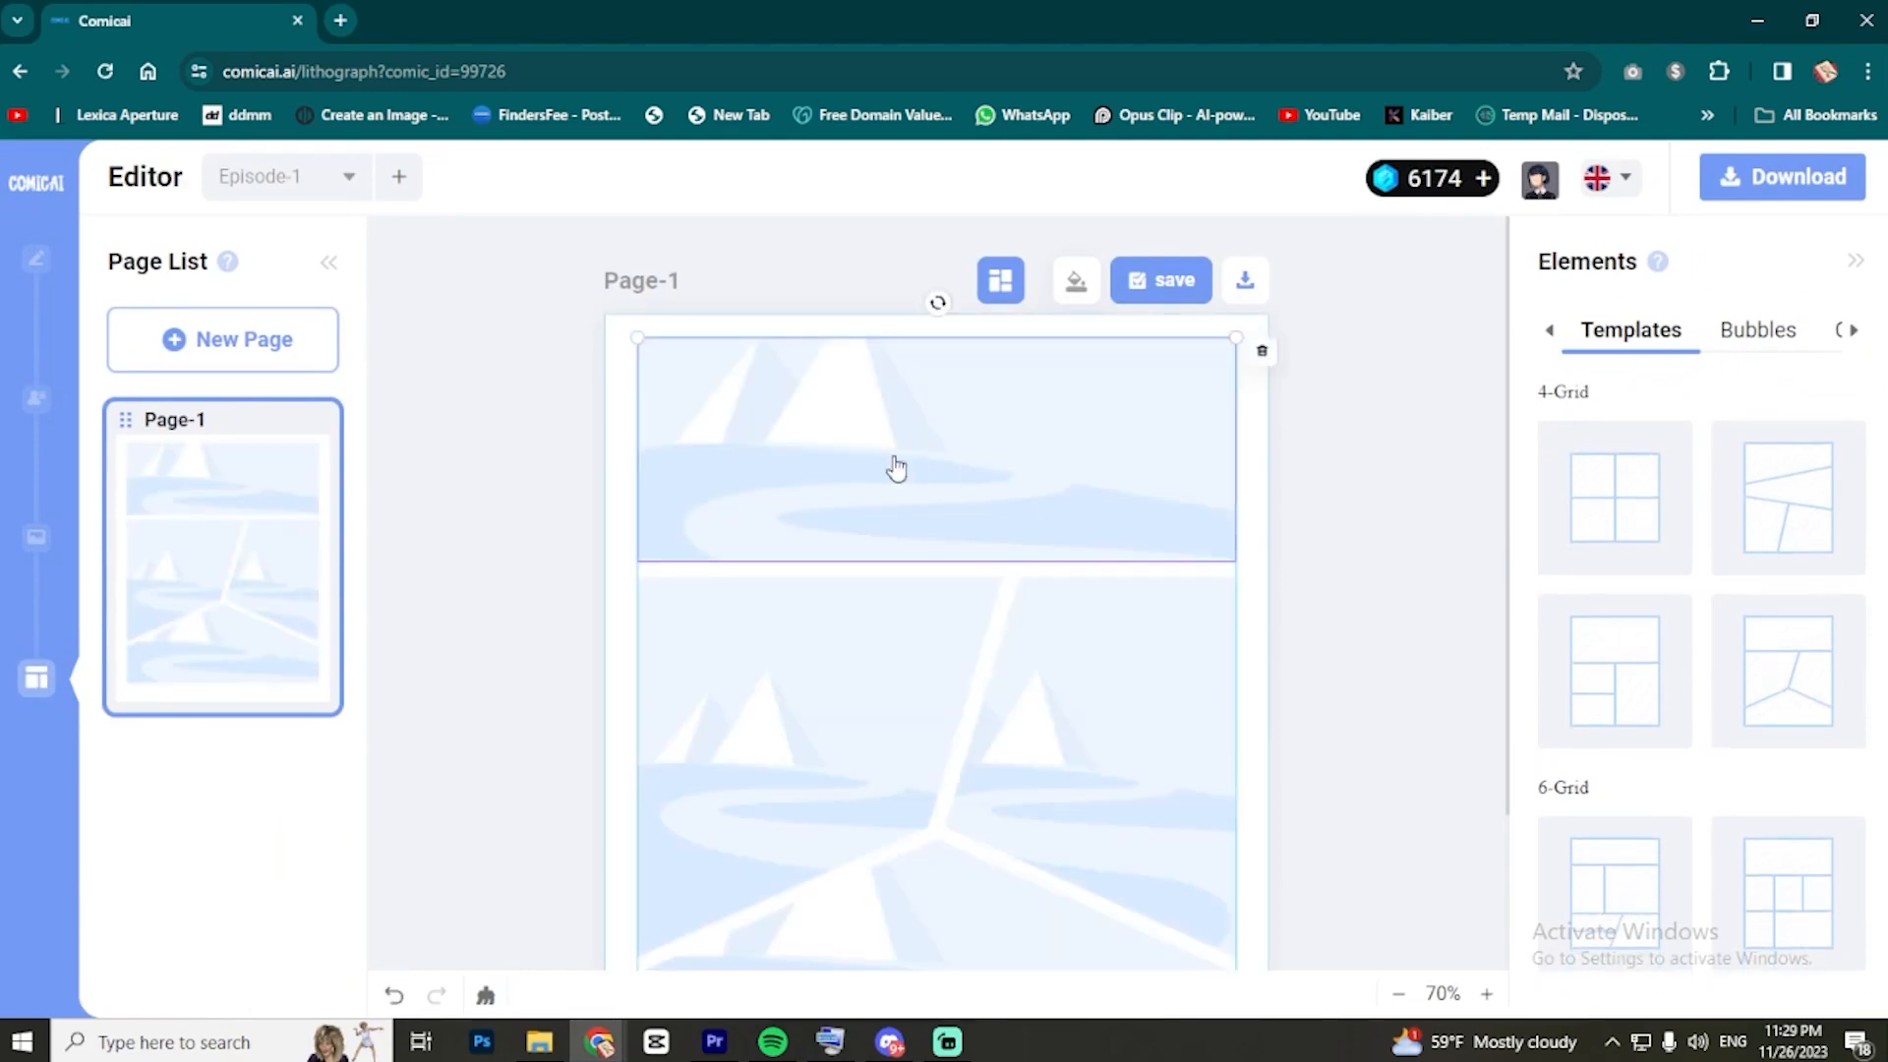
left_click(1550, 331)
left_click(1591, 335)
left_click(1578, 543)
scroll(982, 452, "up", 1)
double_click(982, 493)
left_click_drag(982, 492, 985, 563)
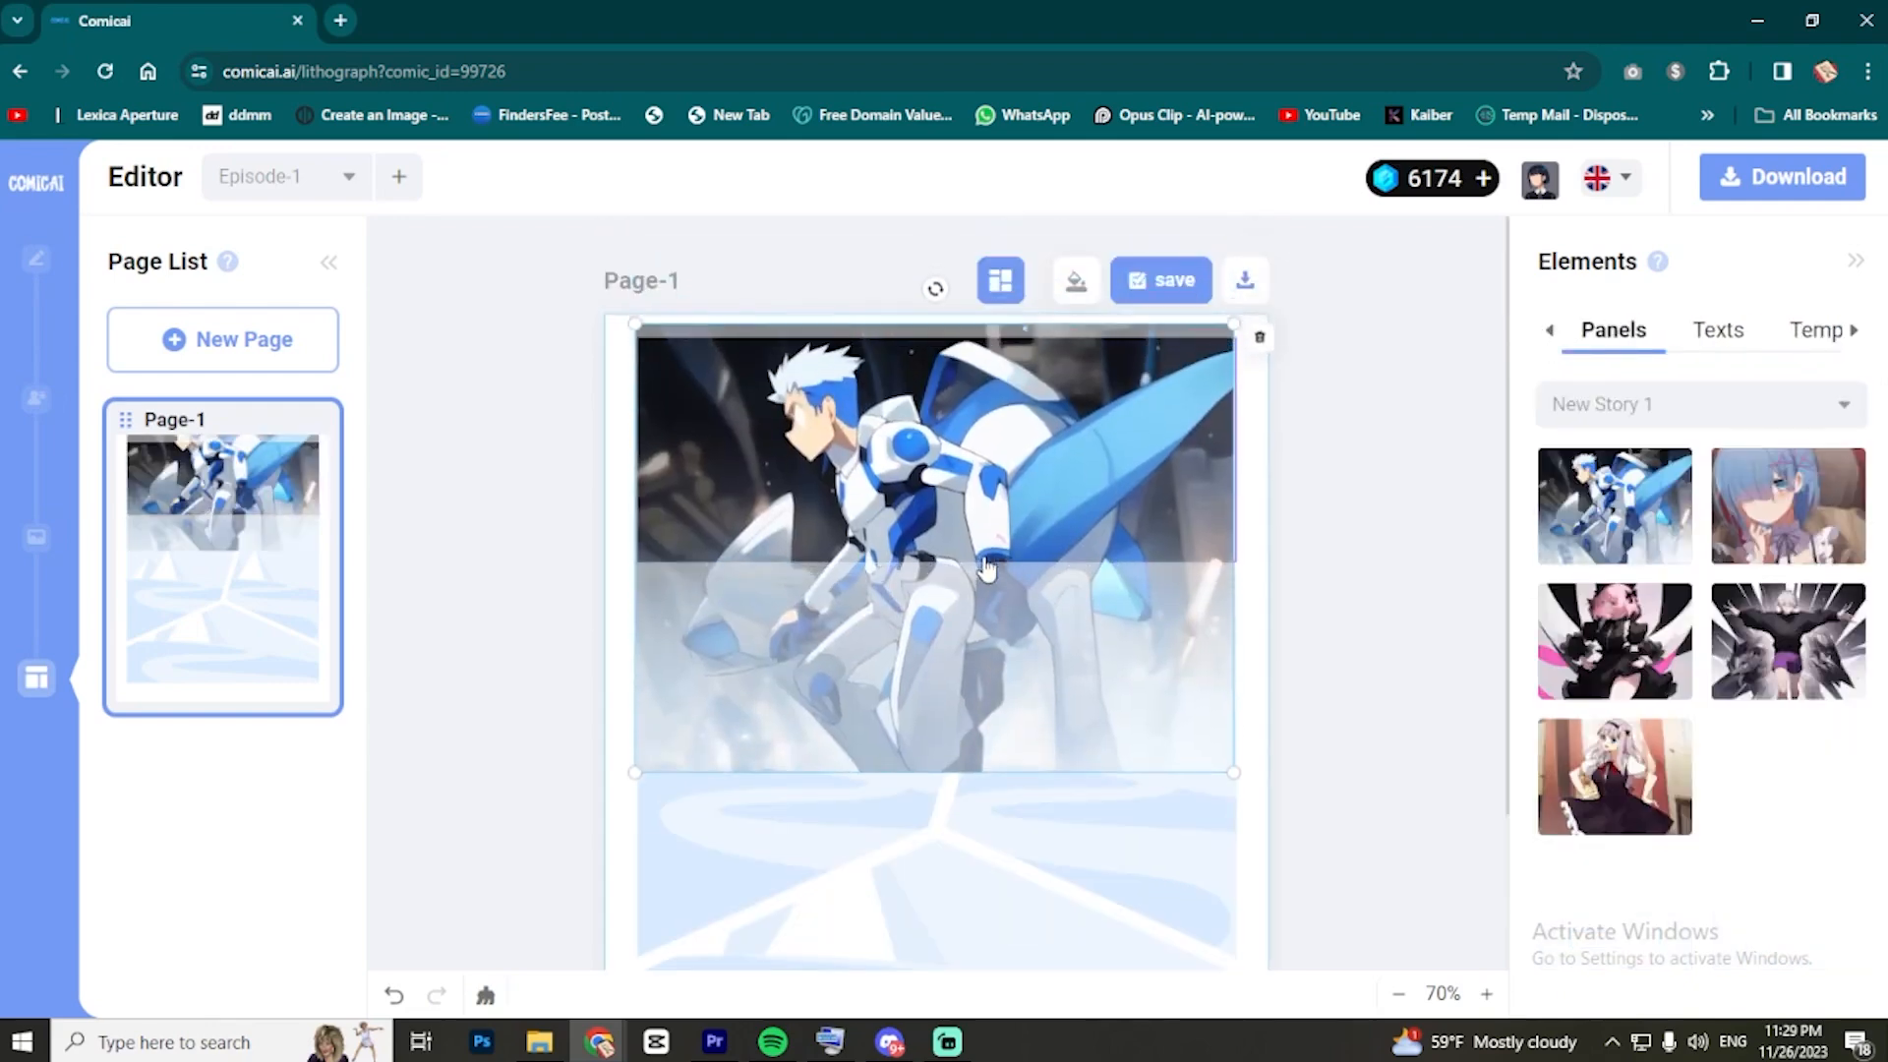
- Fill Page-1's three remaining frames with the blue-haired, pink-haired and seated Chika panel images
left_click(1393, 623)
left_click(836, 708)
left_click(1769, 516)
left_click(1578, 649)
left_click(1601, 776)
scroll(939, 836, "down", 1)
- Reposition the images inside the three lower frames of Page-1 so each character fits its frame
left_click_drag(940, 838, 939, 945)
double_click(934, 835)
double_click(1077, 679)
left_click_drag(1076, 679, 1104, 680)
double_click(783, 675)
left_click_drag(784, 674, 833, 674)
left_click(1076, 733)
scroll(1091, 740, "down", 1)
scroll(1104, 747, "up", 2)
- Look through the element categories available for the comic page, including panels, texts and templates
left_click(1719, 330)
left_click(1854, 330)
triple_click(1550, 331)
left_click(1627, 334)
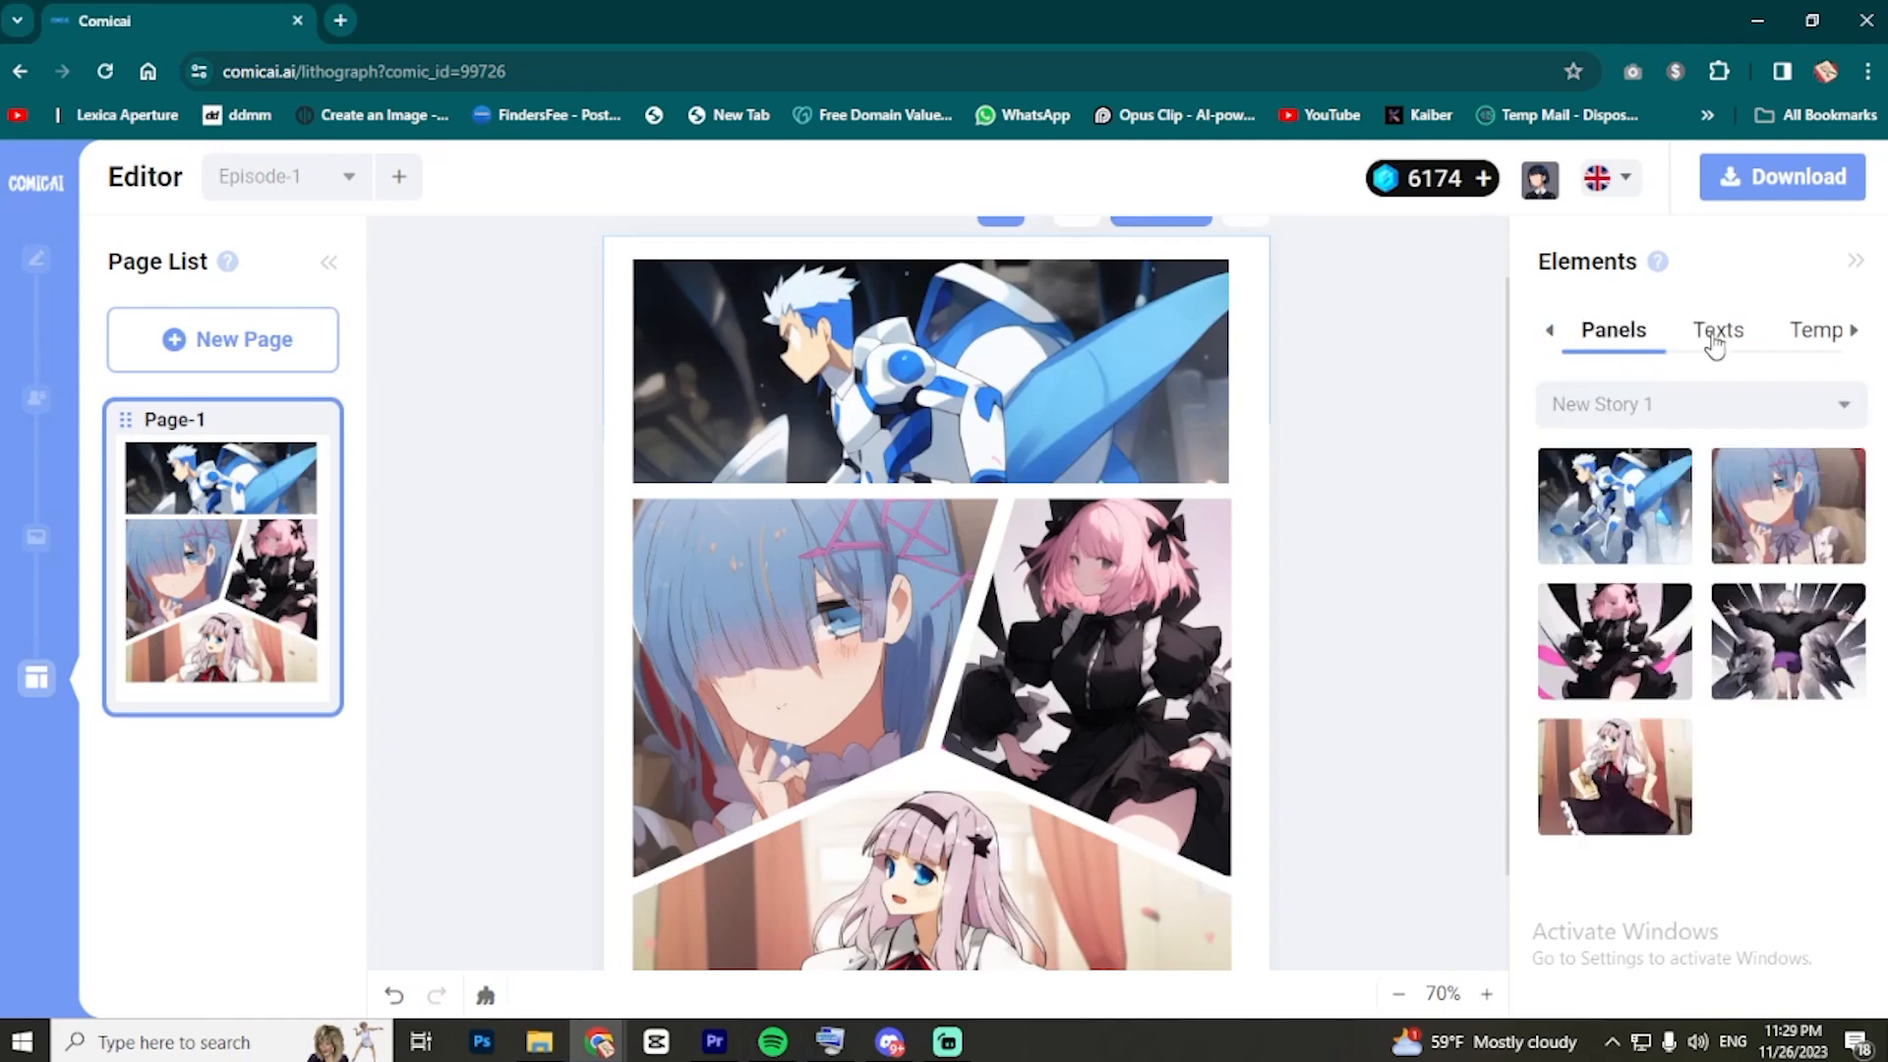
left_click(1716, 332)
left_click(1819, 333)
left_click(1854, 330)
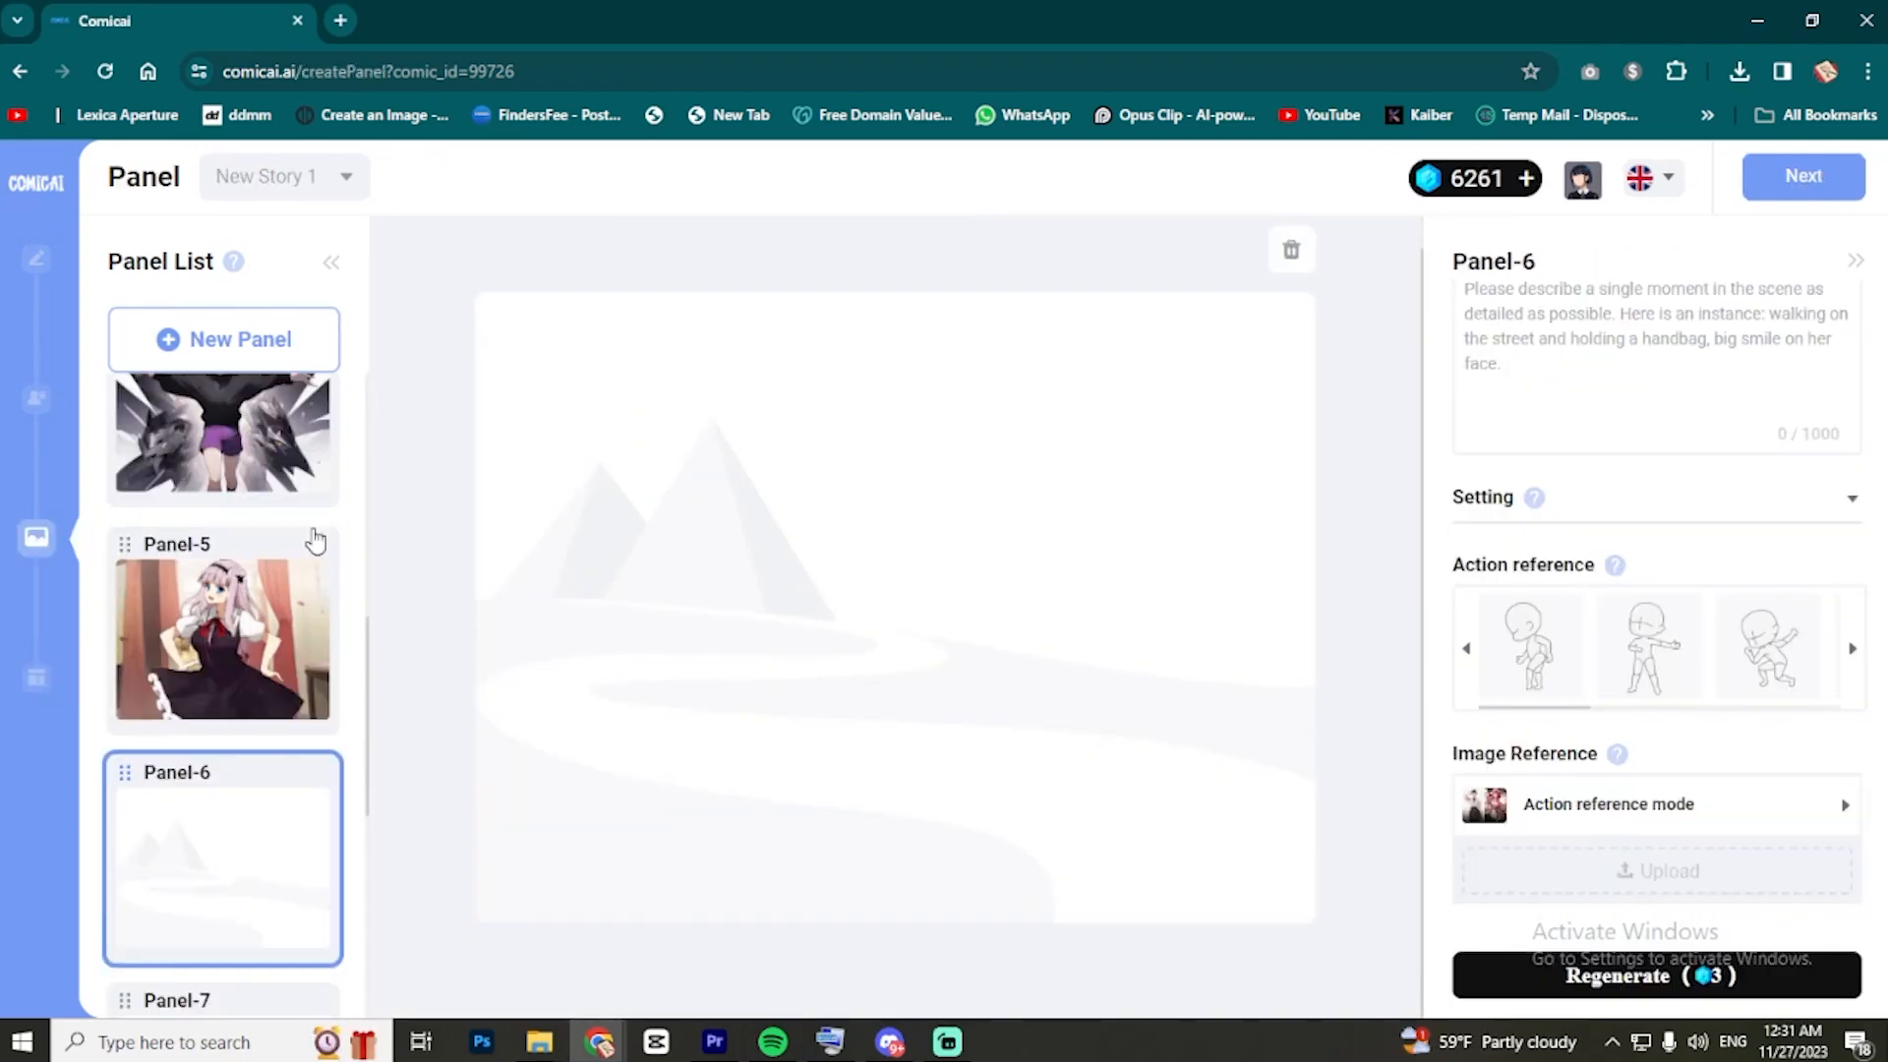
scroll(248, 531, "up", 4)
scroll(246, 531, "down", 3)
scroll(247, 531, "down", 1)
scroll(248, 531, "up", 1)
scroll(248, 531, "down", 1)
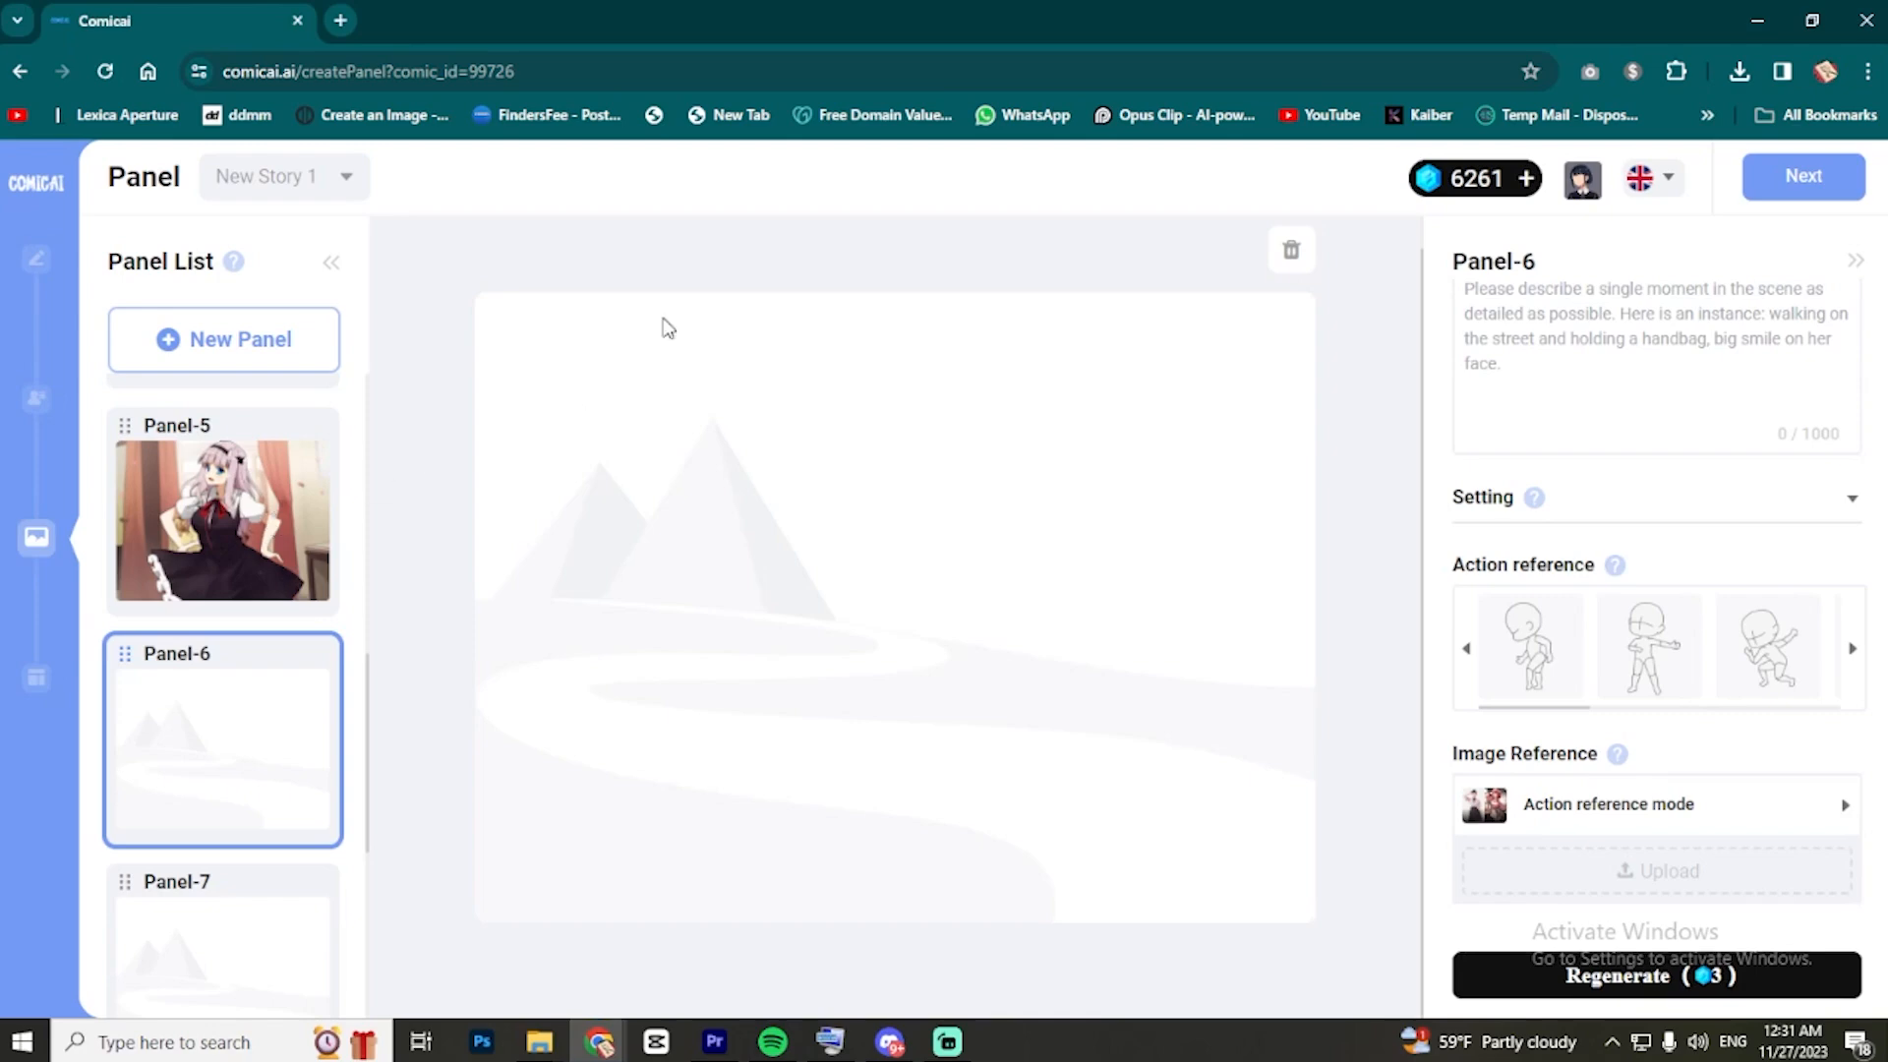
scroll(1584, 411, "up", 2)
scroll(1720, 536, "down", 2)
- Upload the line sketch of a spiky-haired young man as Panel-6's image reference in Action reference mode
left_click(1514, 819)
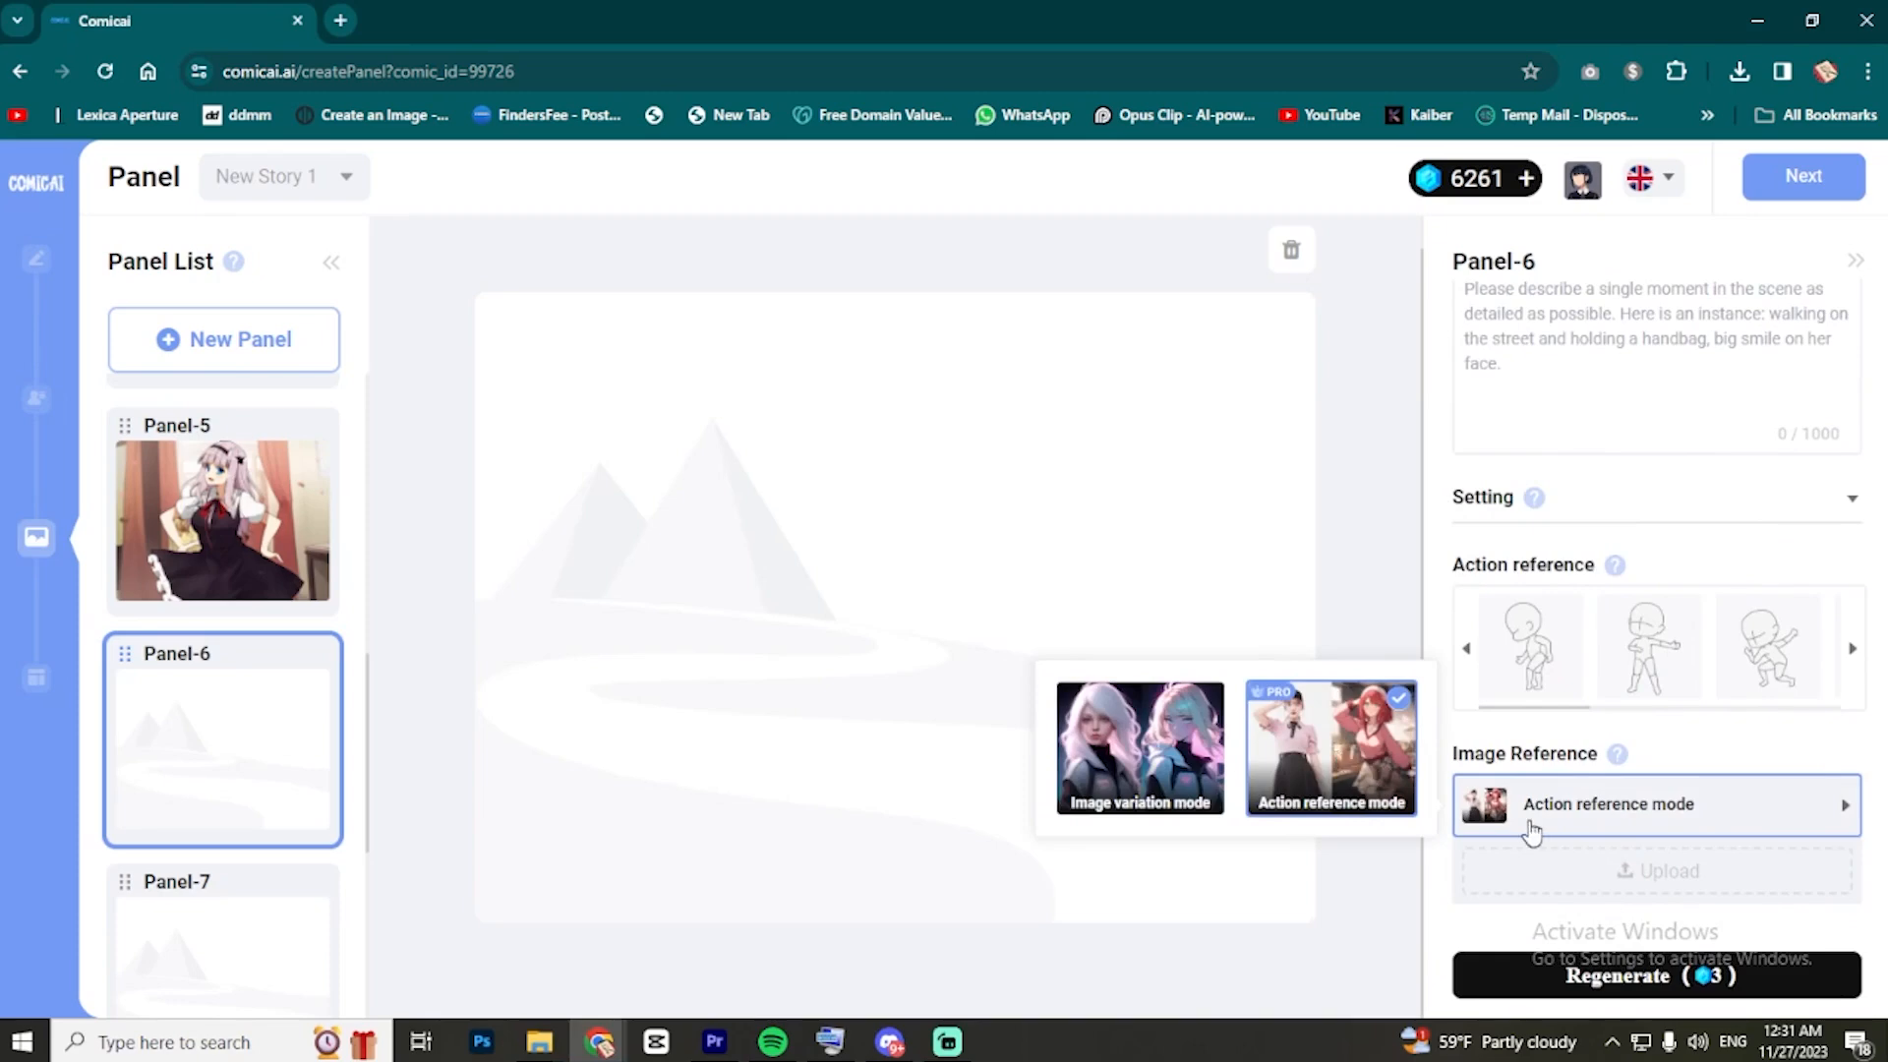
left_click(1656, 894)
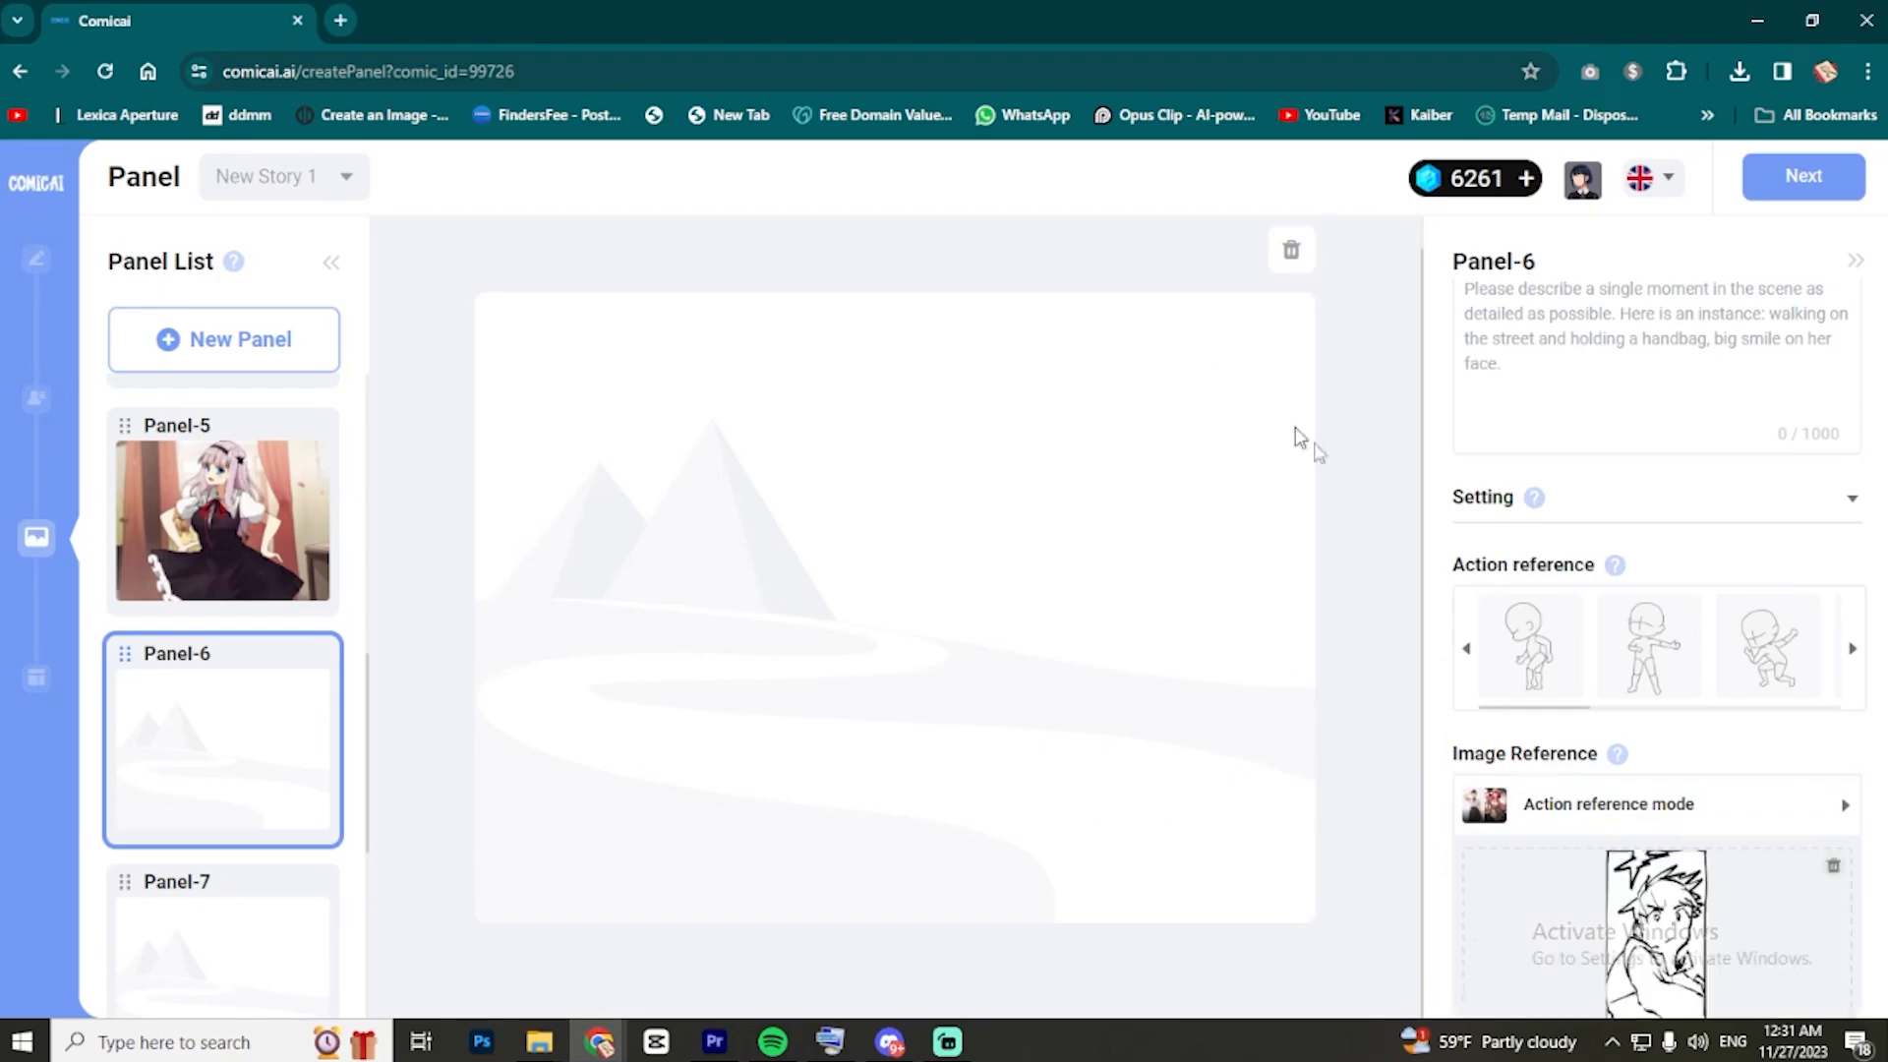
scroll(1671, 870, "down", 2)
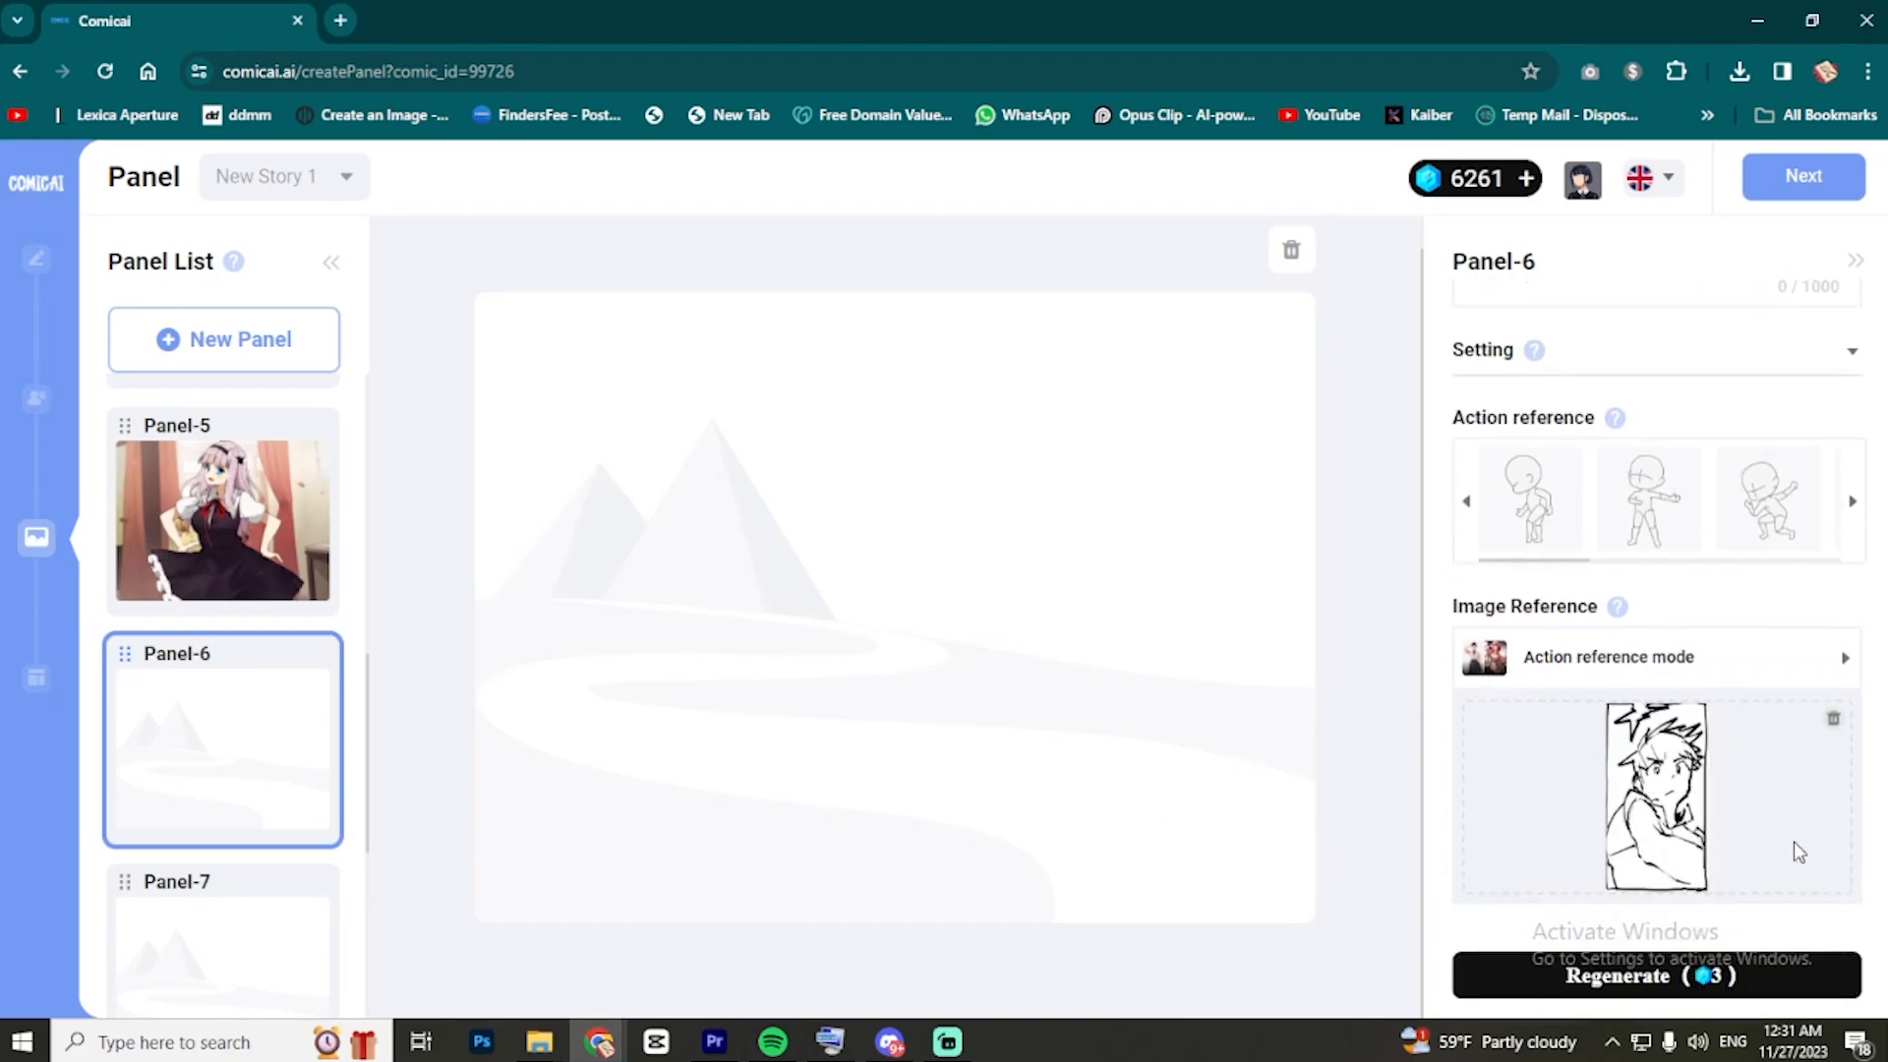
- Paste Panel-6's description beginning "1boy, bangs, black hair, blue eyes, cloud", with a cape and dark blue midnight background, and generate the image
scroll(1727, 493, "up", 3)
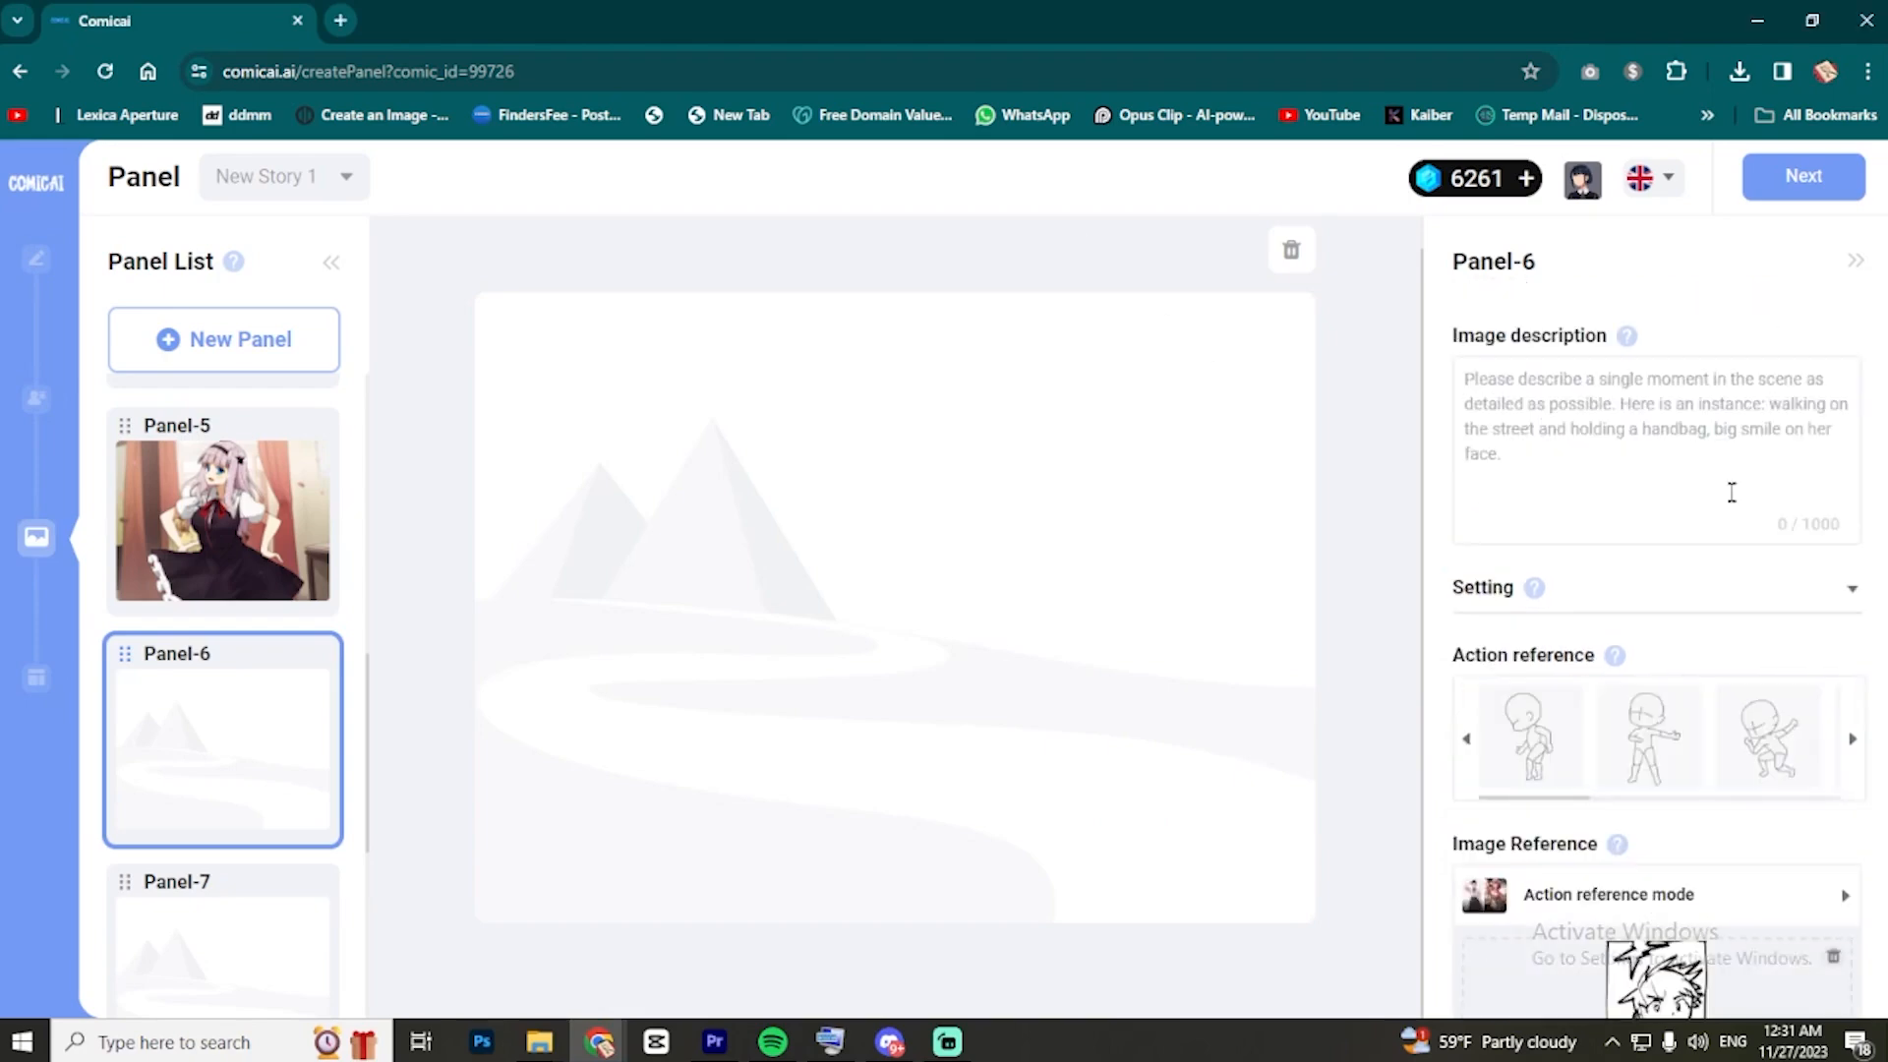
key("ctrl+plus")
key("ctrl+plus")
key("ctrl+v")
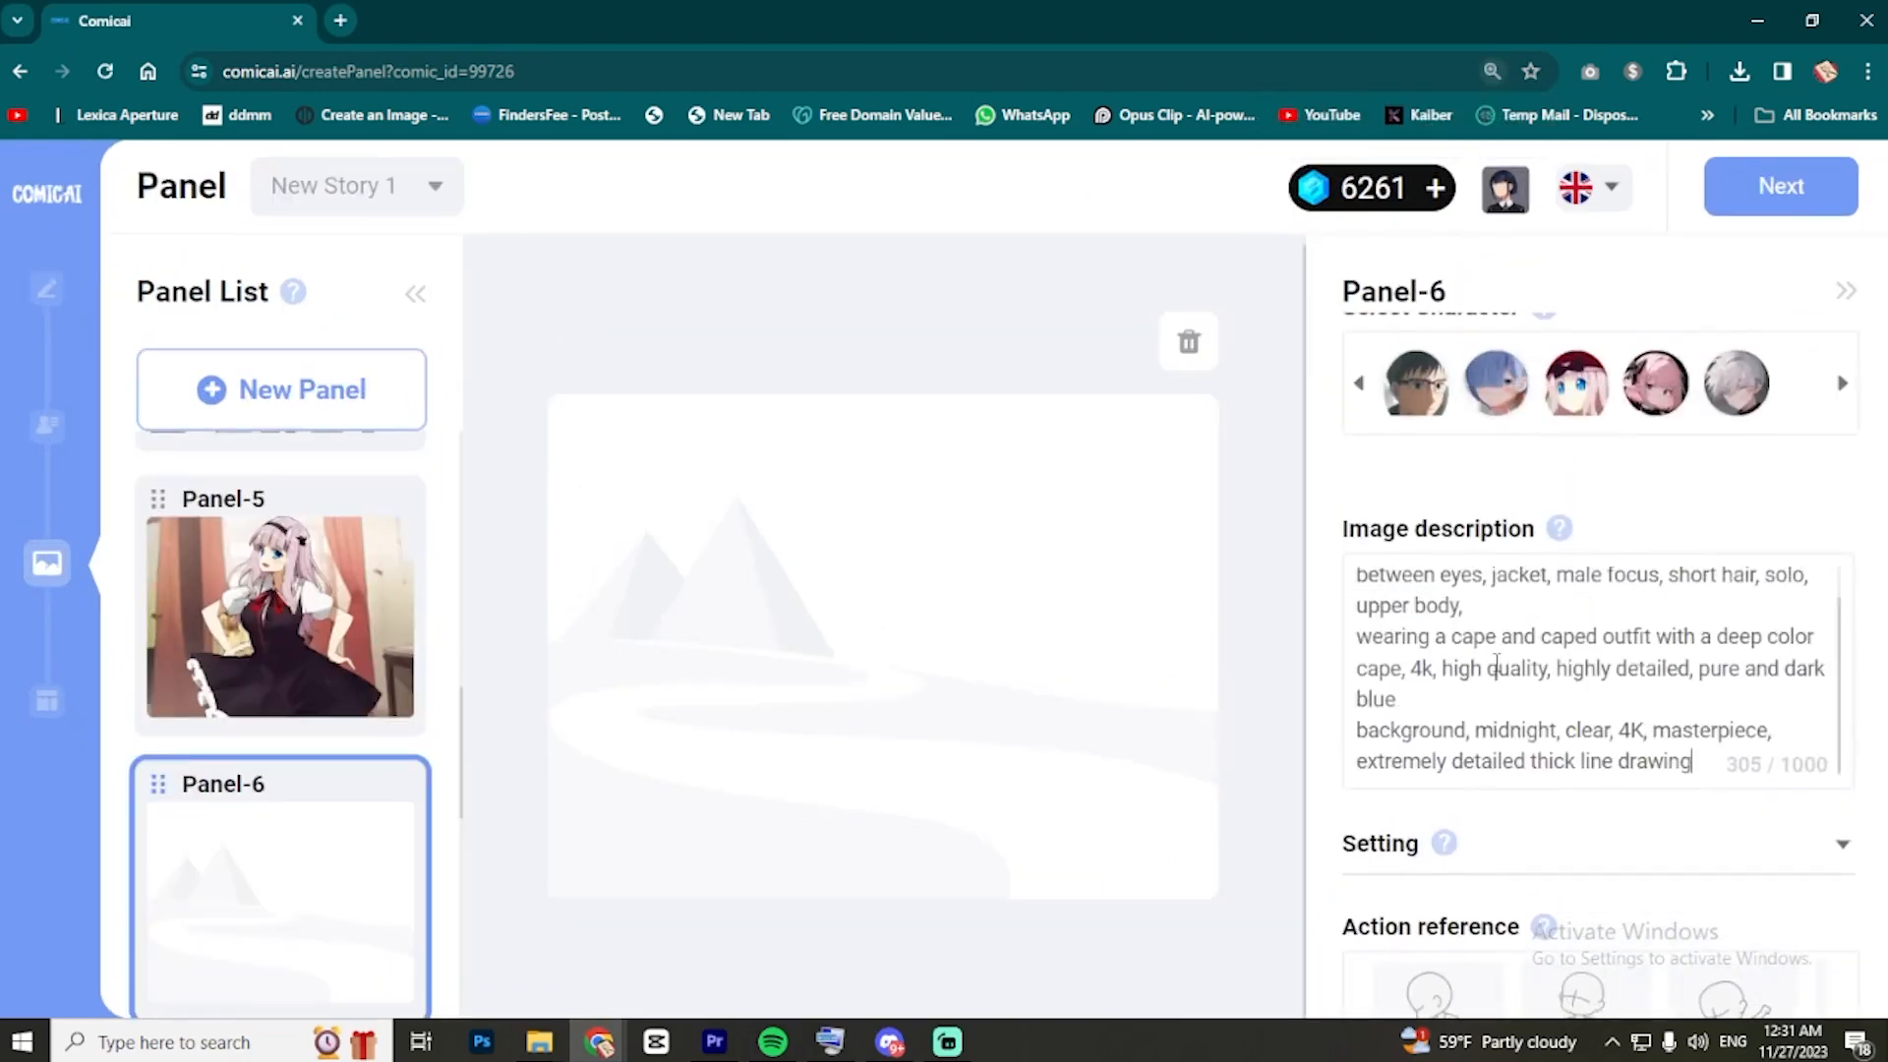
scroll(1663, 674, "up", 1)
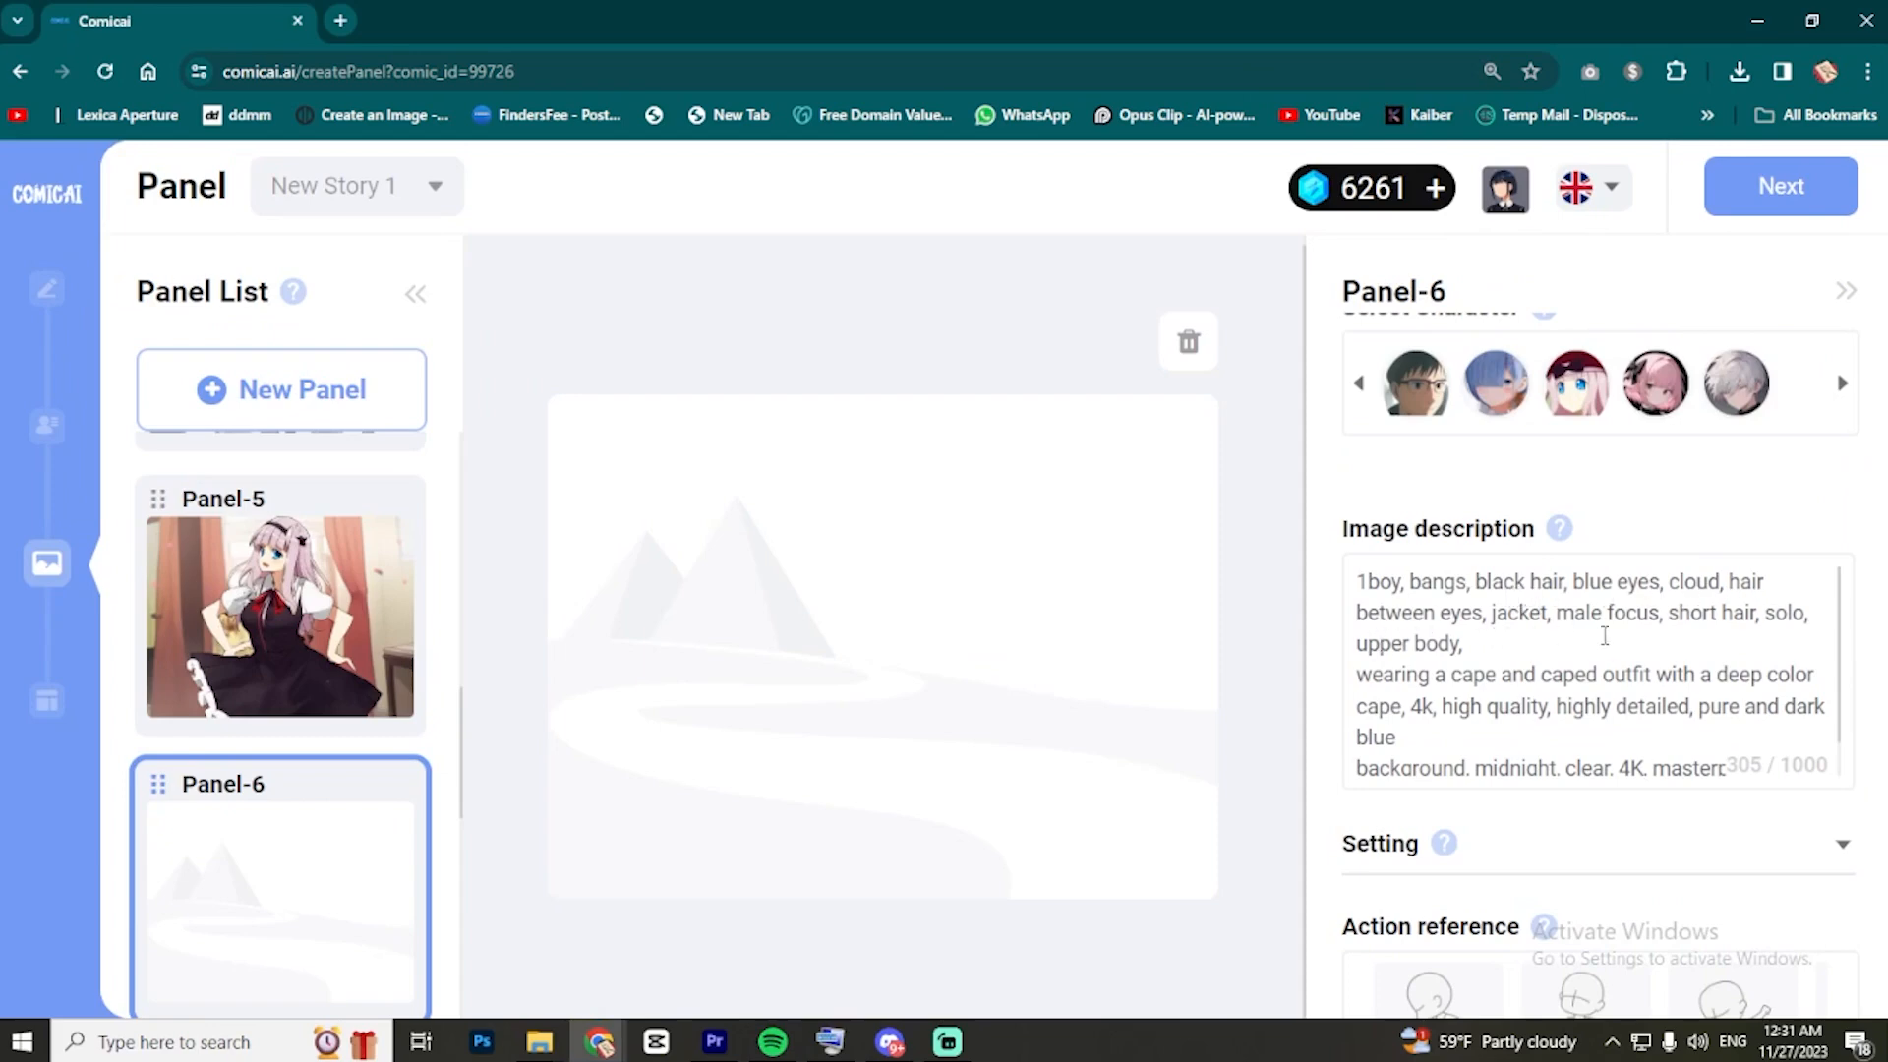
scroll(1785, 641, "down", 3)
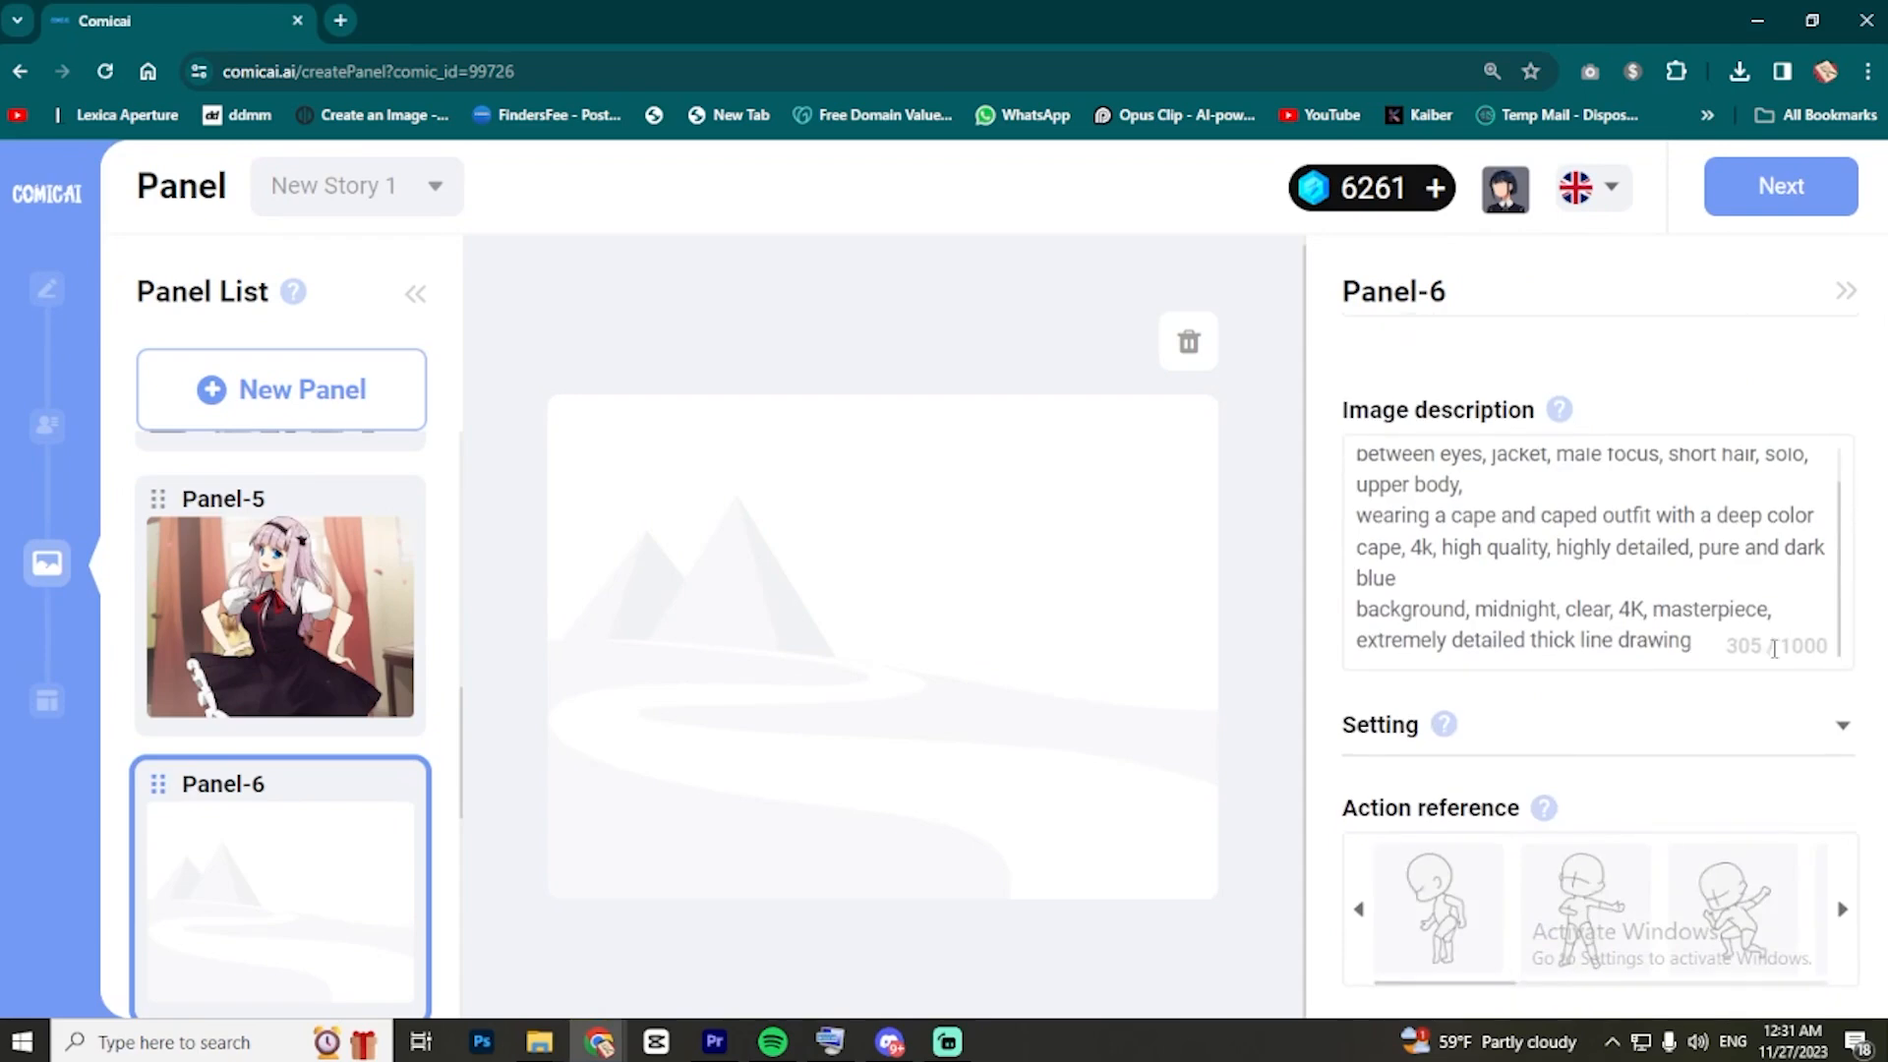
scroll(1682, 689, "down", 5)
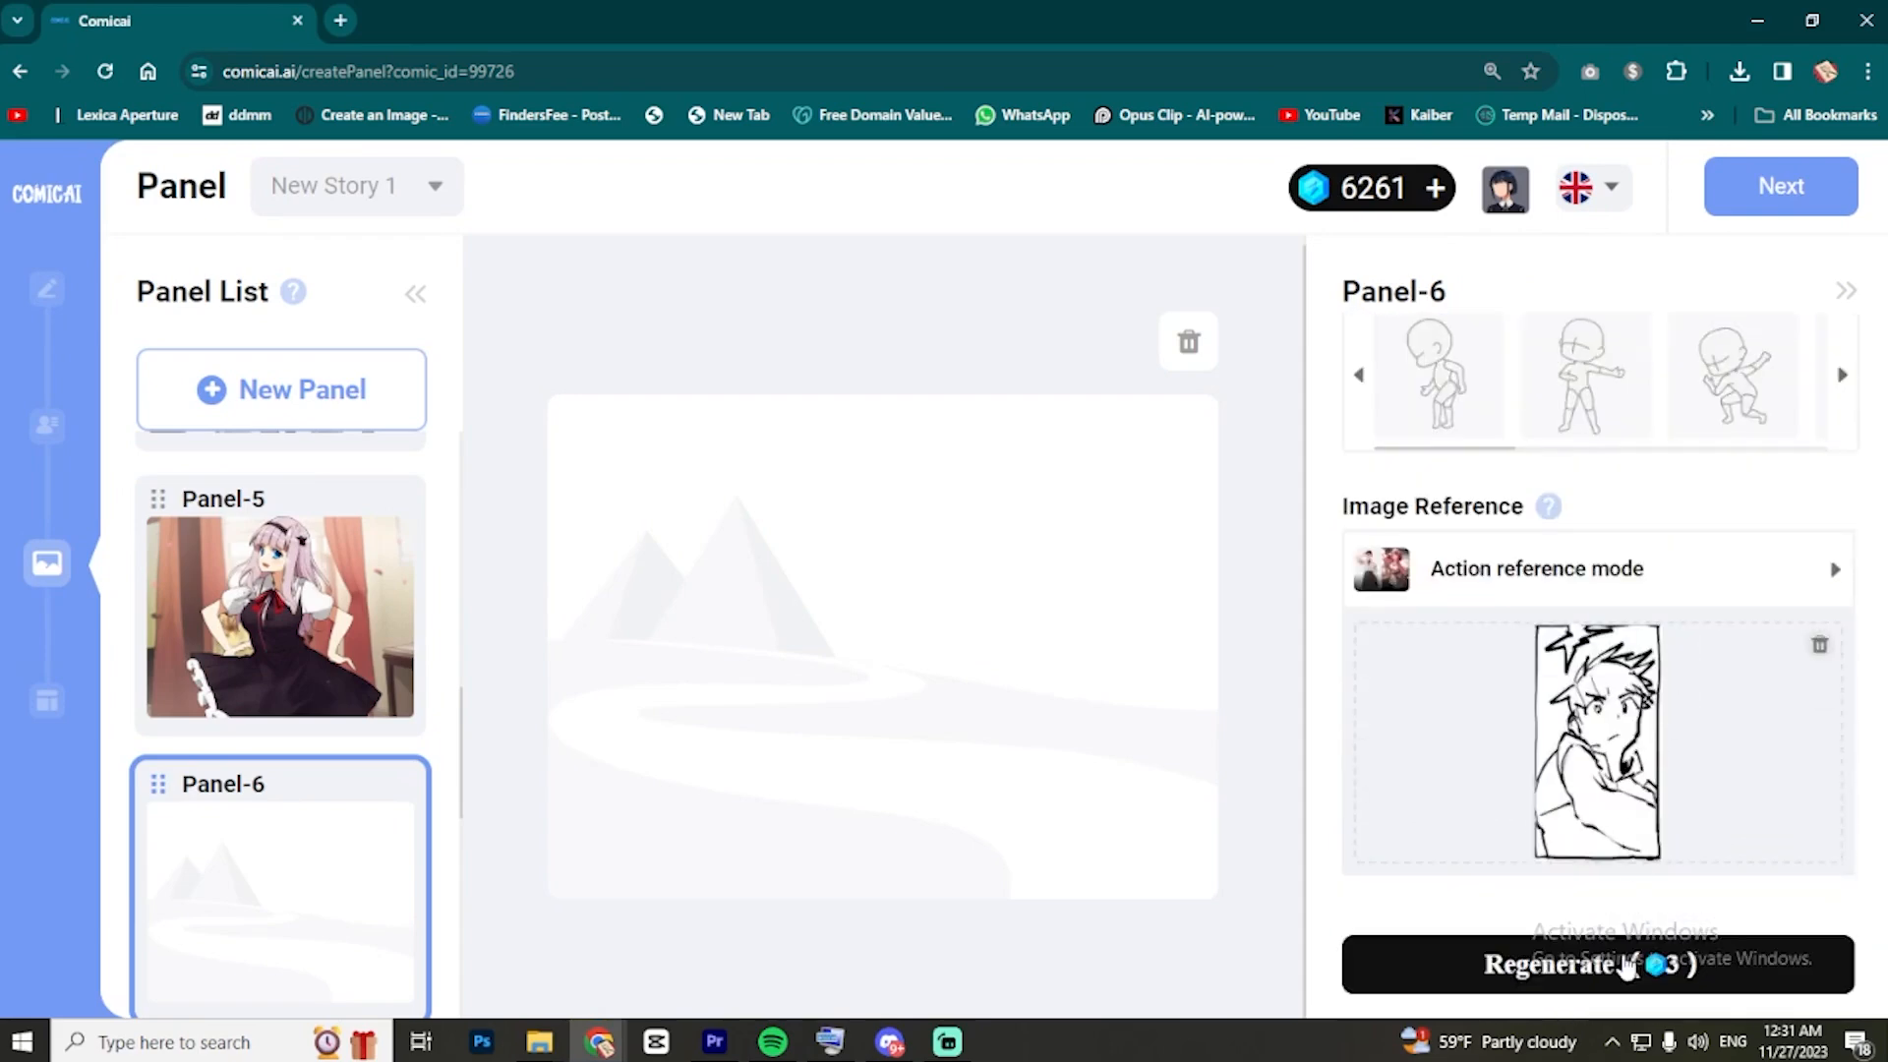
left_click(1628, 966)
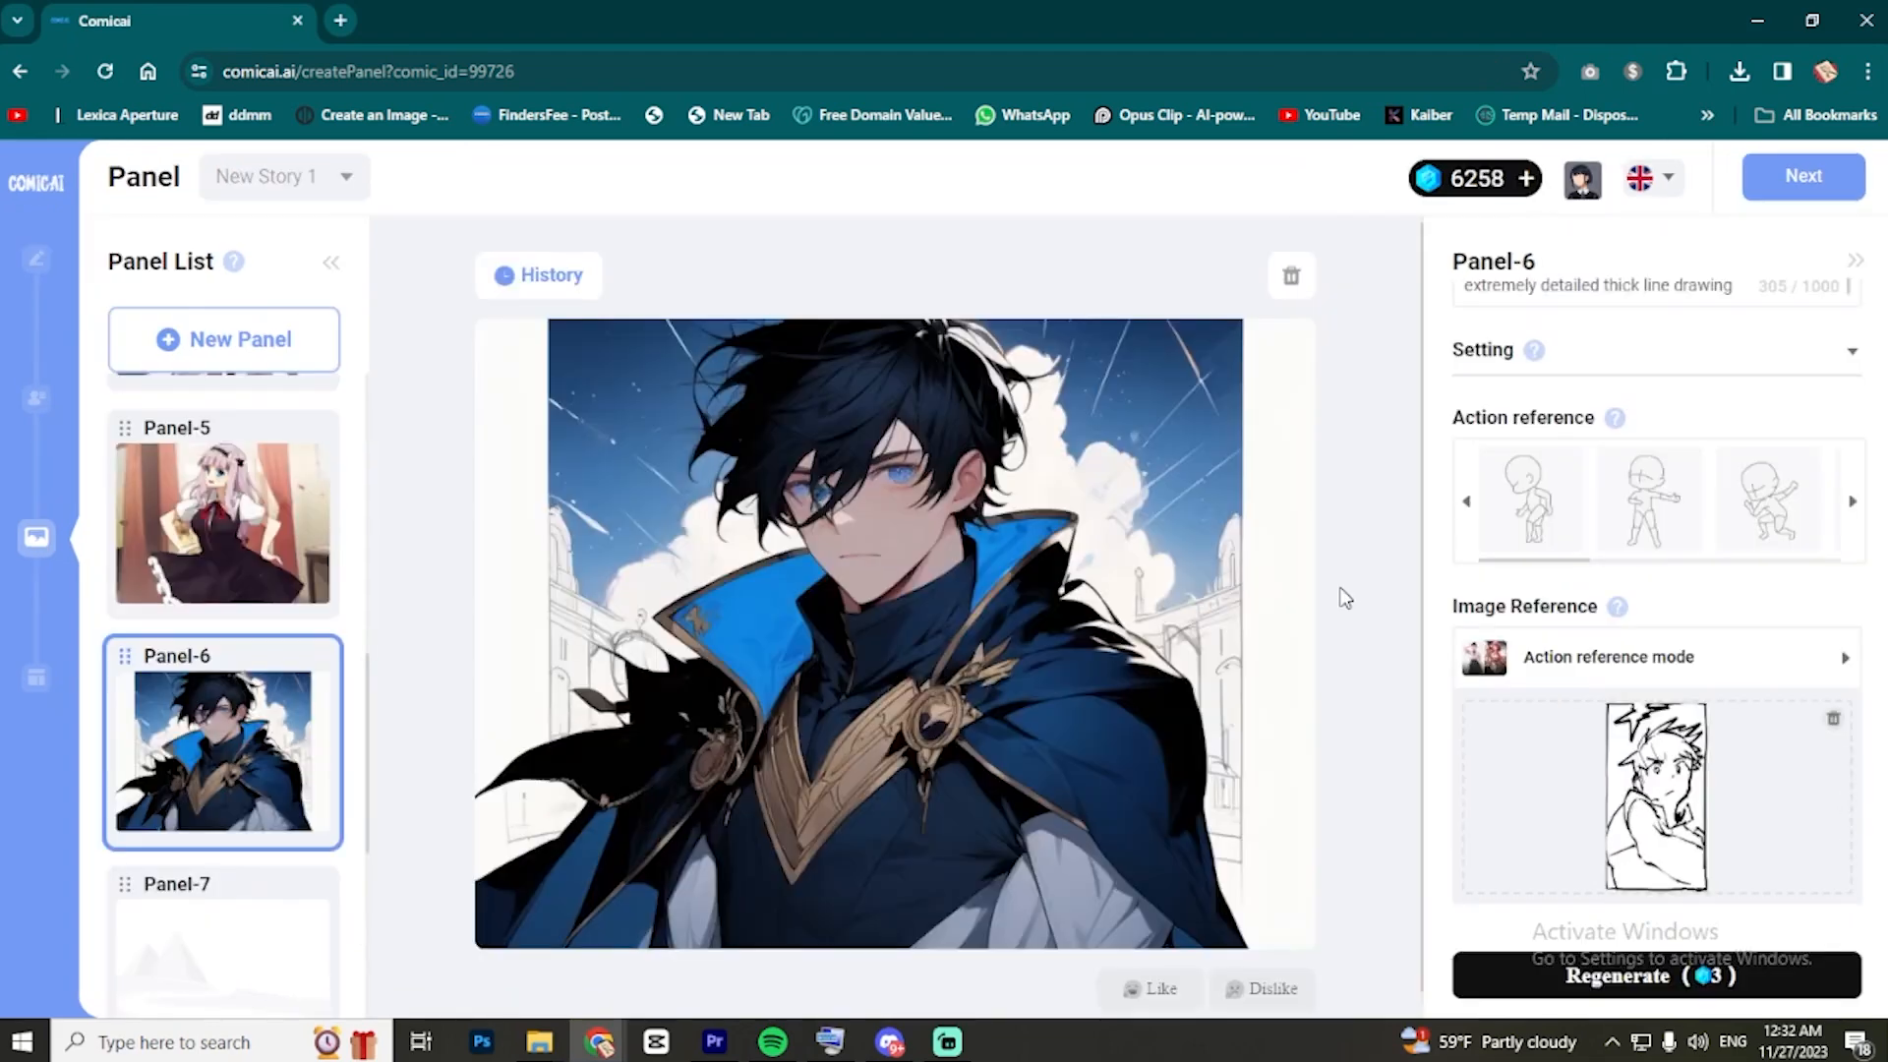
- Regenerate Panel-6's caped character image using the same description and sketch reference
scroll(976, 641, "down", 1)
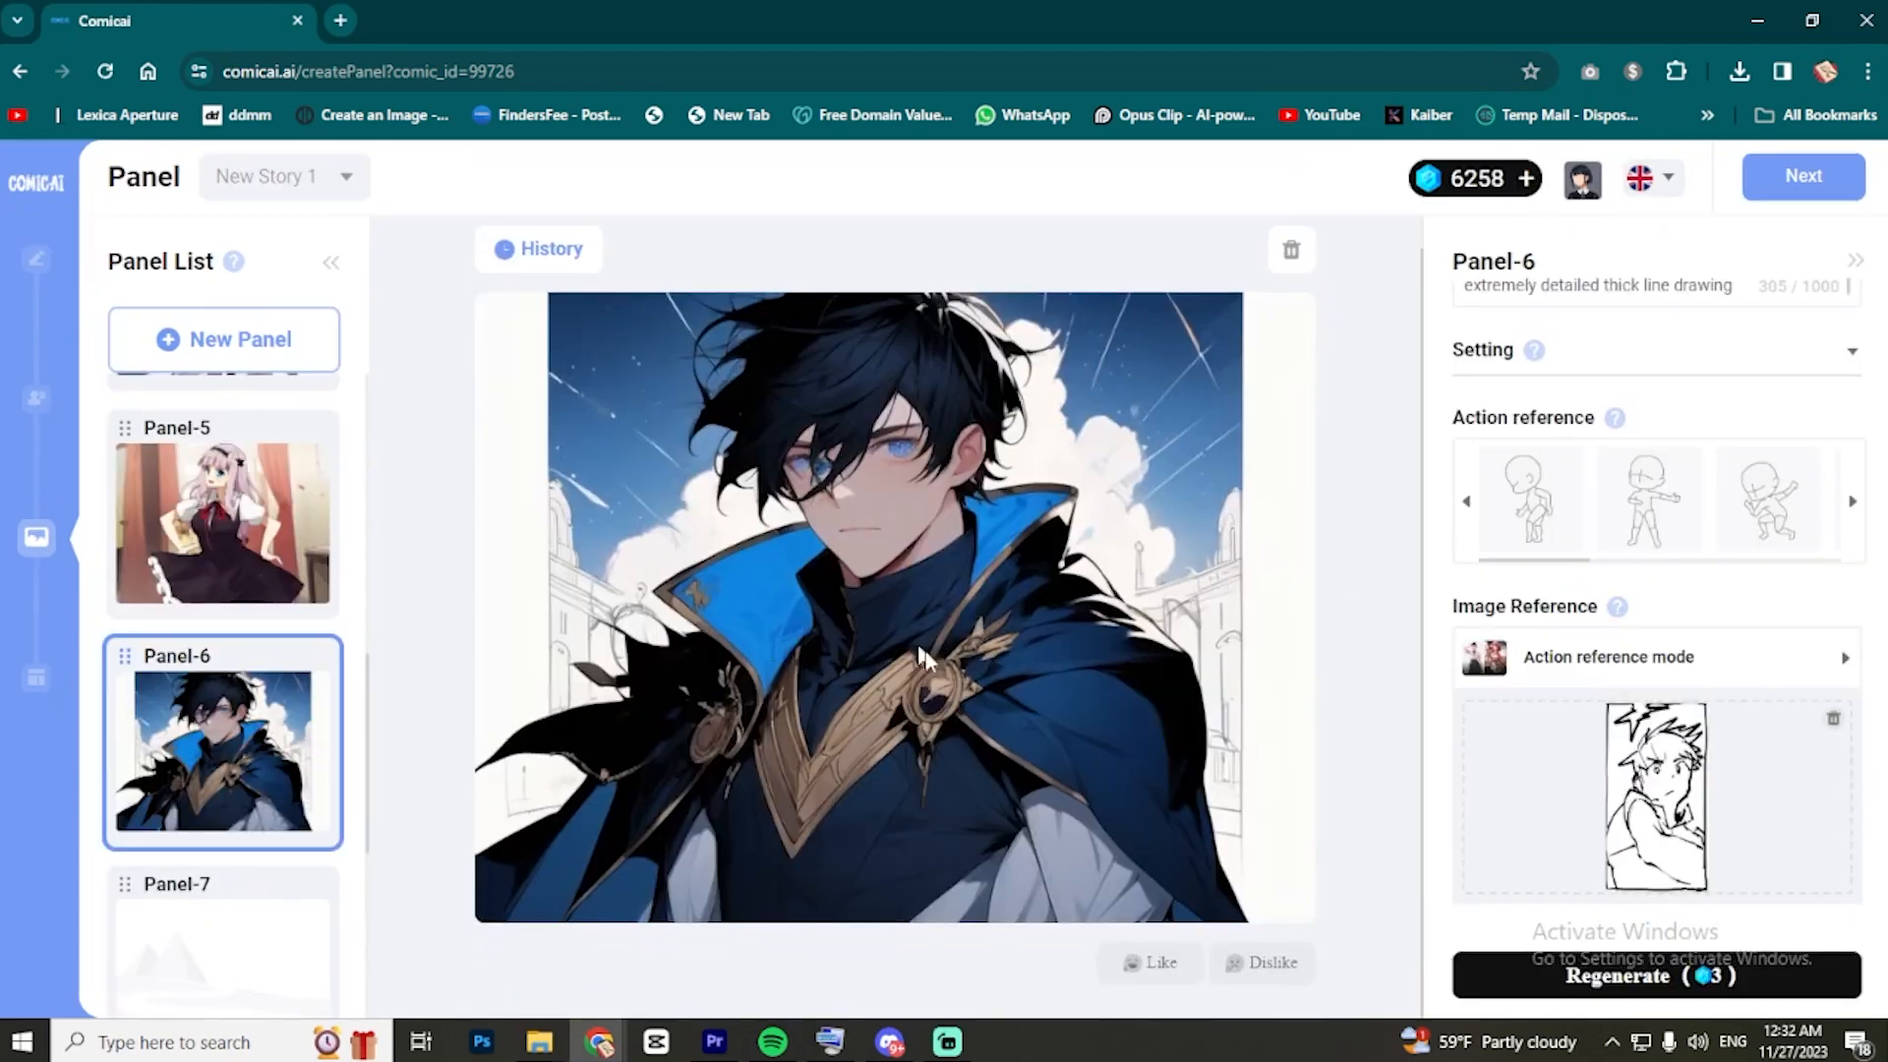
scroll(935, 663, "up", 1)
scroll(1003, 711, "down", 1)
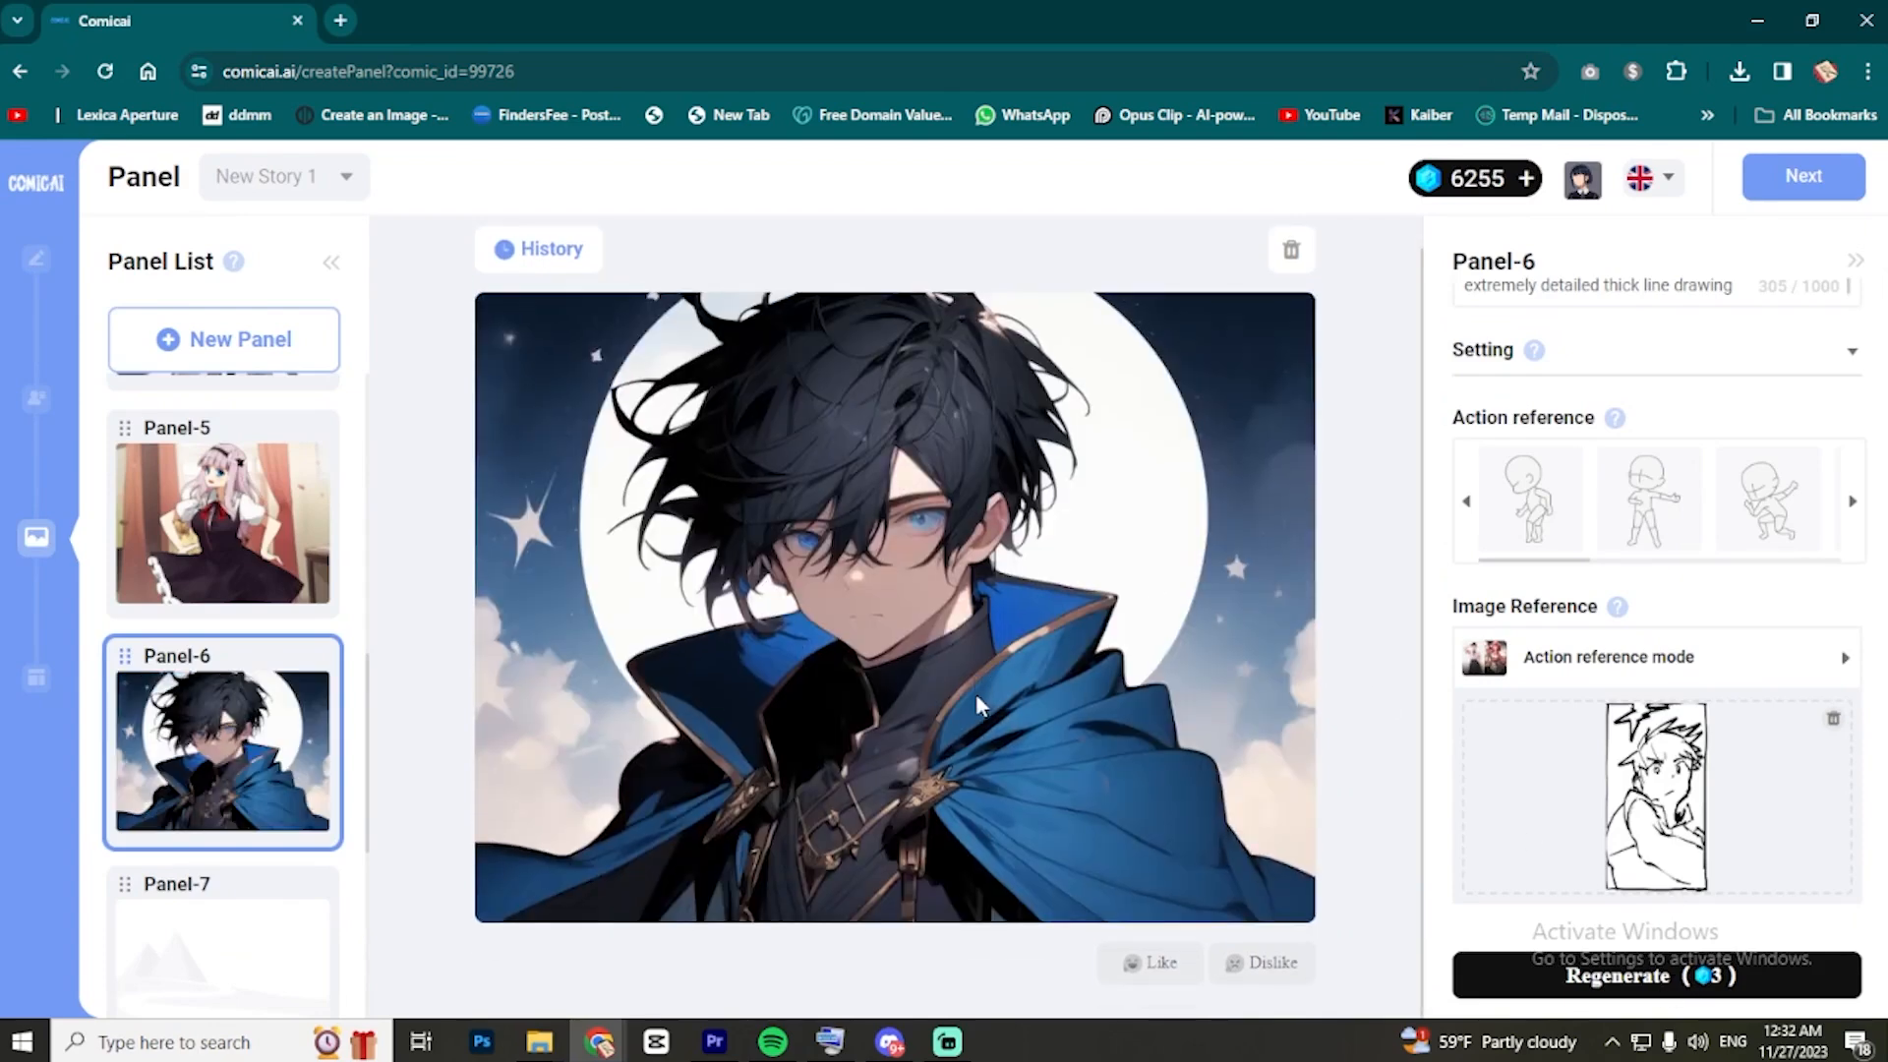
left_click(1618, 975)
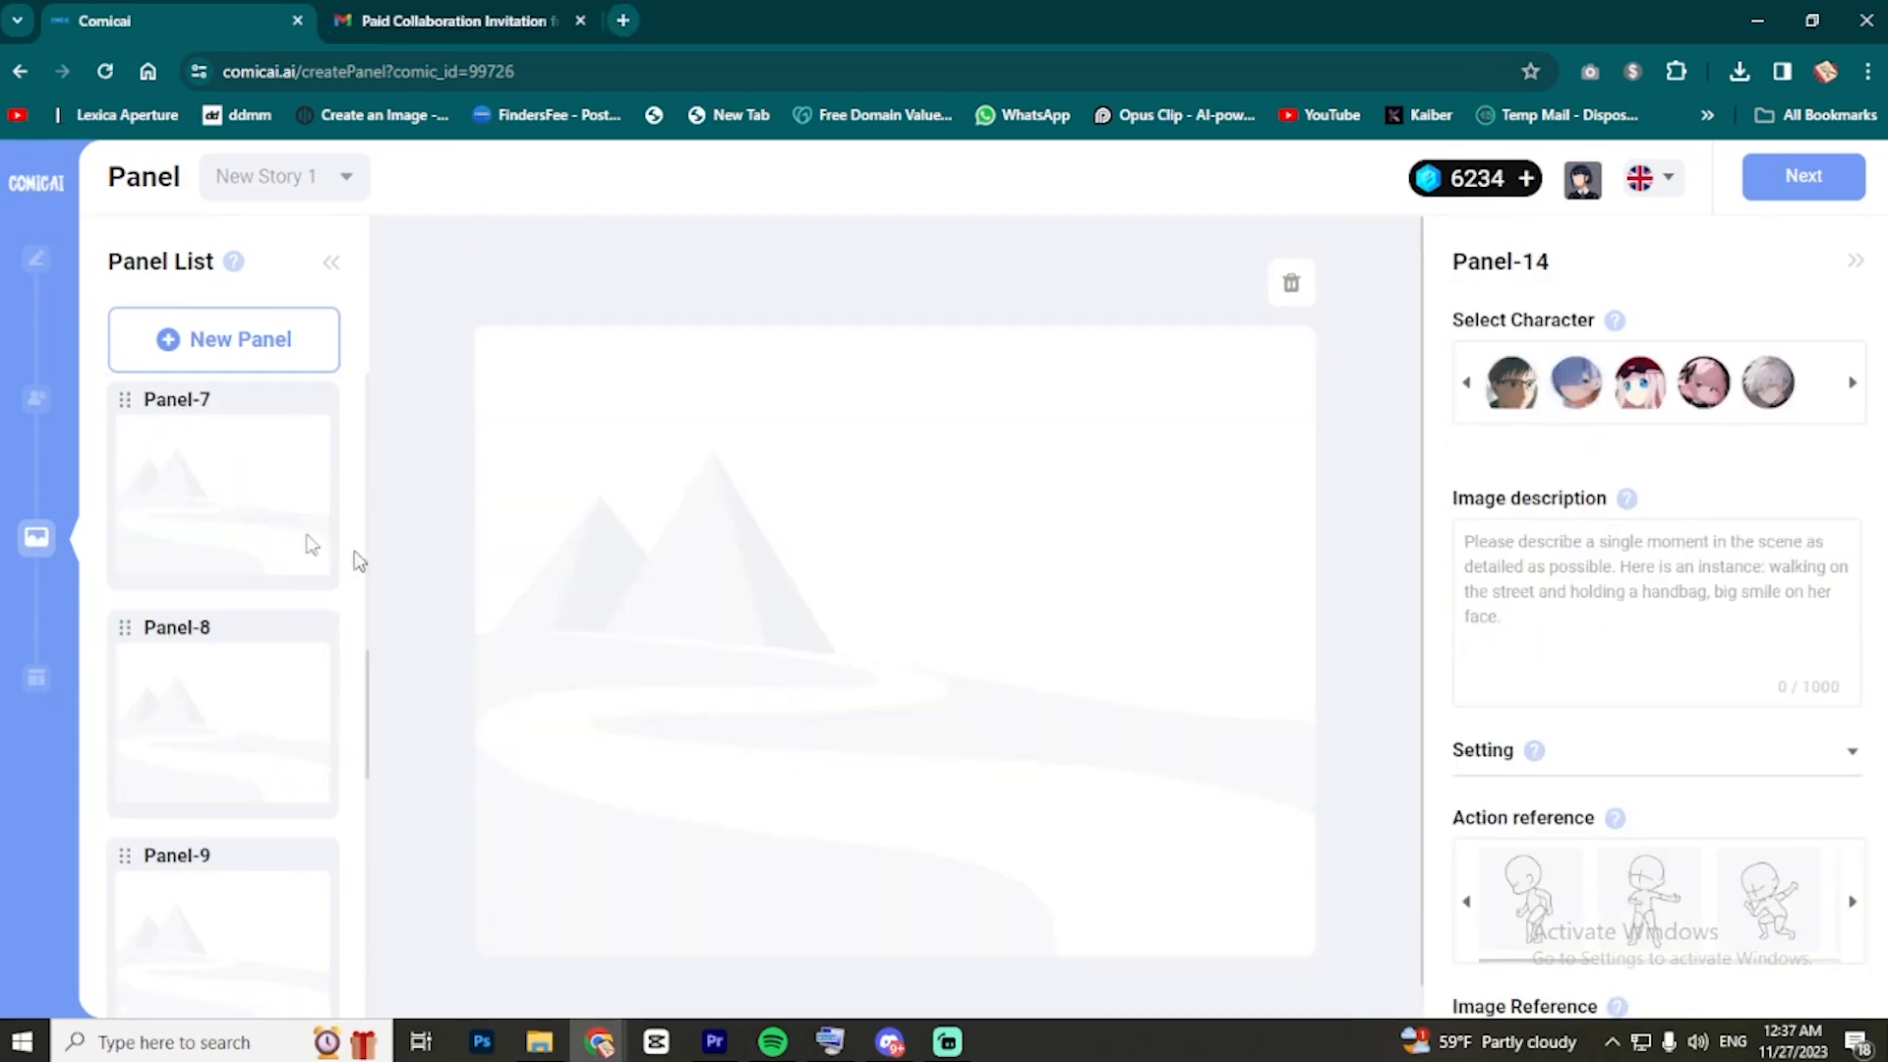
- Describe Panel-7 as "1adult woman, bangs, brown hair, green eyes, cloud solo, upper body" with quality tags, and generate its image twice from the woman's sketch
left_click(284, 569)
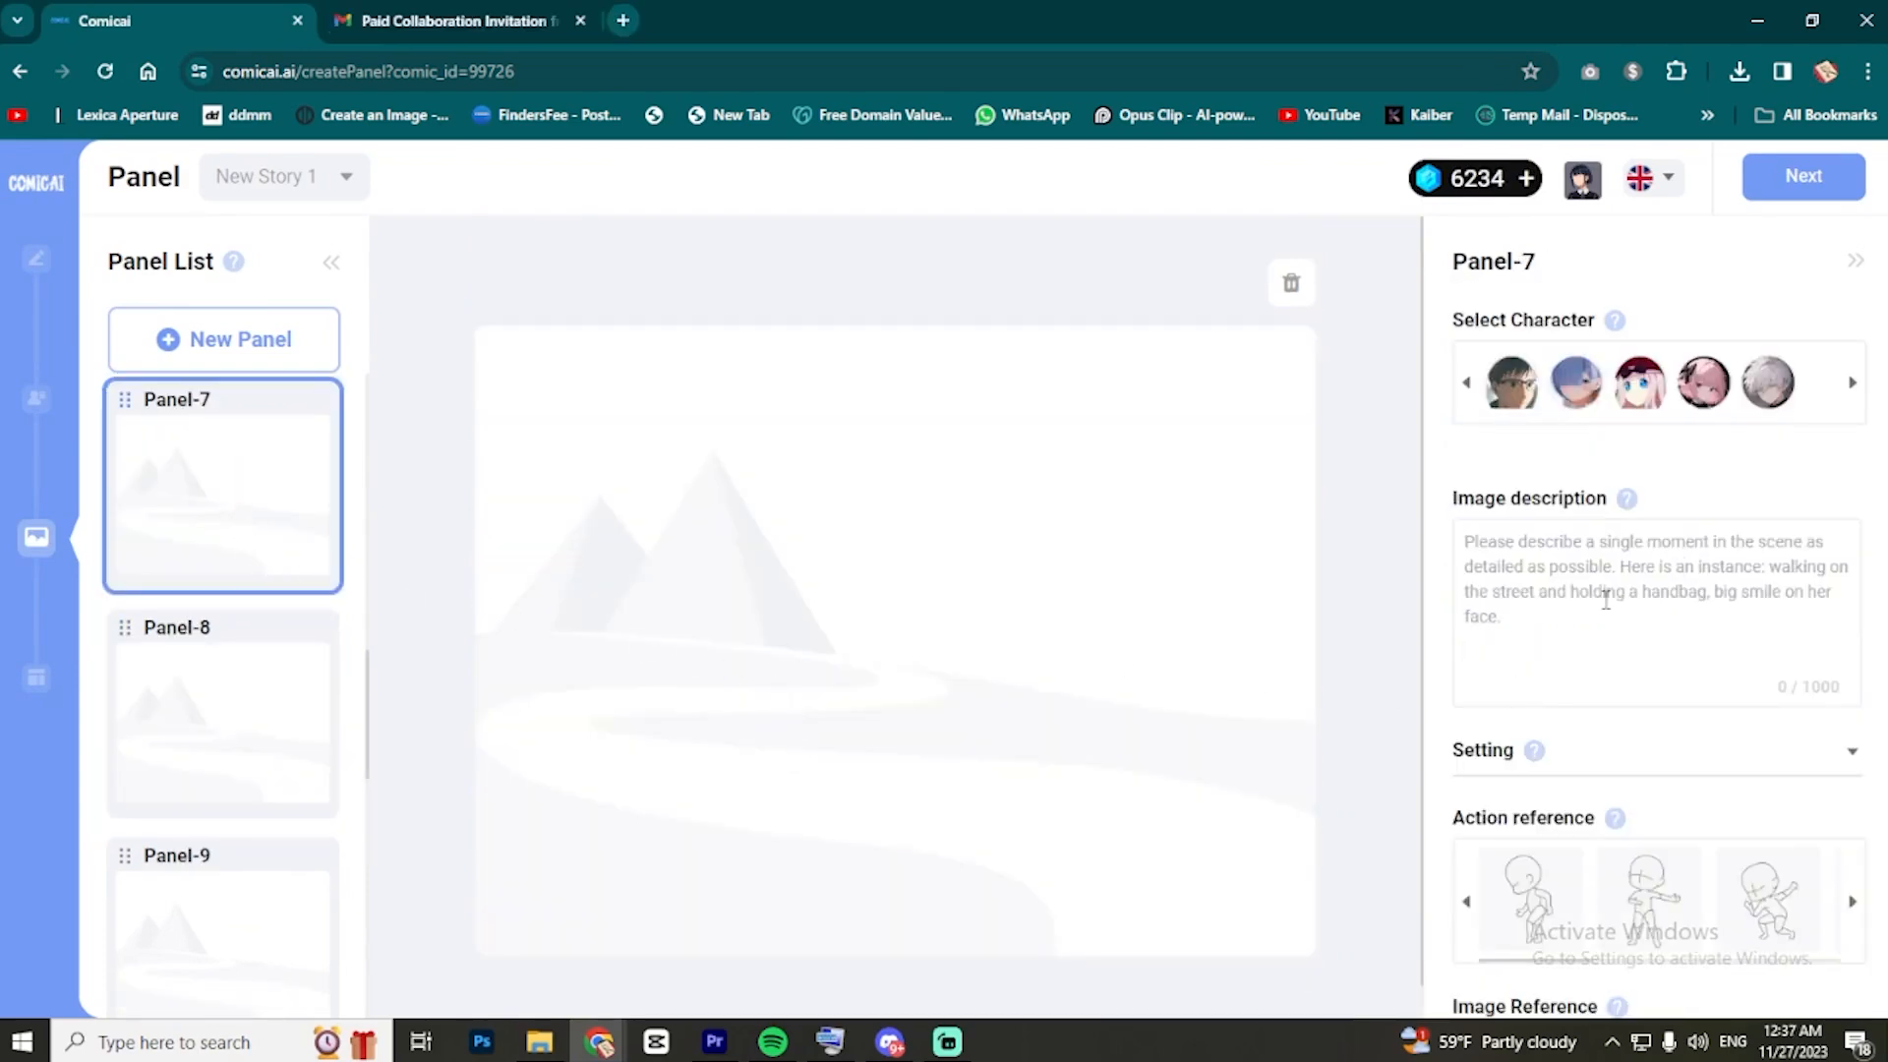
scroll(1606, 599, "down", 3)
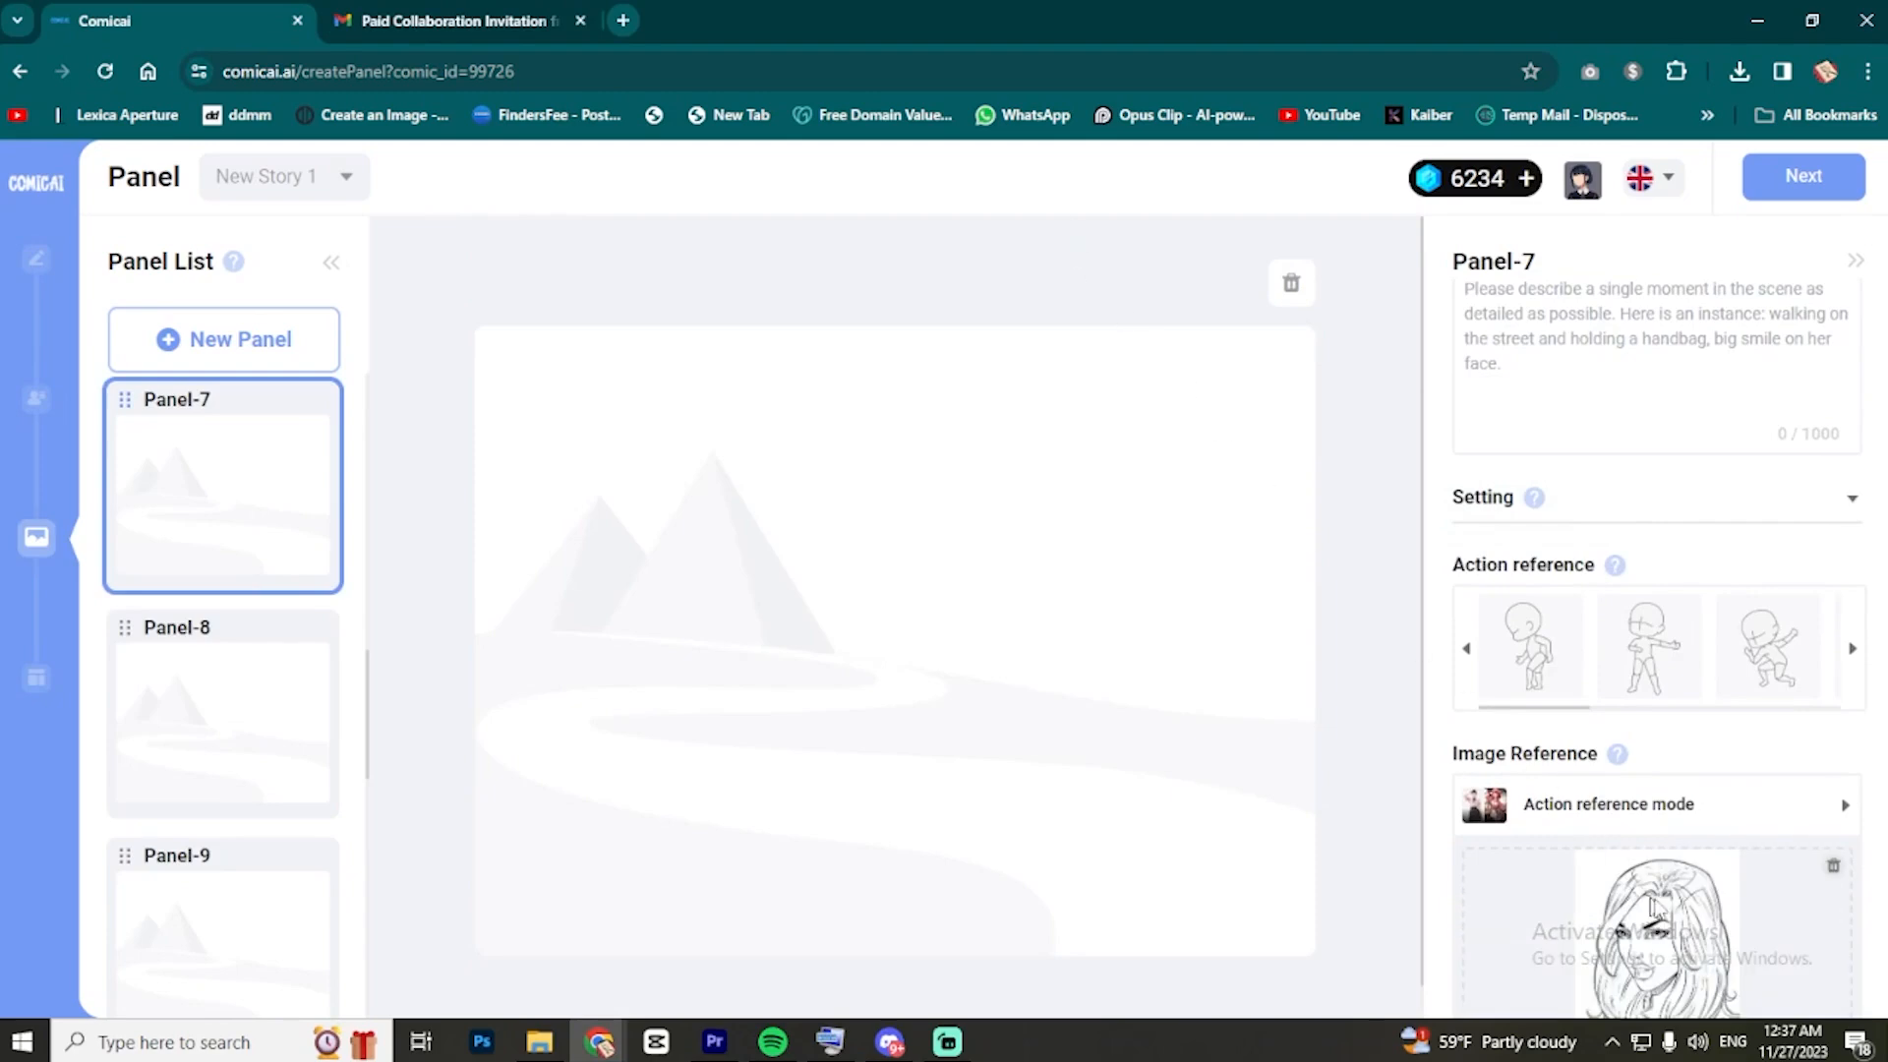
scroll(1627, 885, "down", 2)
scroll(1684, 772, "up", 4)
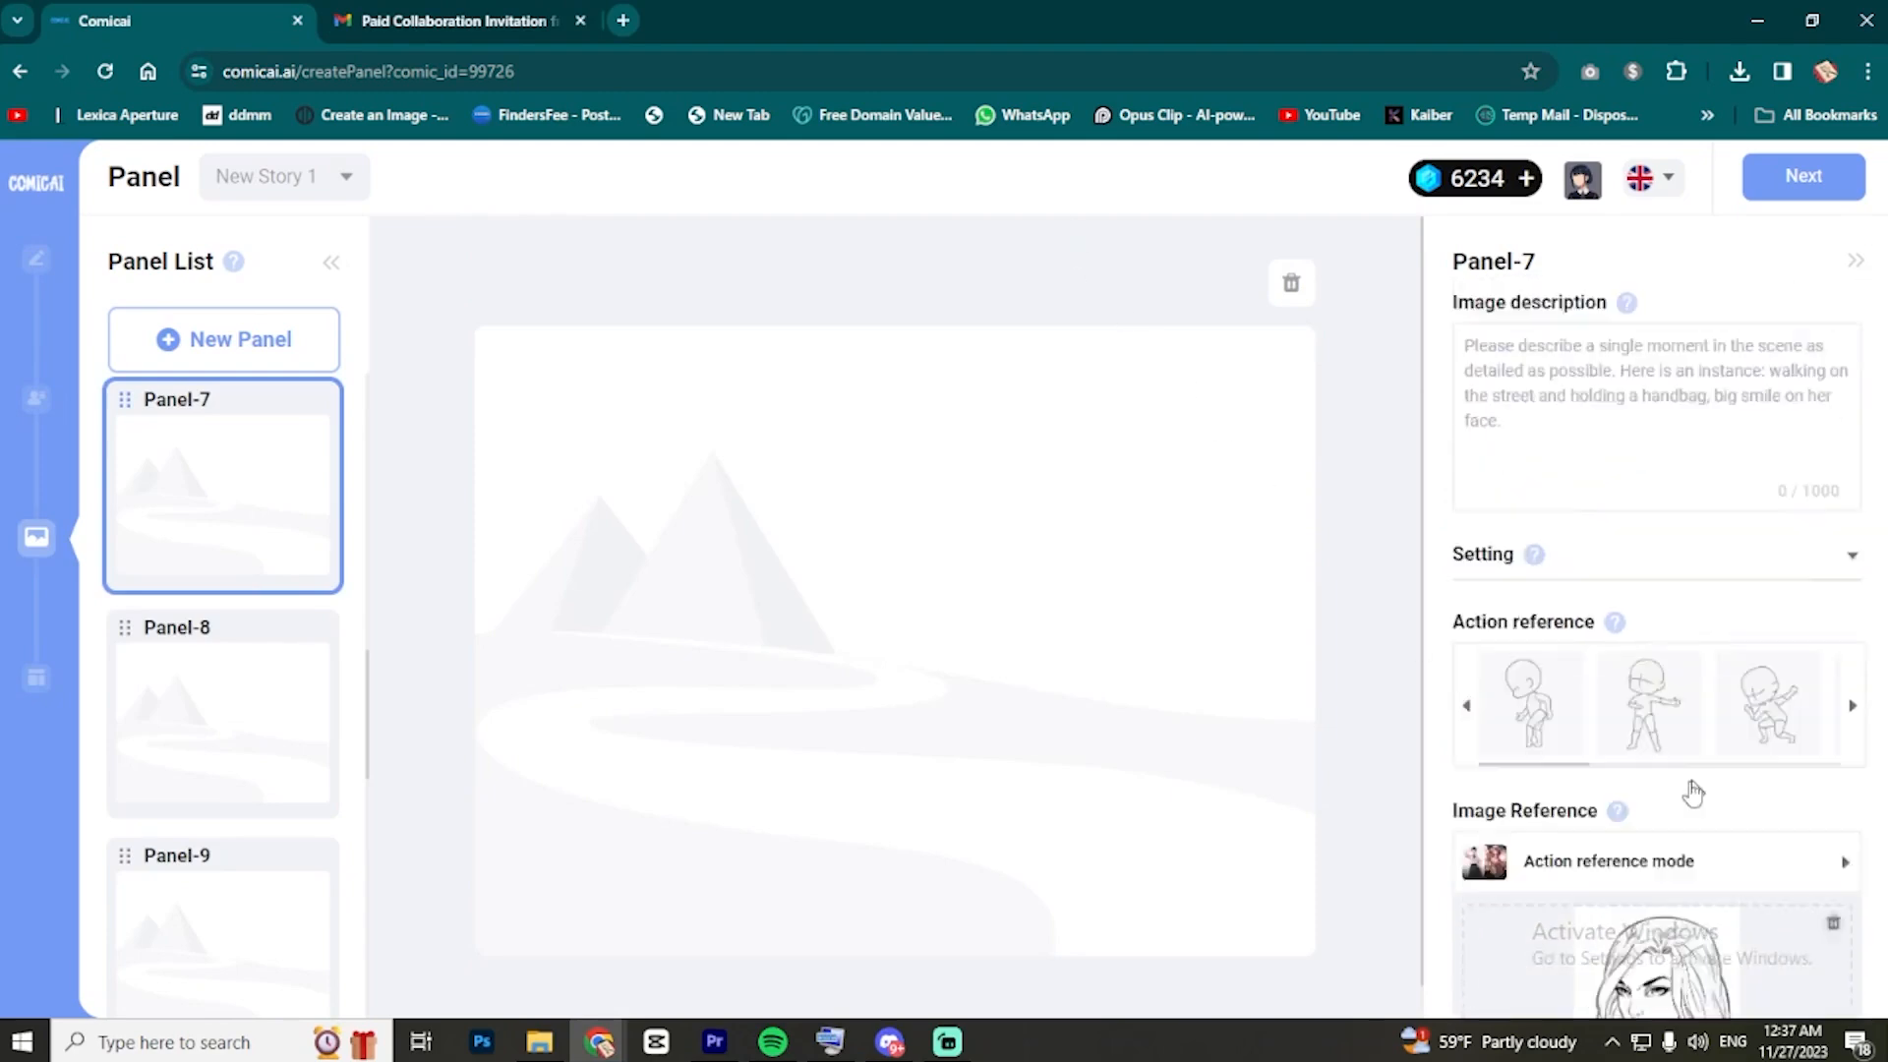
type("1adult woman, bangs, brown hair, green eyes, cloud solo, upper body,4k, high quality, highly detailed, background, midnight, clear, 4K, masterpiece, extremely detailed thick line drawing")
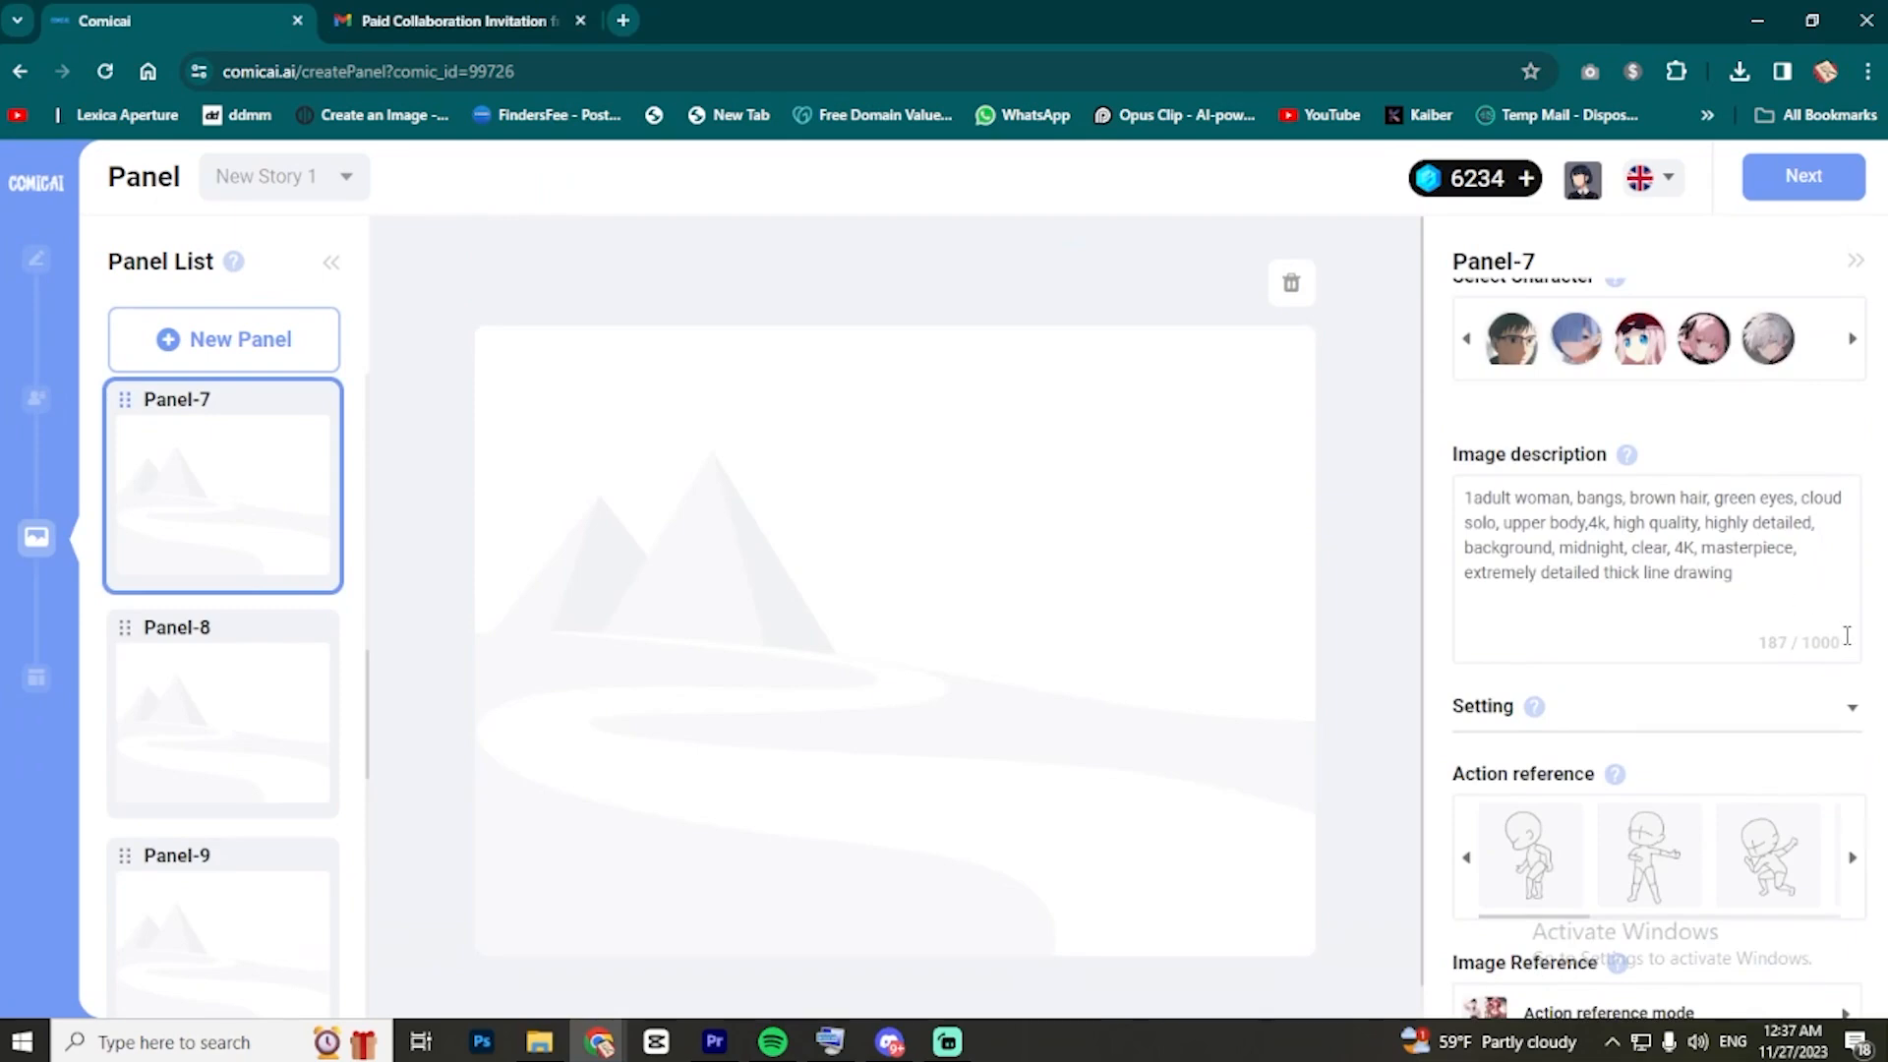
scroll(1672, 688, "down", 1)
scroll(1680, 649, "down", 2)
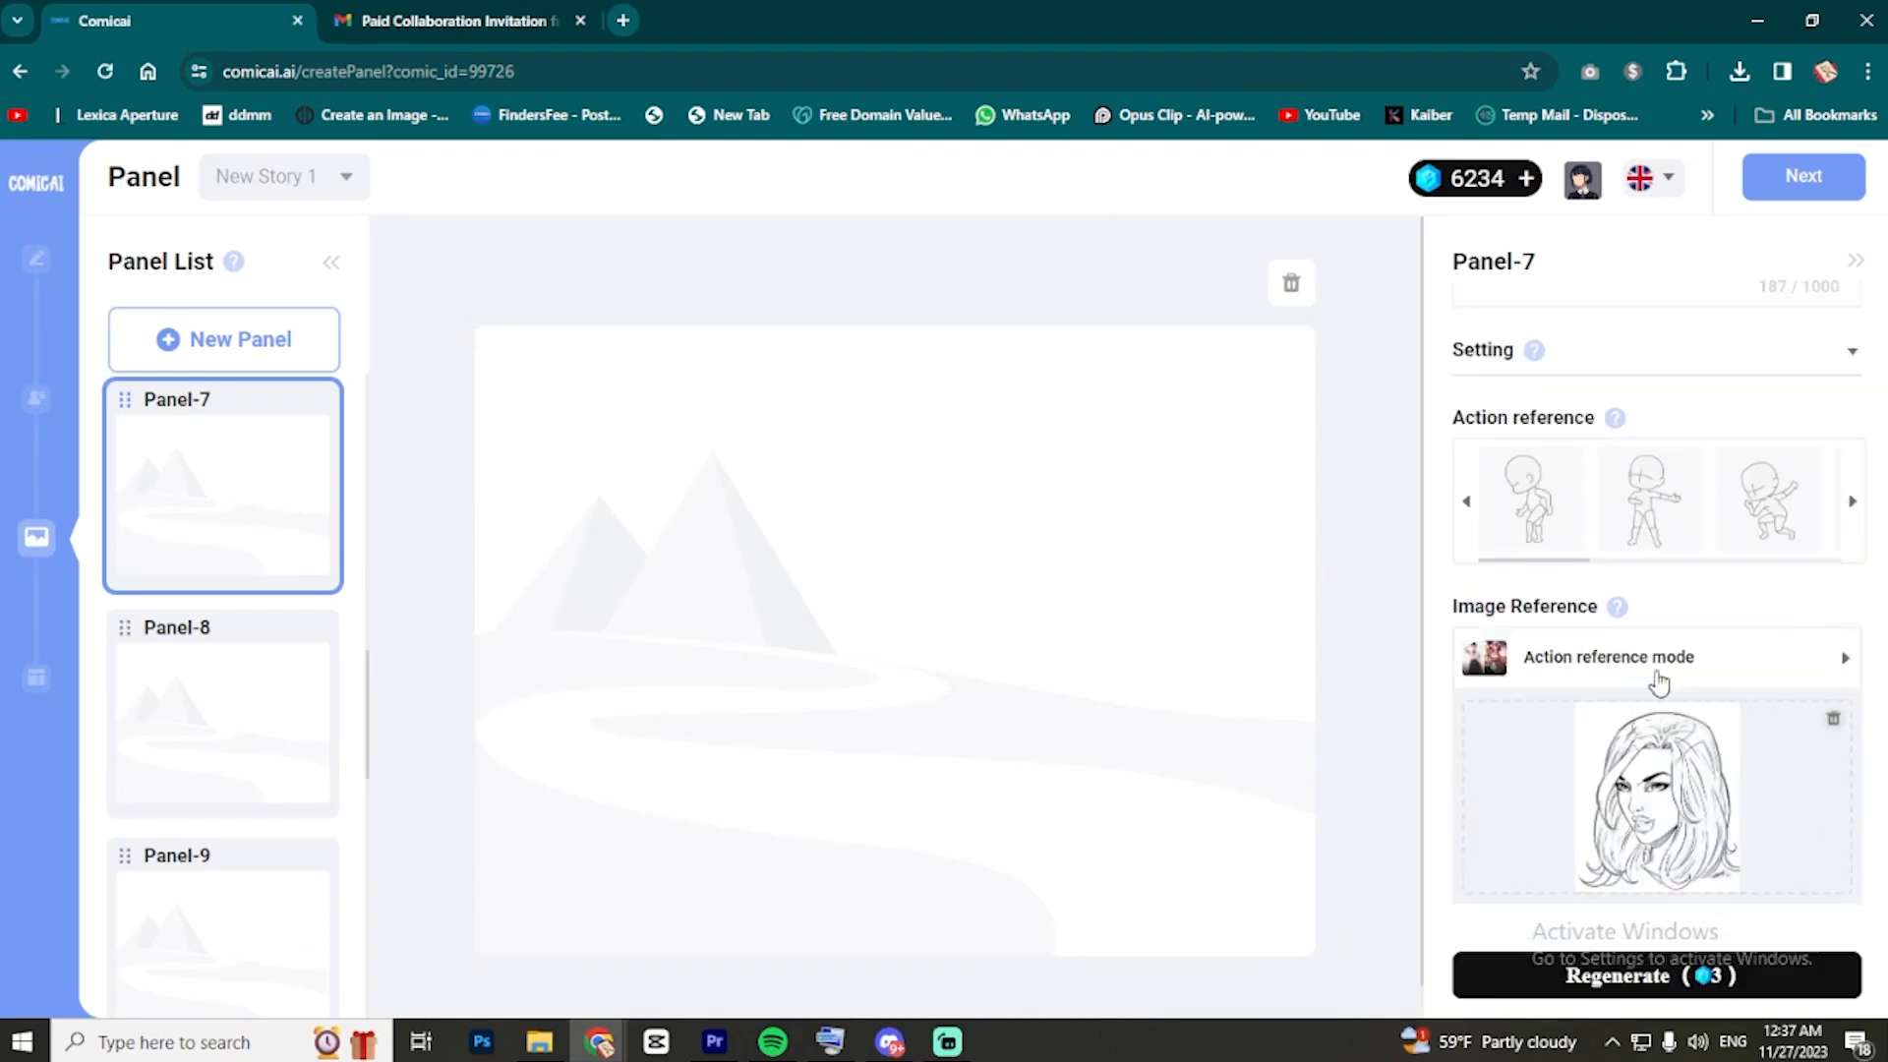
left_click(1534, 973)
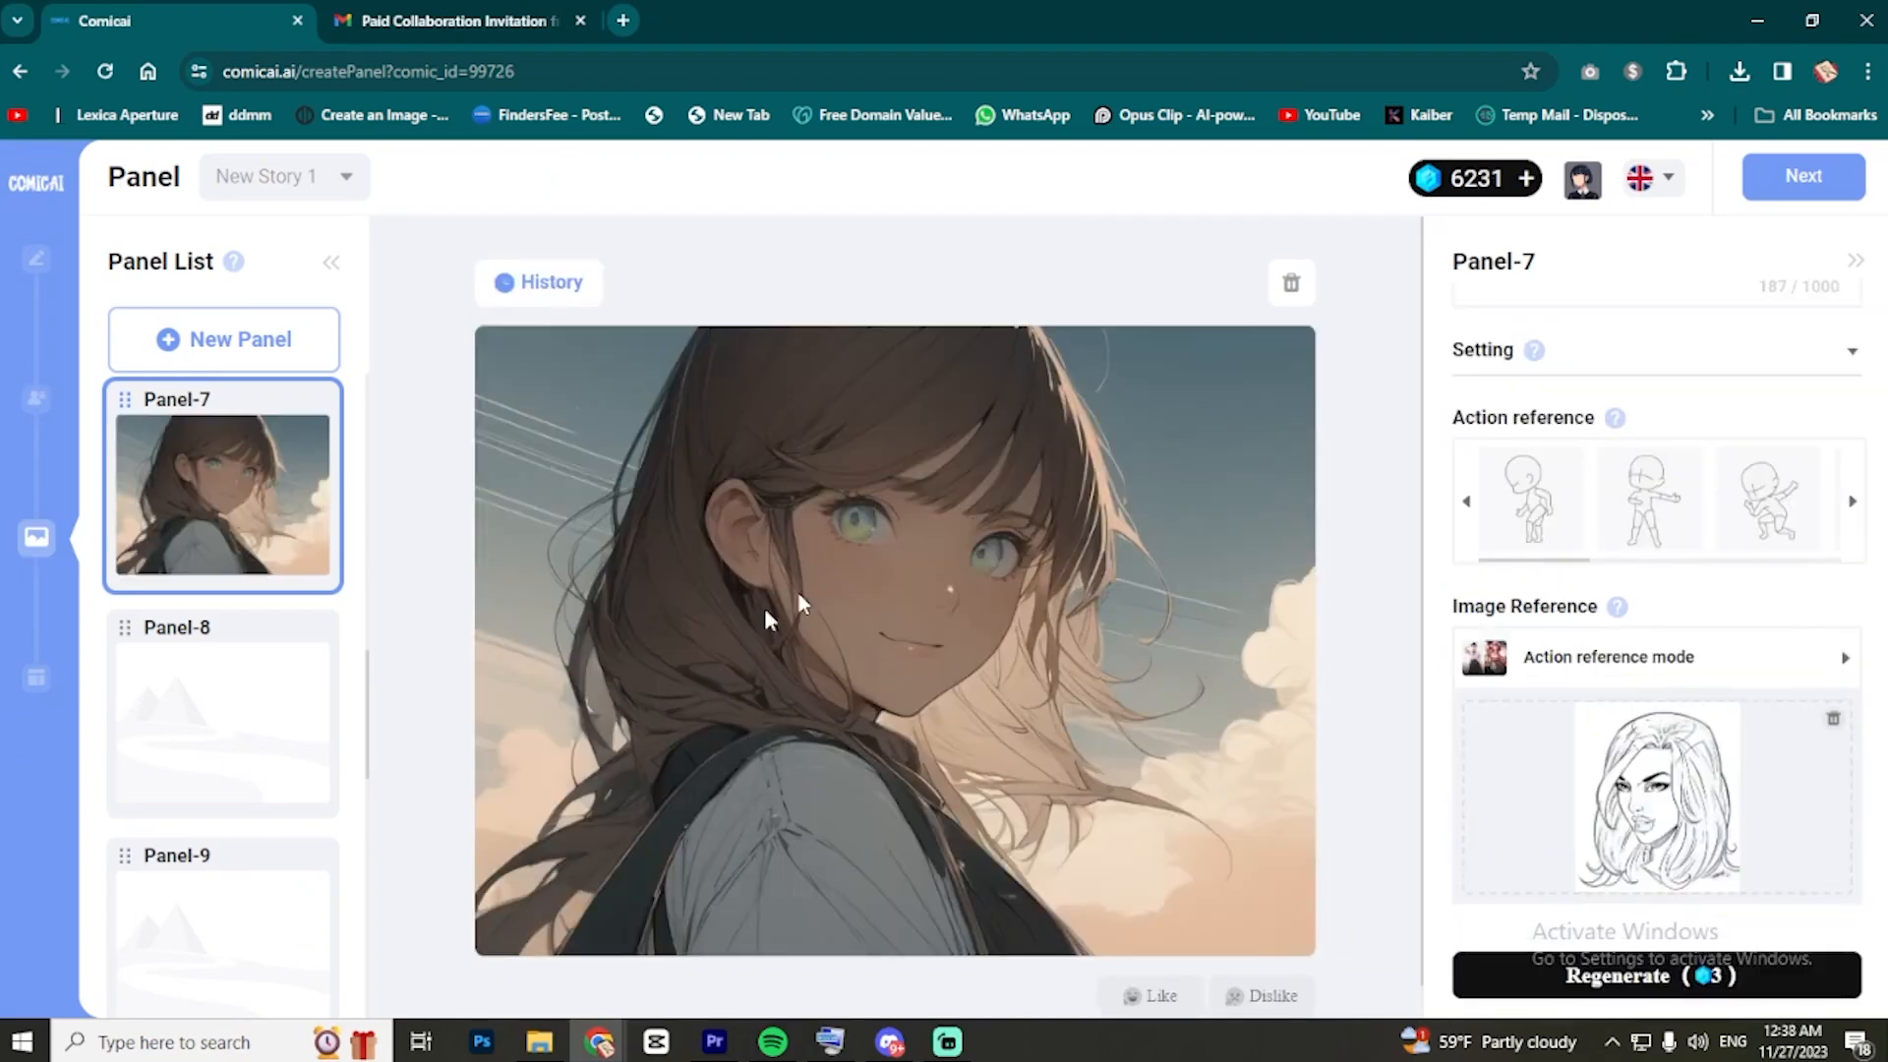
left_click(1701, 978)
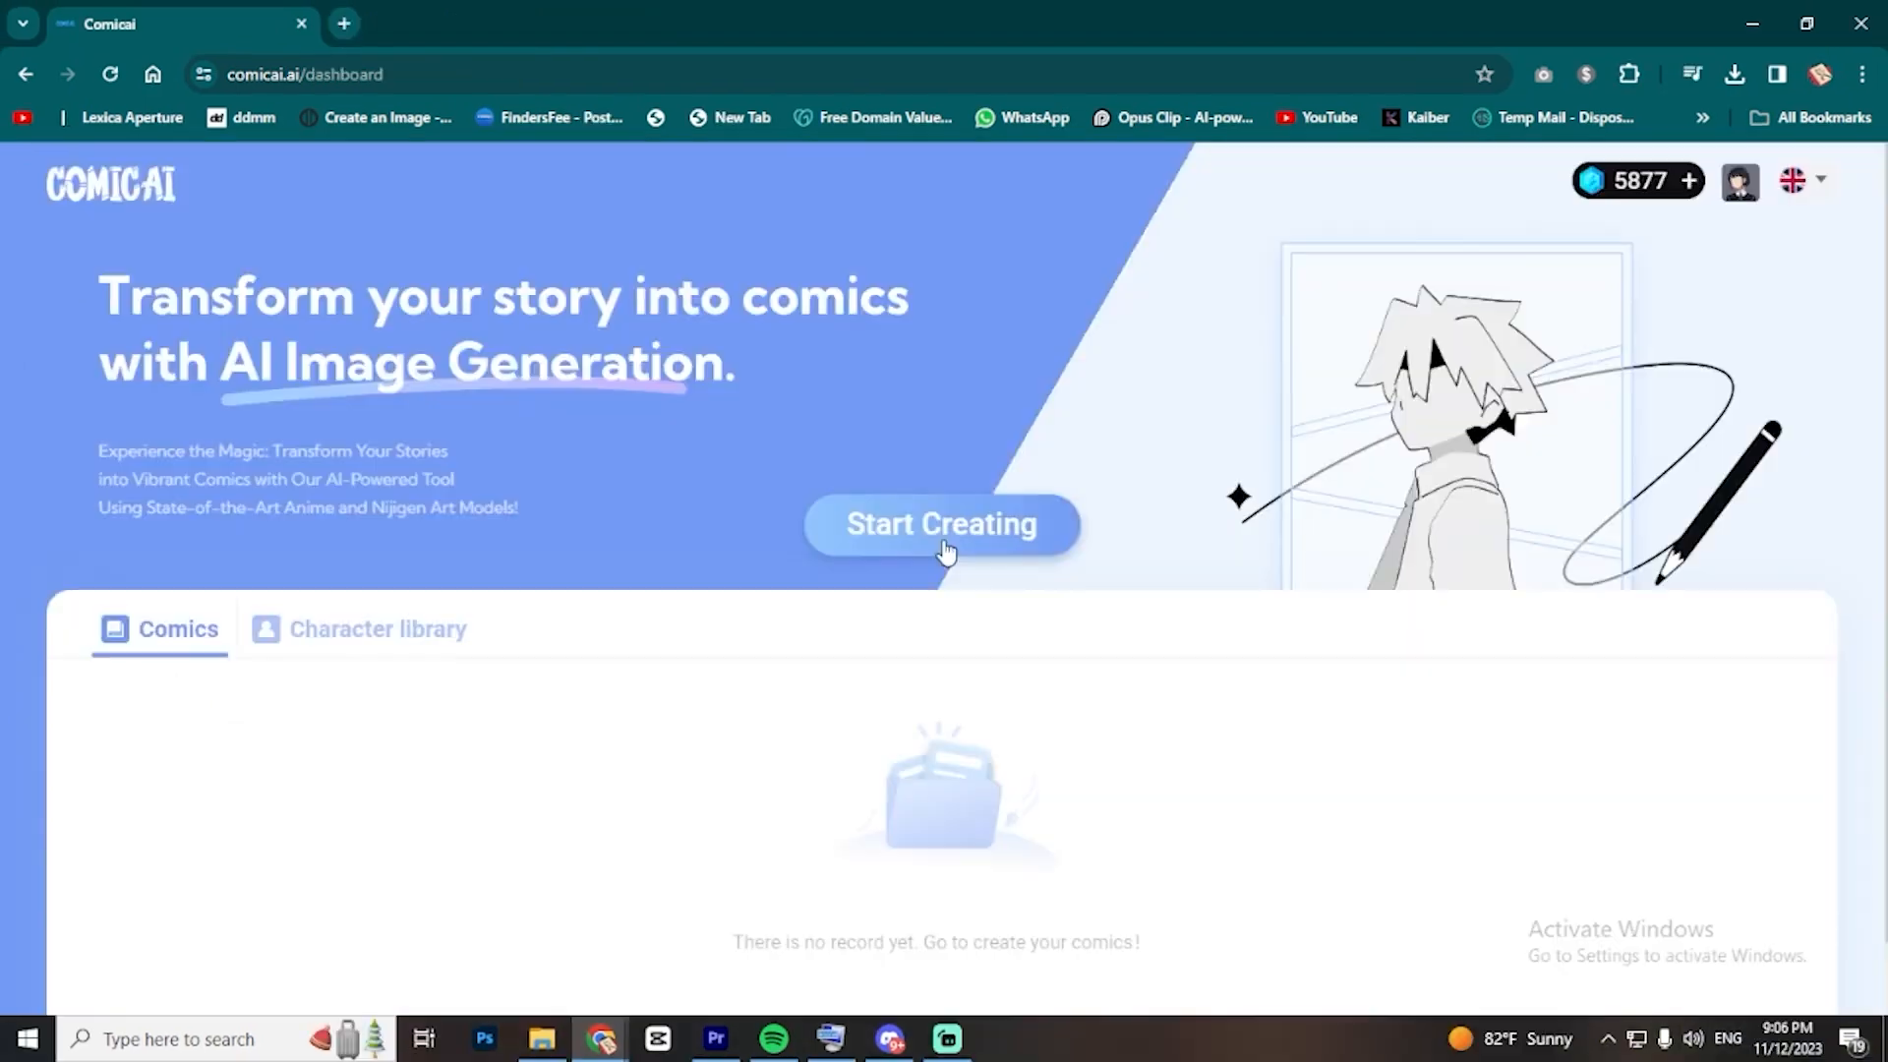
- Create a new comic titled "chinese invasion" with the creator name and Normal anime style, and dismiss the browser's password update prompt
left_click(942, 539)
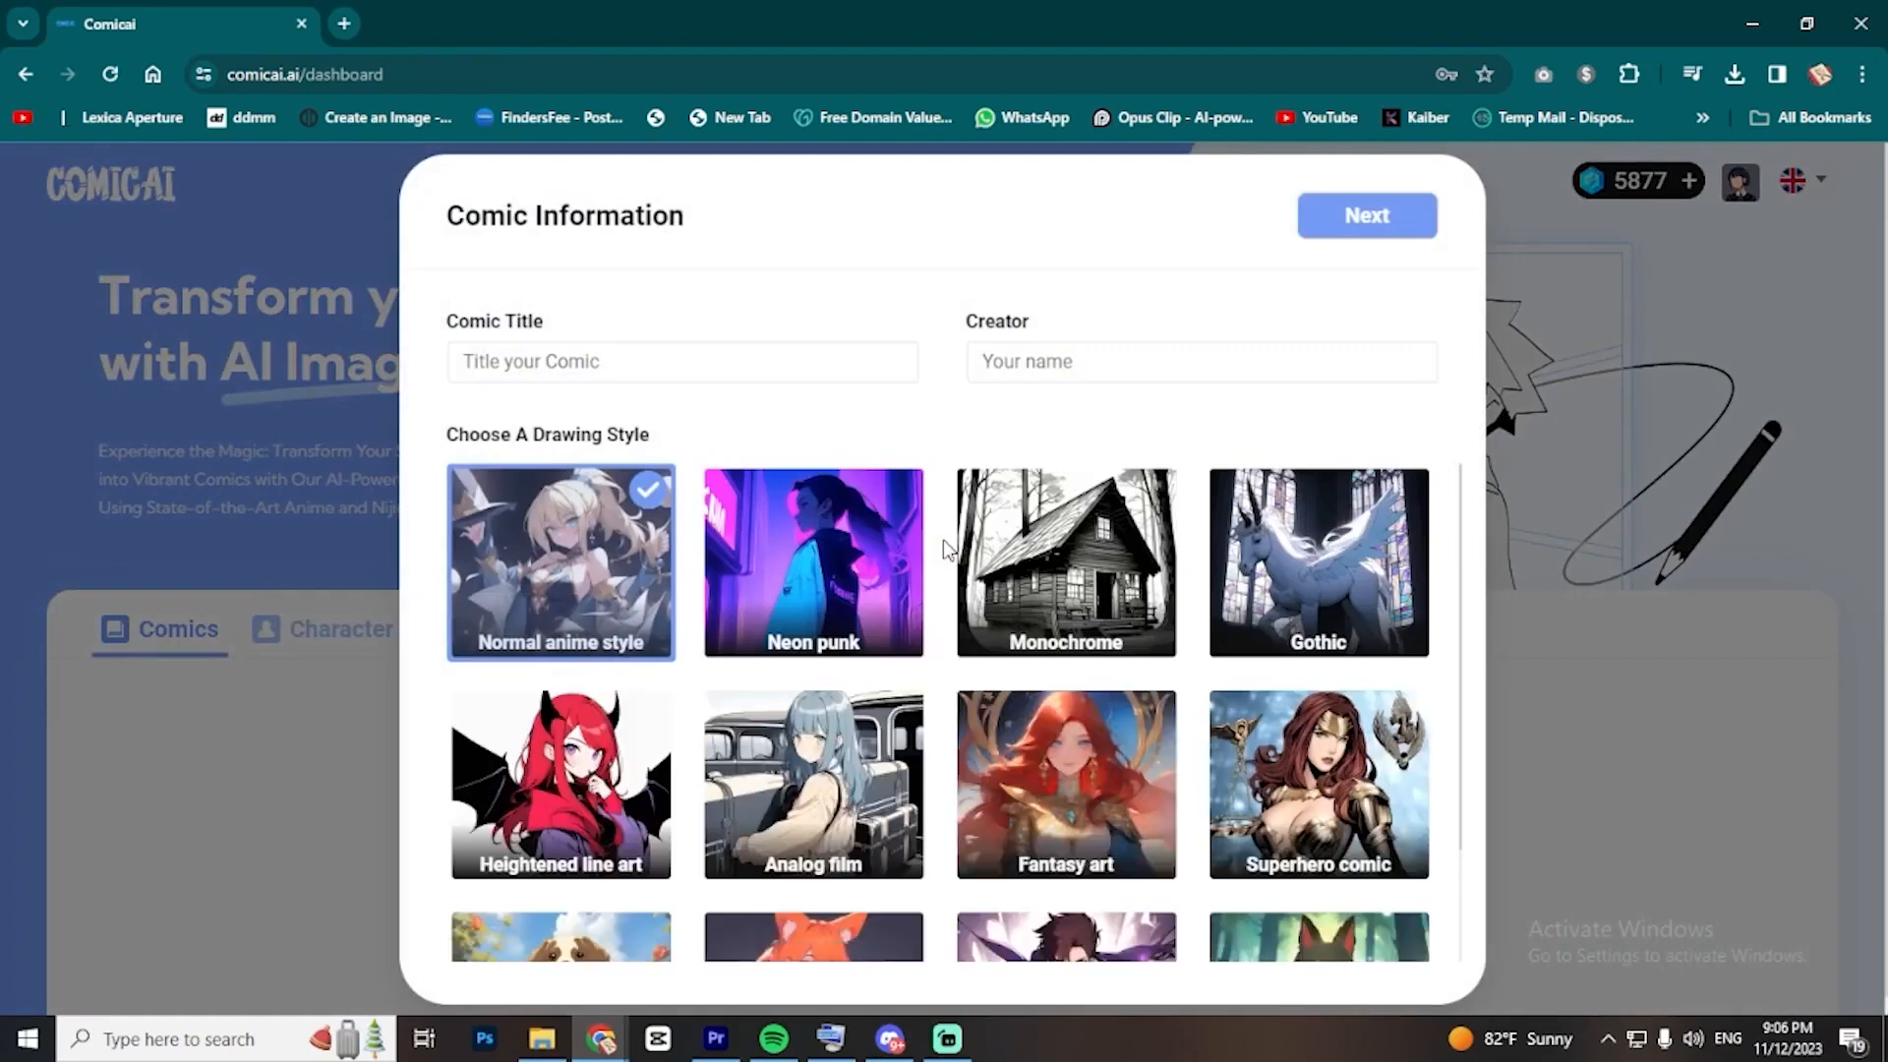
scroll(944, 547, "down", 2)
scroll(976, 674, "up", 1)
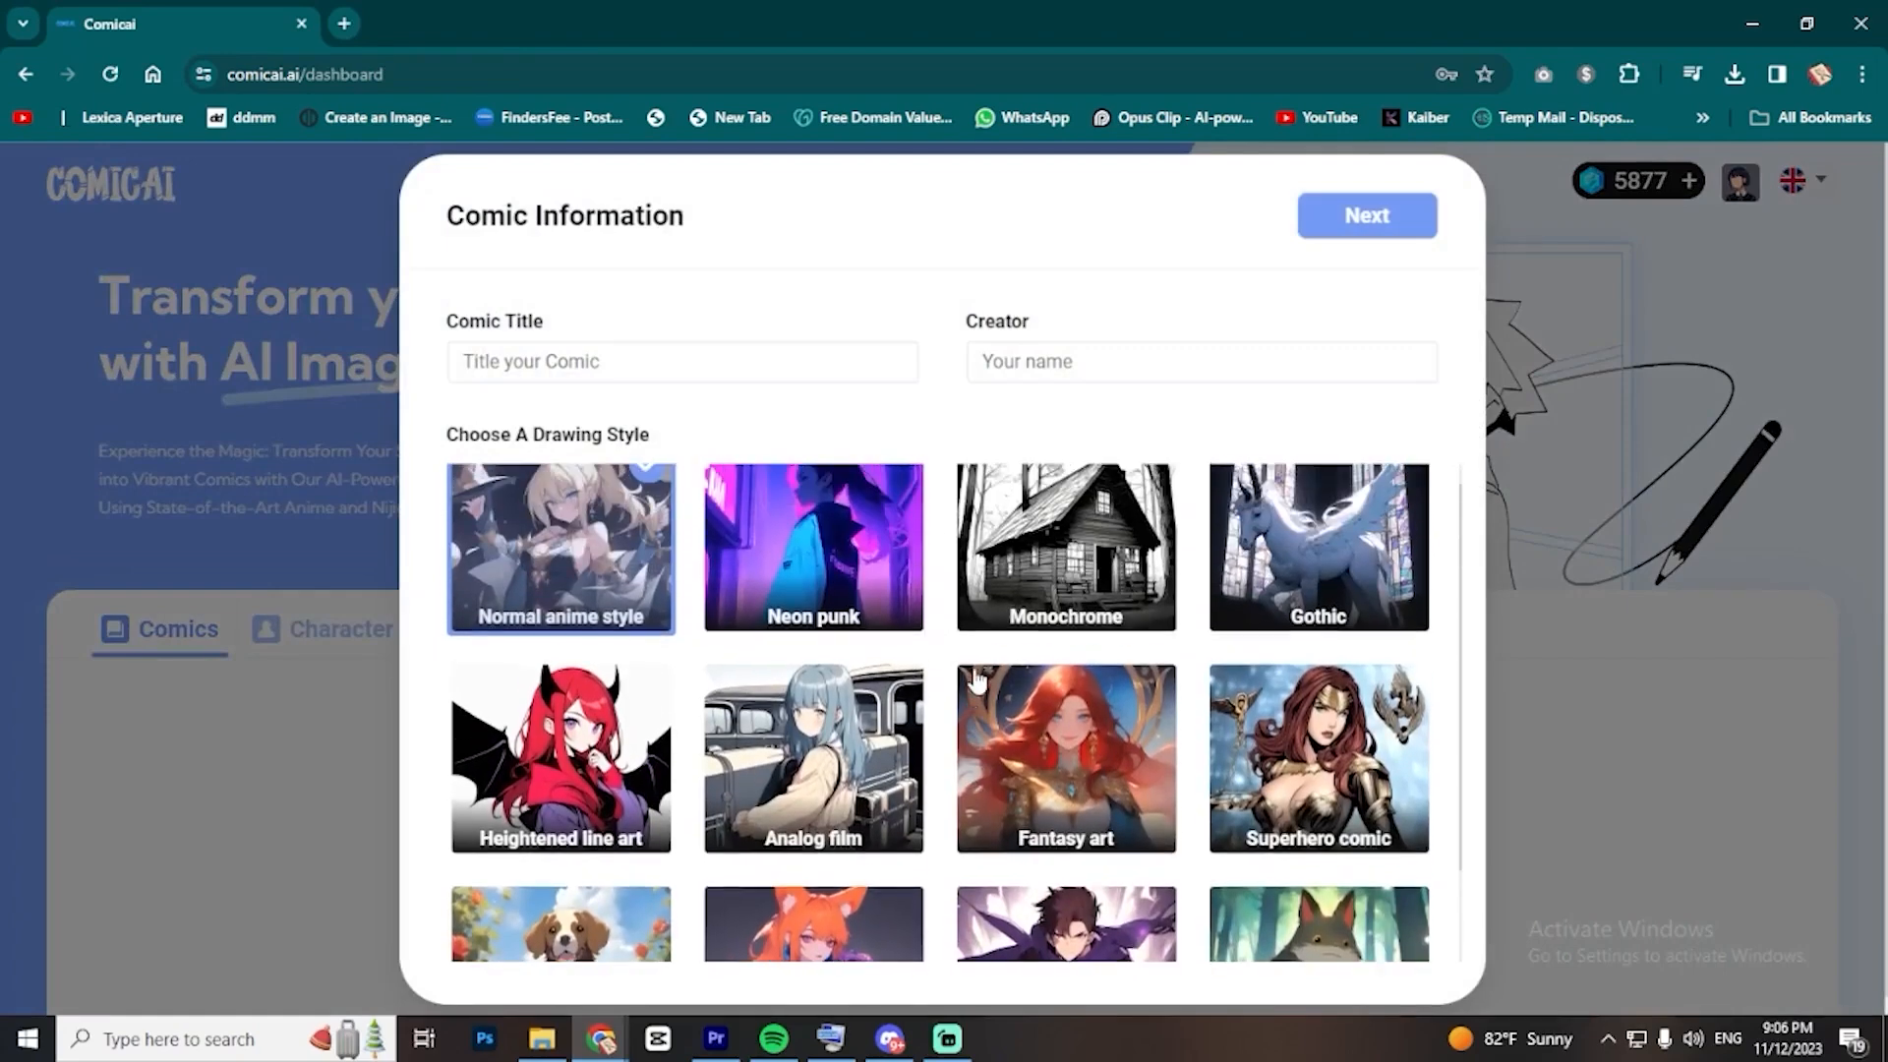
left_click(888, 578)
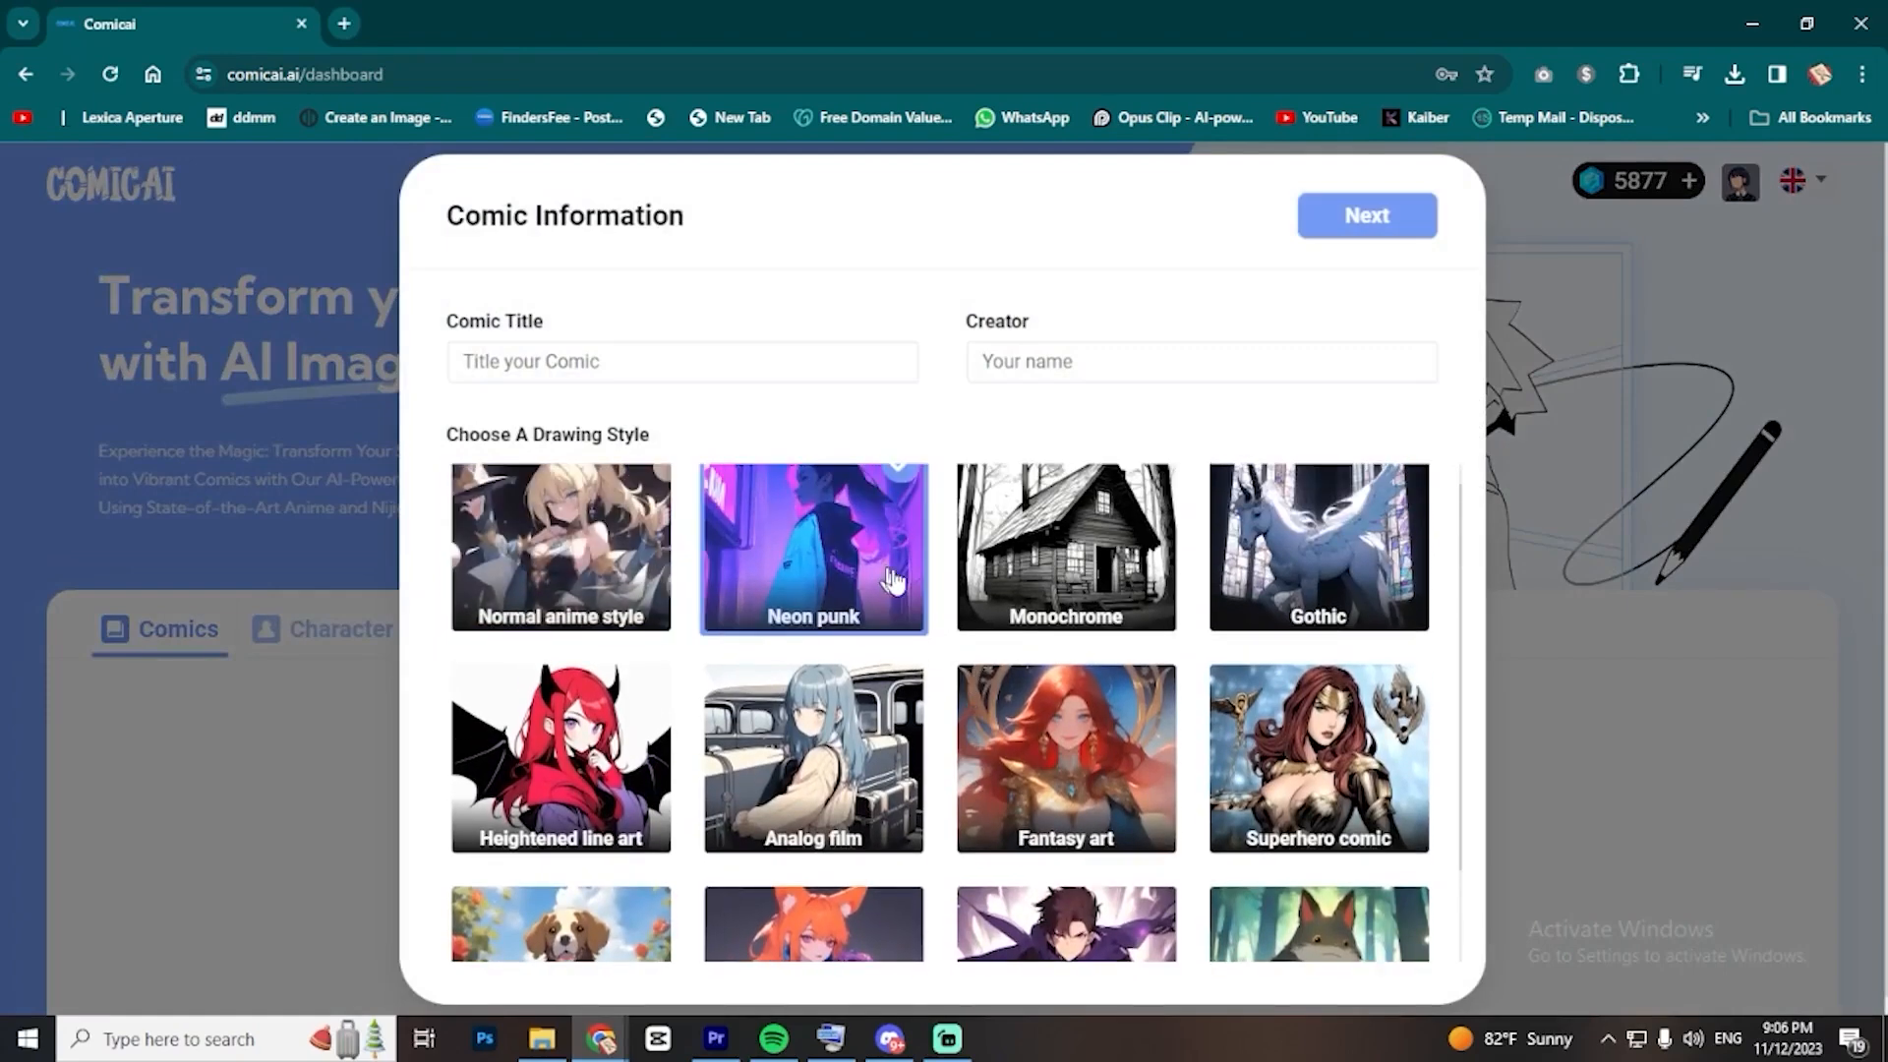
scroll(1086, 590, "up", 1)
left_click(1094, 601)
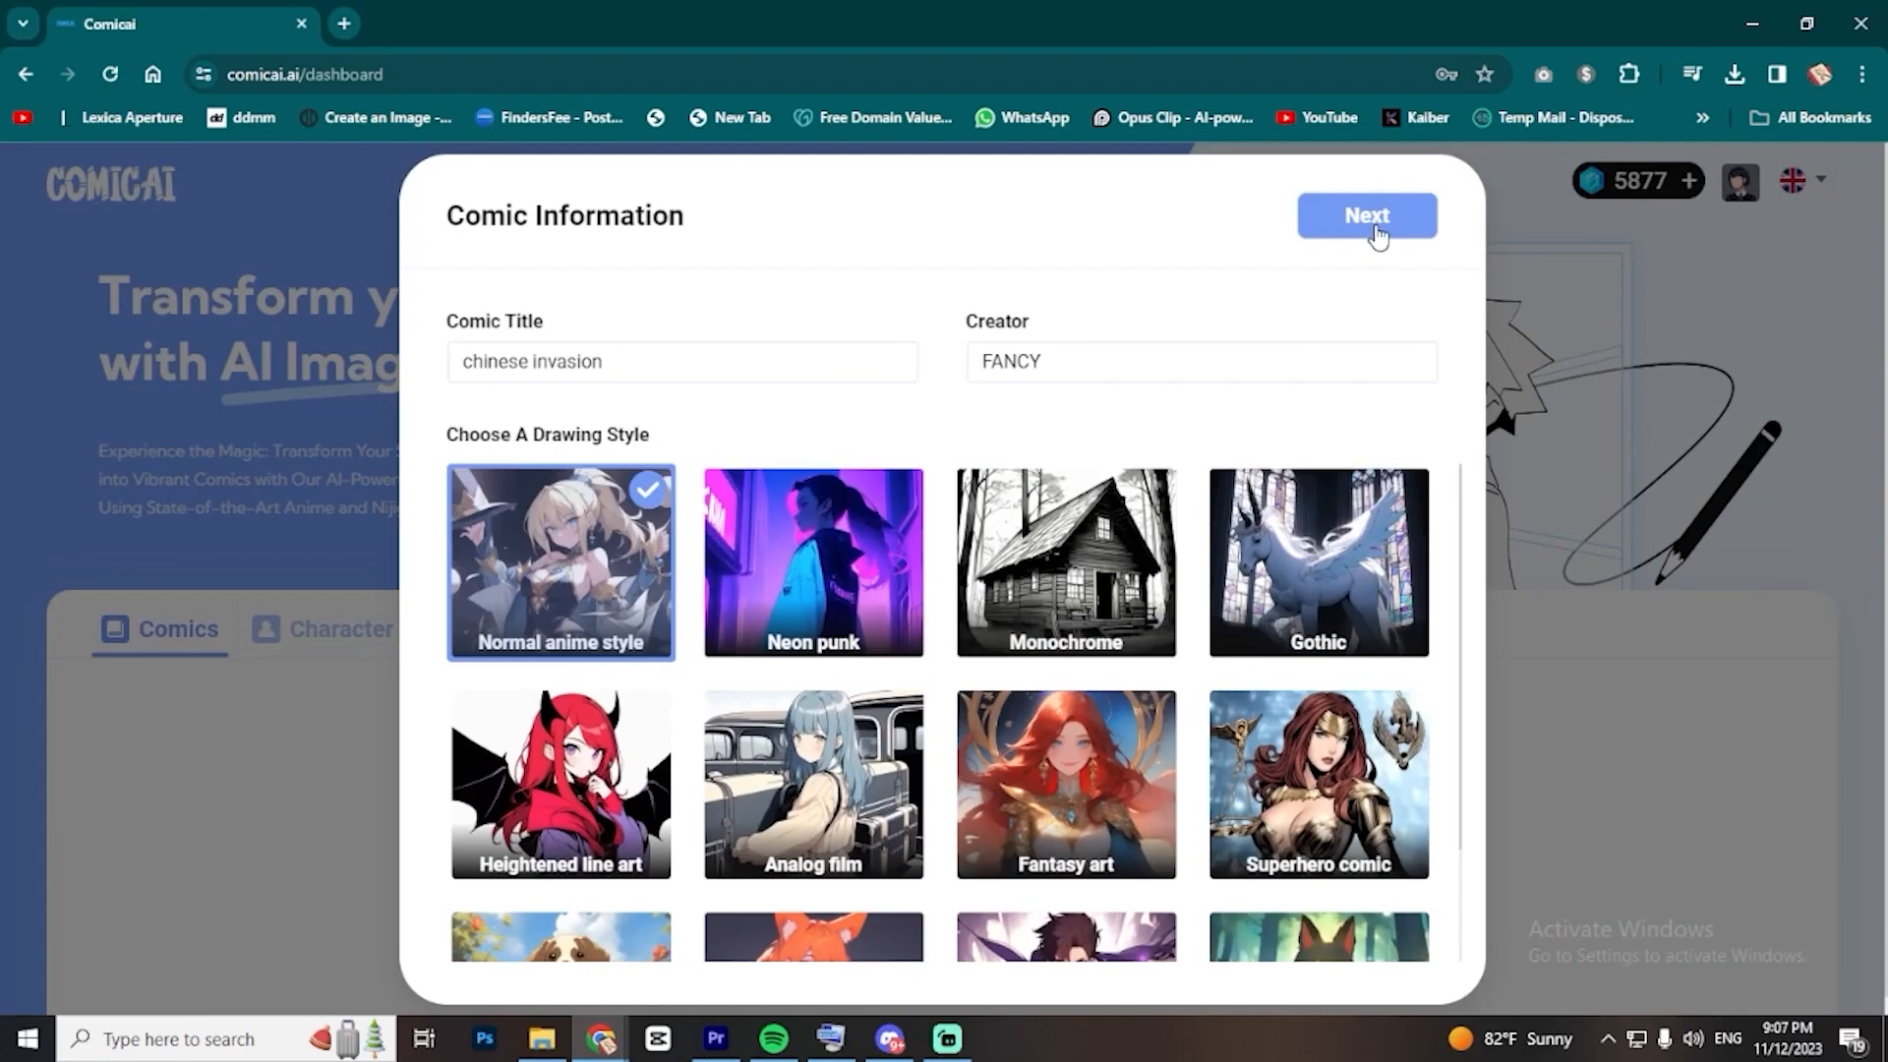
left_click(1373, 222)
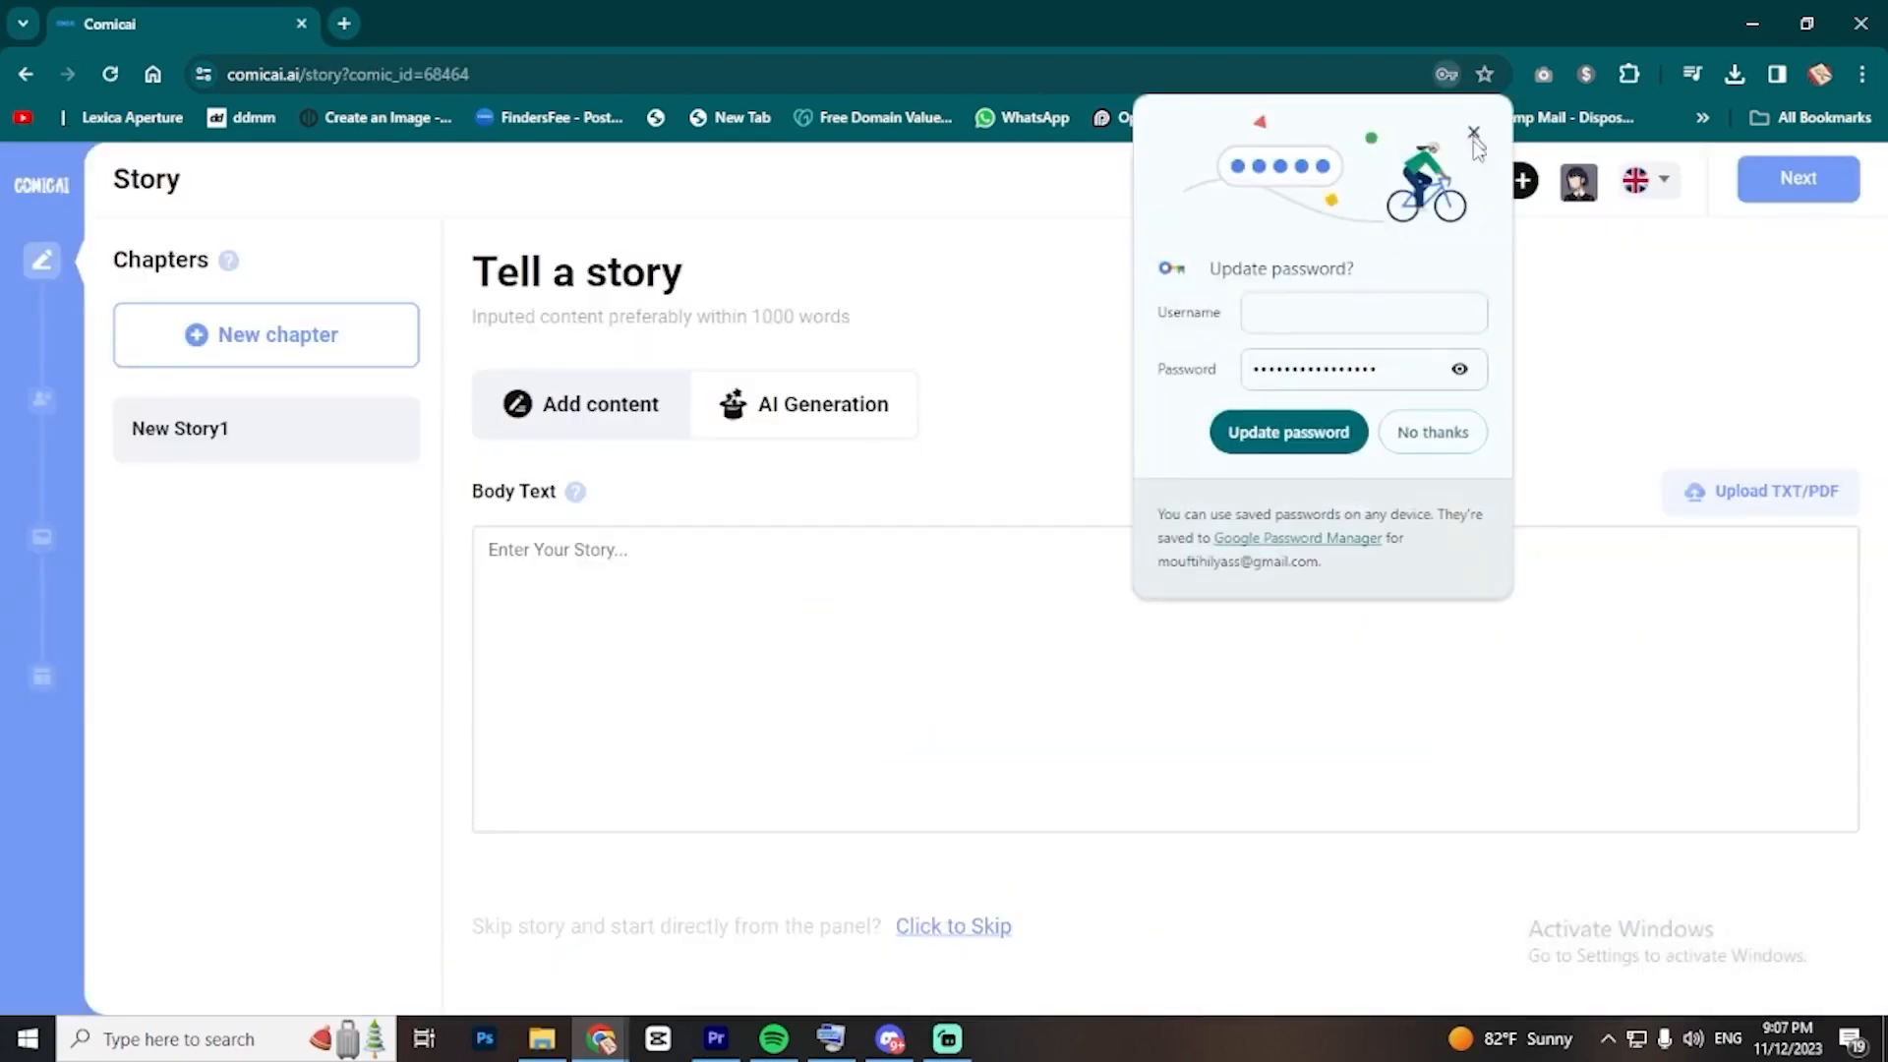
left_click(1473, 134)
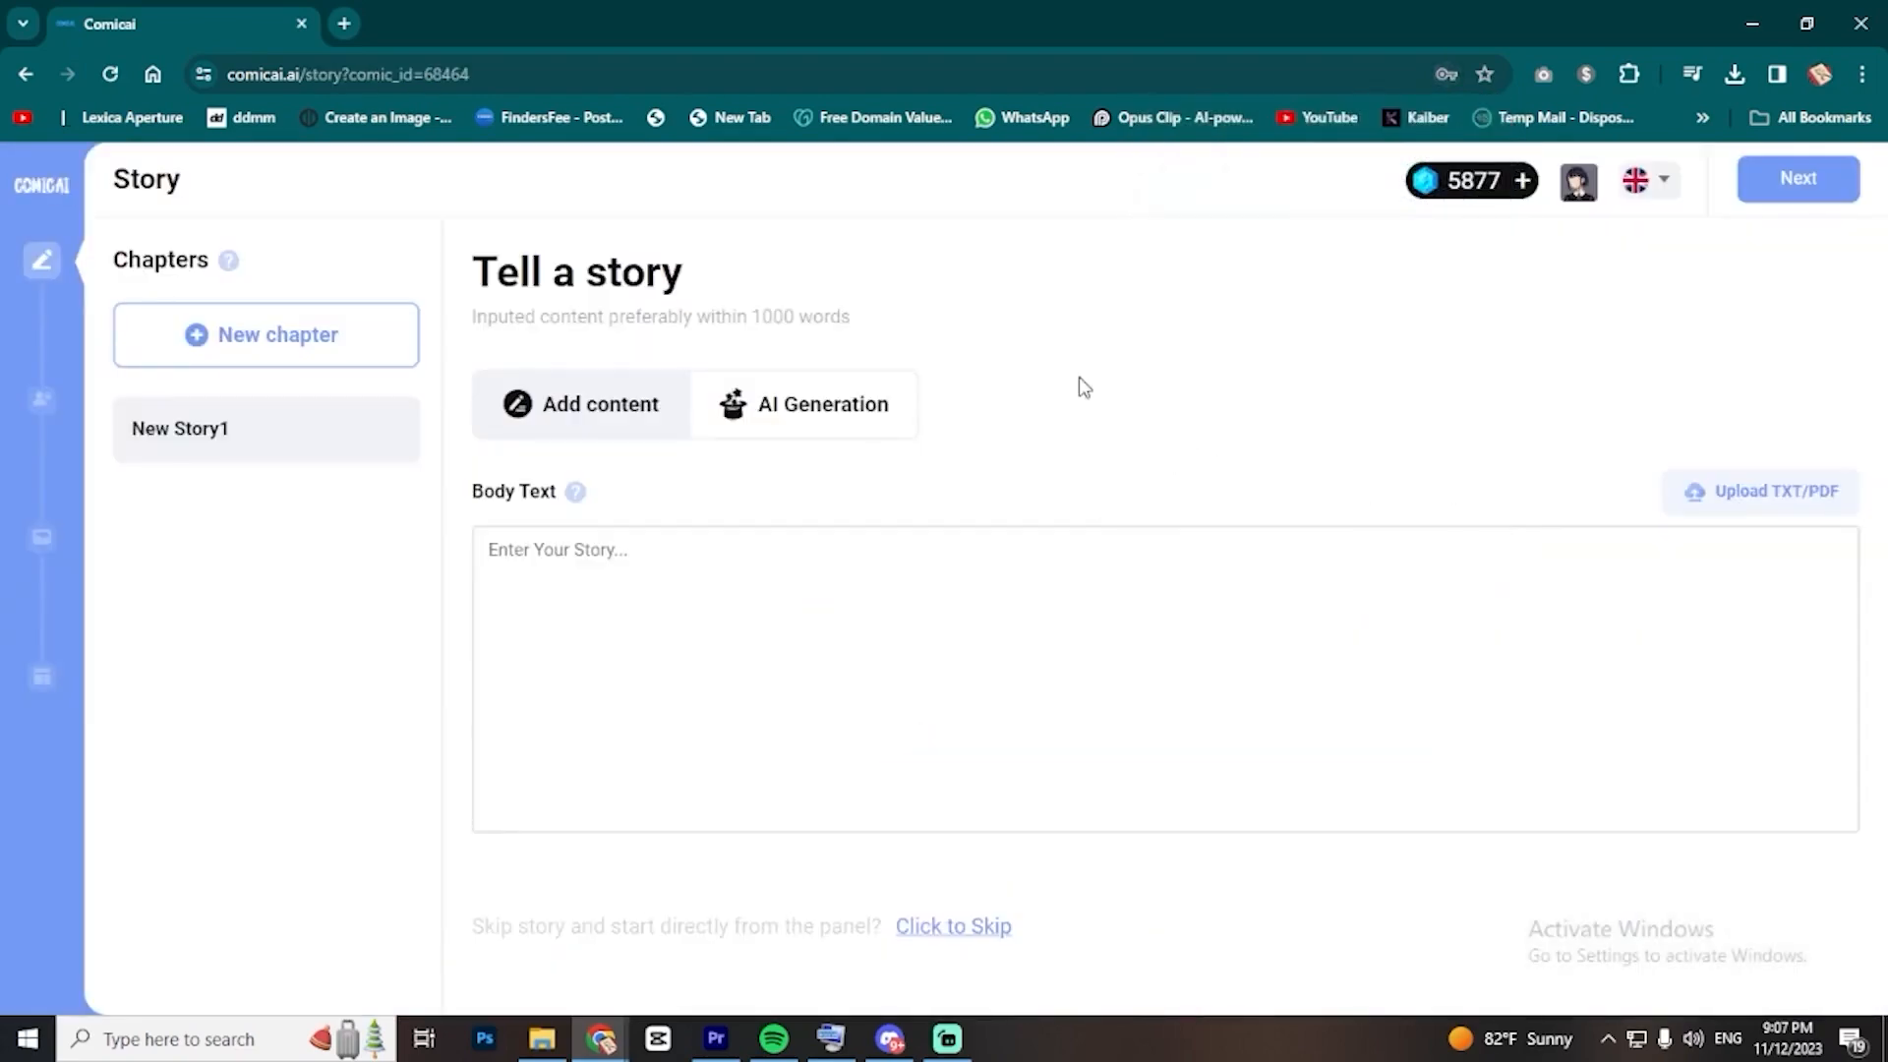
- Generate an AI story for the chapter from the idea "samurai defending their village against Chinese invasion"
left_click(553, 569)
left_click(804, 434)
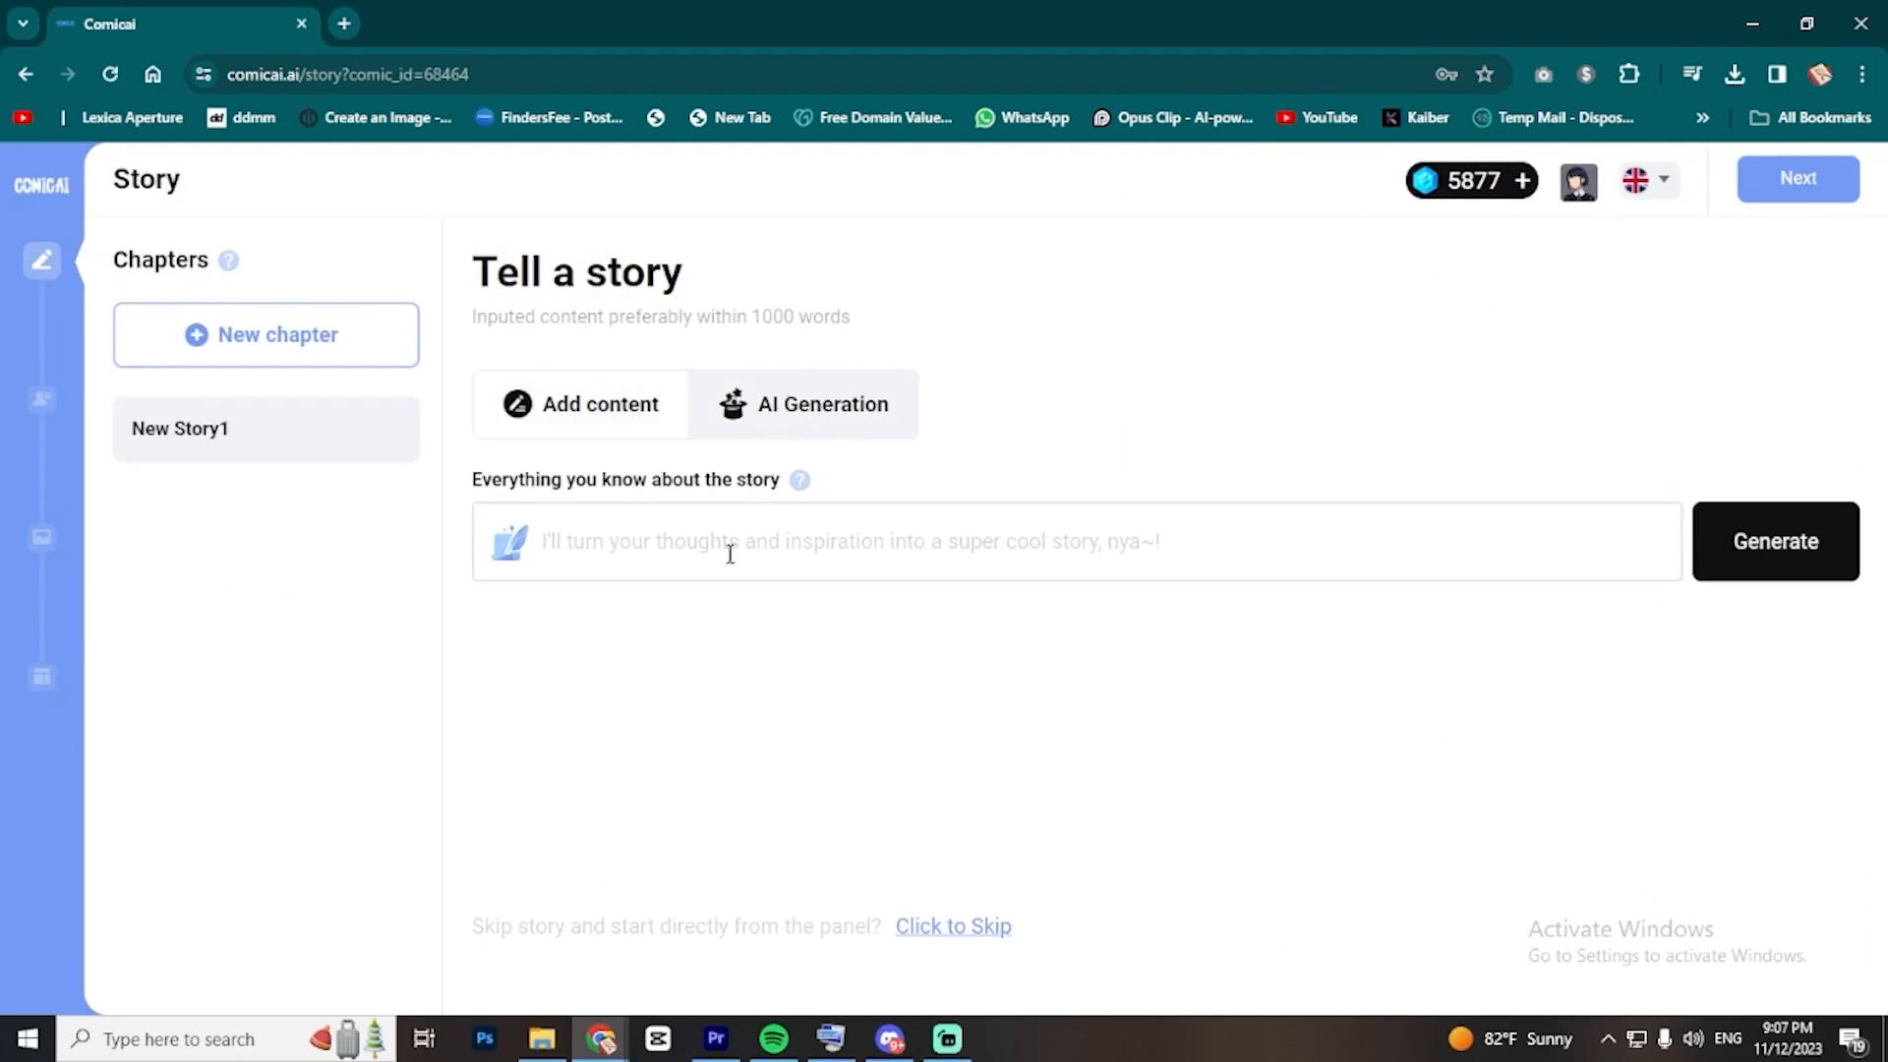
left_click(721, 561)
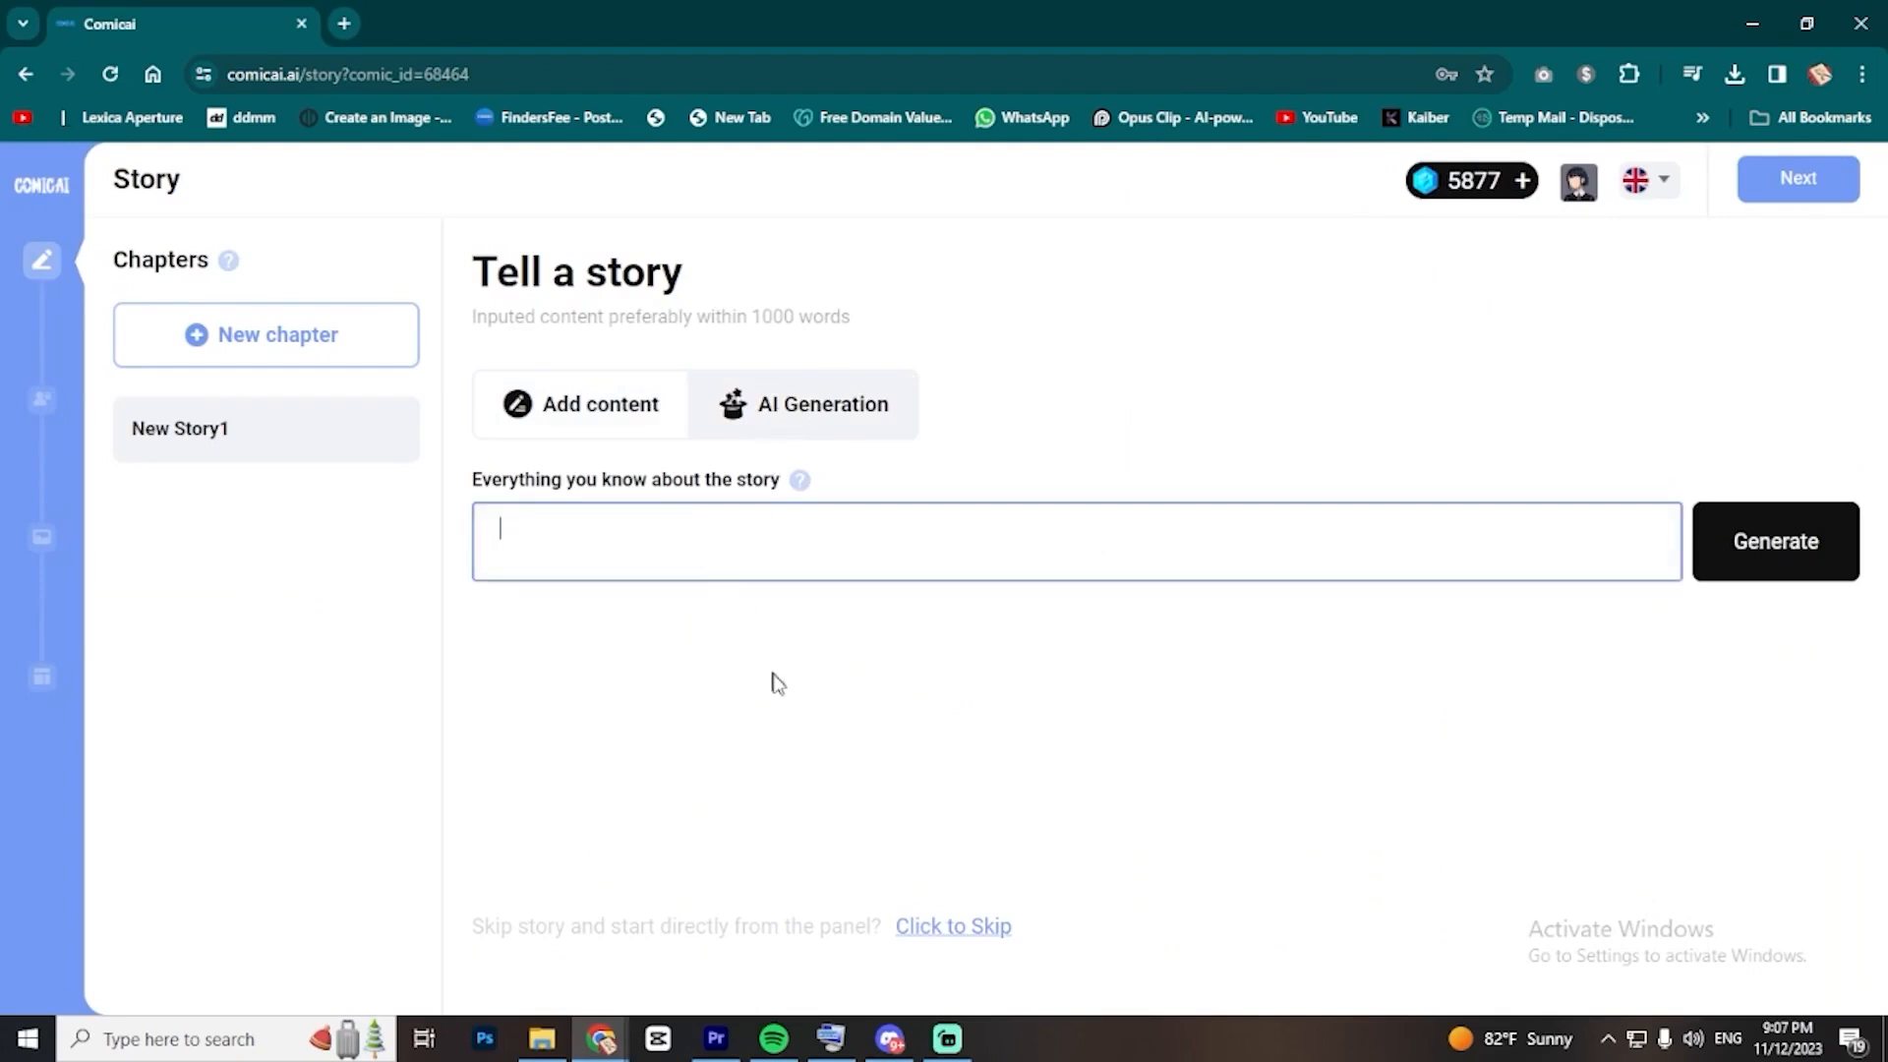
type("samurai defending their village against chinese invaders")
right_click(855, 528)
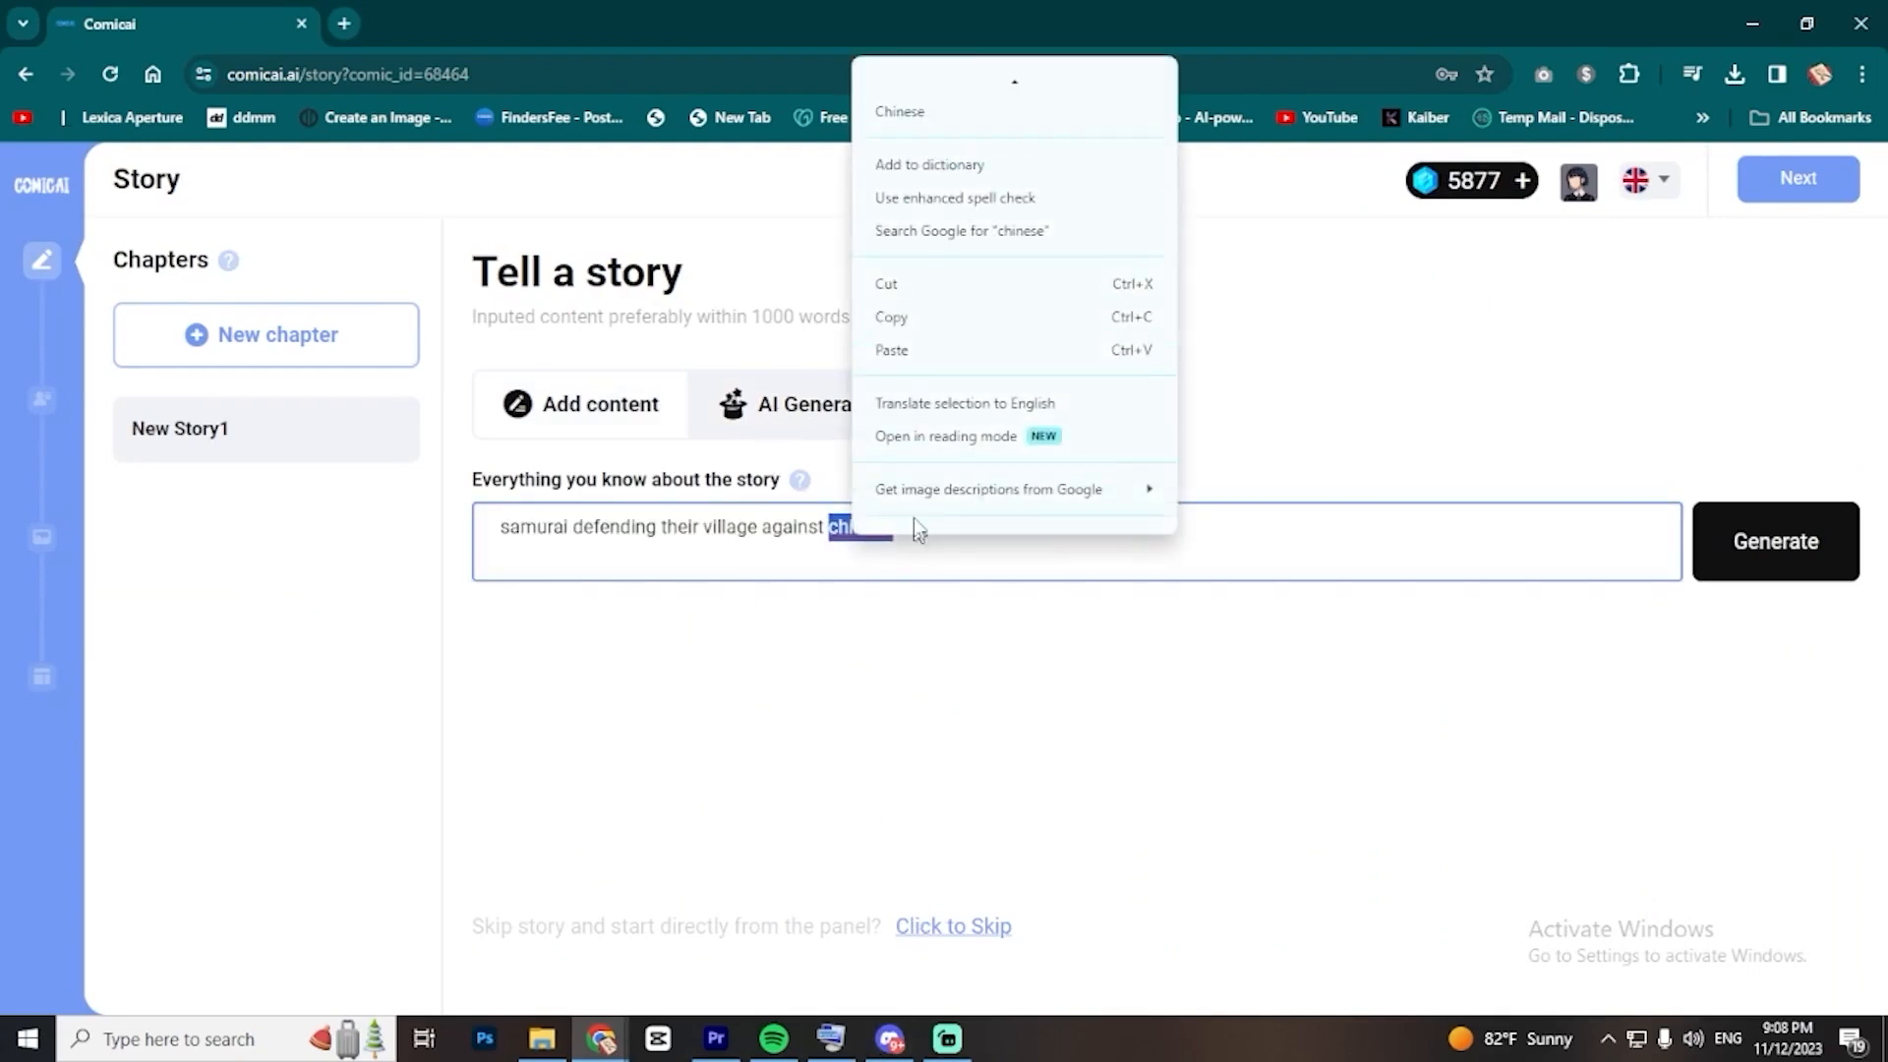
left_click(929, 112)
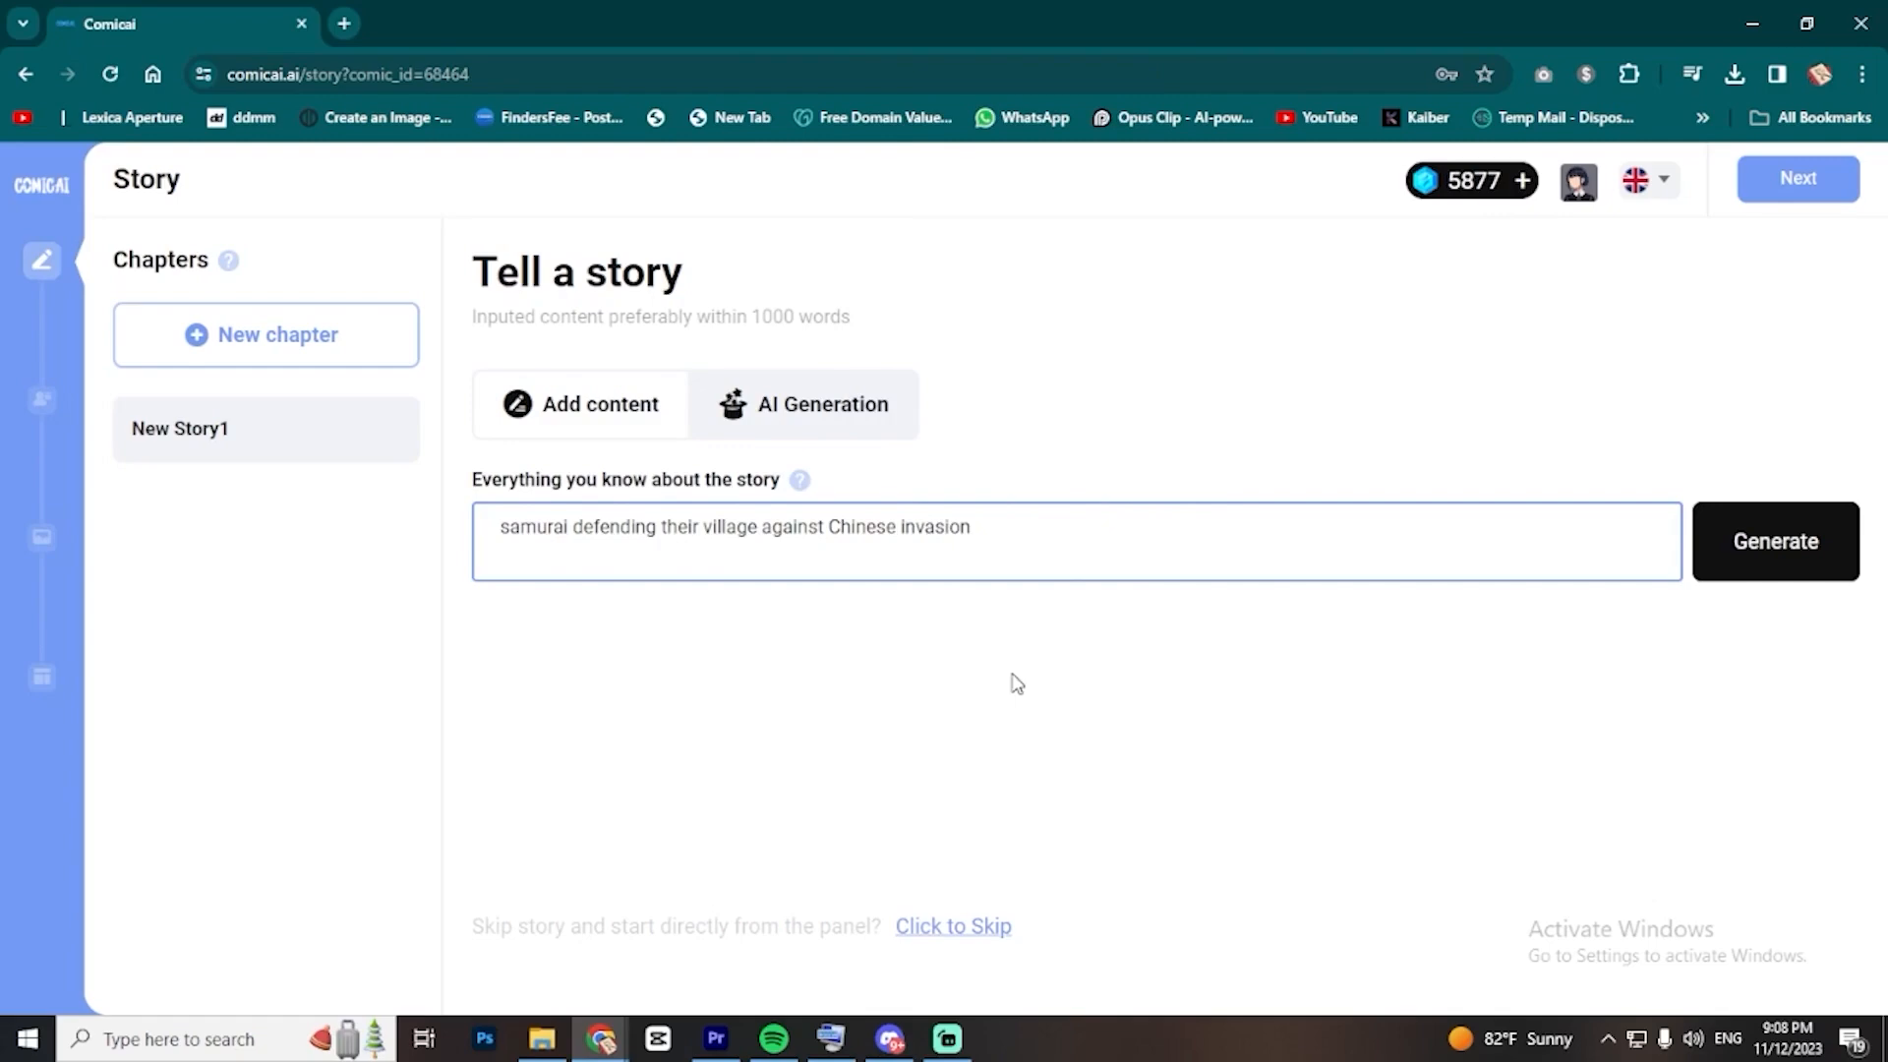
left_click(1762, 570)
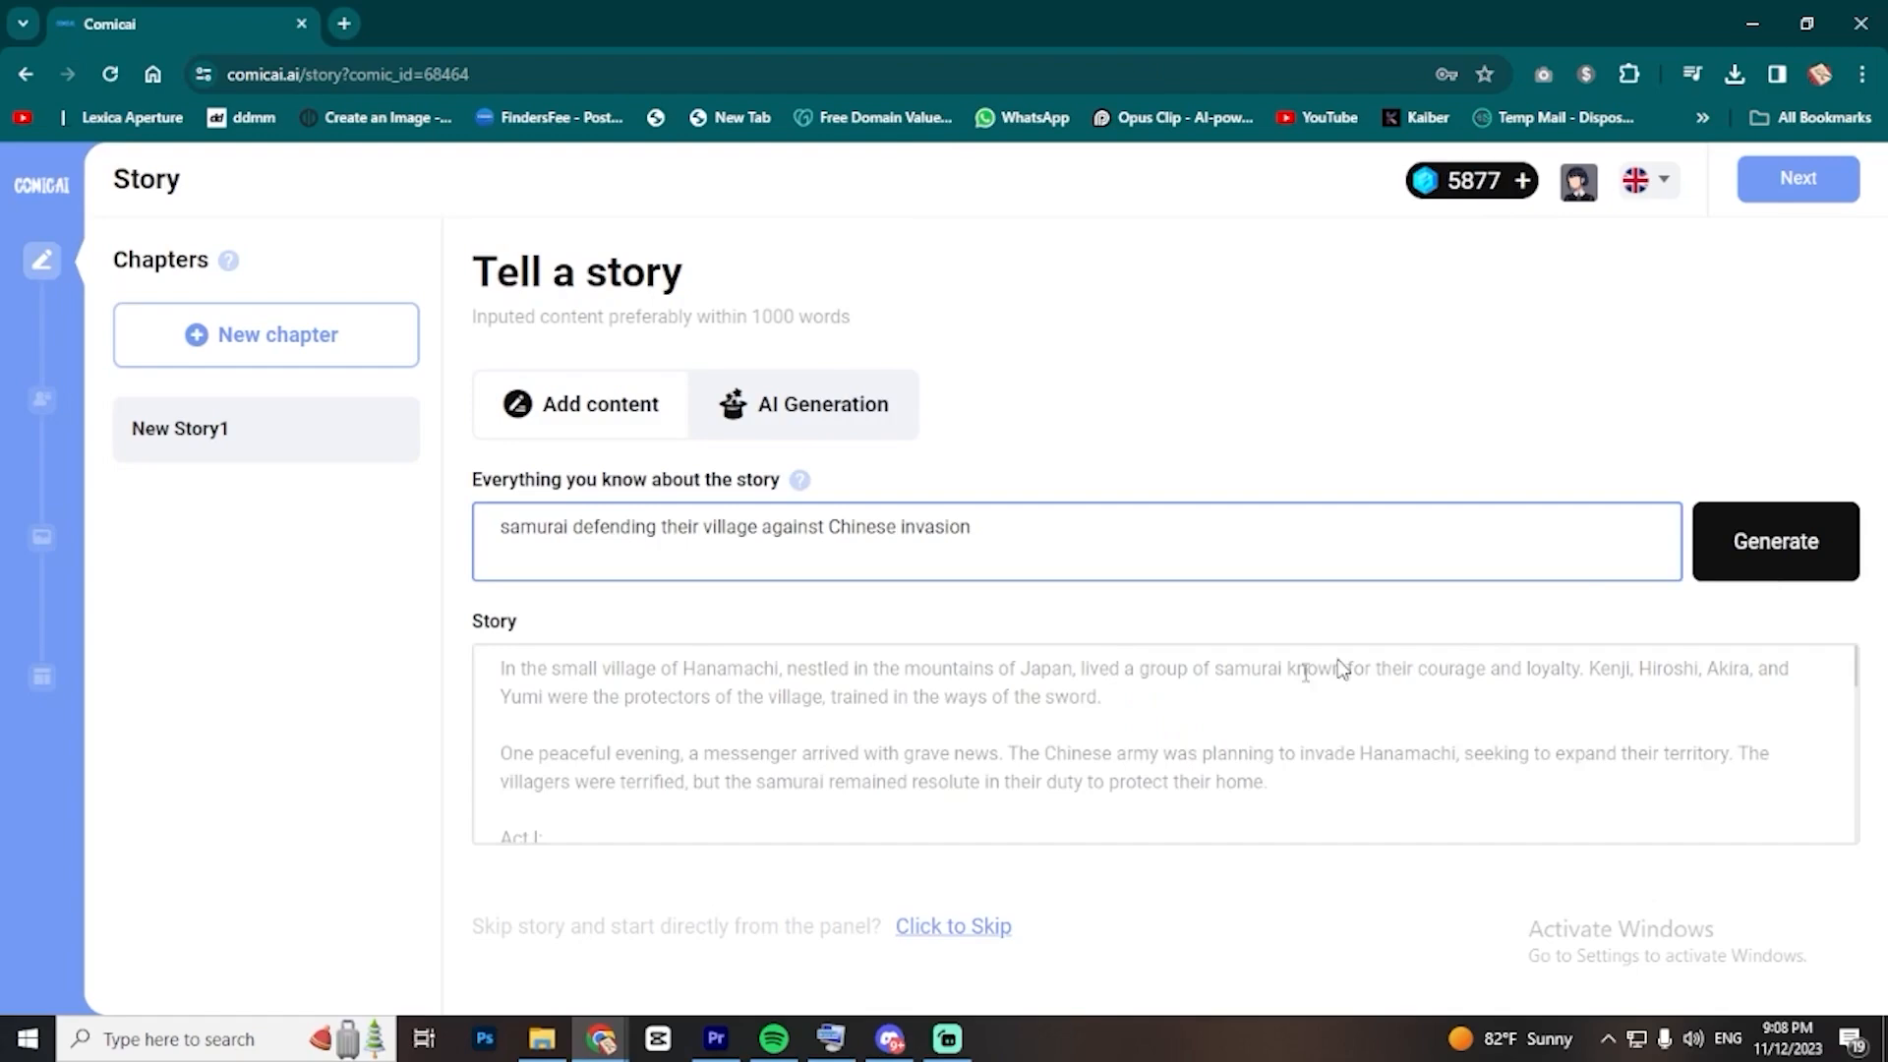
- Read through the generated samurai story and continue to character design
left_click_drag(503, 669, 973, 669)
left_click(787, 699)
left_click(1189, 668)
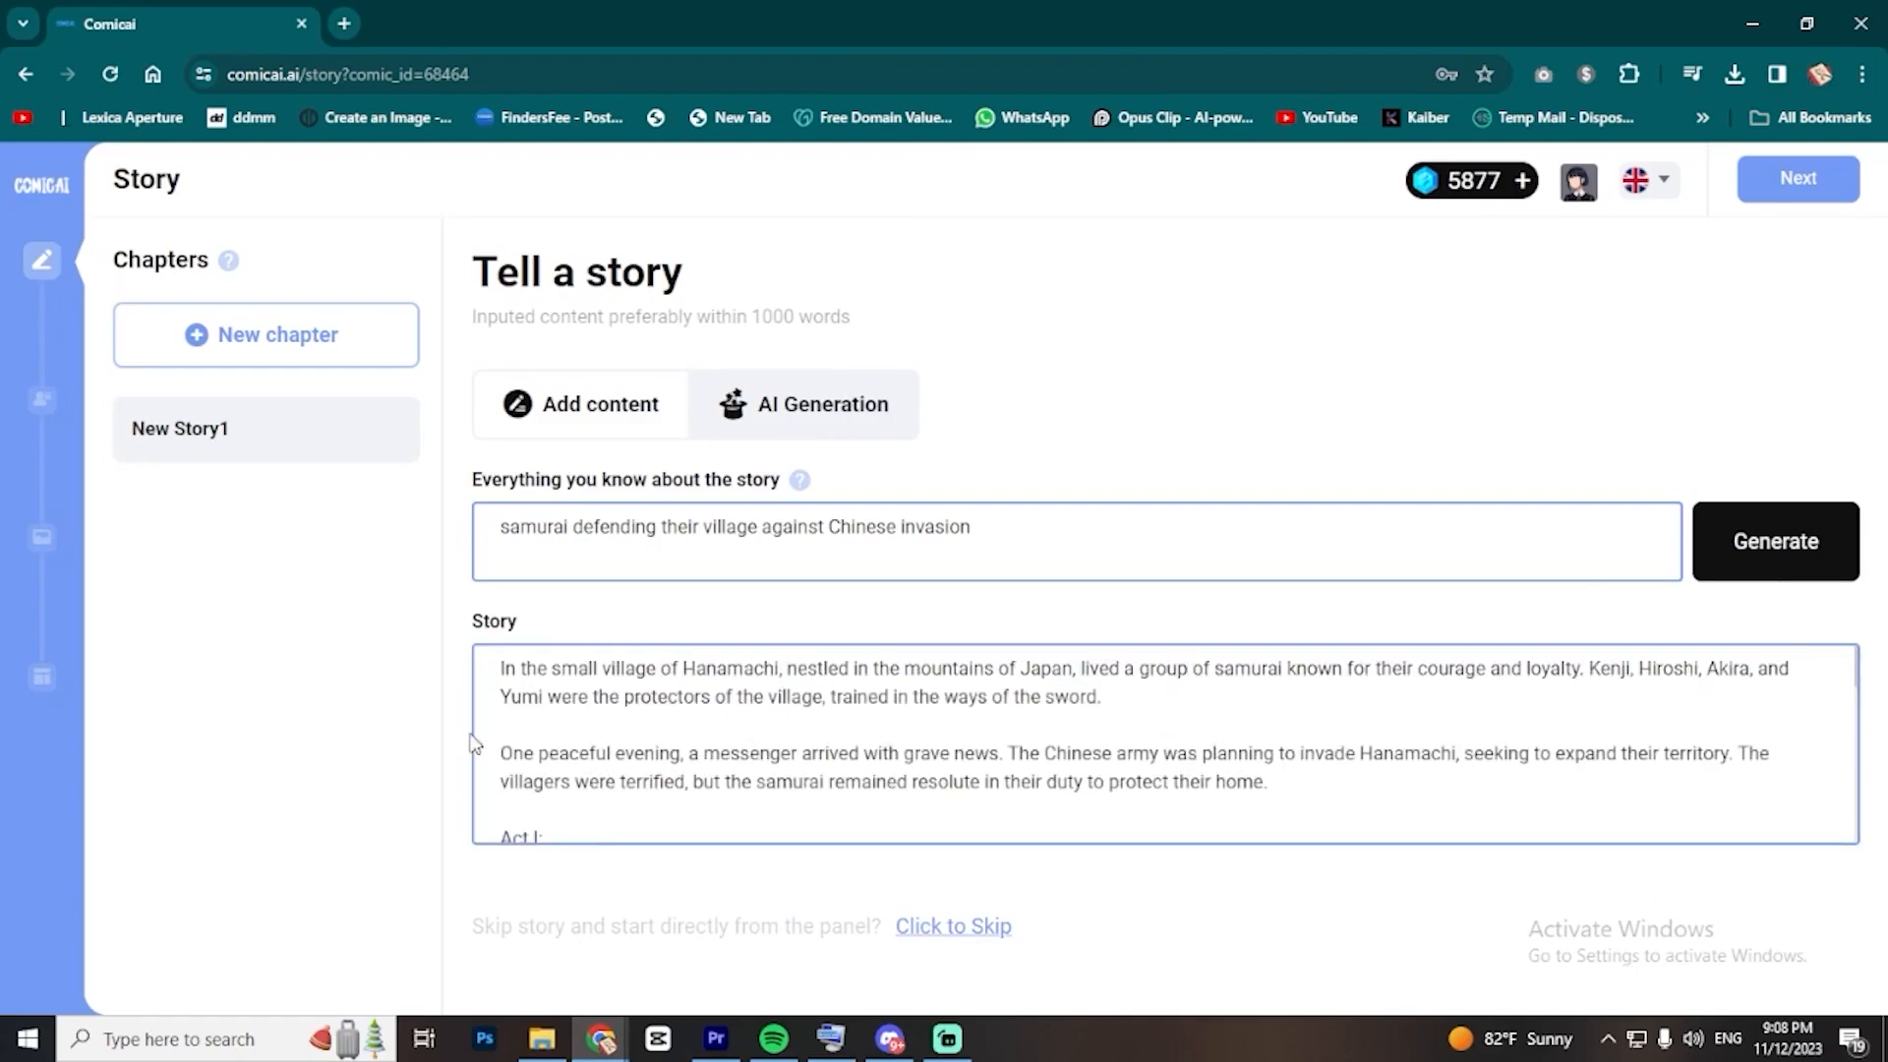
scroll(686, 717, "down", 8)
key("ctrl+a")
left_click(1141, 834)
scroll(1142, 834, "up", 5)
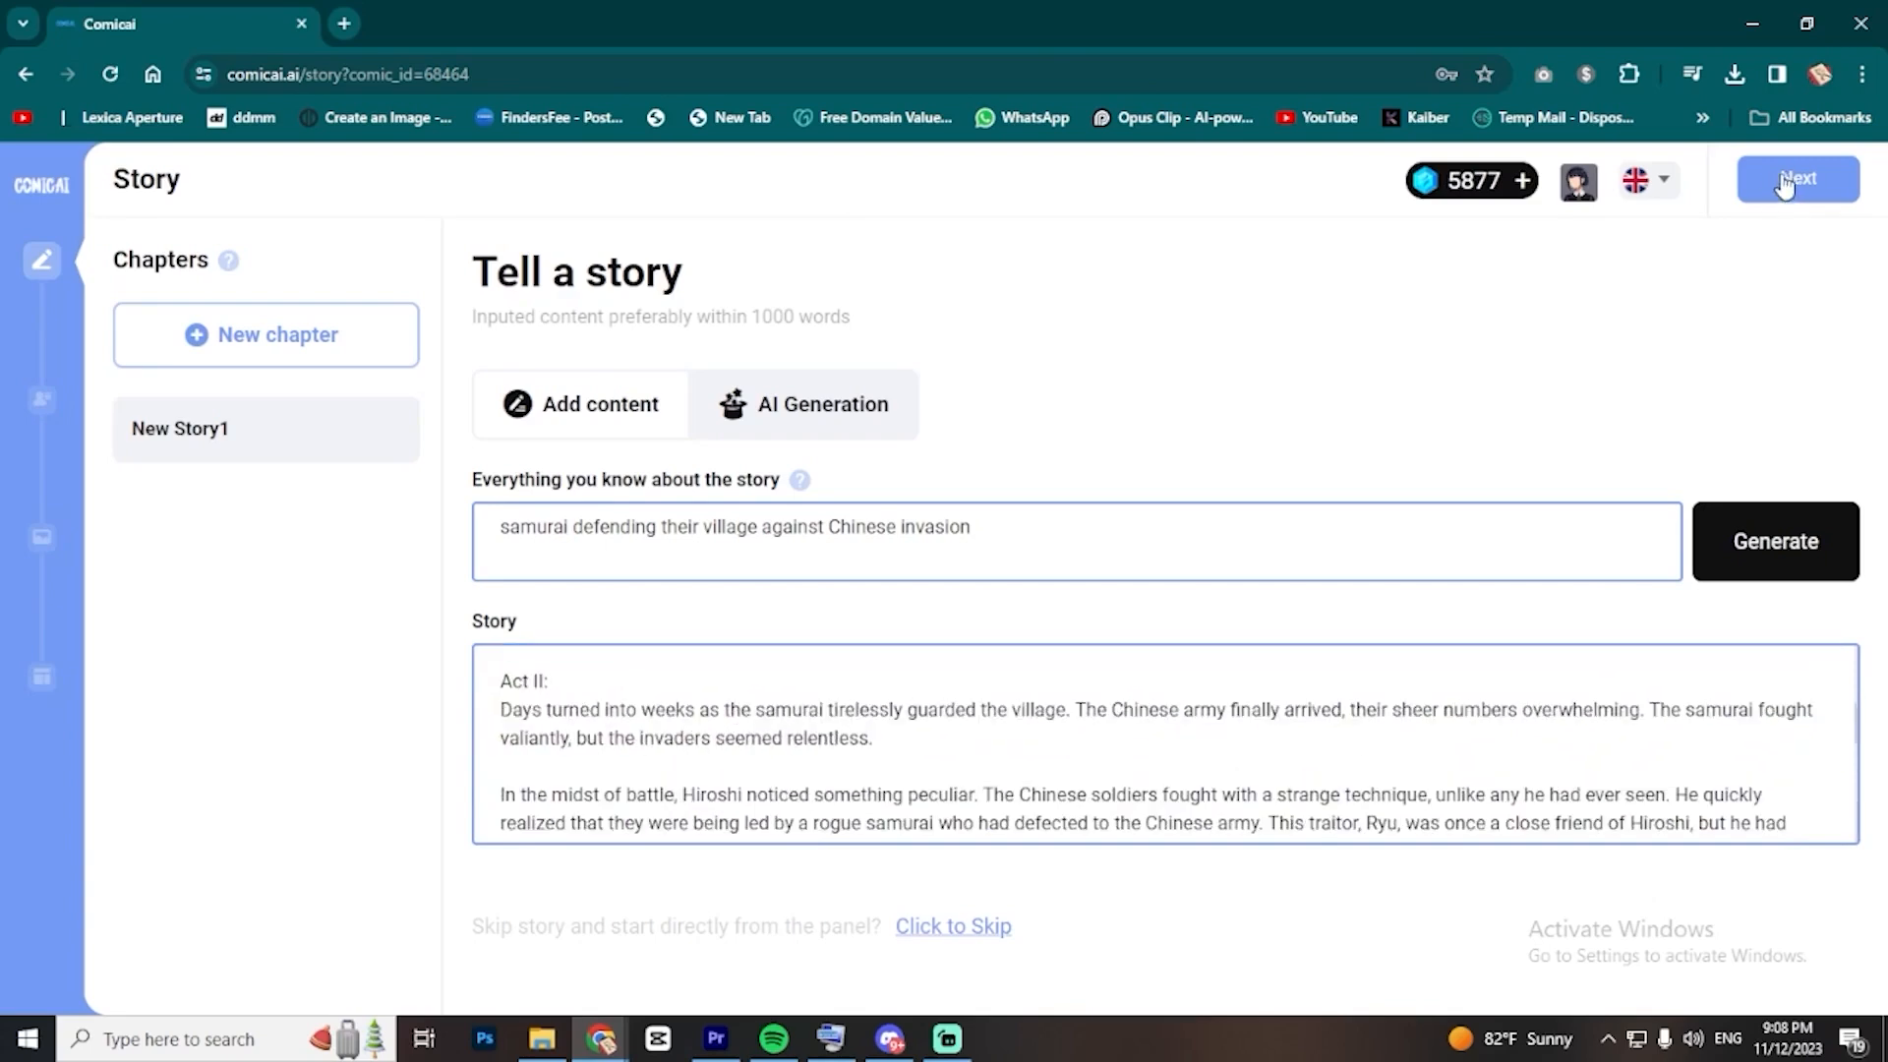
left_click(1795, 185)
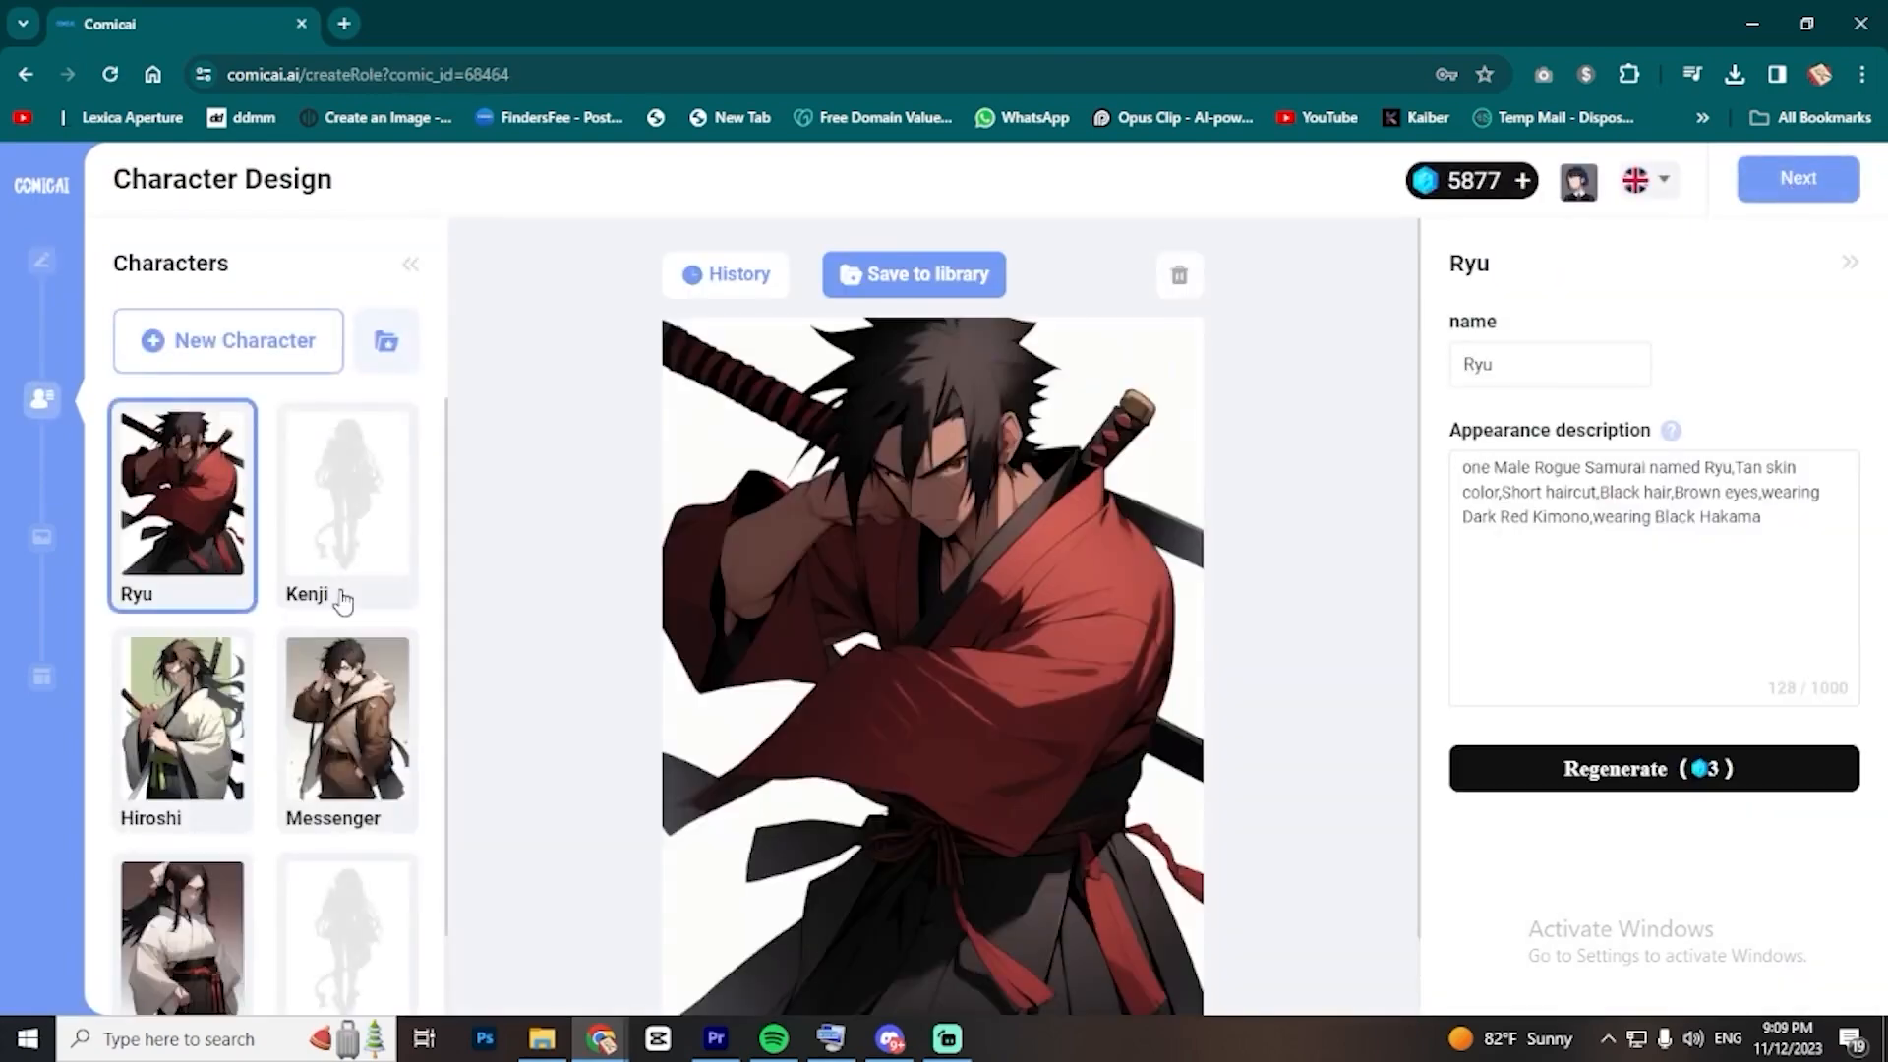
- Examine the generated story characters, including Kenji, Hiroshi and Ryu
scroll(427, 763, "up", 1)
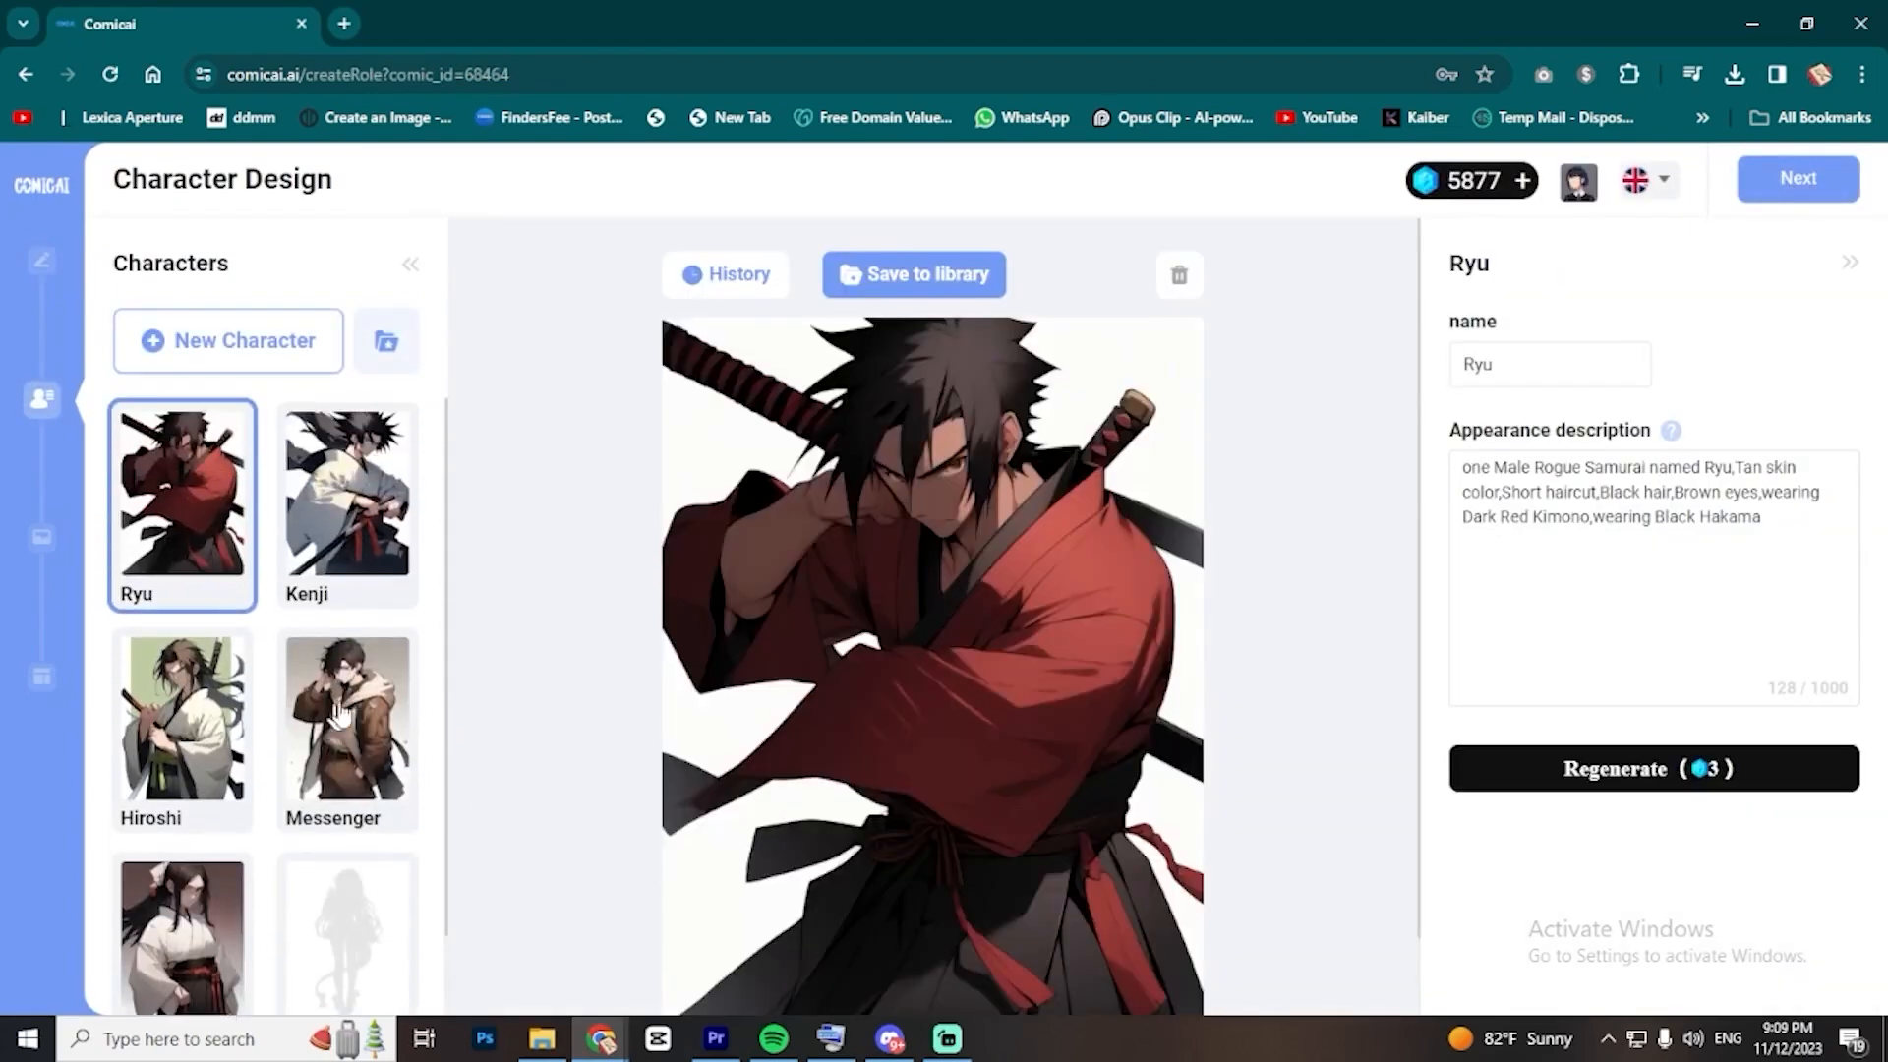
left_click(350, 521)
left_click(191, 728)
left_click(191, 939)
left_click(211, 491)
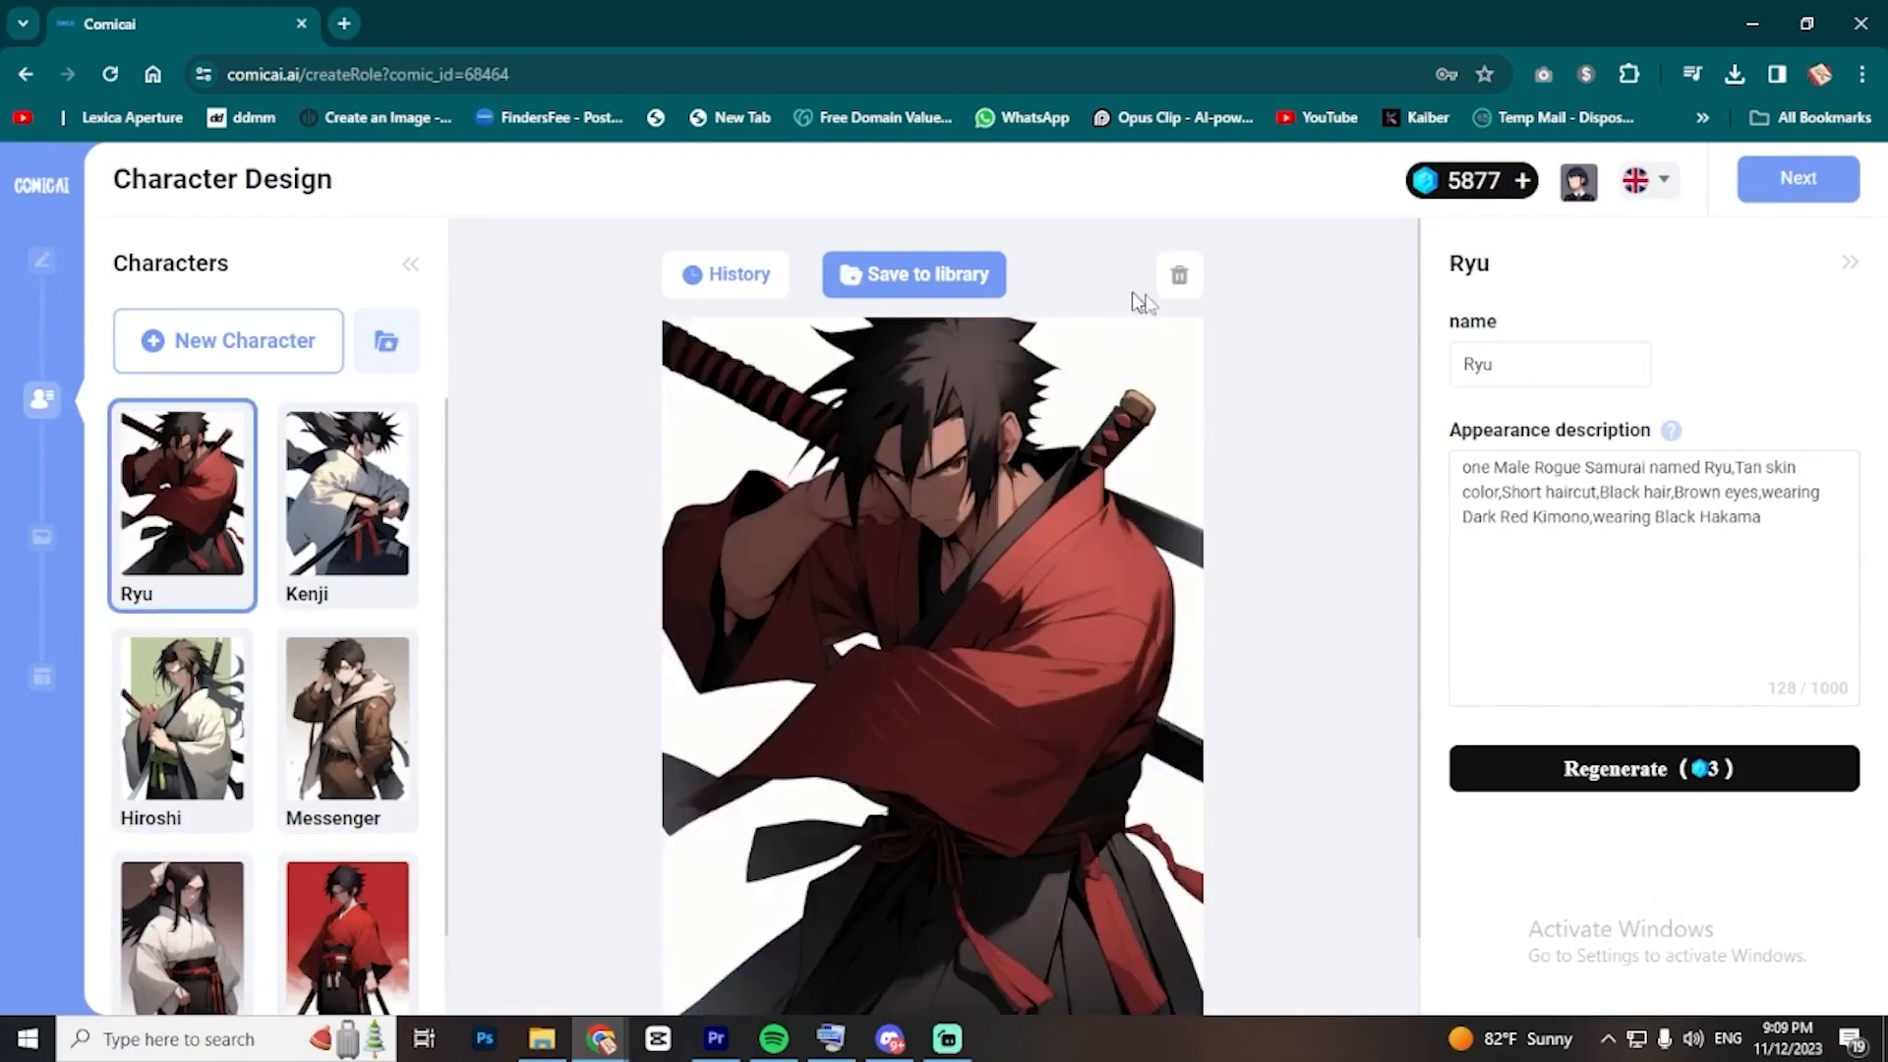
right_click(1509, 356)
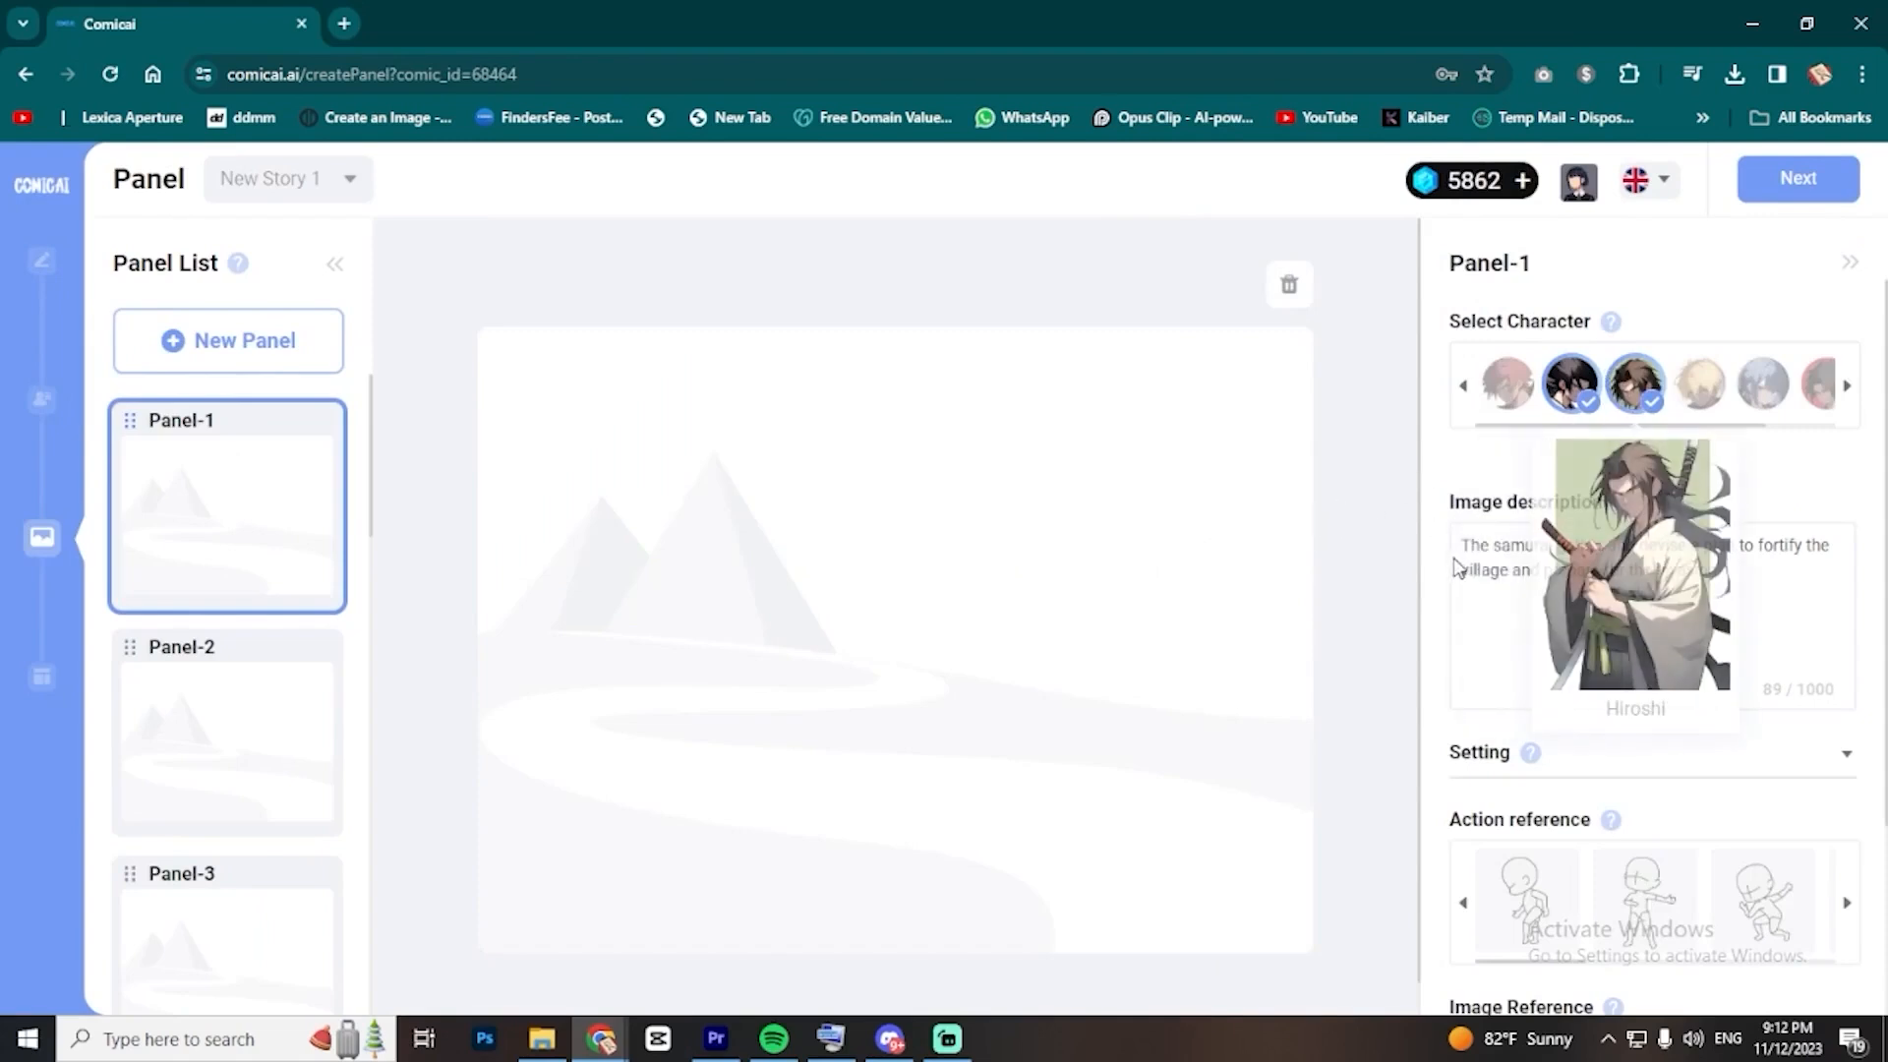
- Generate images for Panel-1, Panel-2 and Panel-3 from their story descriptions, choosing an action reference pose for each
left_click_drag(1471, 547, 1637, 548)
left_click(1637, 548)
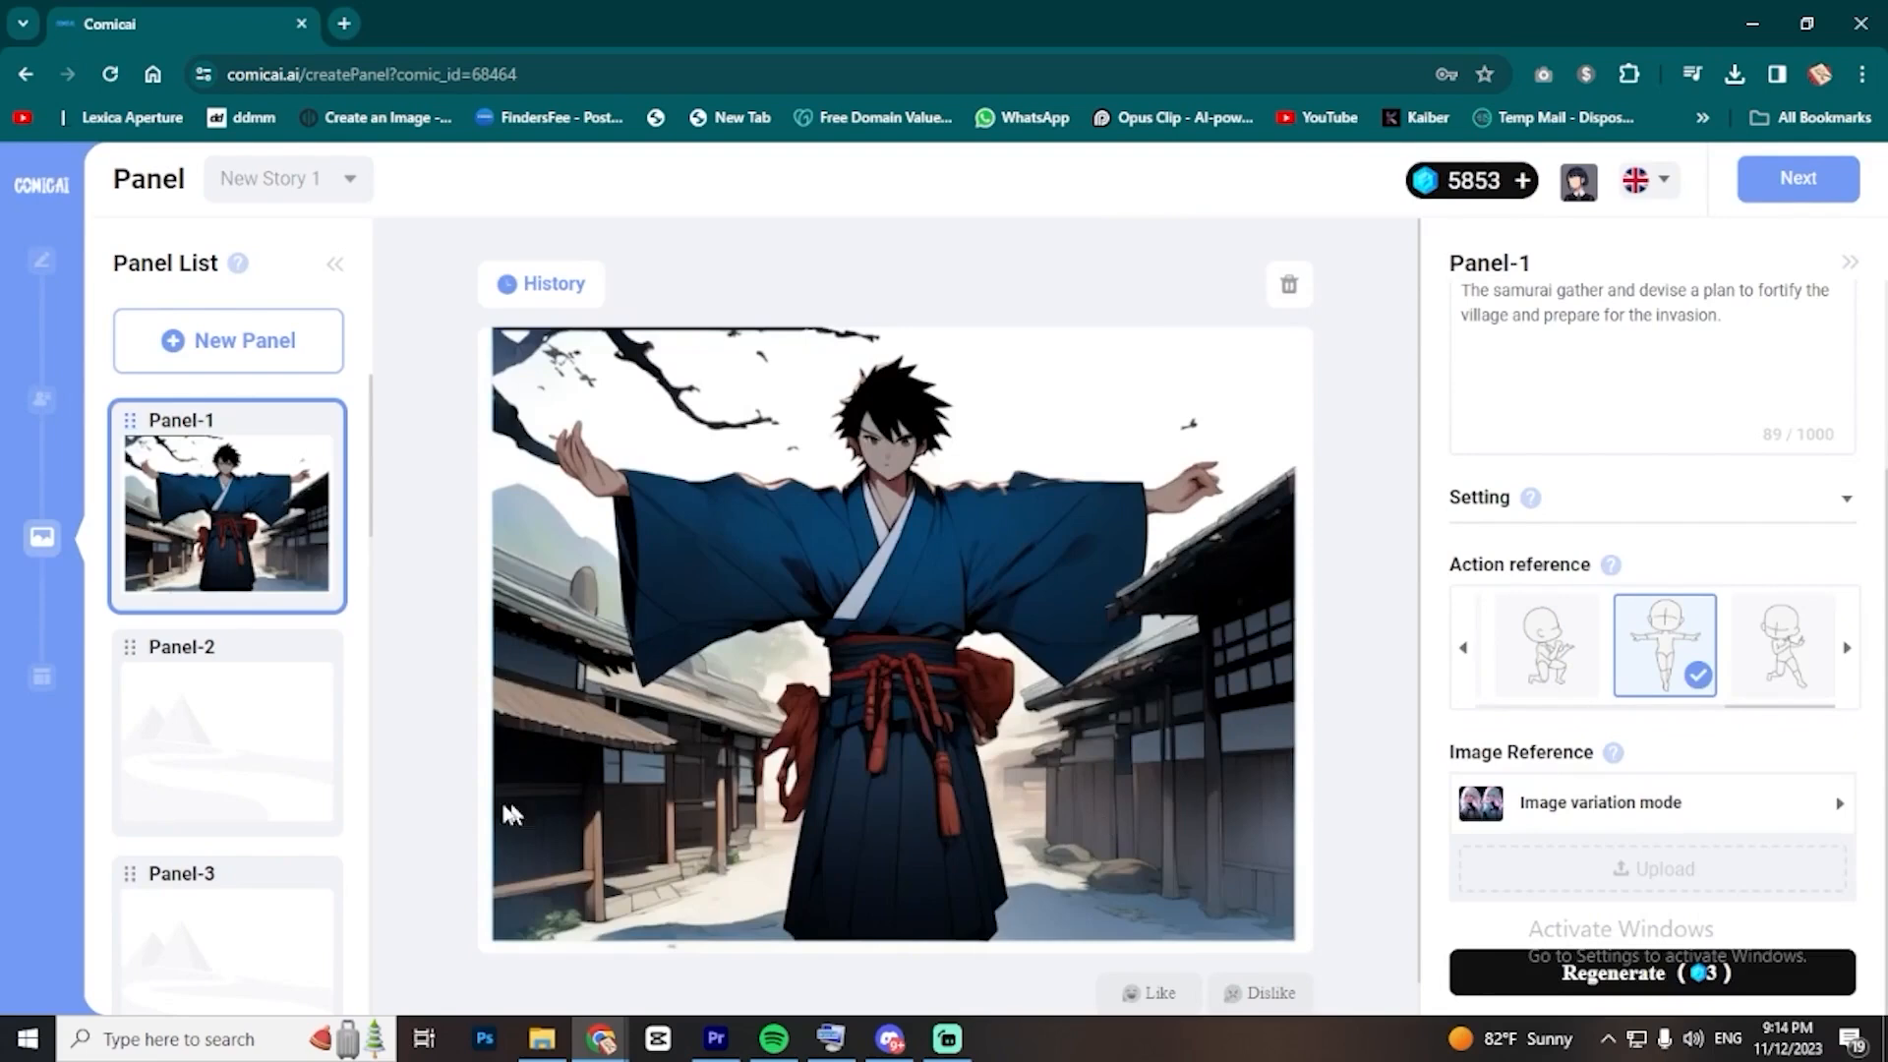
left_click(214, 749)
scroll(1665, 581, "up", 3)
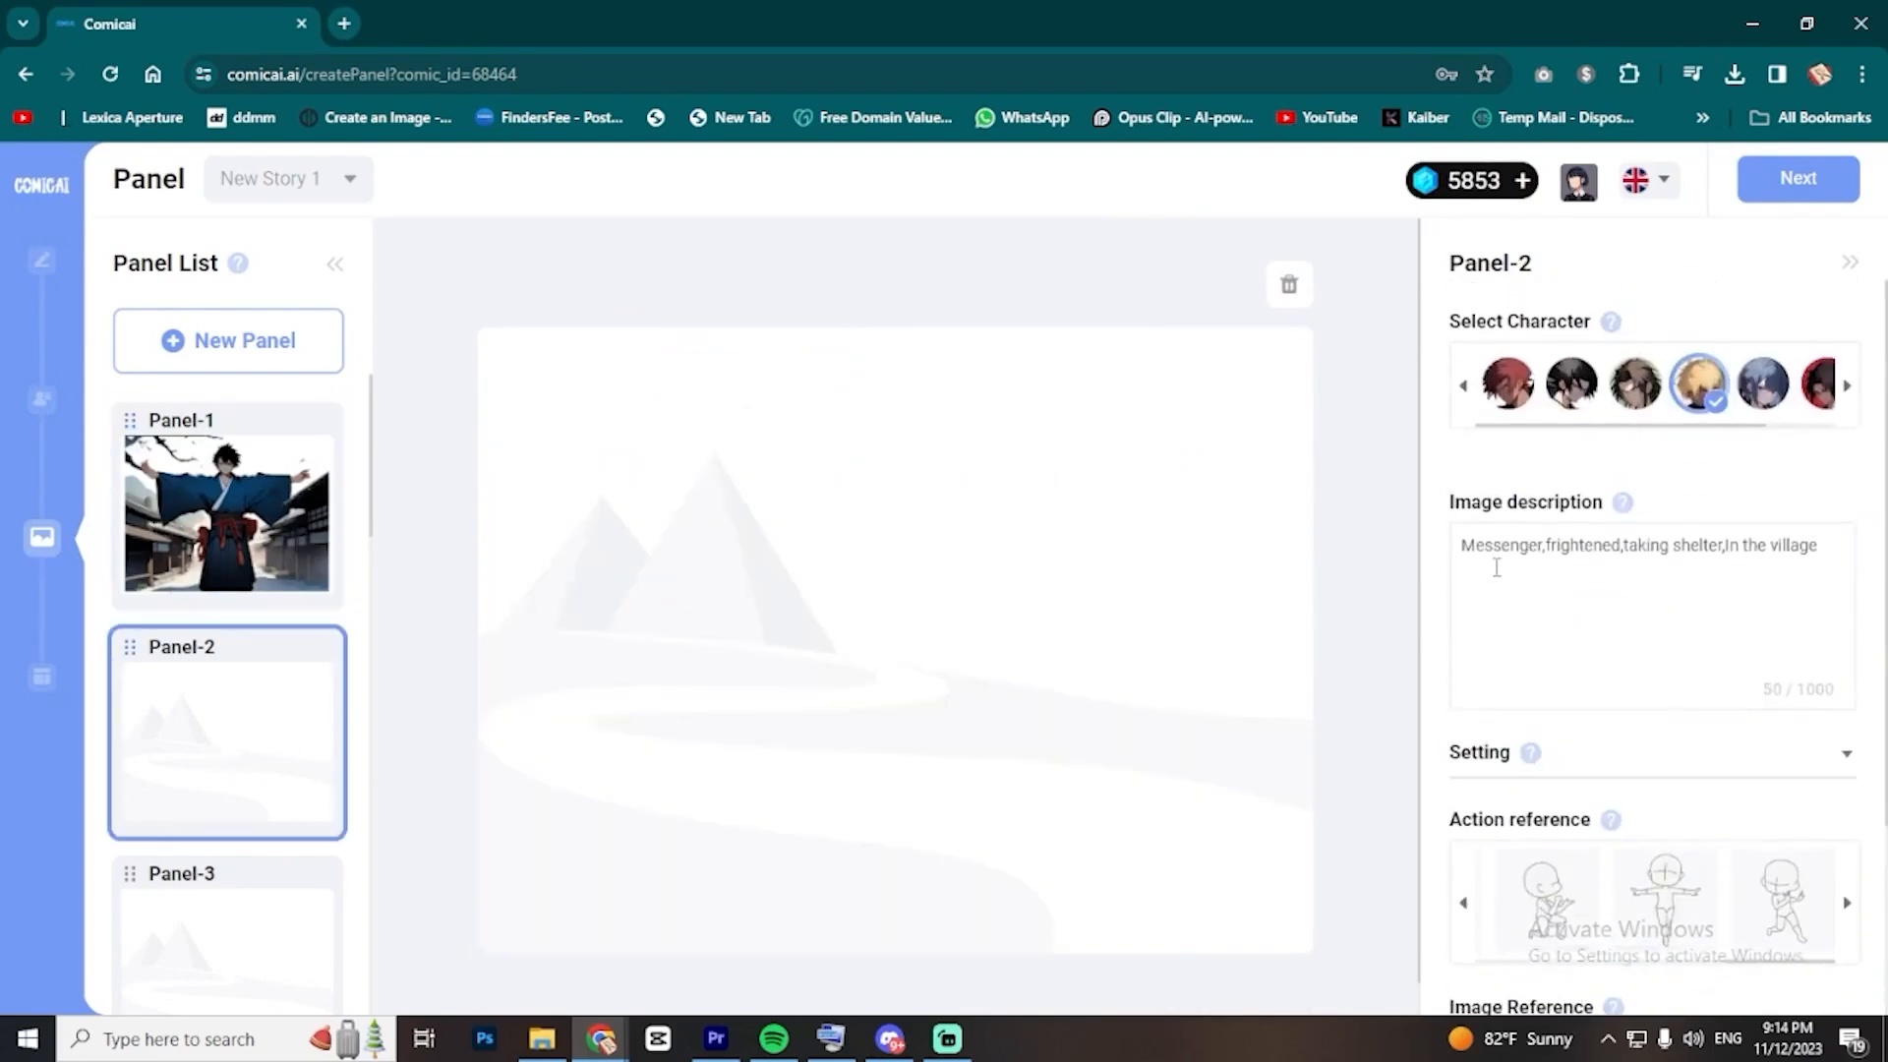
scroll(1686, 563, "down", 3)
left_click(1804, 662)
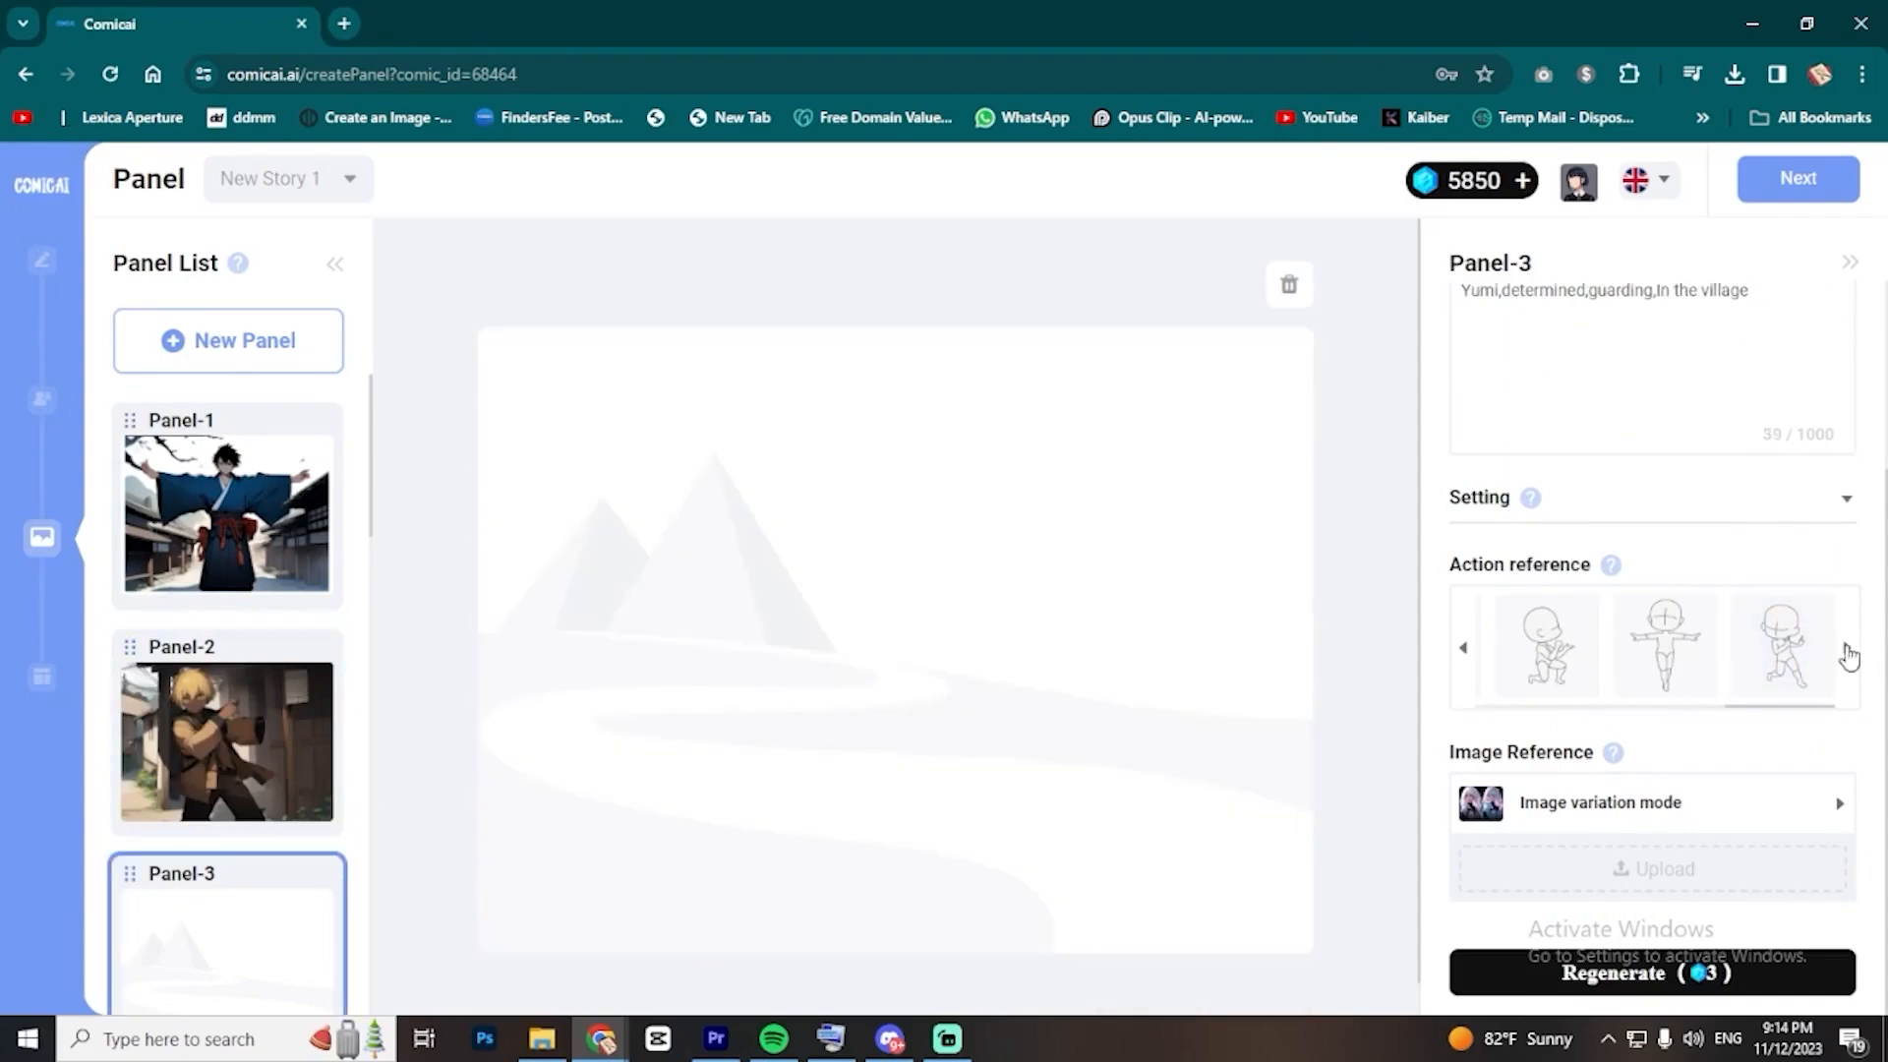
left_click(1649, 641)
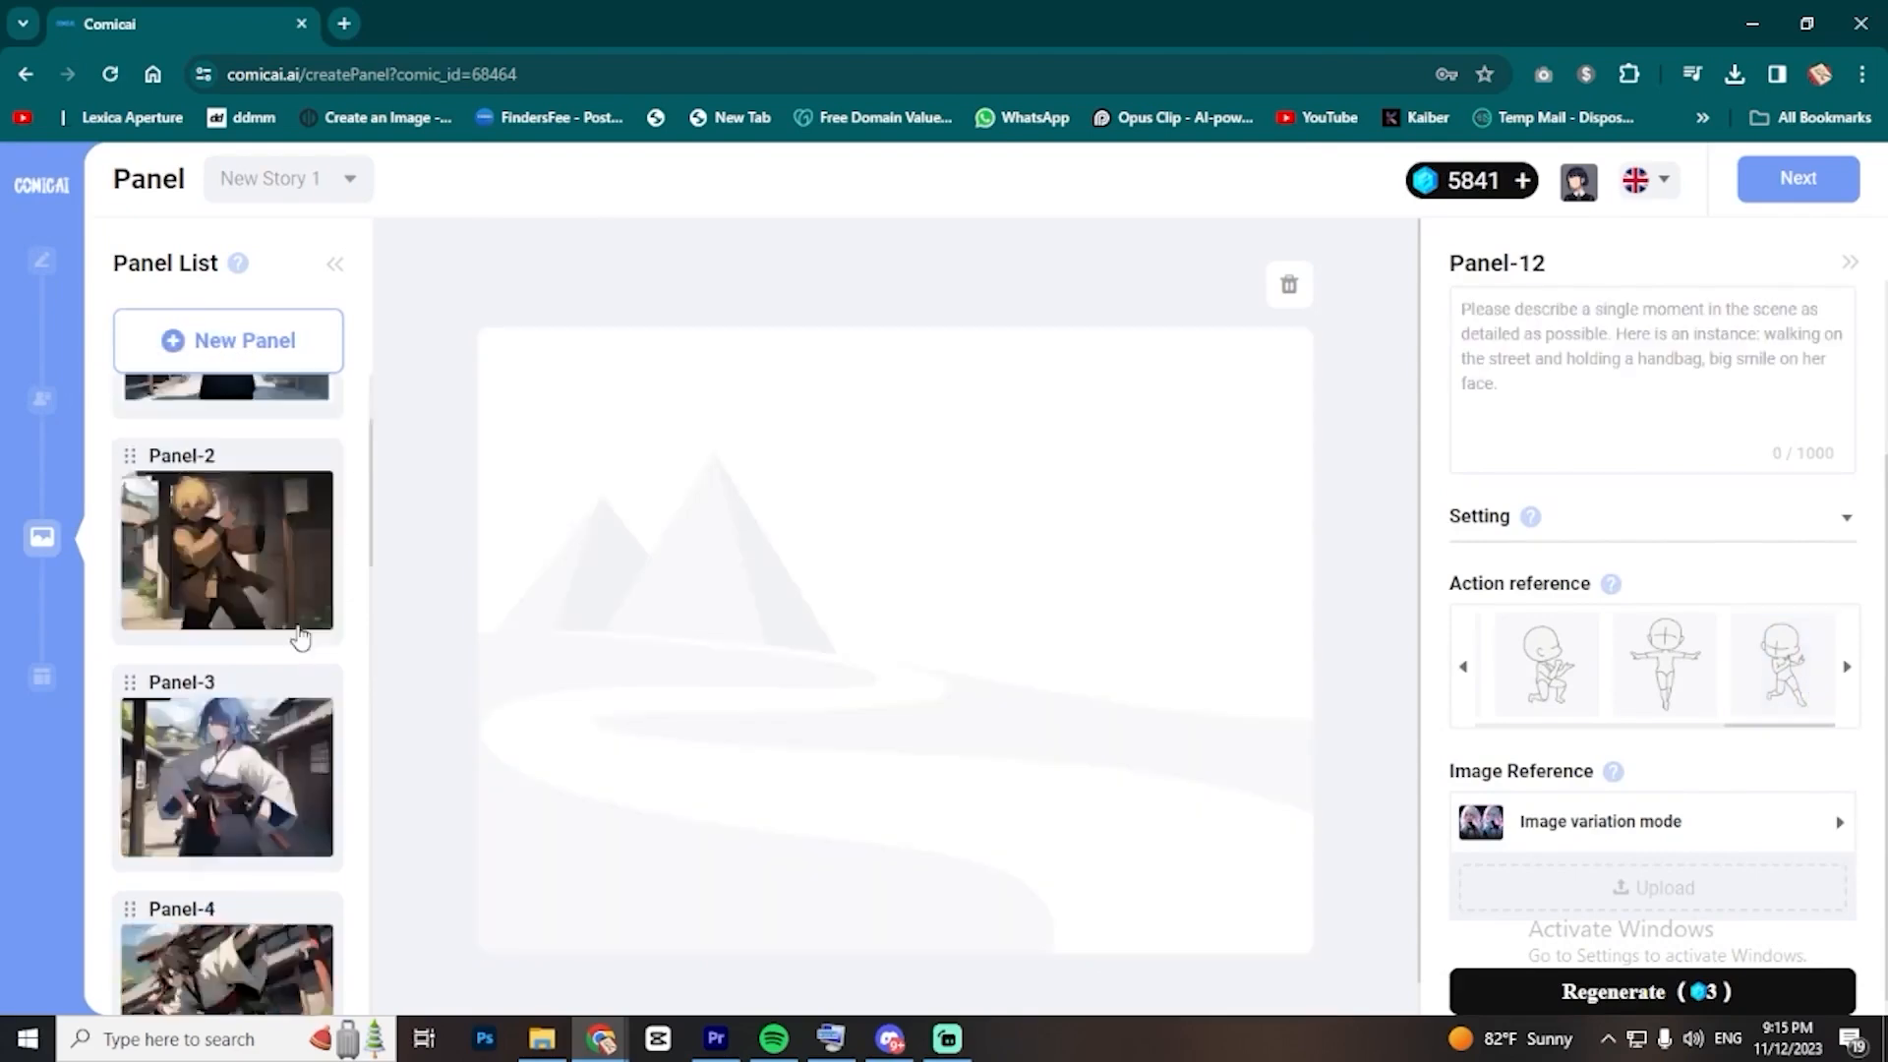
- Review the generated panels from Panel-1 onward and continue to the page editor
scroll(207, 855, "up", 20)
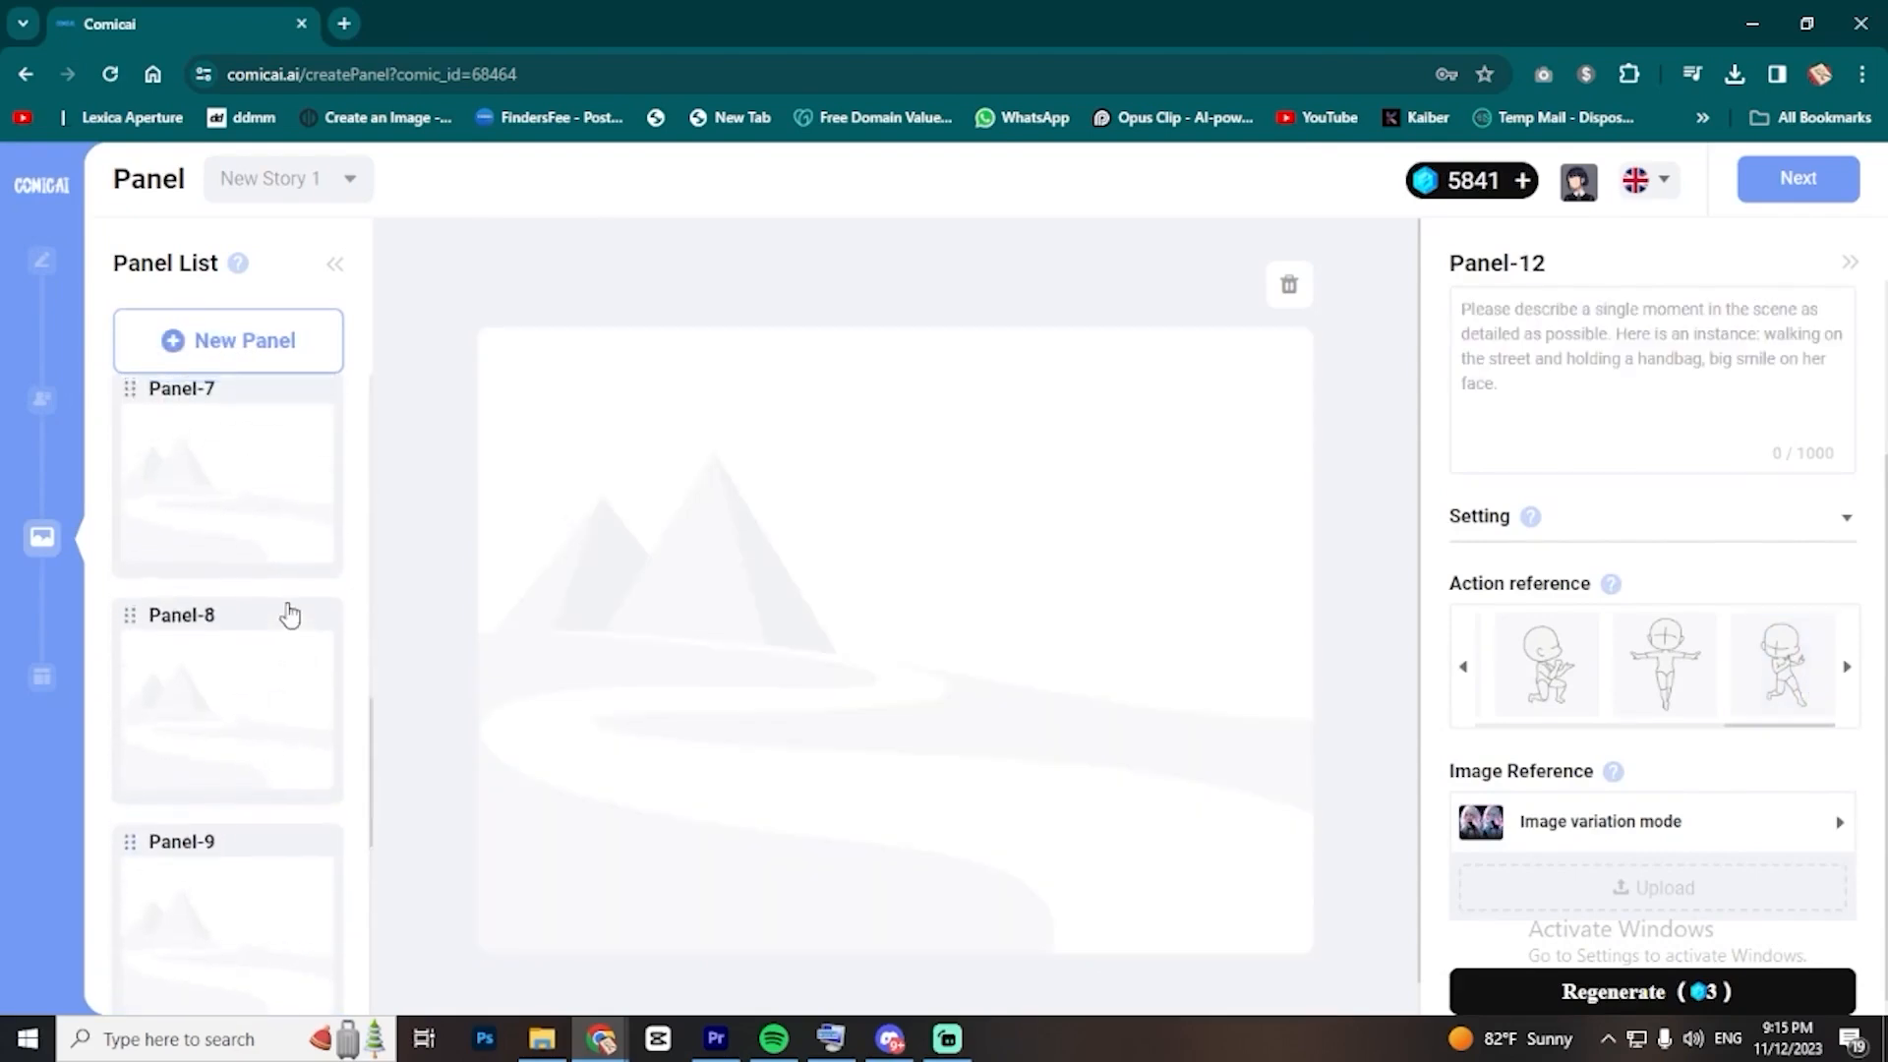
left_click(263, 496)
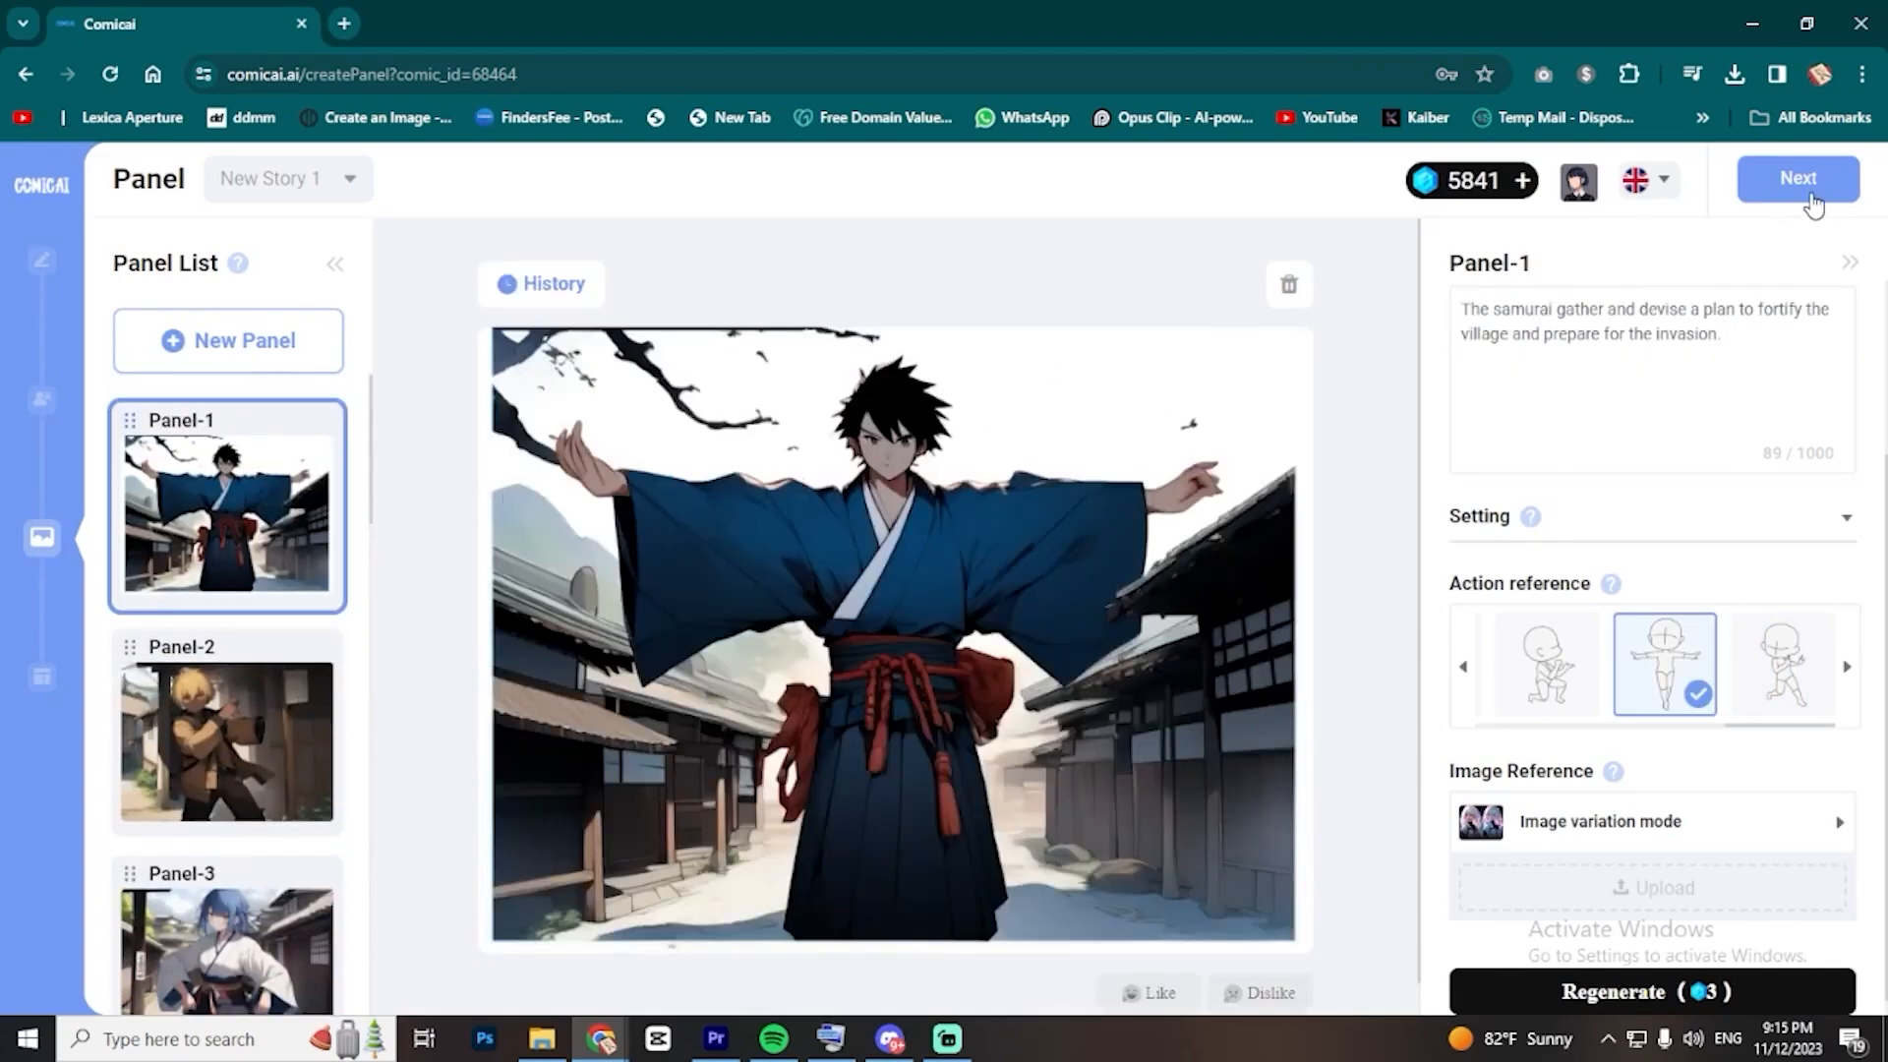
left_click(1812, 199)
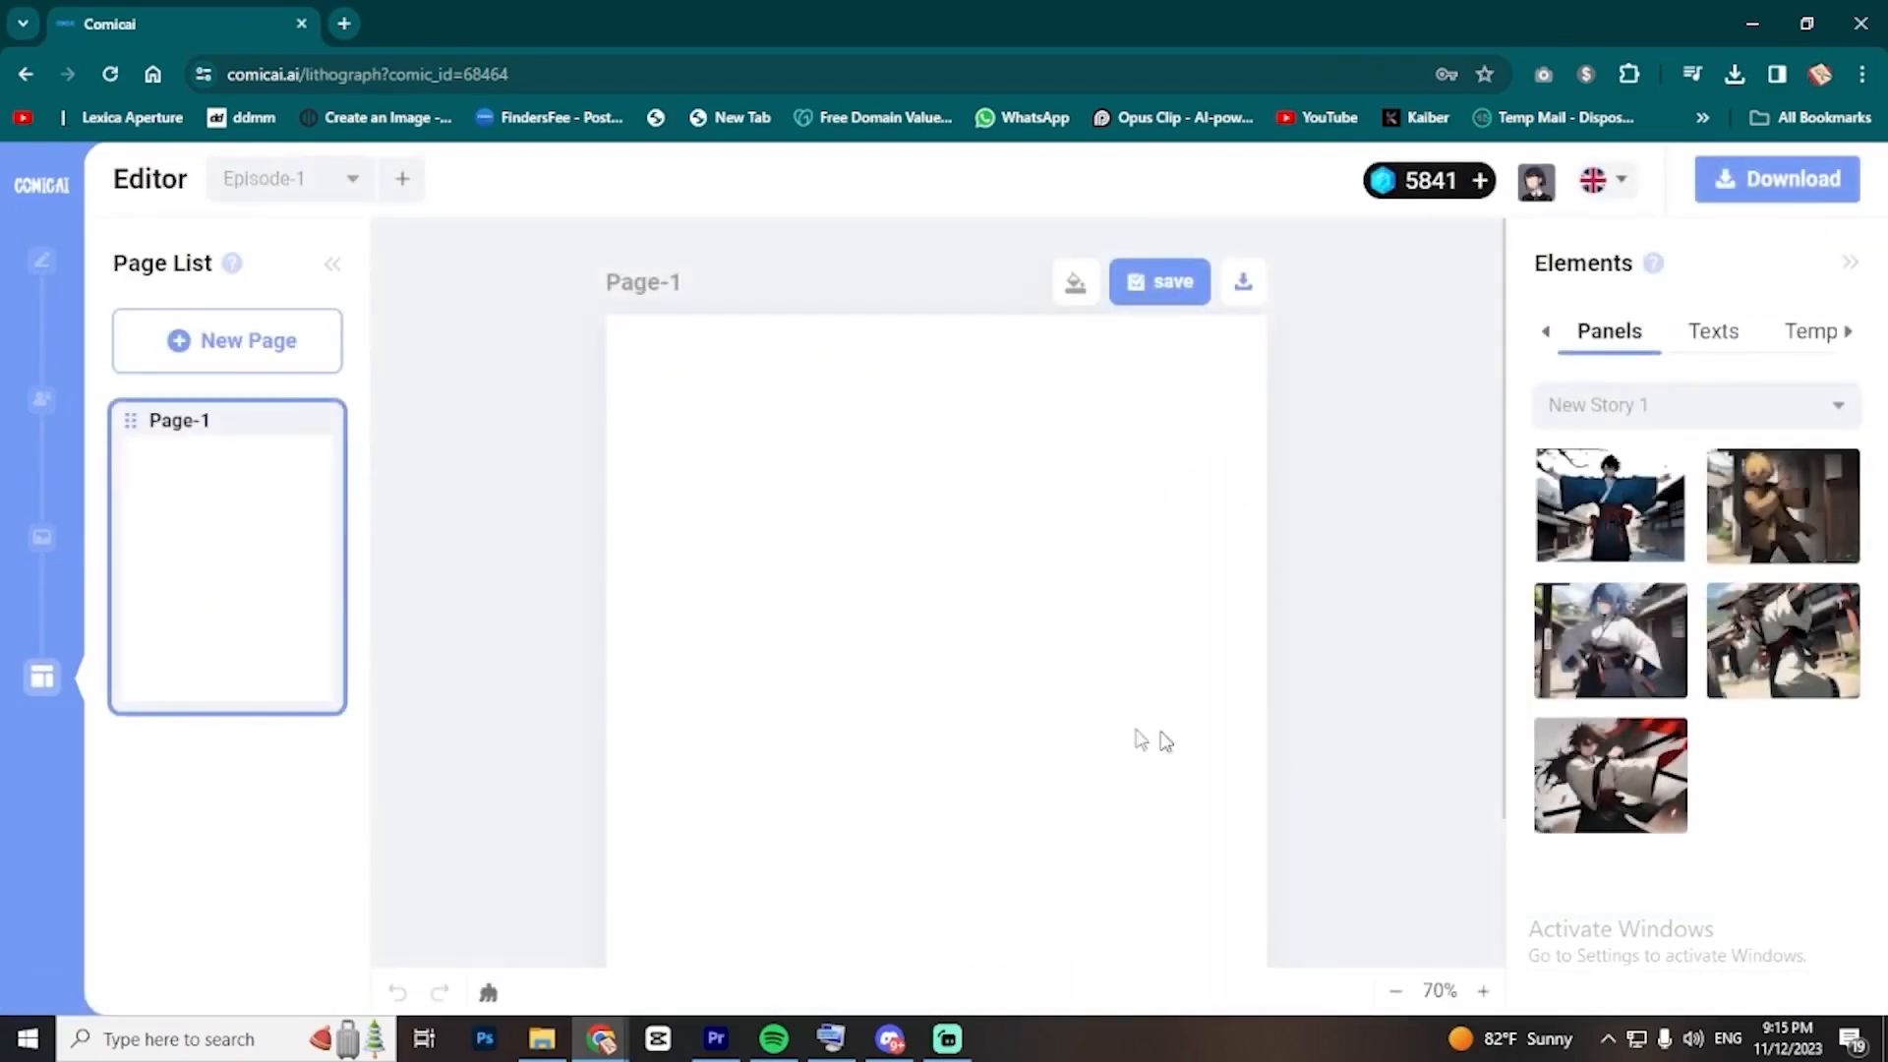
- Apply the 4-Grid template with a wide upper frame, two small stacked frames and one tall frame to Page-1
left_click(1734, 340)
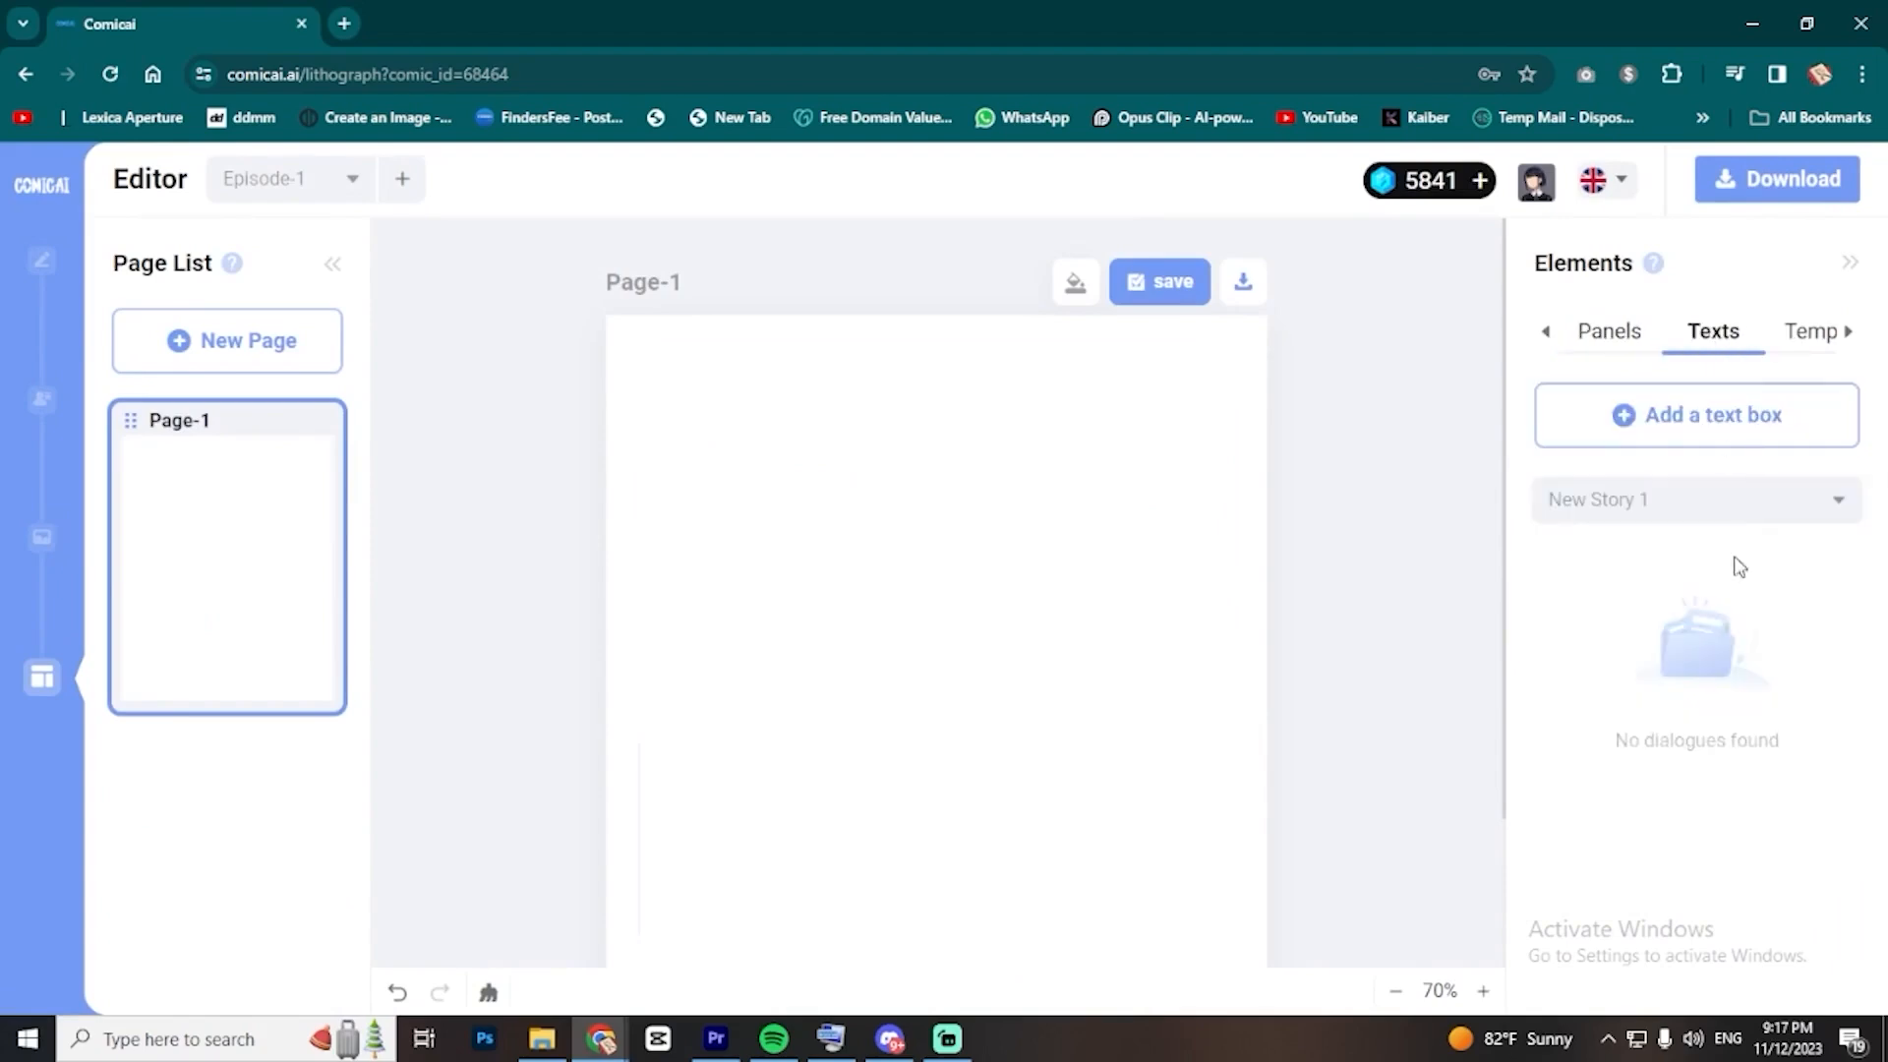
left_click(1806, 351)
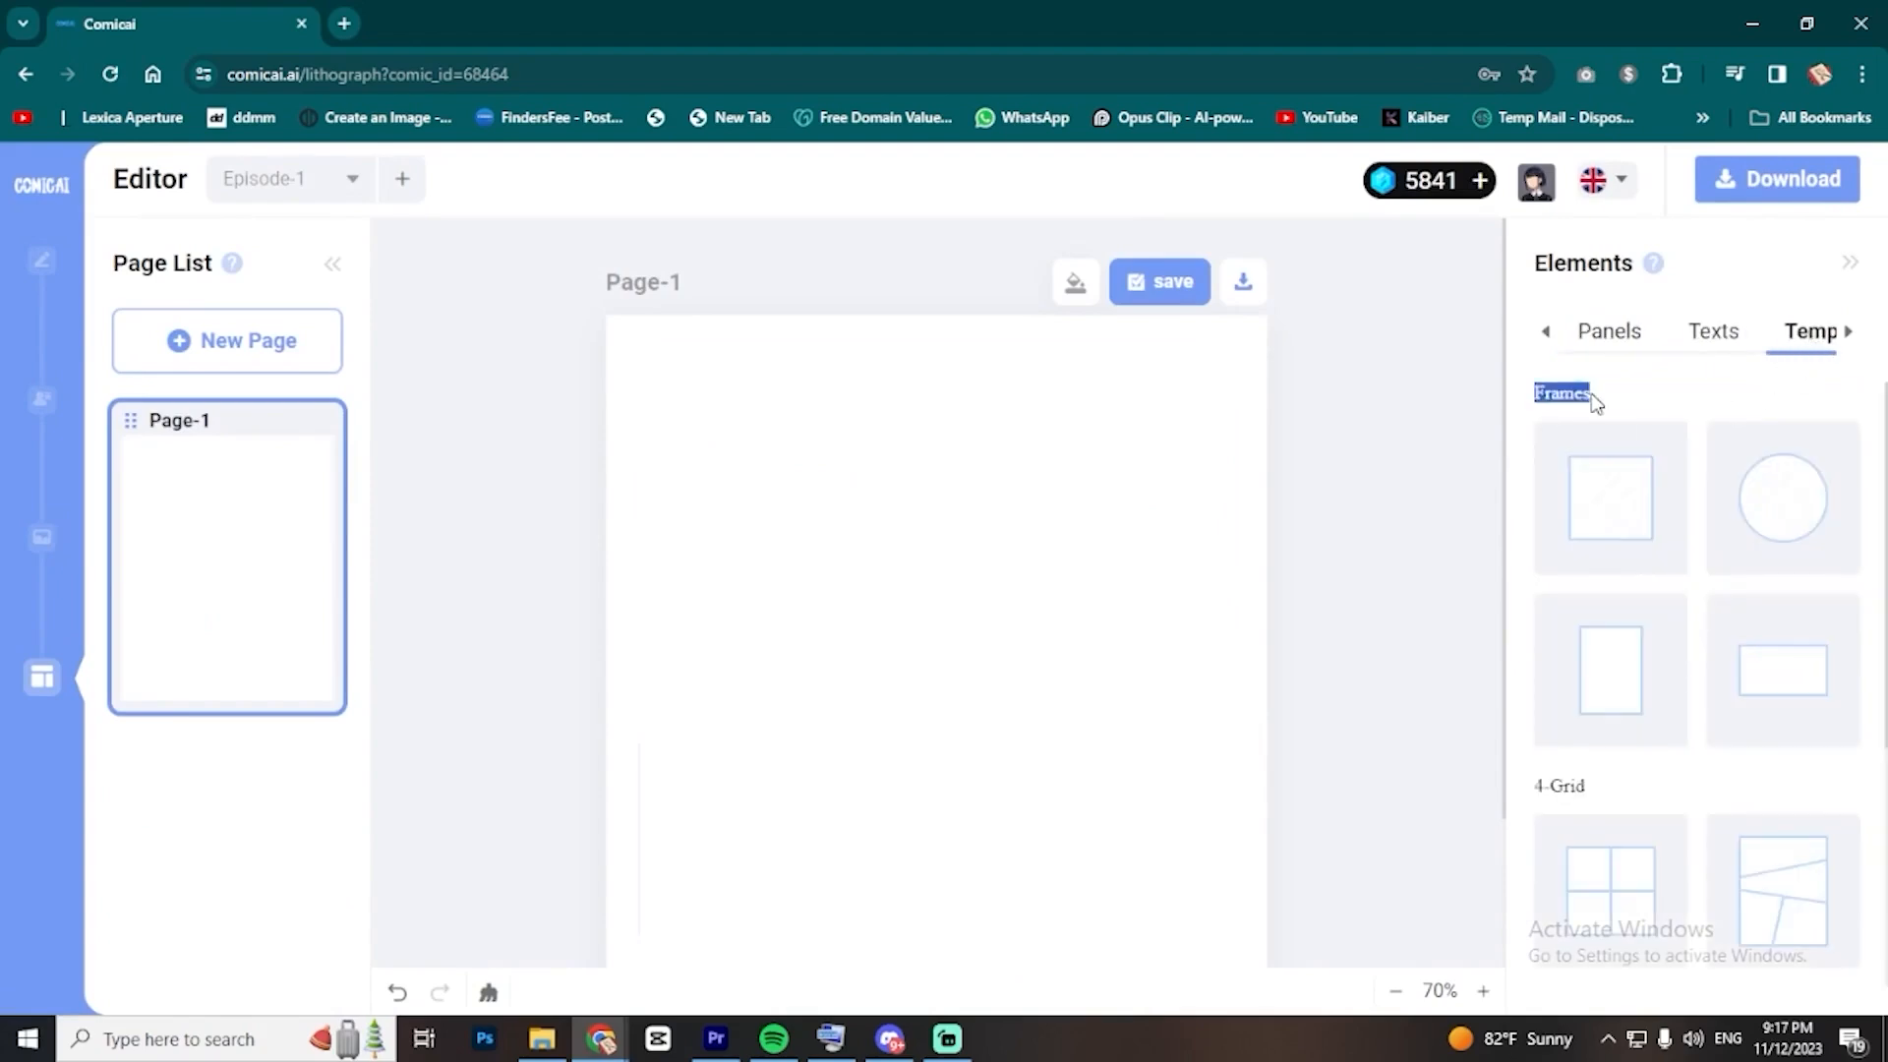
scroll(1593, 398, "down", 3)
left_click(1585, 548)
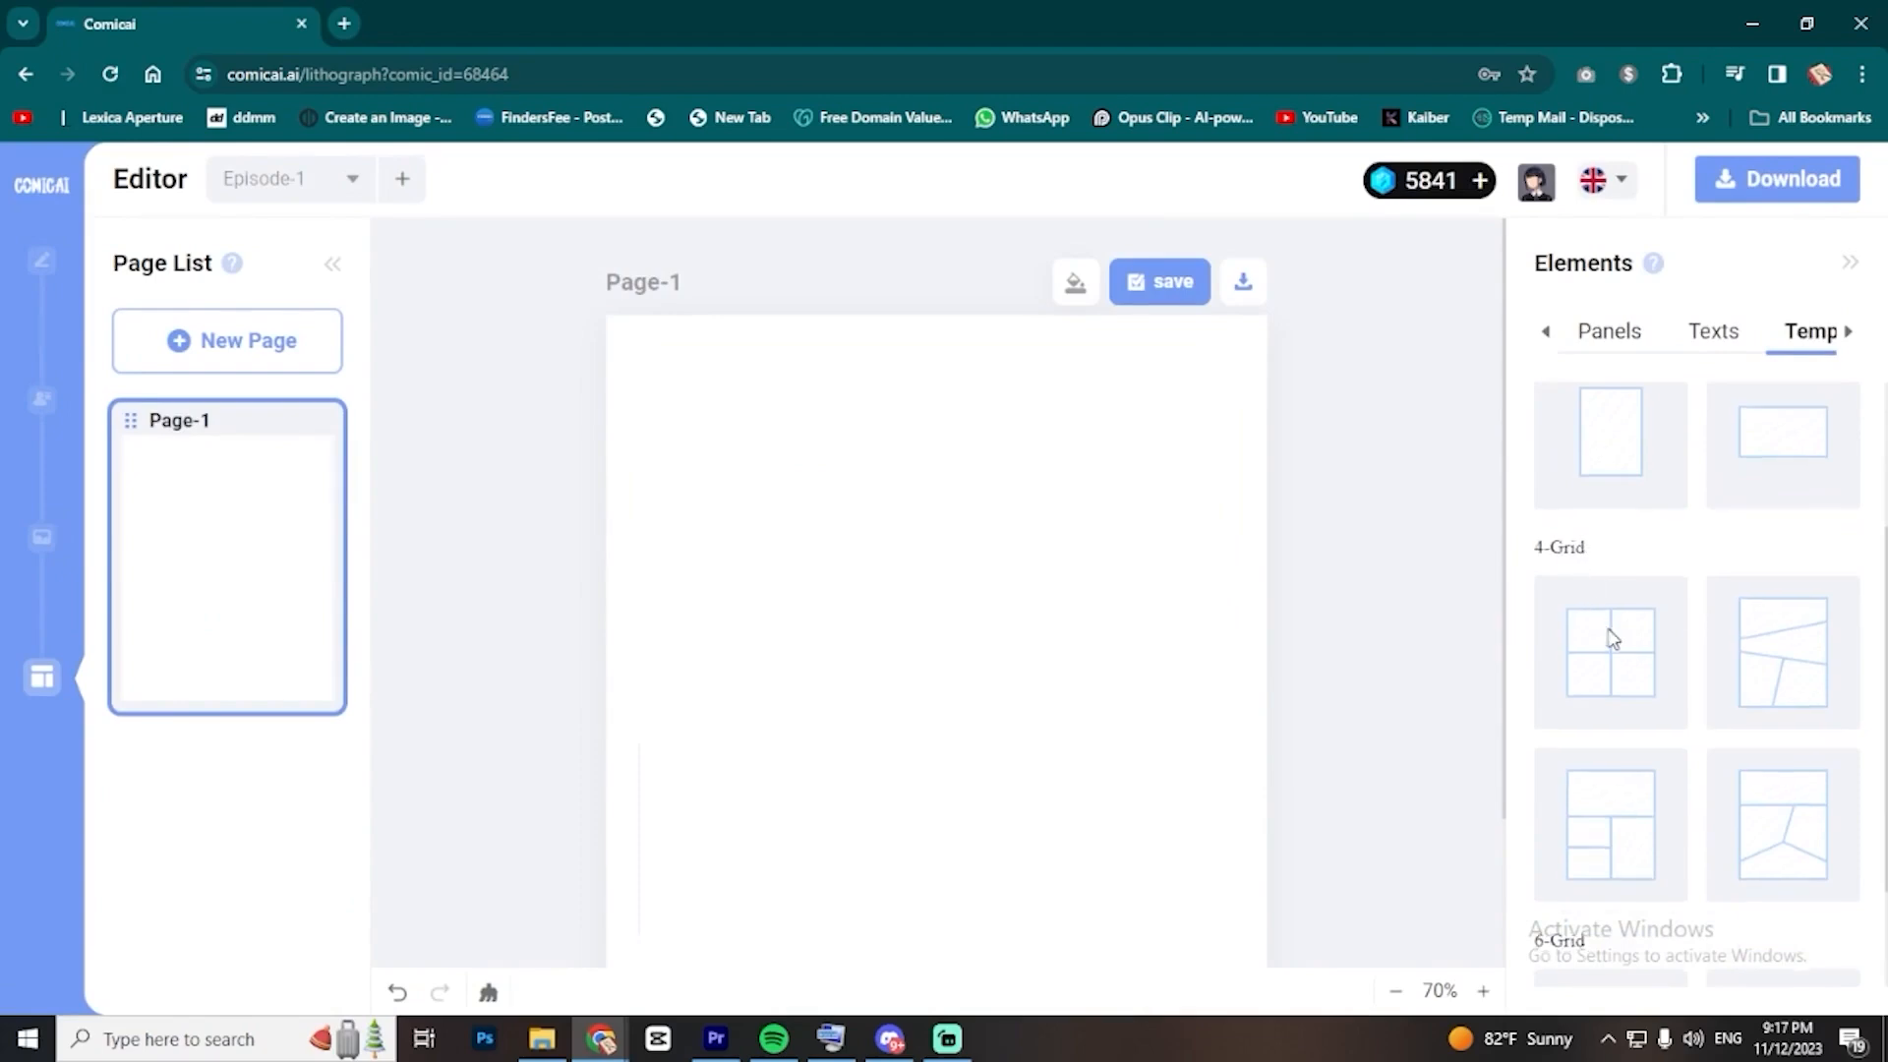
scroll(1609, 632, "down", 2)
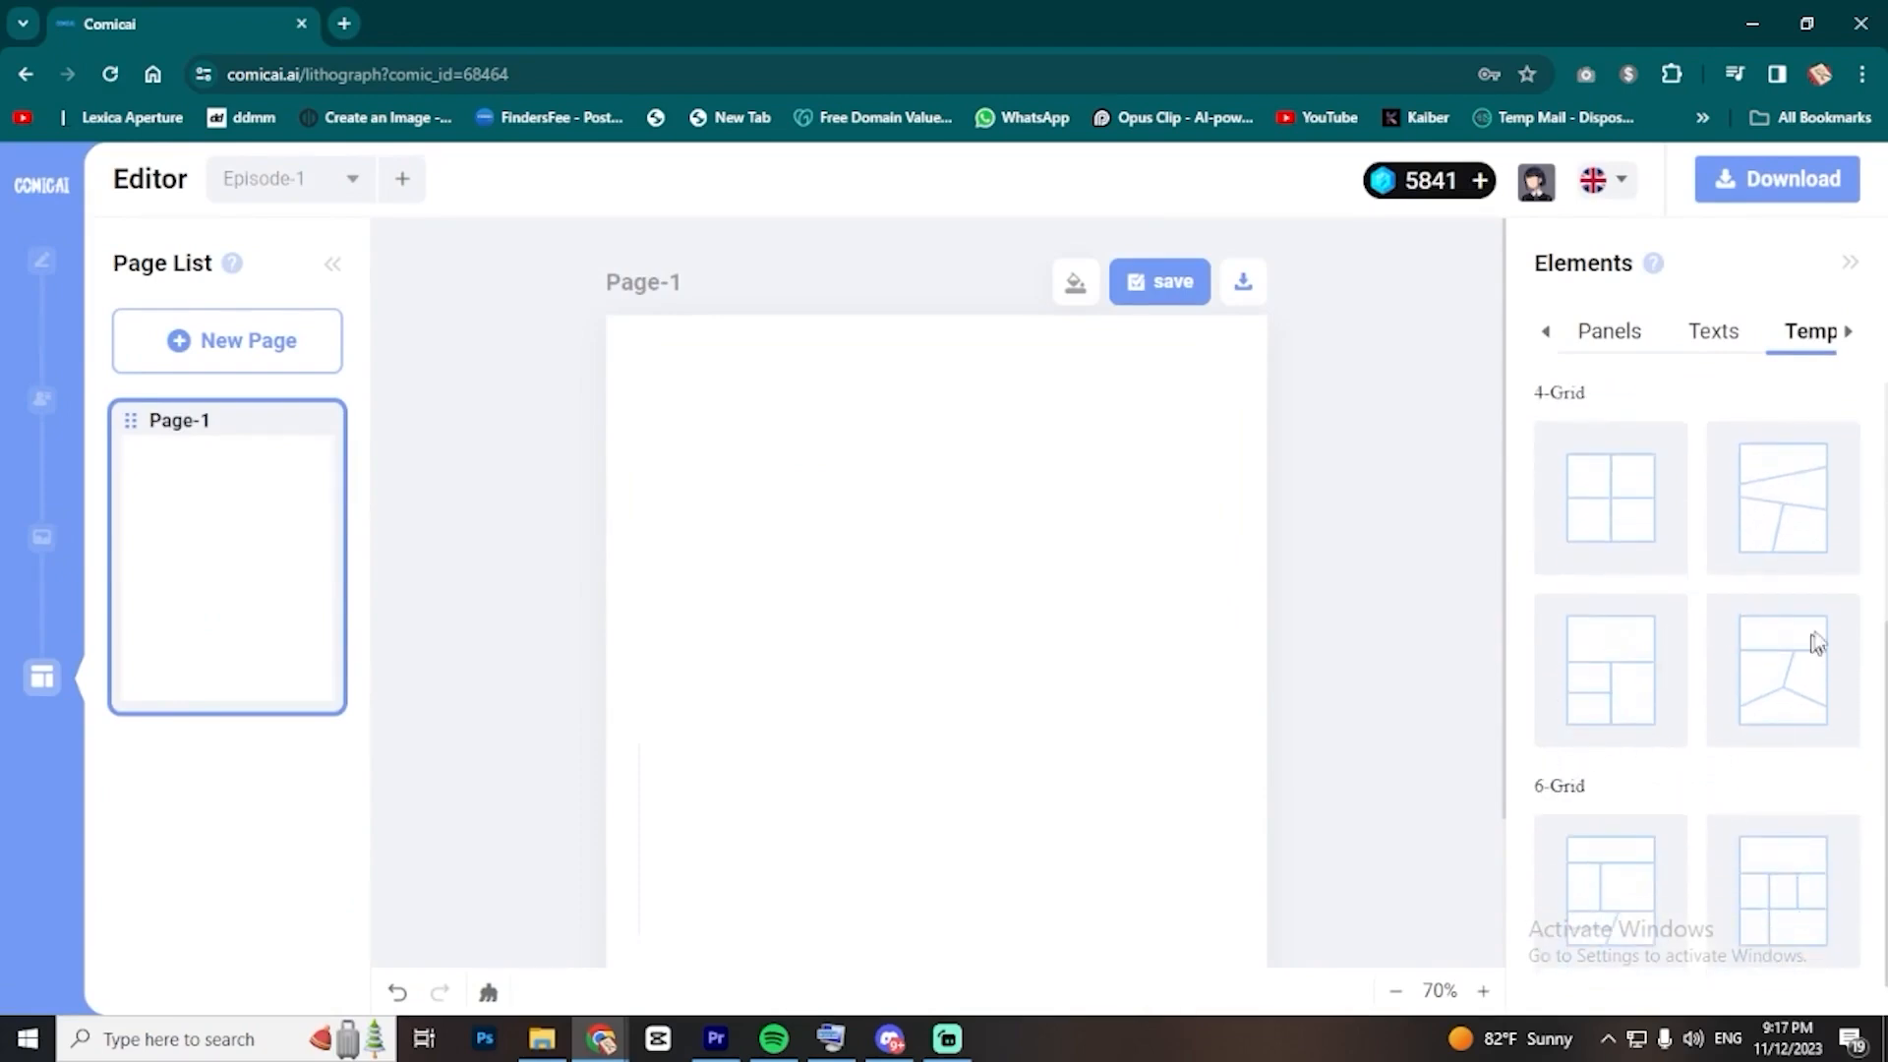
scroll(1804, 657, "up", 1)
scroll(1761, 817, "down", 1)
left_click(1602, 696)
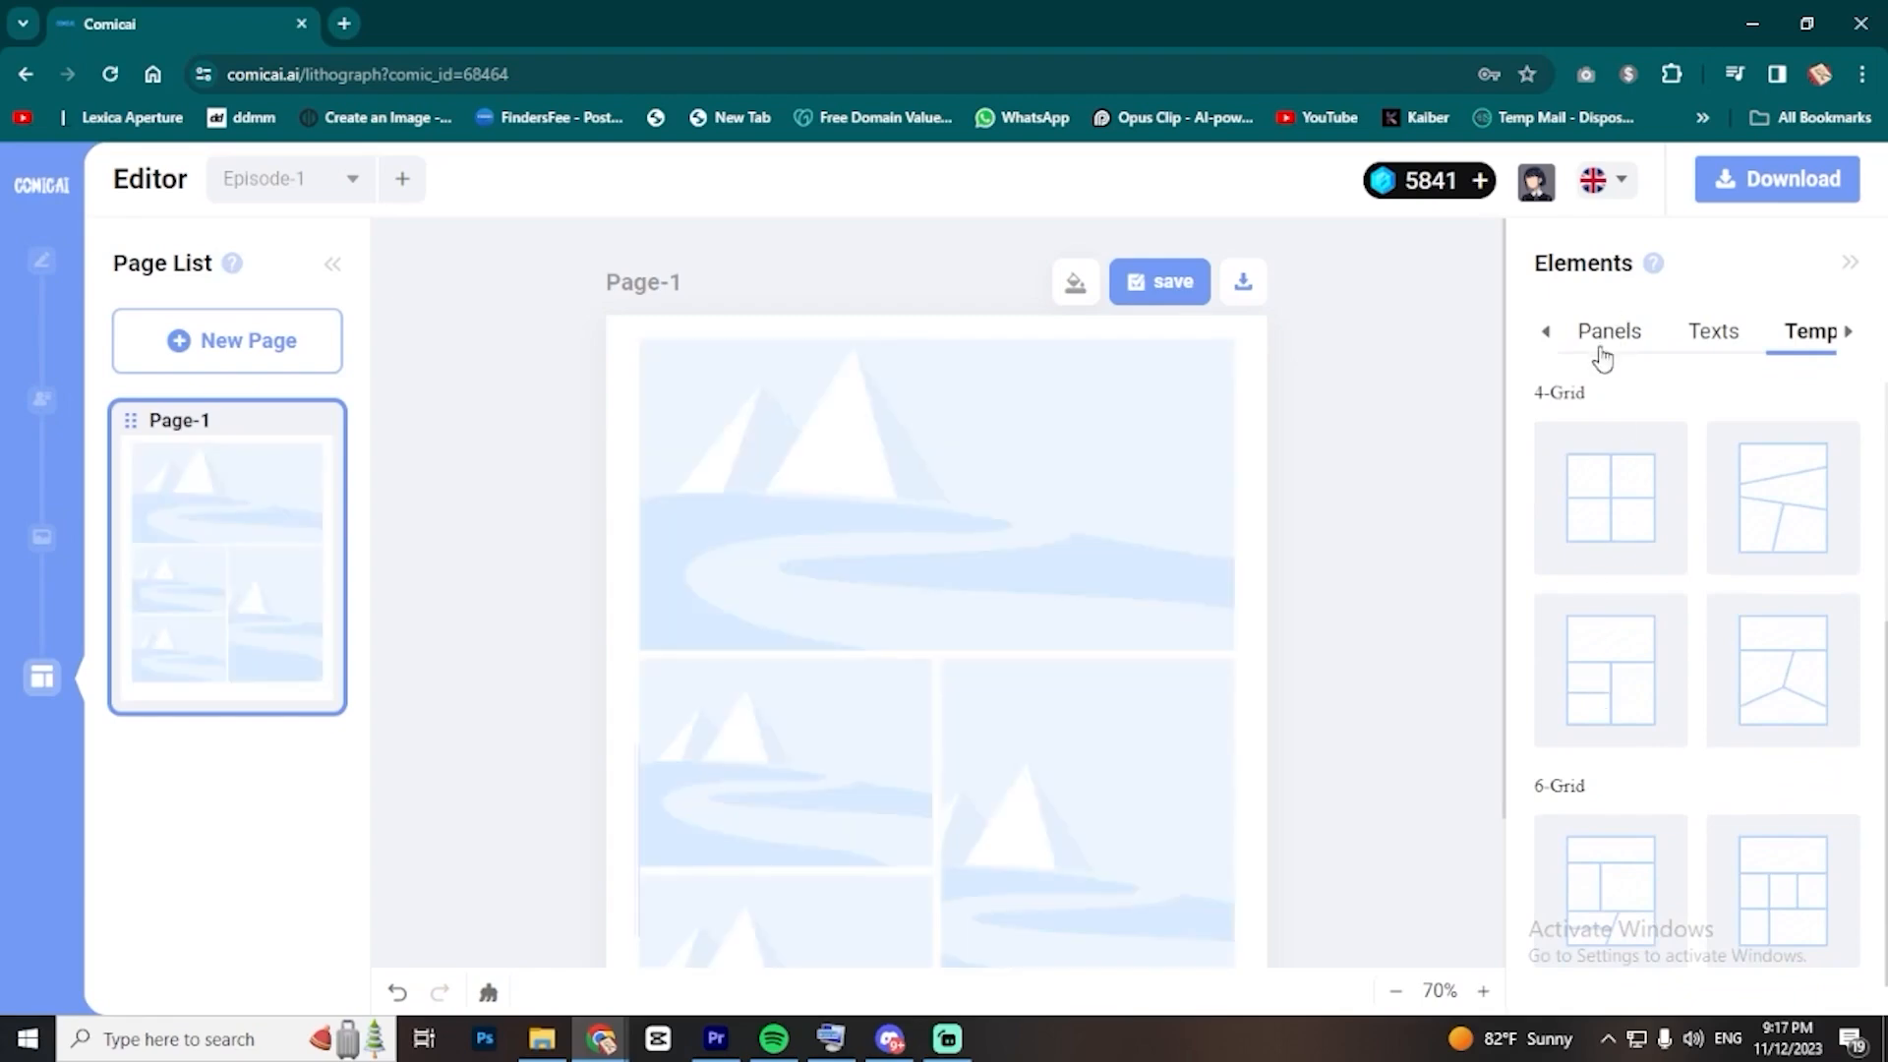
- Fill the four Page-1 frames with the blue-robed samurai, blond messenger, blue-haired woman and crouching swordsman panel images
left_click(1603, 335)
left_click(1022, 467)
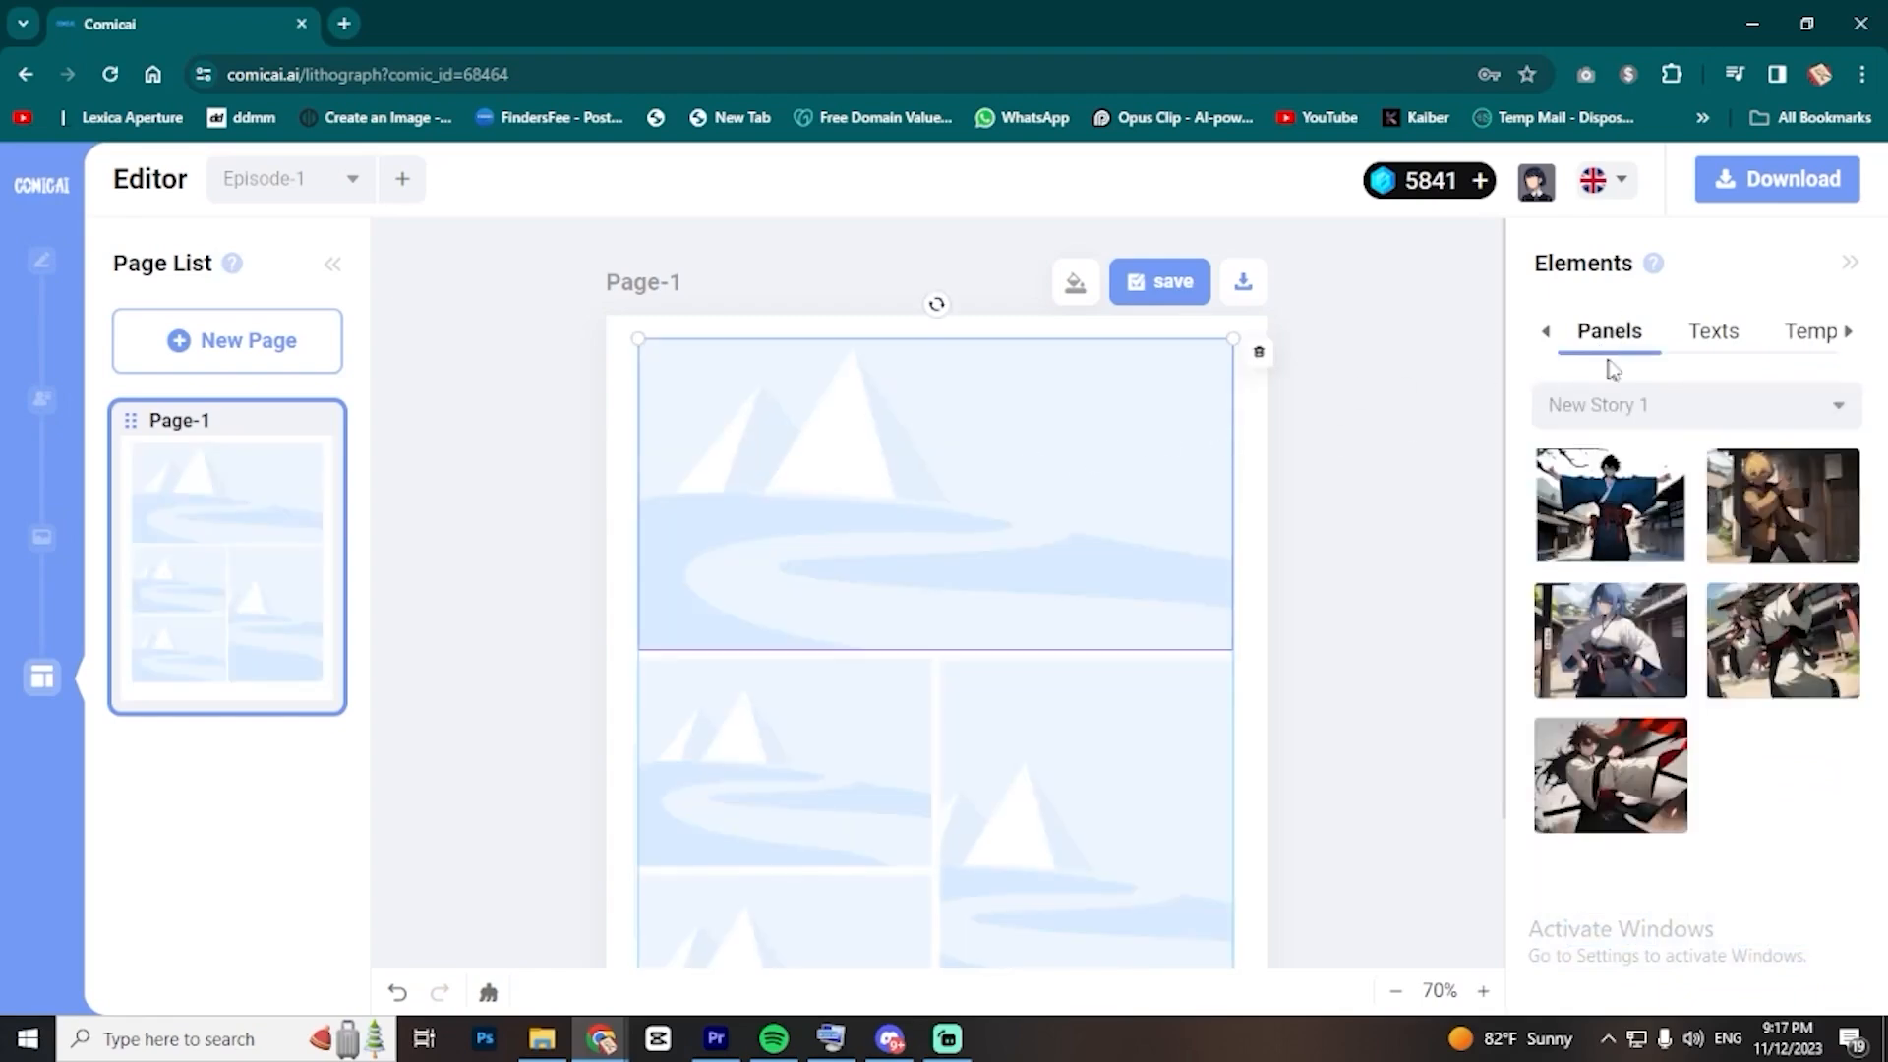
left_click(1612, 521)
left_click(844, 734)
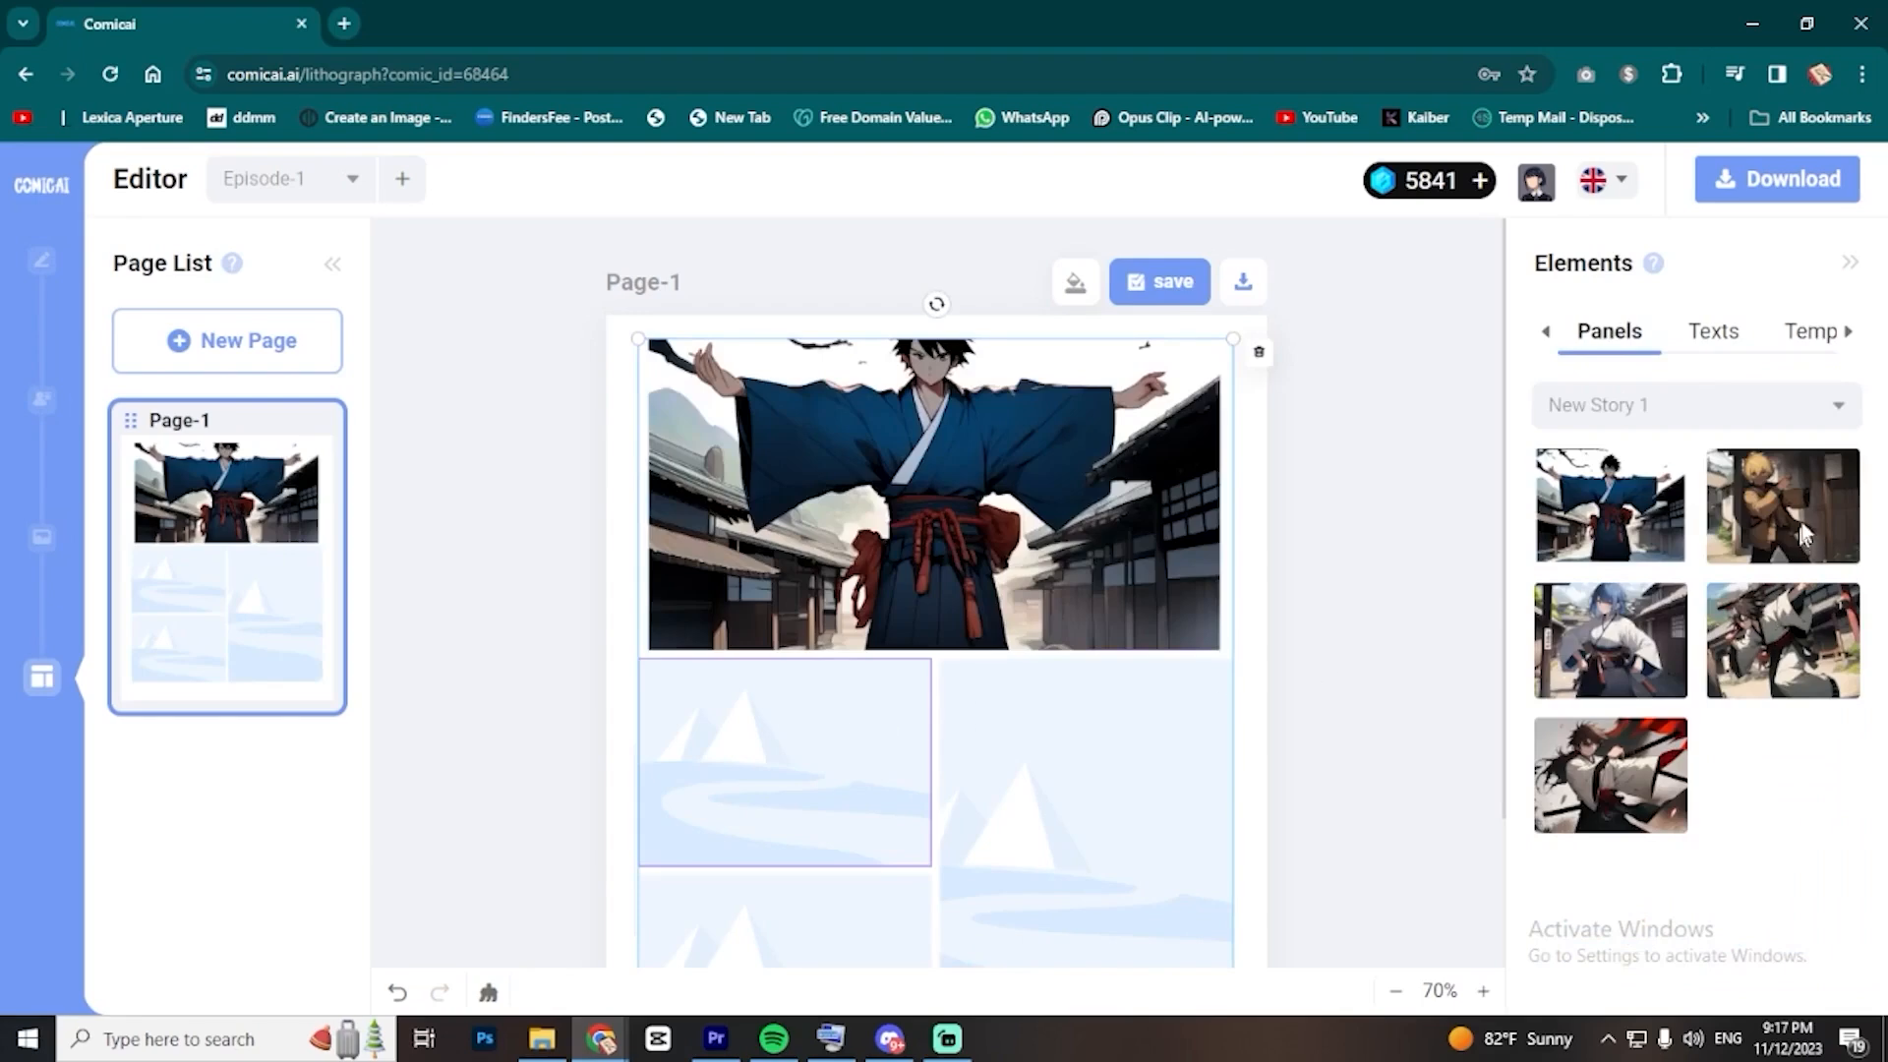
left_click(1804, 536)
left_click(1160, 828)
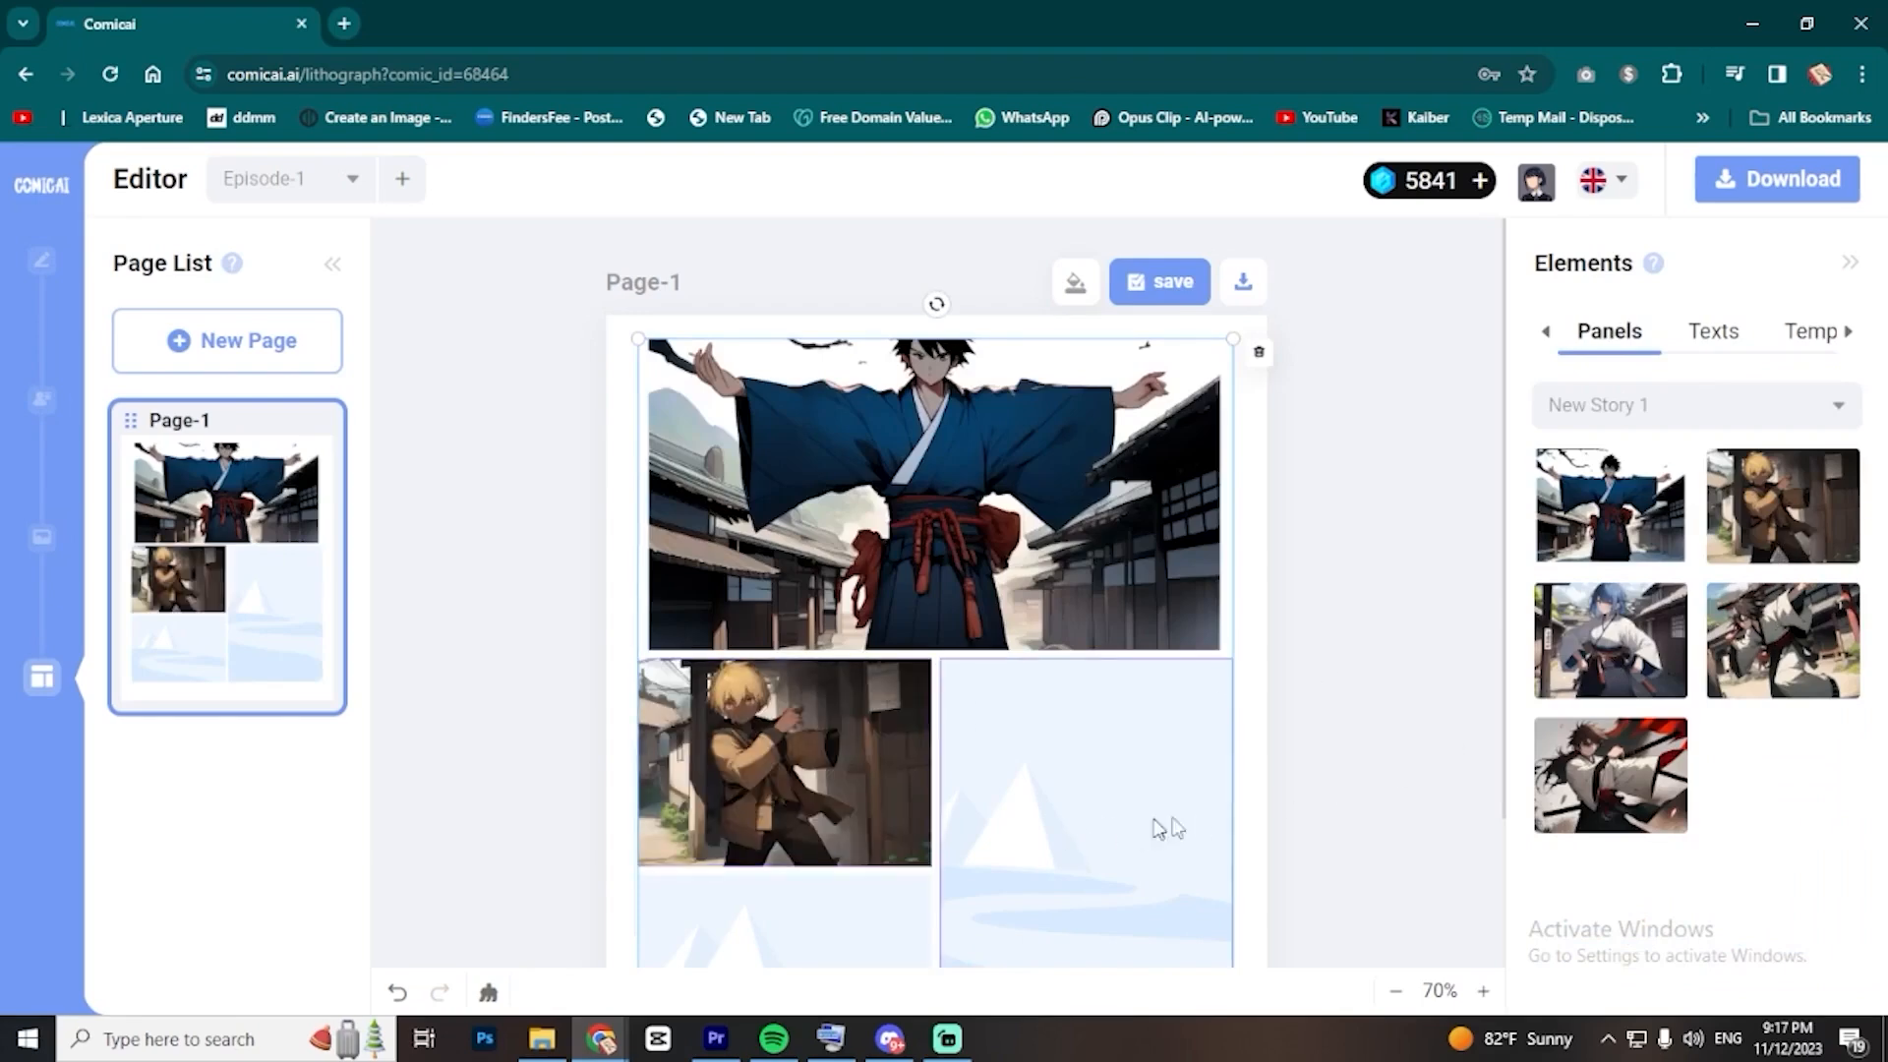
left_click(1612, 686)
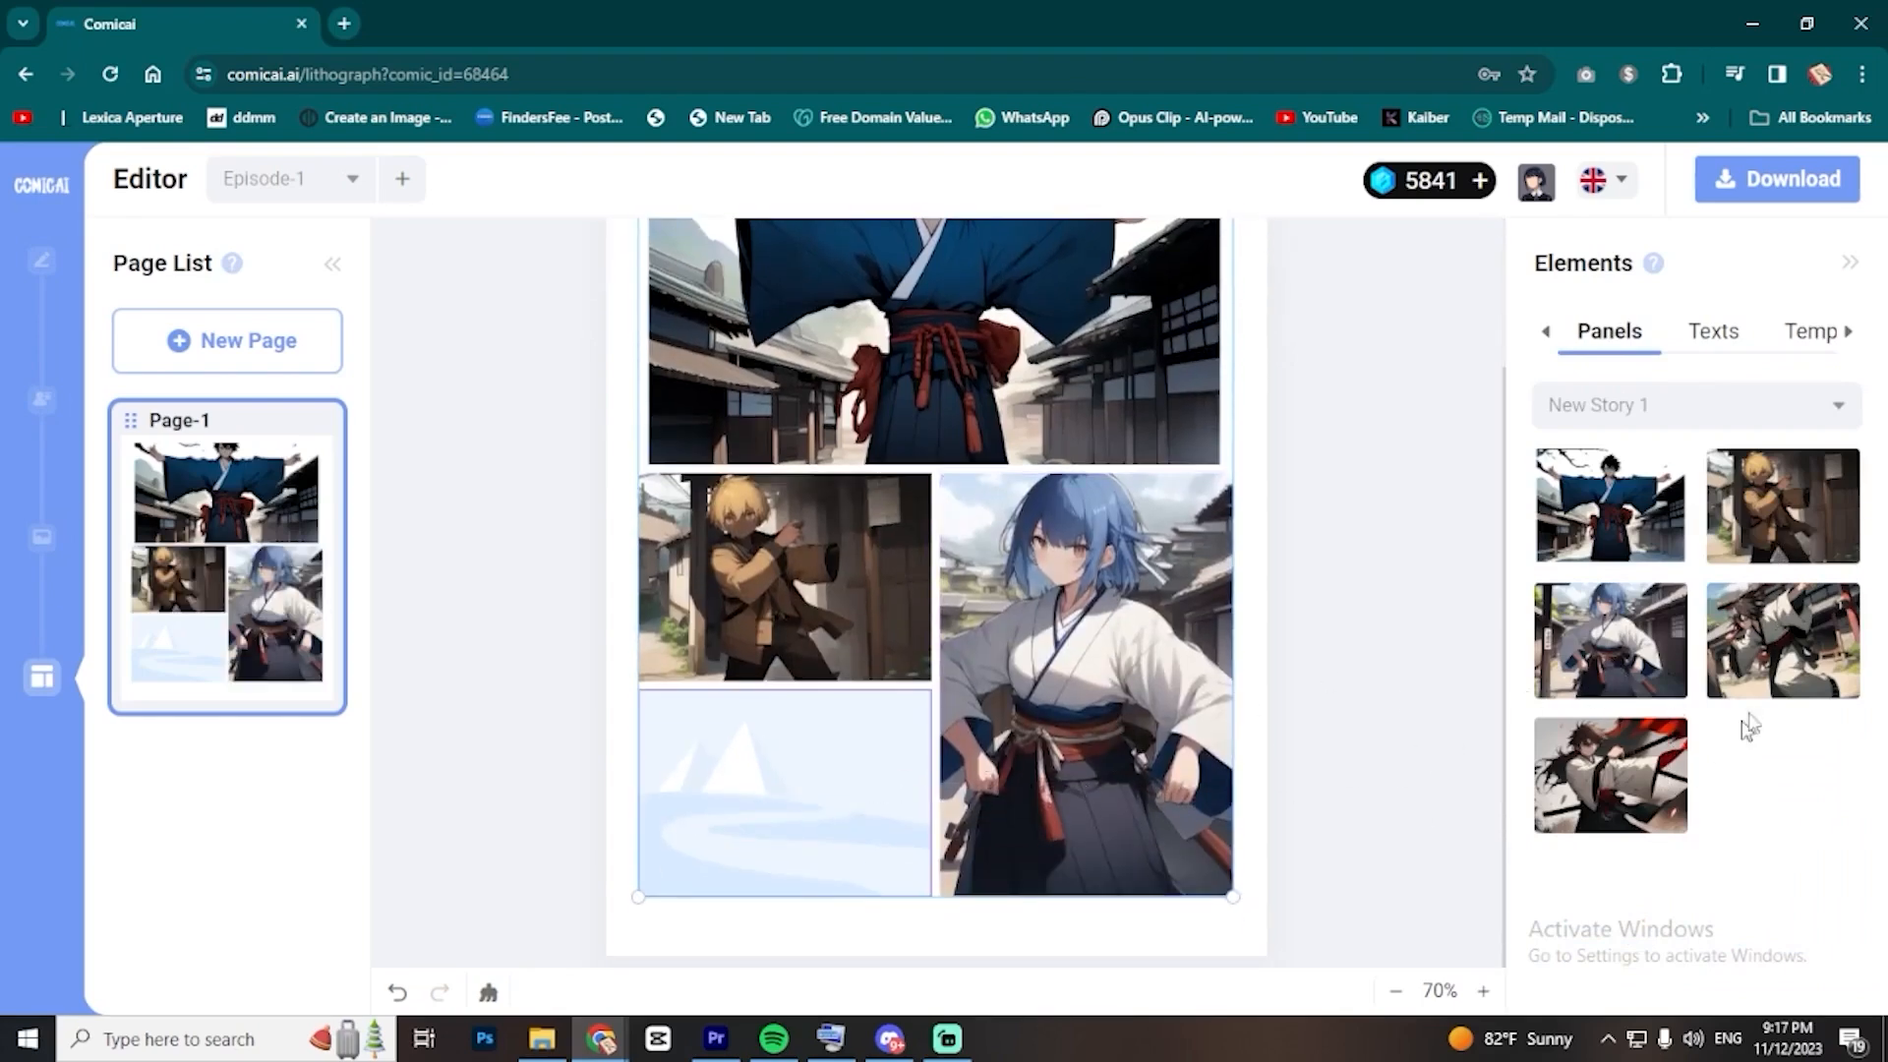
left_click(1785, 696)
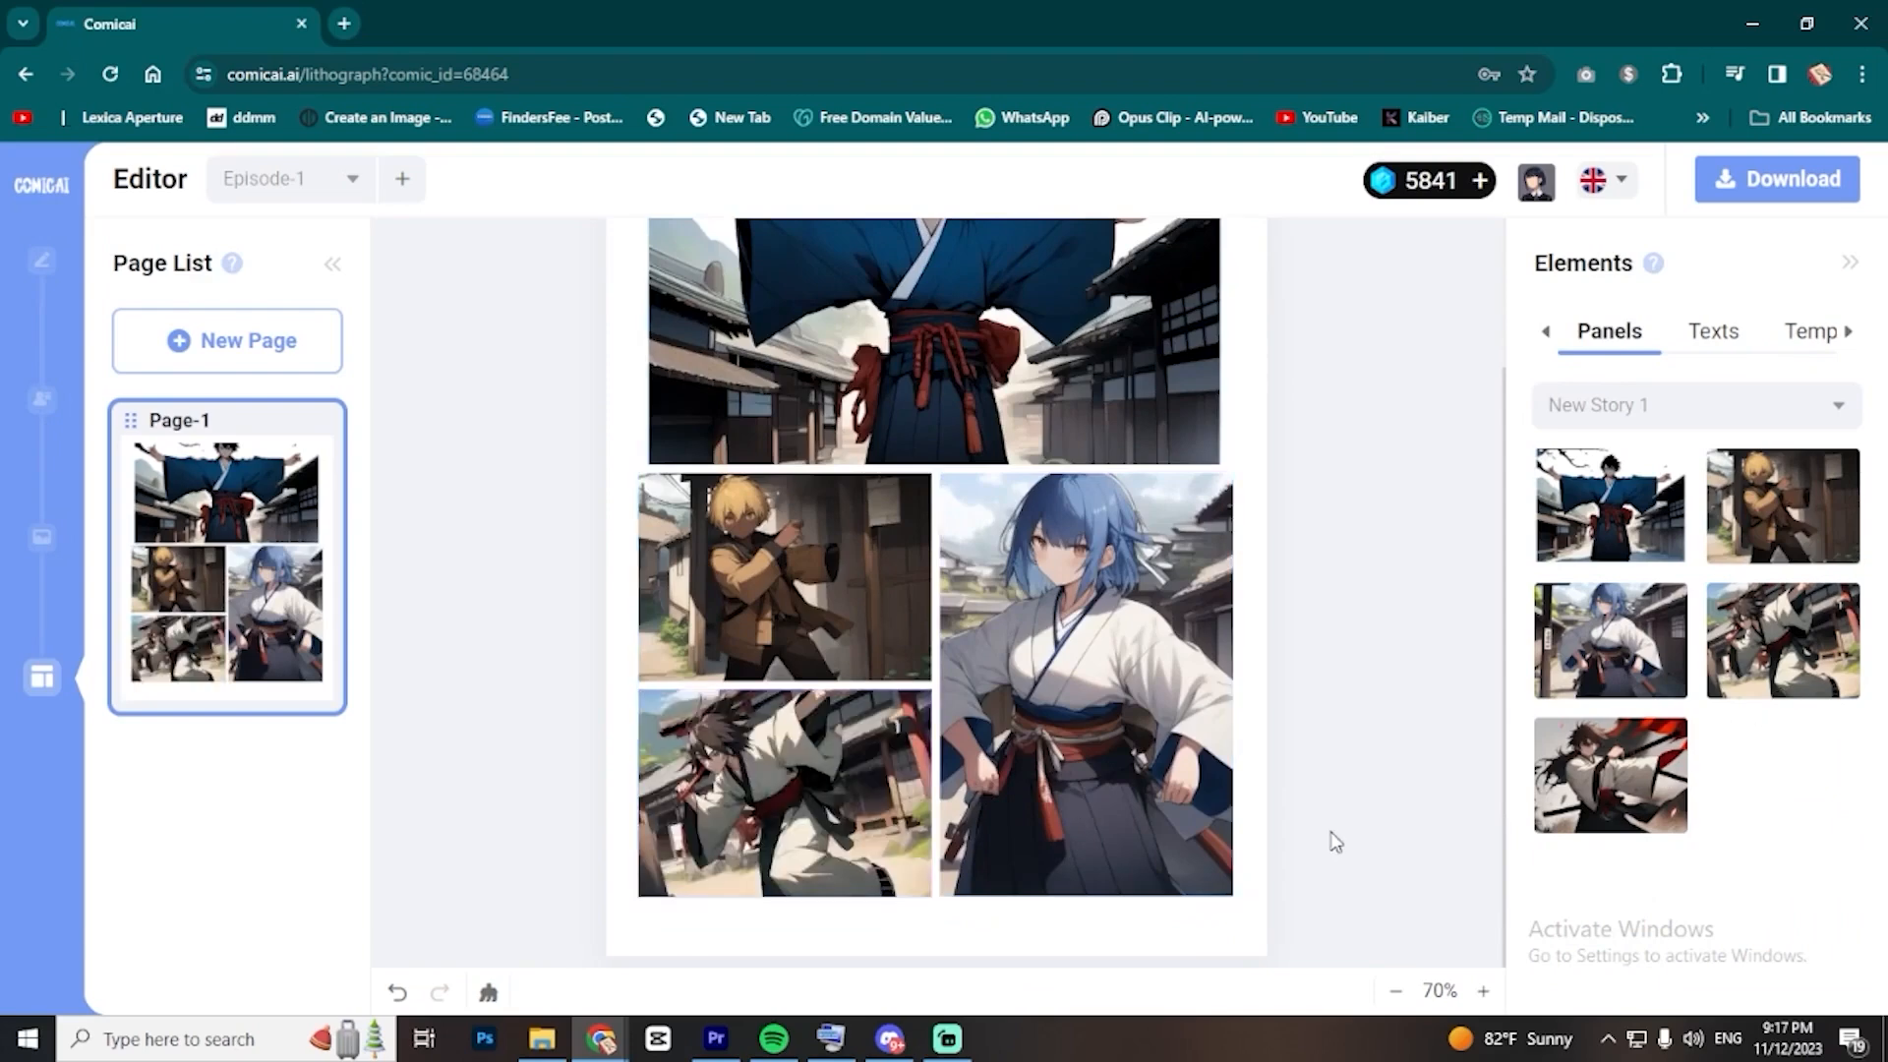
scroll(1386, 787, "up", 2)
scroll(1234, 685, "up", 1)
left_click(913, 517)
scroll(1302, 717, "down", 1)
scroll(1445, 439, "up", 1)
- Add an oval speech bubble to the upper frame, enlarge it, and rotate it so its tail points at the blue-robed samurai
left_click(1847, 334)
left_click(1849, 335)
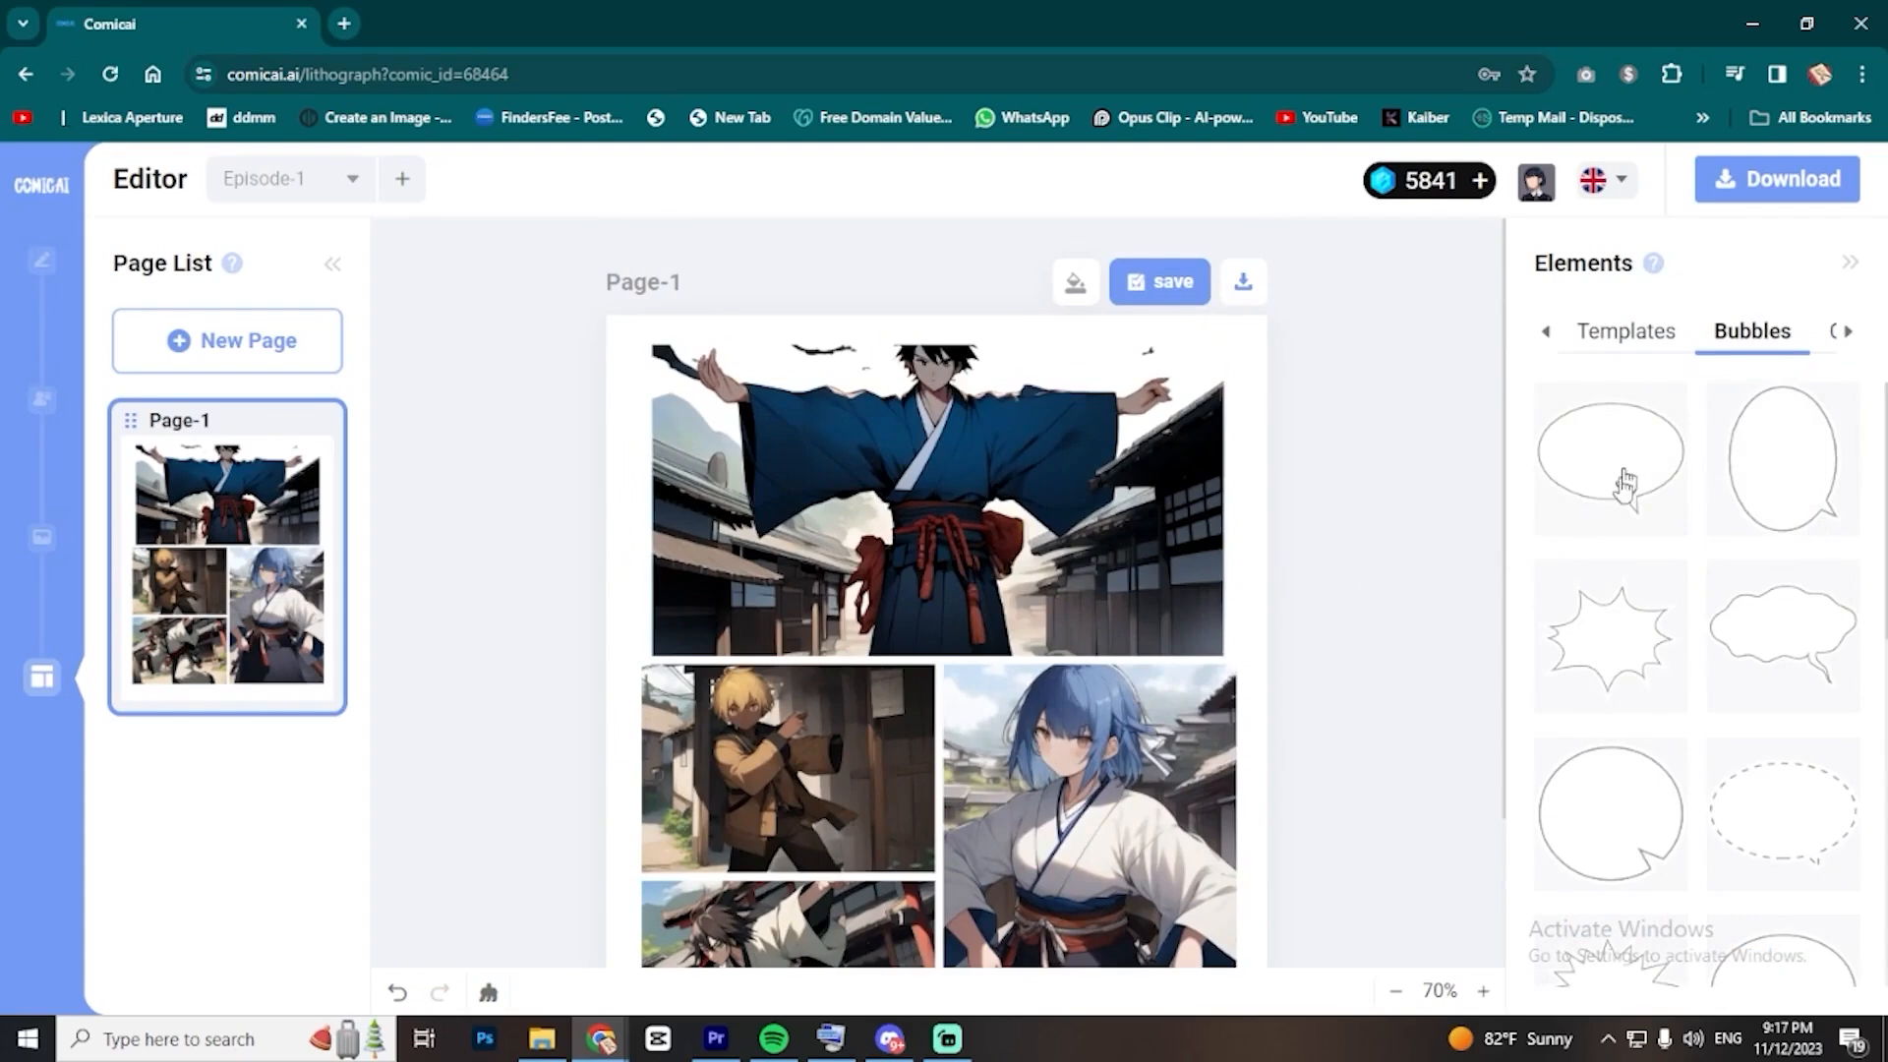
left_click(1627, 479)
left_click(993, 428)
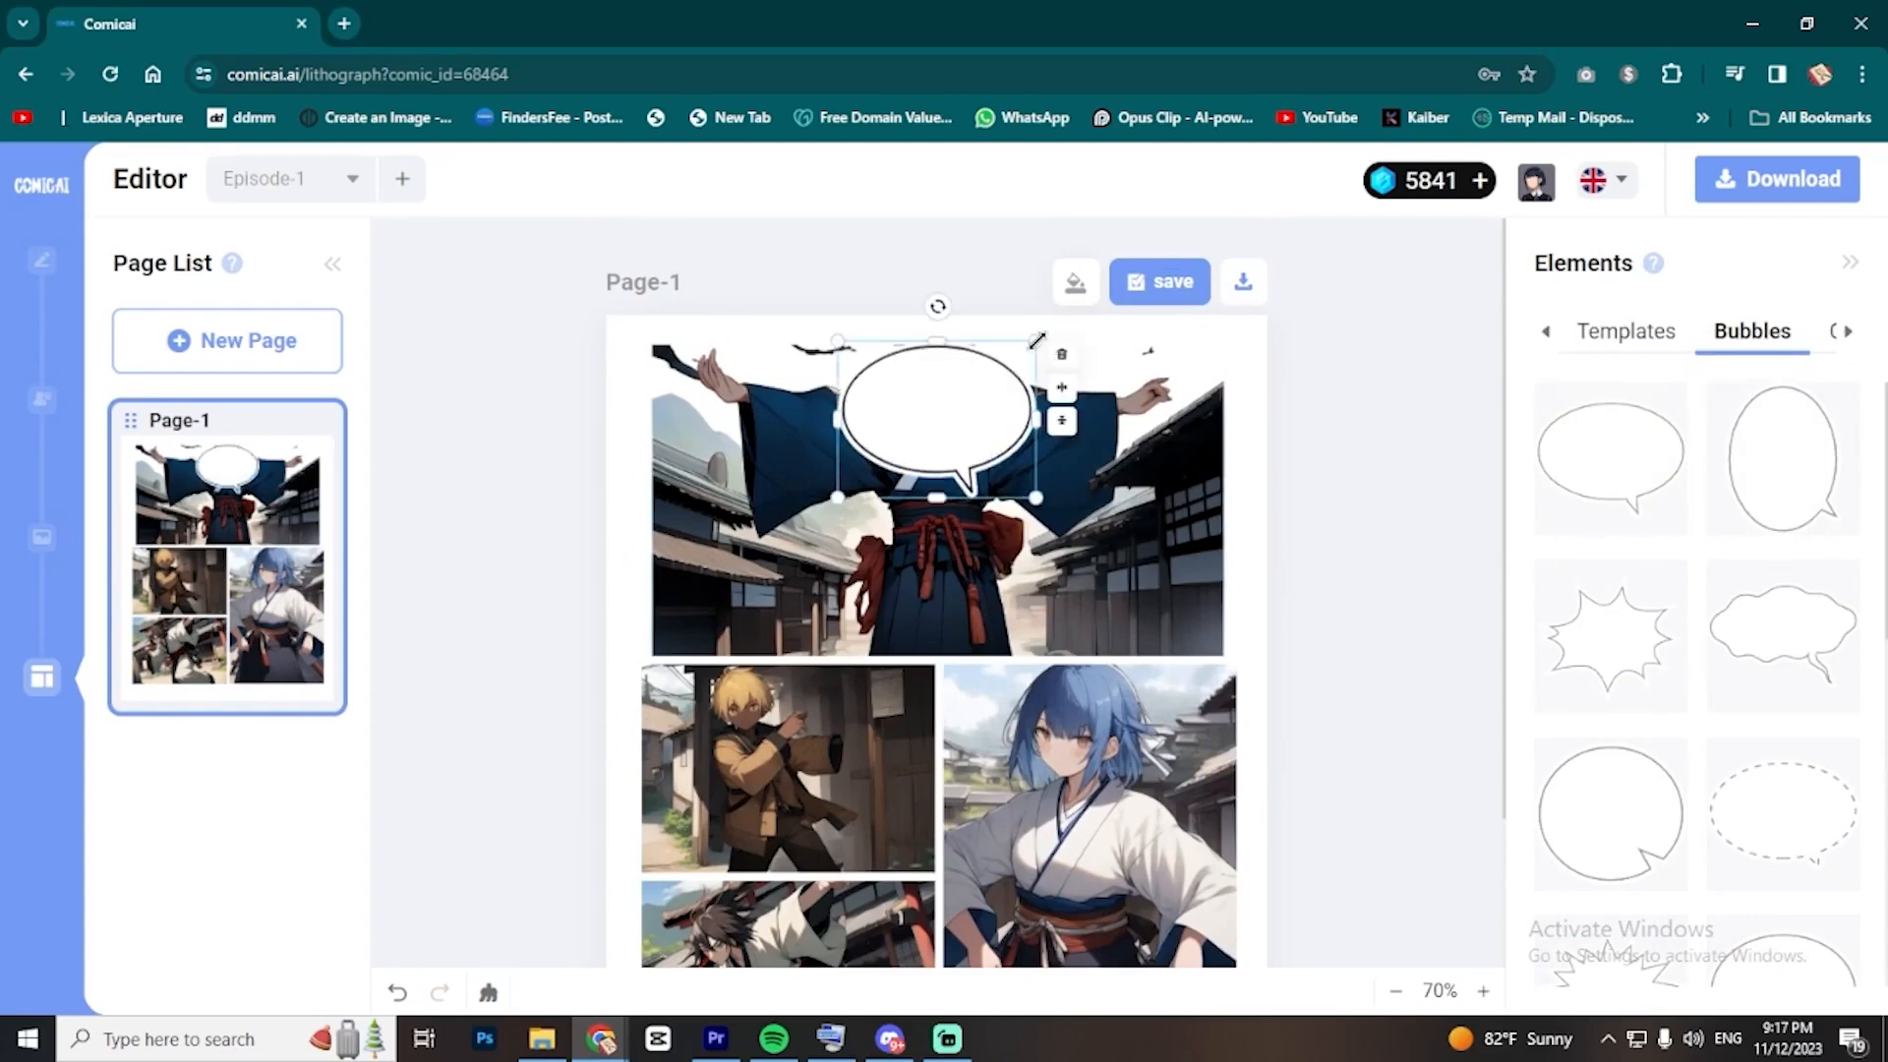
left_click_drag(1037, 341, 1089, 302)
left_click_drag(1035, 424, 1146, 546)
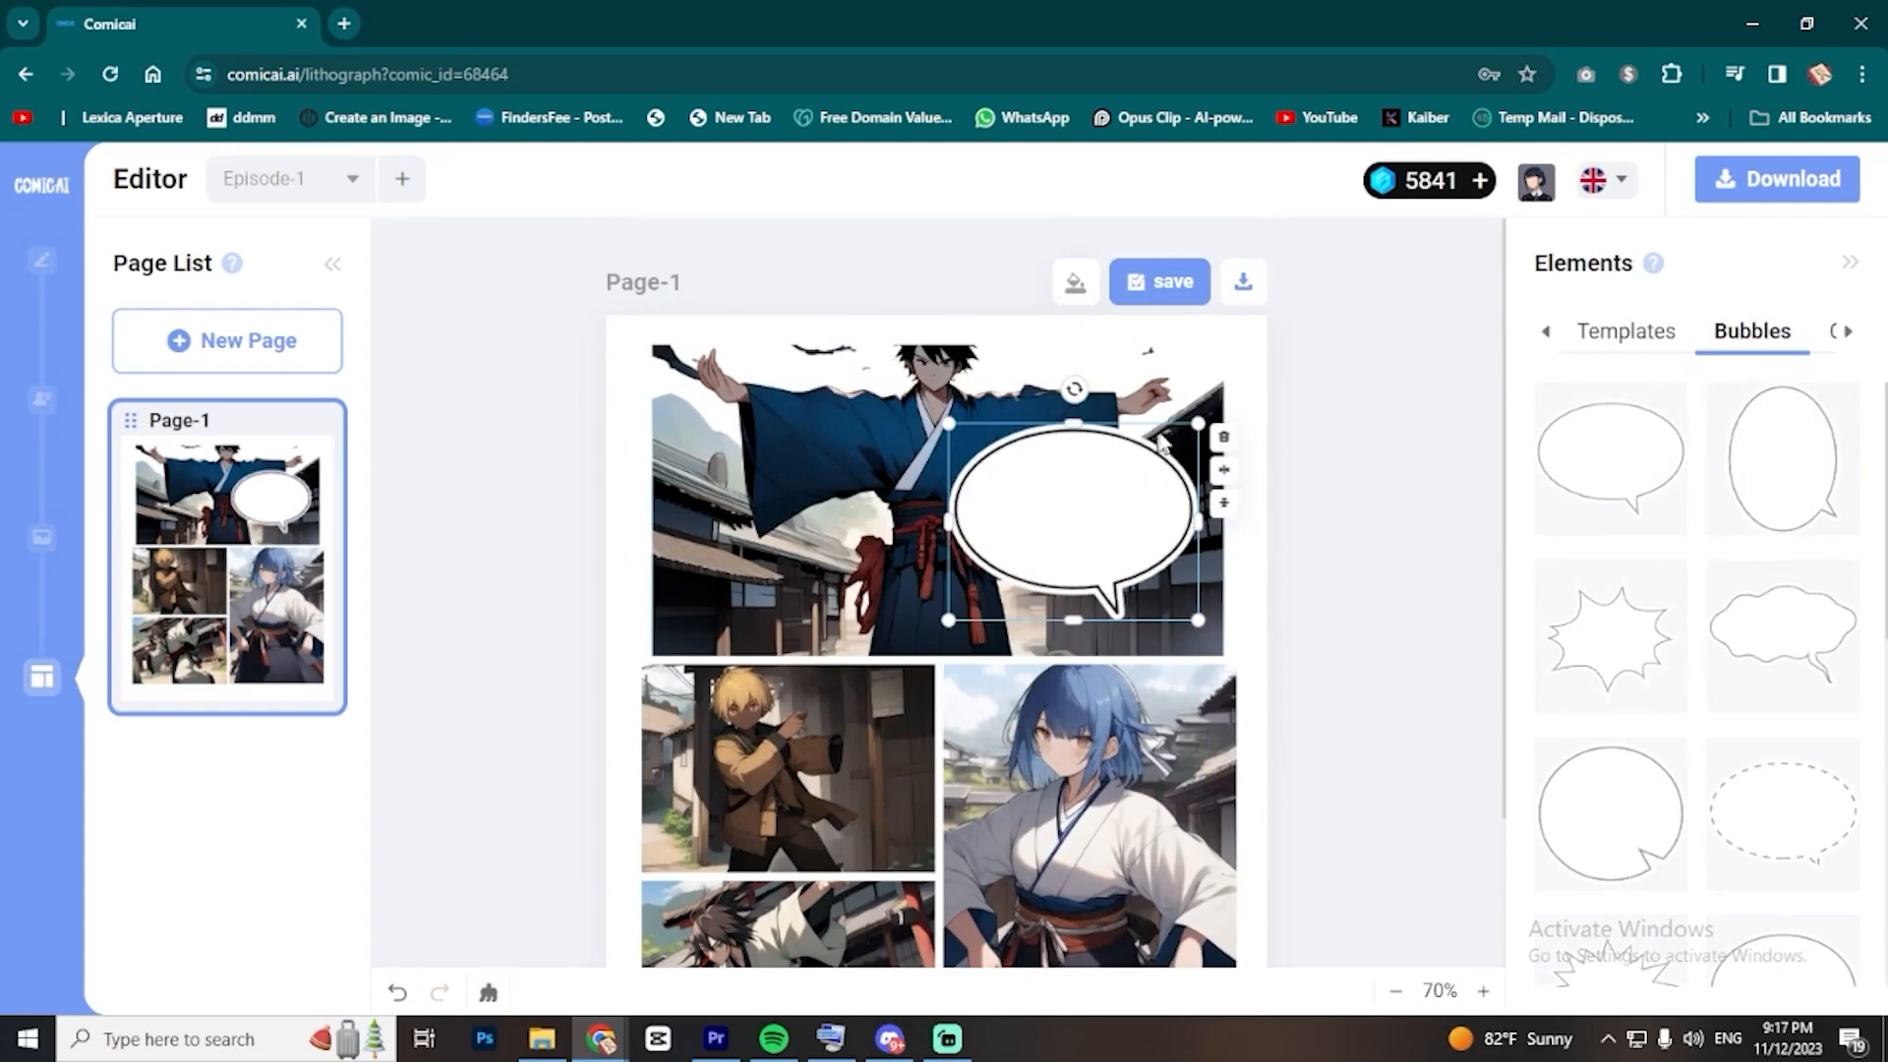
left_click_drag(1075, 391, 1174, 553)
left_click_drag(1095, 492, 1124, 534)
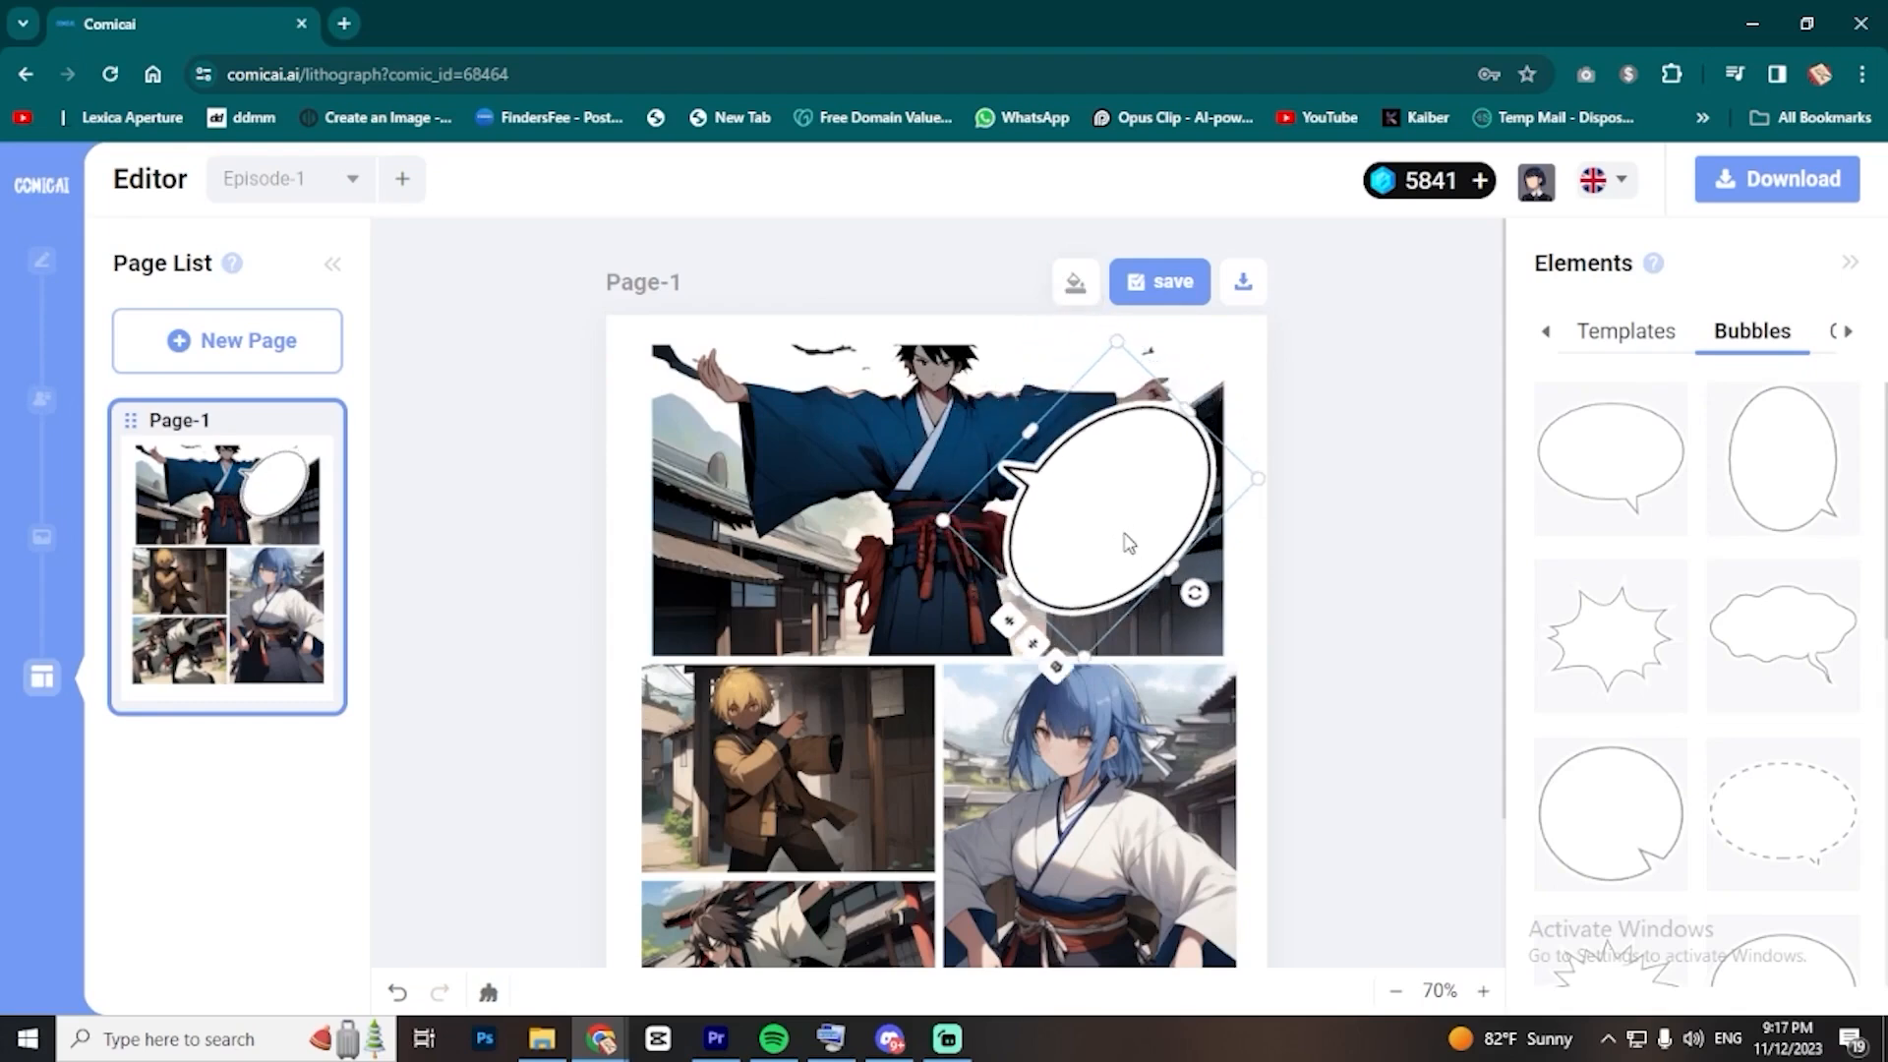
left_click(1364, 567)
- Place a cloud-shaped thought bubble beside the blue-haired woman's head, scaled down and rotated towards her
scroll(1365, 723, "down", 2)
scroll(1707, 577, "down", 6)
left_click(1613, 579)
left_click_drag(941, 270, 1016, 631)
left_click_drag(1120, 511, 1019, 594)
left_click_drag(994, 611, 1186, 568)
mouse_move(1157, 513)
left_mouse_down()
mouse_move(1181, 635)
mouse_move(1229, 620)
left_mouse_up()
left_click(1467, 773)
- Place a small, rotated jagged bubble next to the crouching swordsman in the lower frame
scroll(1691, 727, "down", 3)
left_click(1784, 710)
left_click_drag(909, 383, 915, 536)
left_click_drag(1038, 461, 995, 518)
left_click_drag(991, 310, 907, 481)
left_click_drag(874, 550, 859, 772)
left_click_drag(859, 677, 931, 710)
left_click_drag(861, 756, 854, 782)
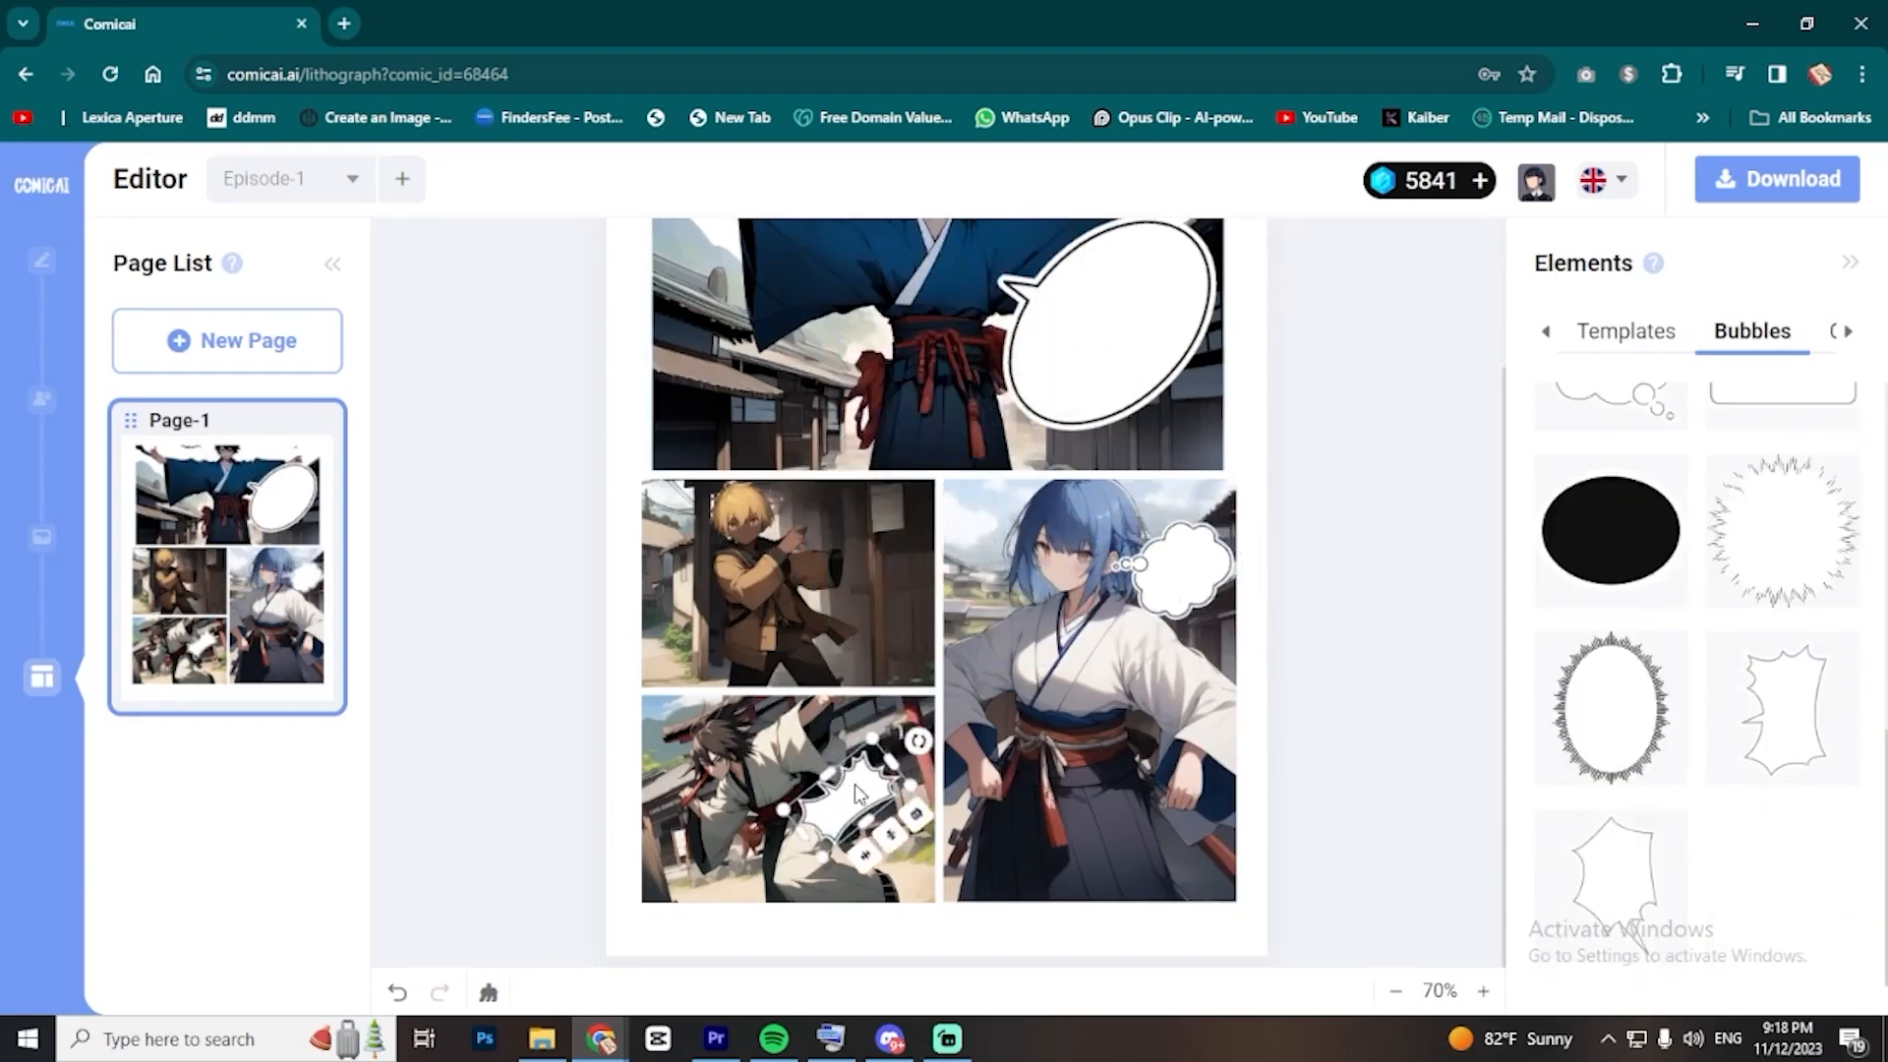
left_click(1077, 801)
- Place a scaled-down plain oval bubble in the lower corner of the blond messenger's frame
scroll(1767, 722, "up", 3)
scroll(1767, 721, "up", 2)
left_click(1768, 729)
left_click_drag(937, 270, 881, 517)
left_click_drag(981, 407, 906, 468)
left_click_drag(848, 516, 873, 628)
left_click(1387, 706)
scroll(1397, 812, "up", 2)
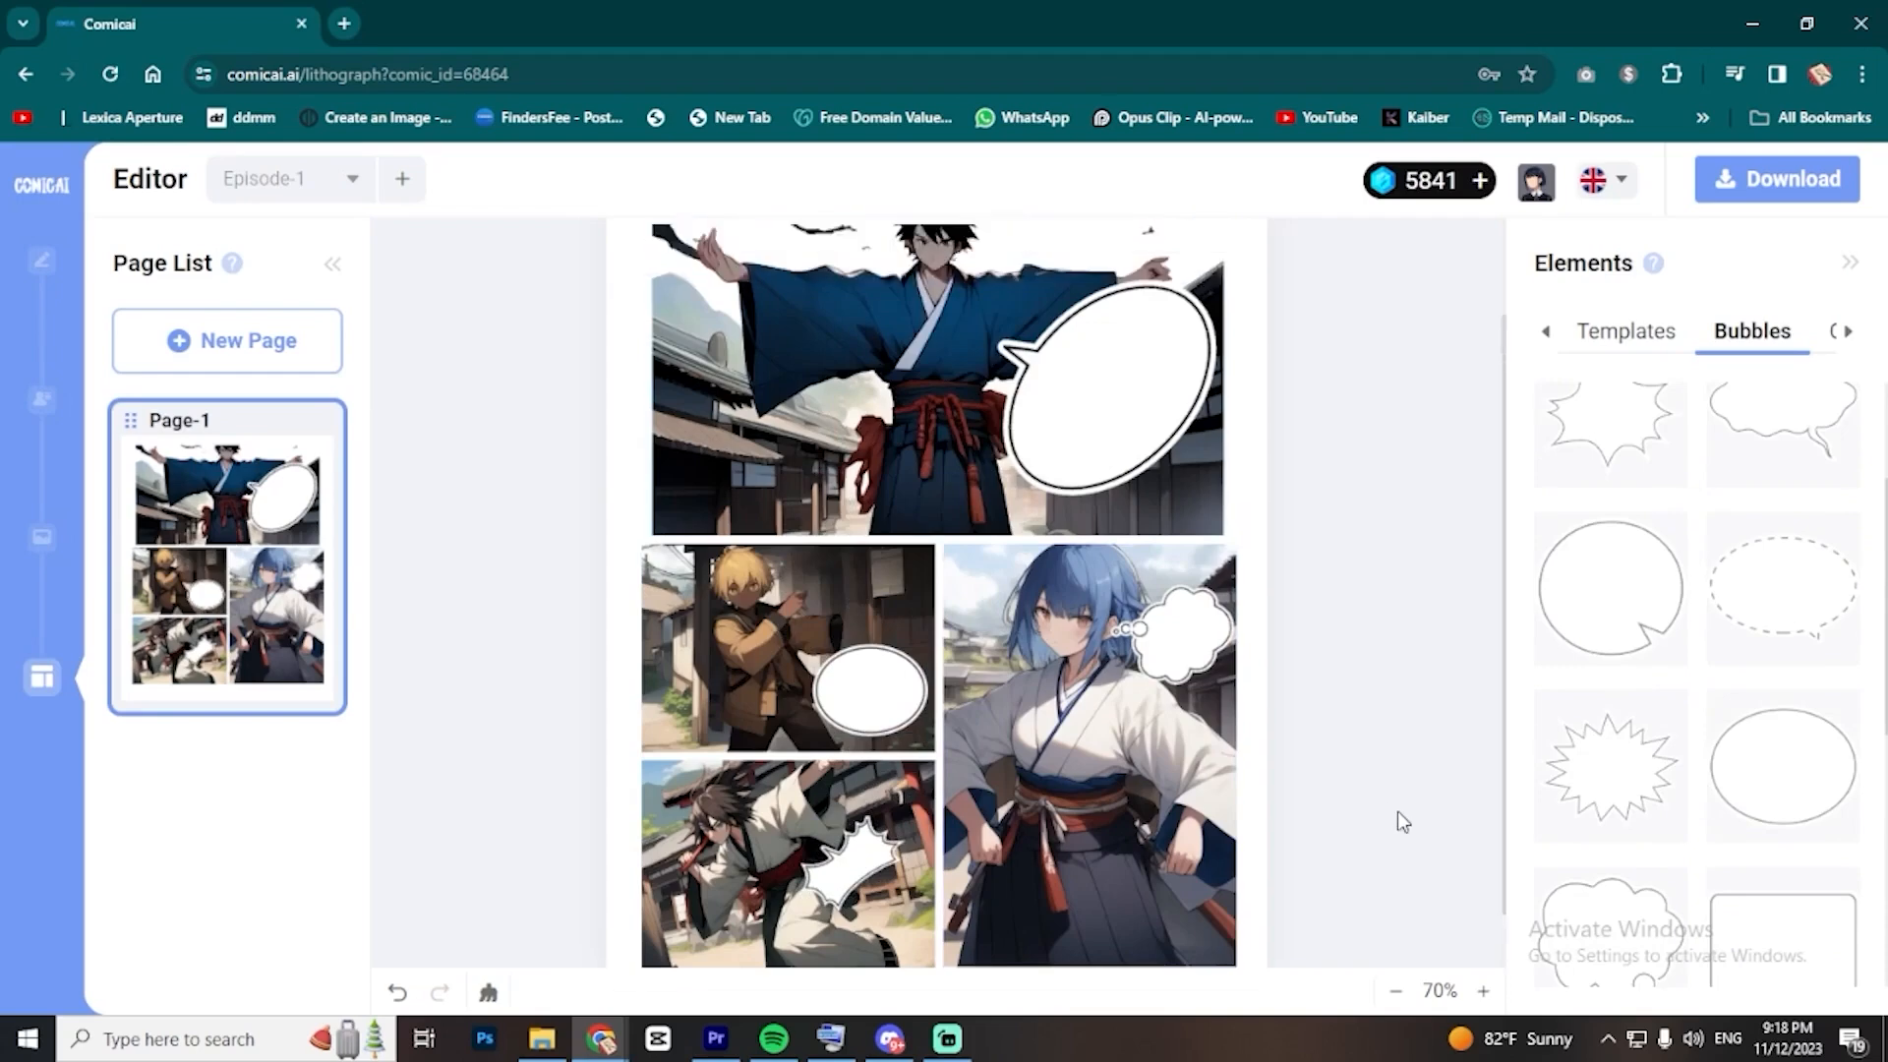
scroll(1387, 828, "down", 2)
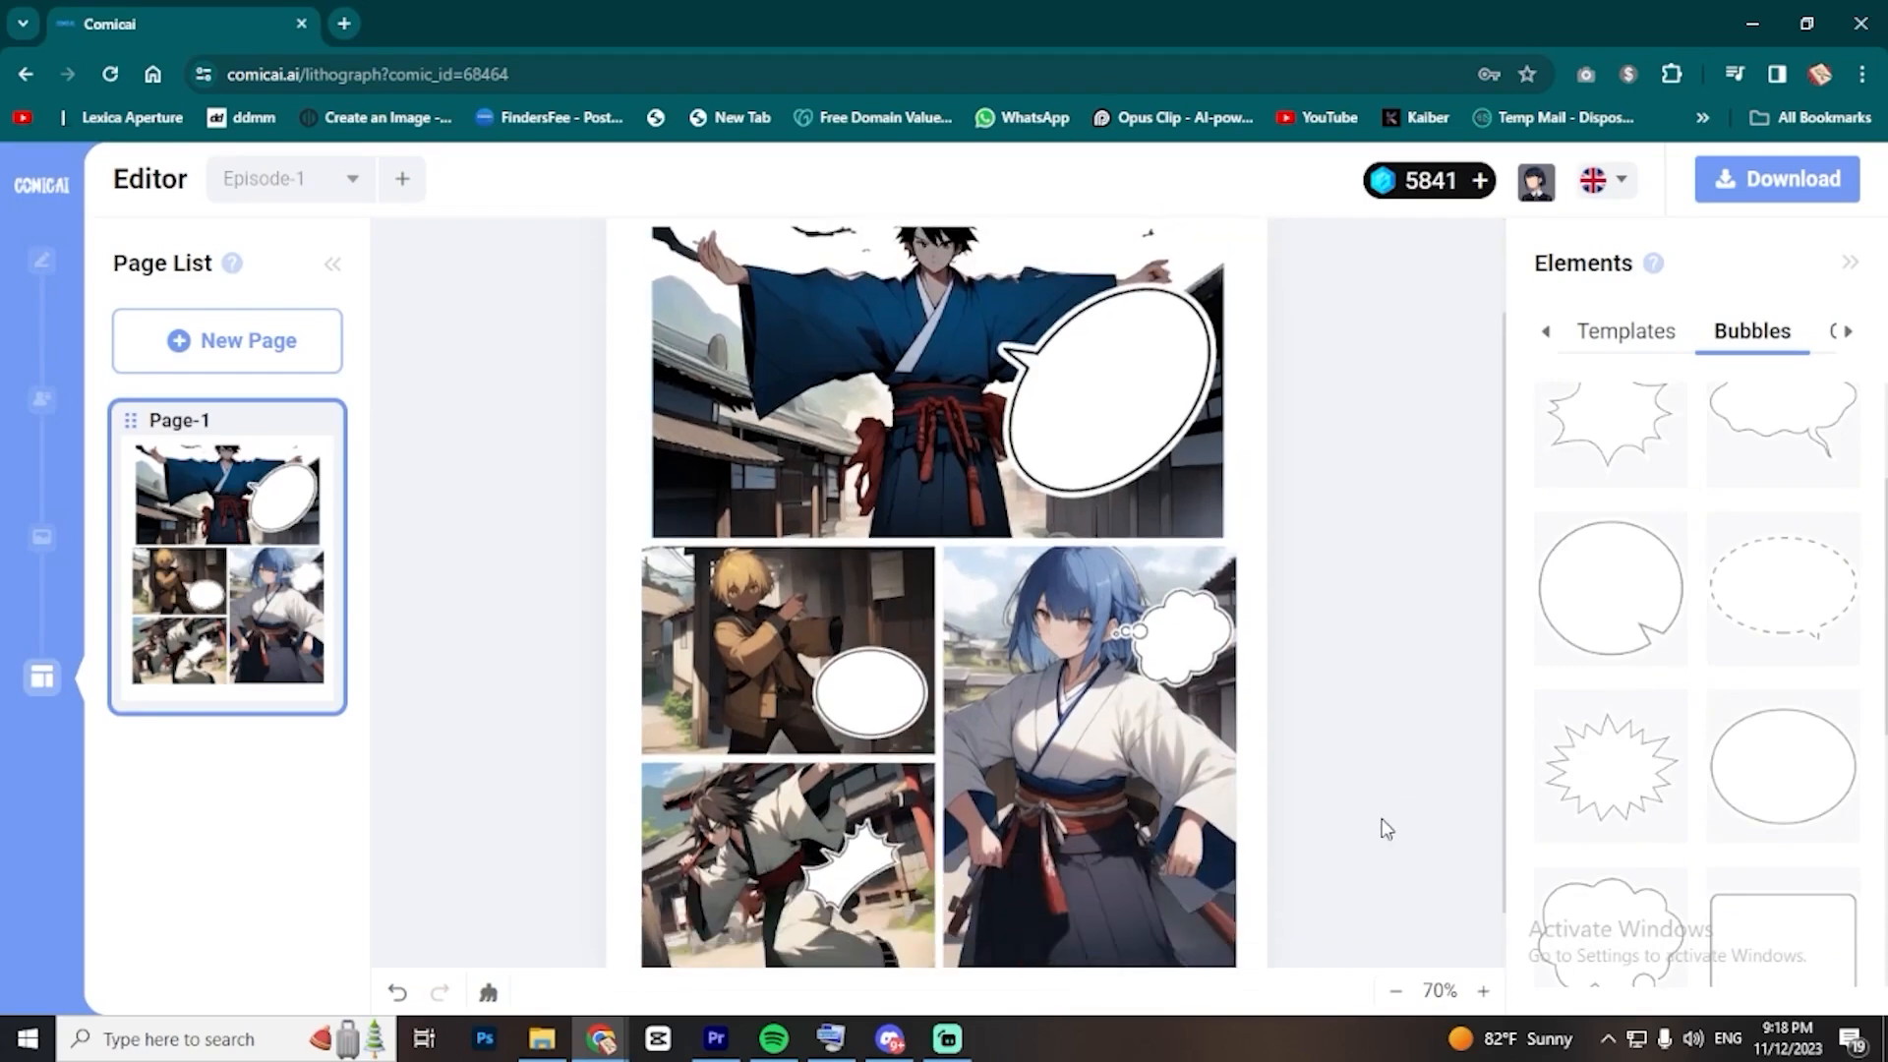
- Place a puff-of-breath graphic beside the blue-haired woman's mouth
left_click(1844, 334)
left_click(1765, 332)
scroll(1773, 550, "down", 3)
scroll(1779, 753, "down", 7)
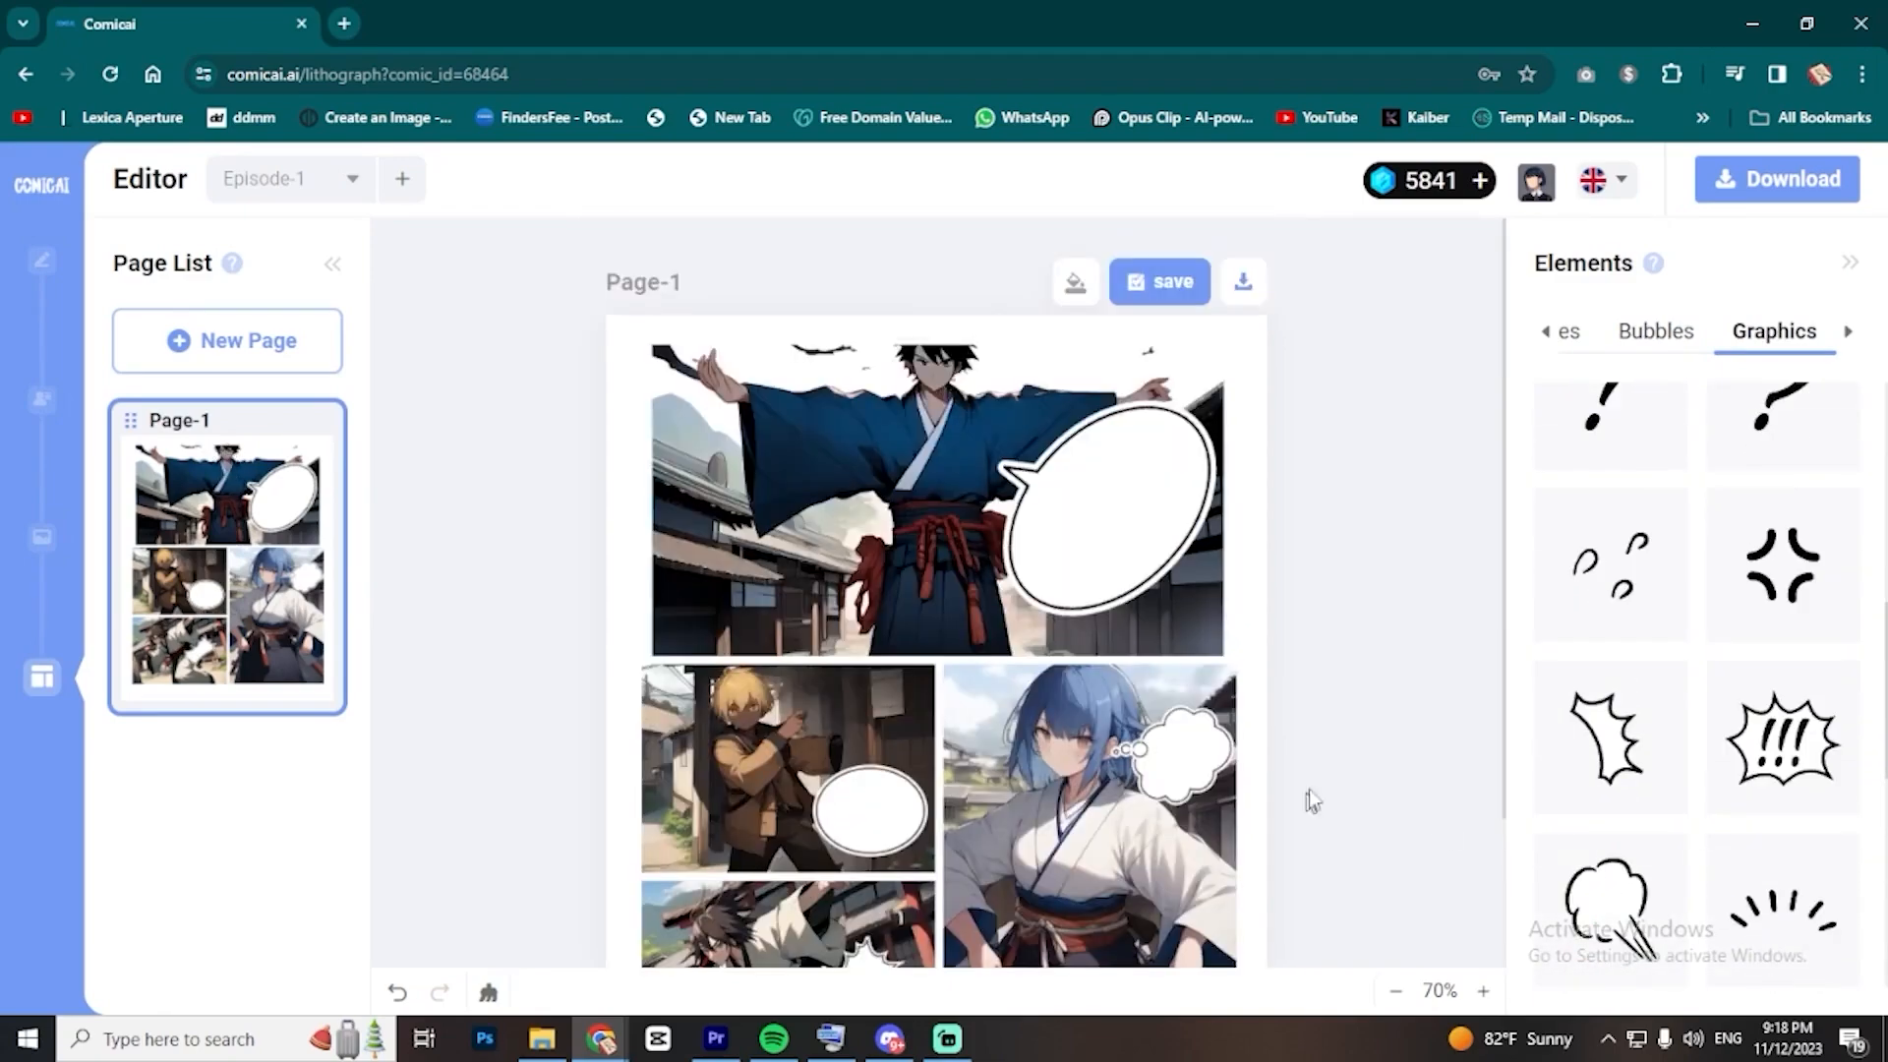
left_click_drag(1307, 789, 1100, 737)
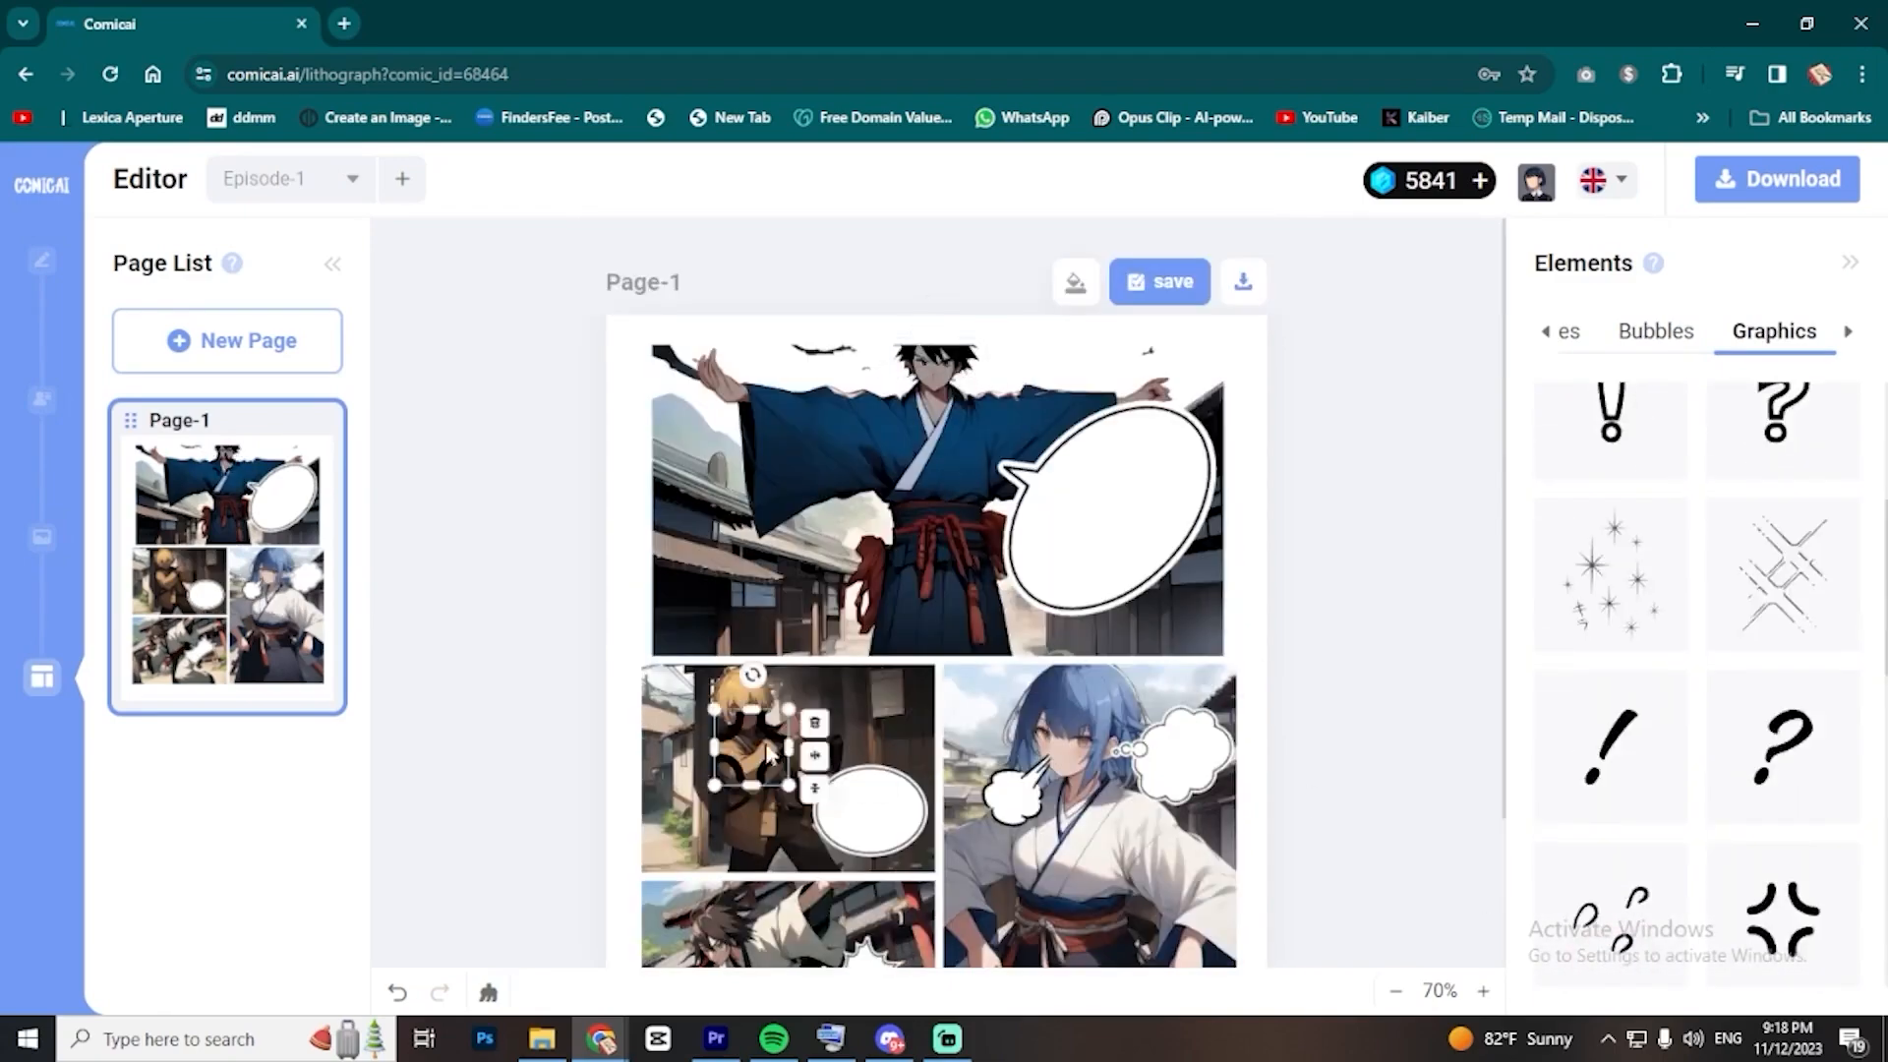
- Add an exclamation mark beside the blond messenger's head and radial speed lines over the upper frame and the crouching swordsman's frame
left_click_drag(1781, 758, 786, 722)
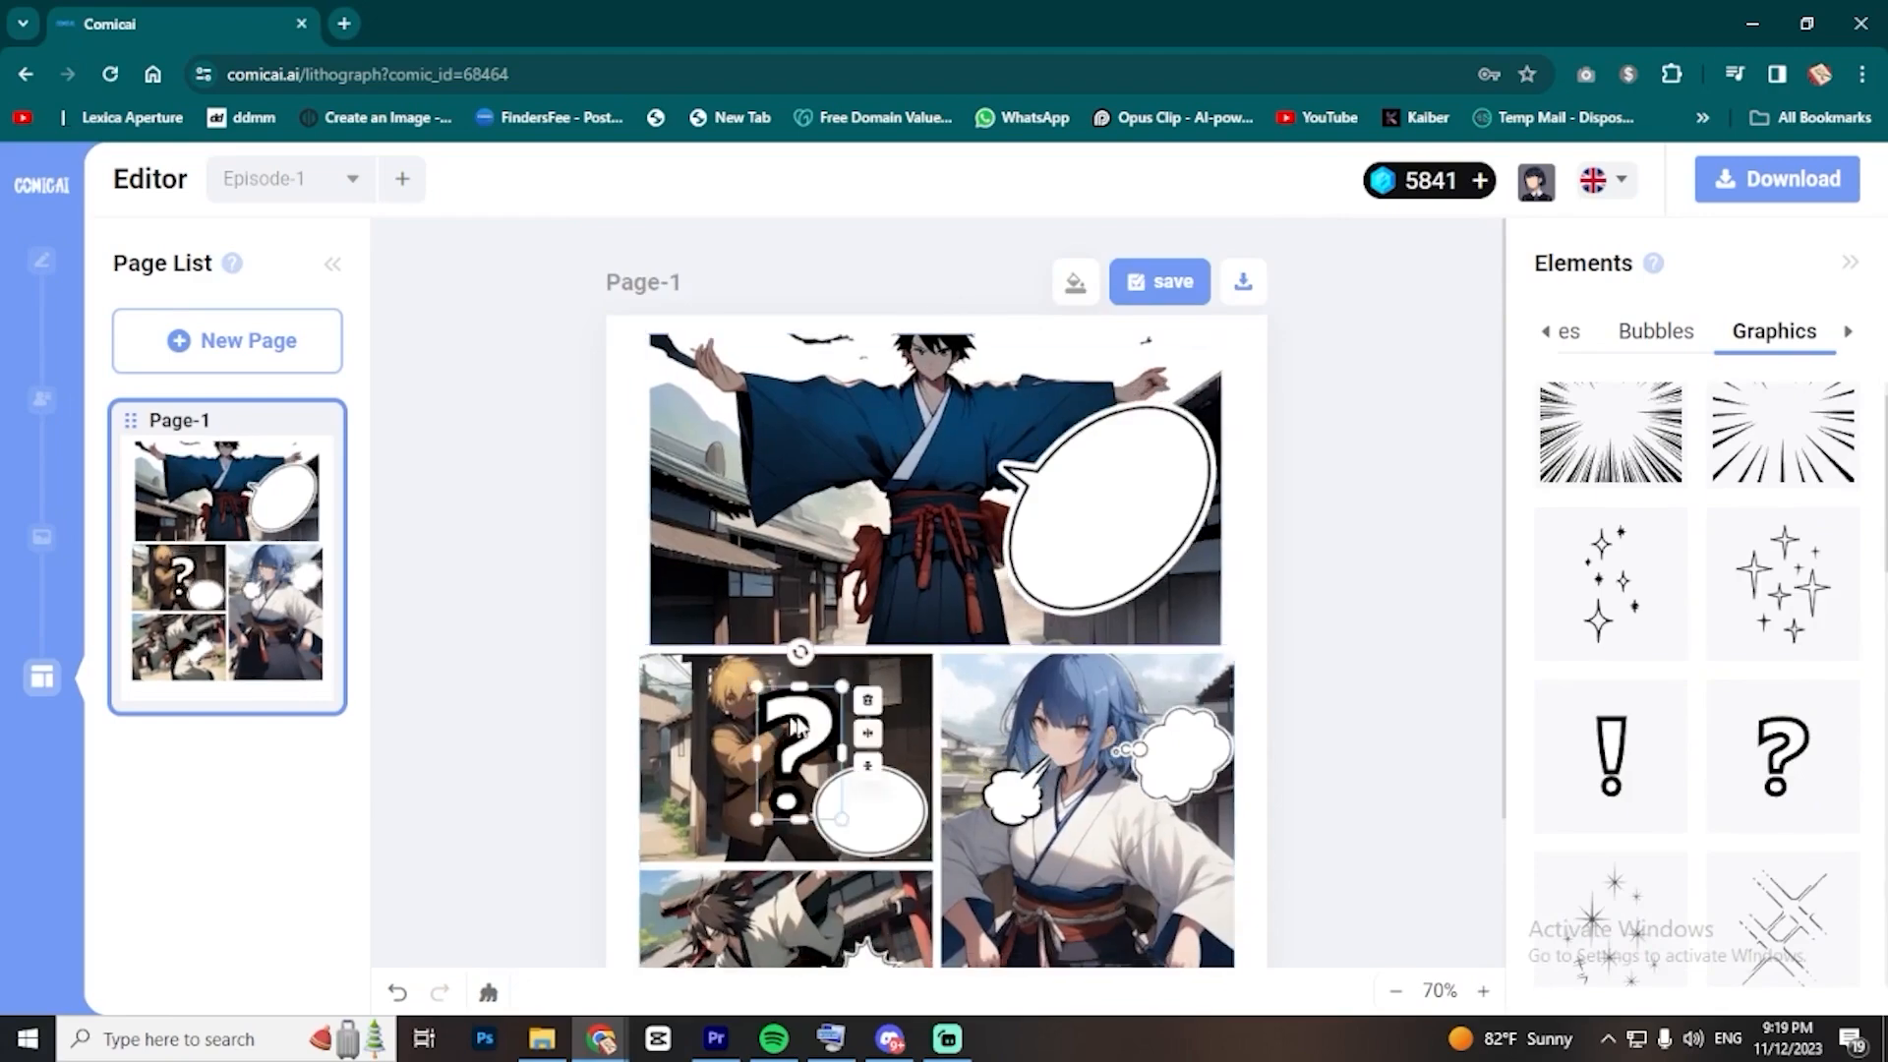
left_click_drag(1611, 432, 1042, 477)
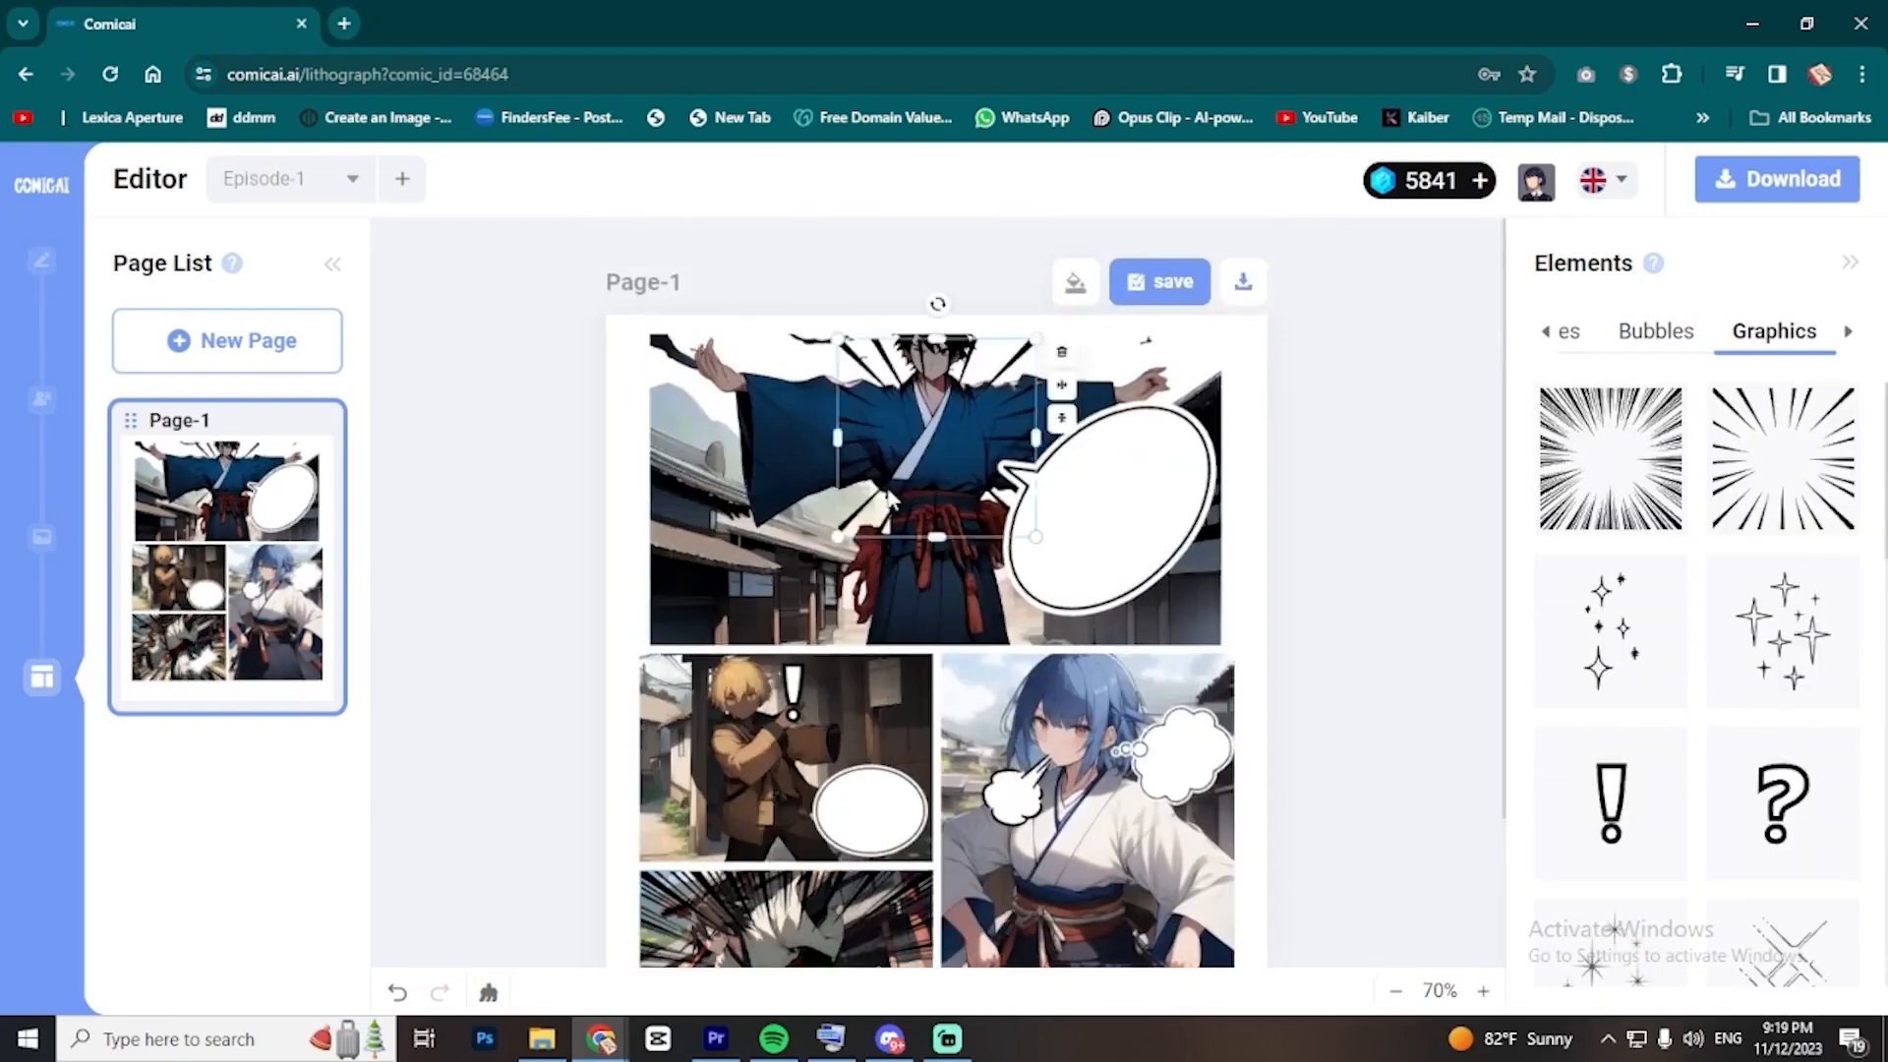
left_click_drag(1037, 489, 957, 489)
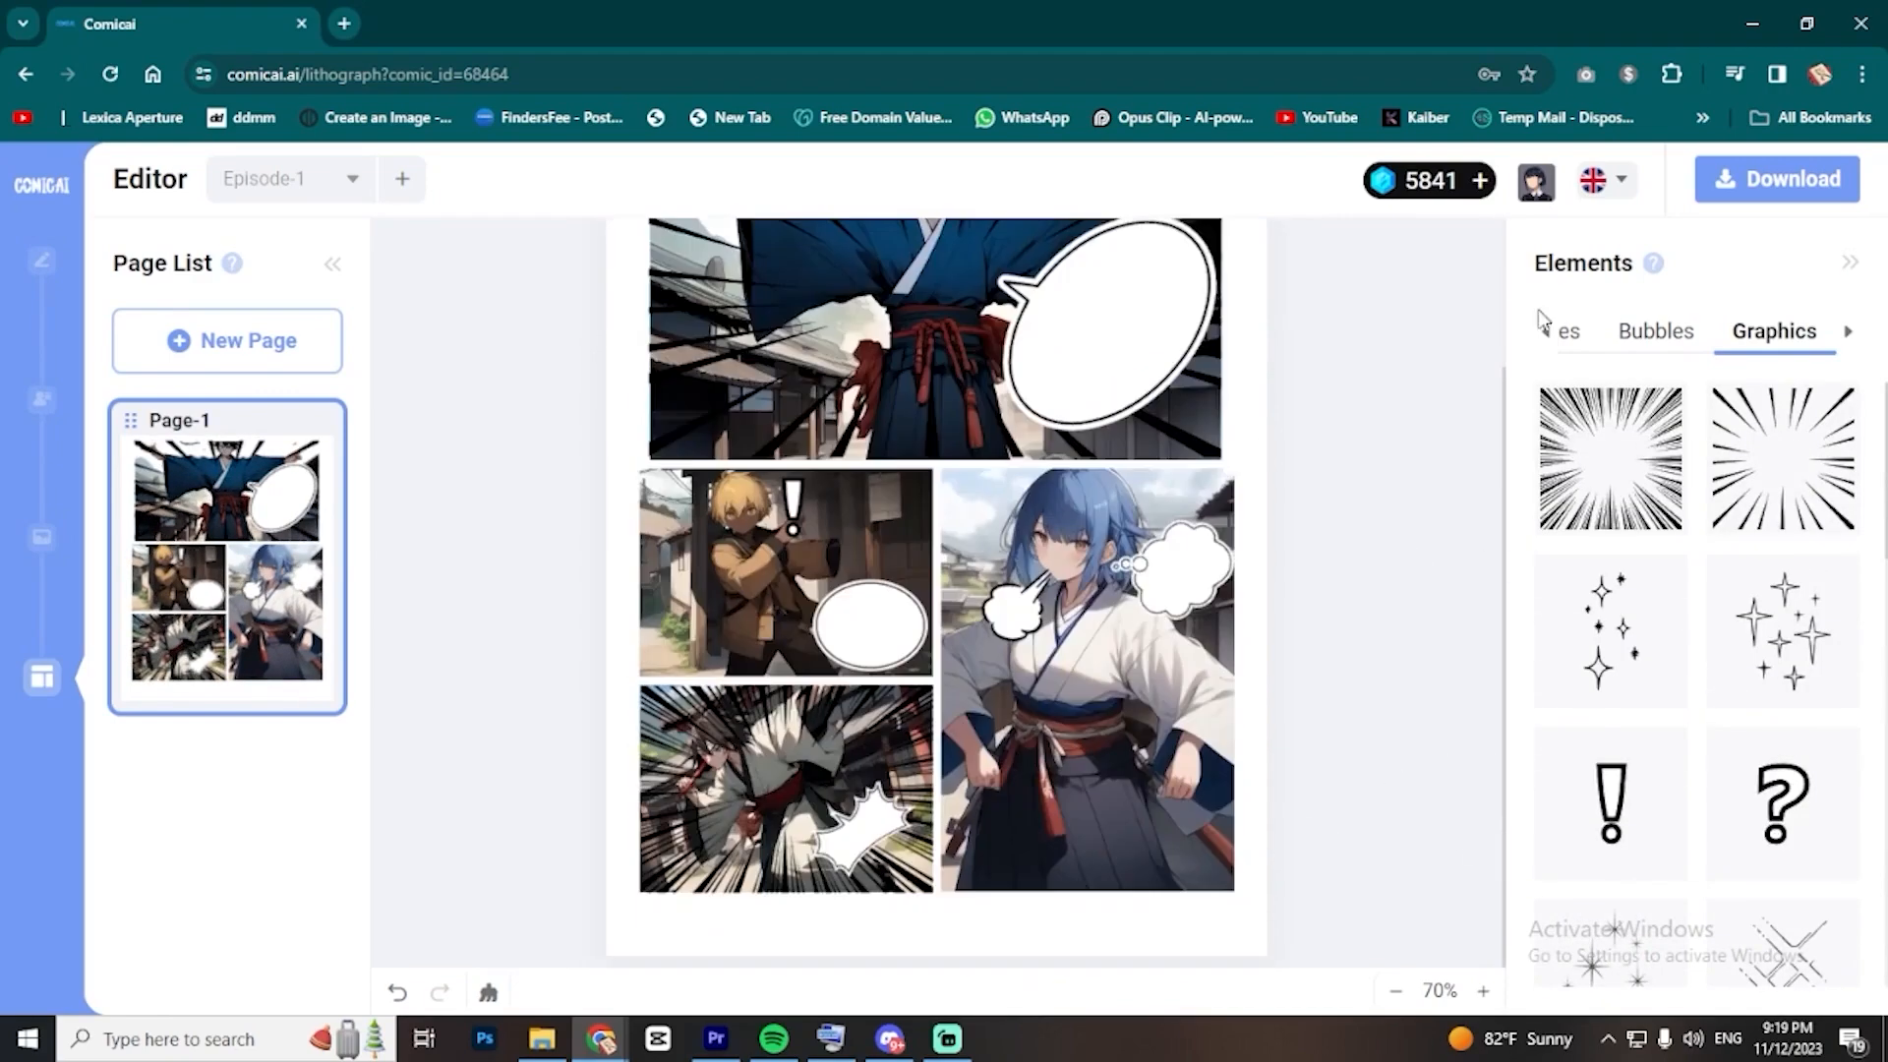
- Add the tilted text "STOP!!!!" to the upper frame's bubble and "The Chinese are here" to the blond messenger's bubble
left_click(1545, 332)
left_click(1711, 332)
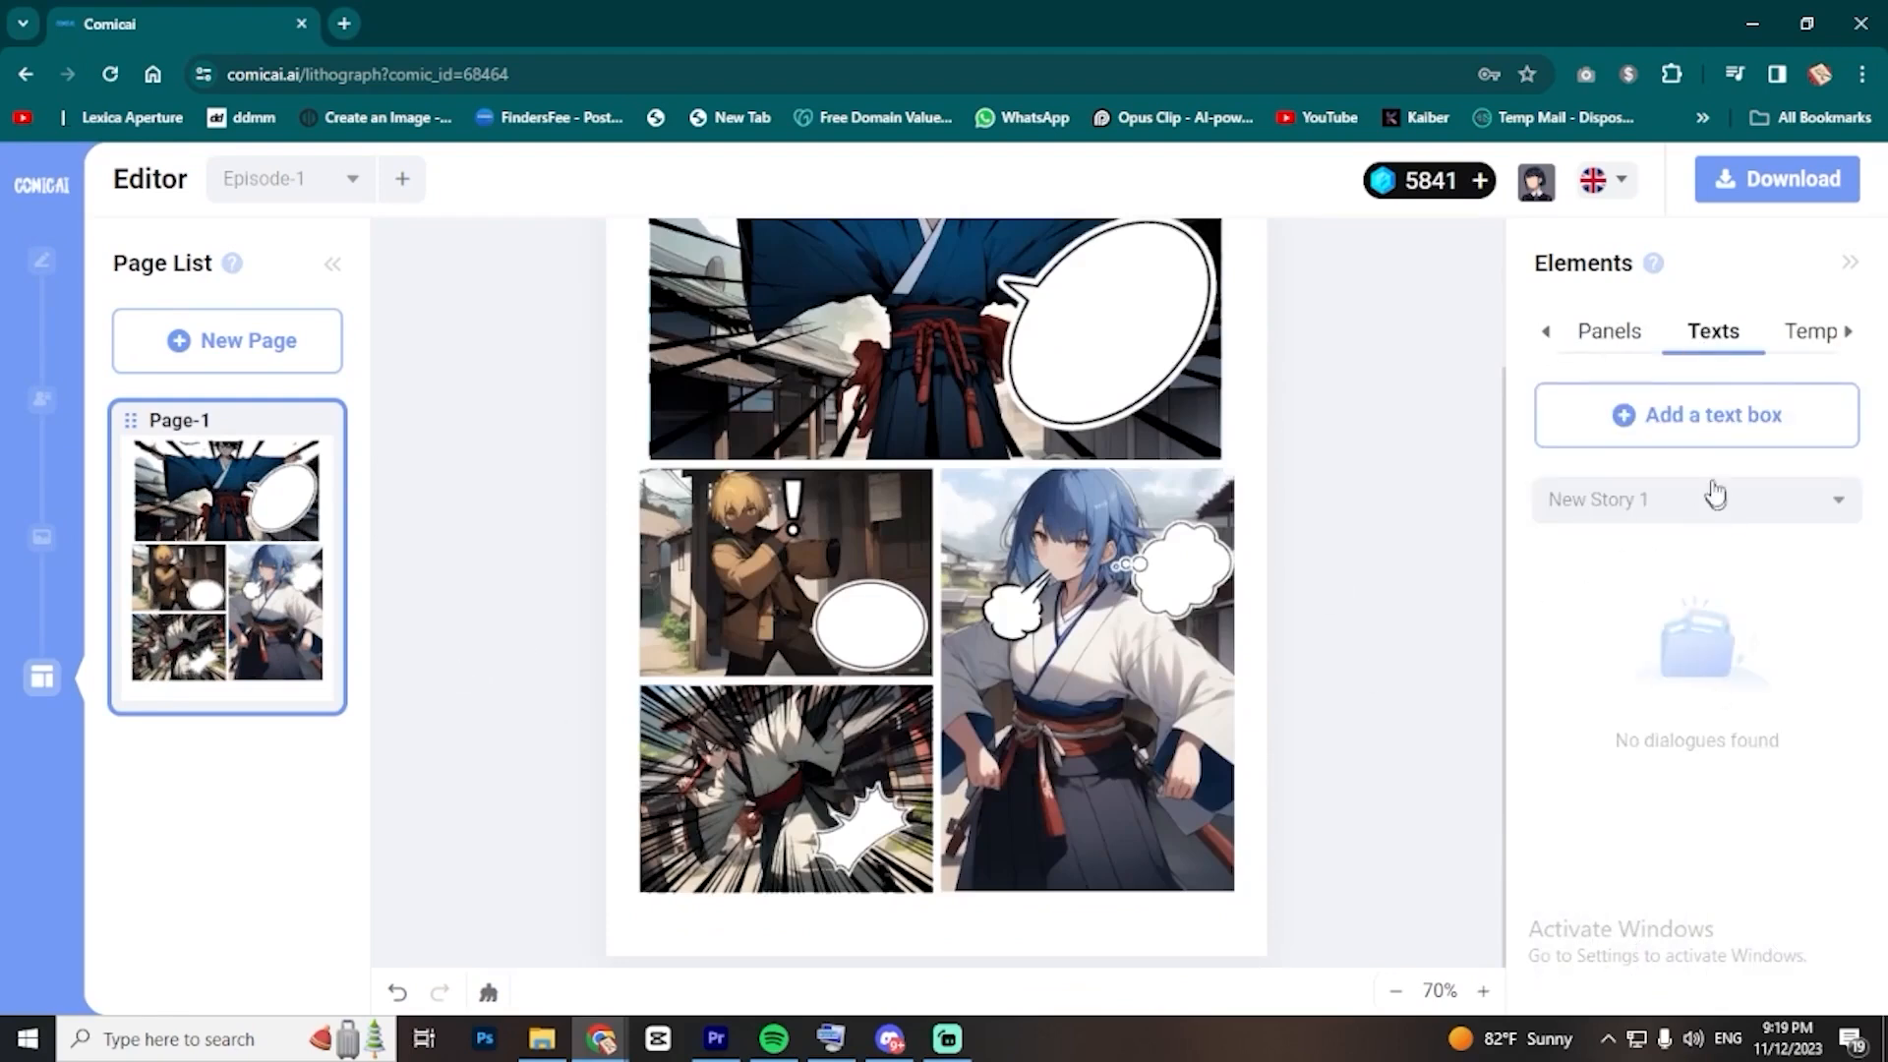
scroll(791, 365, "up", 2)
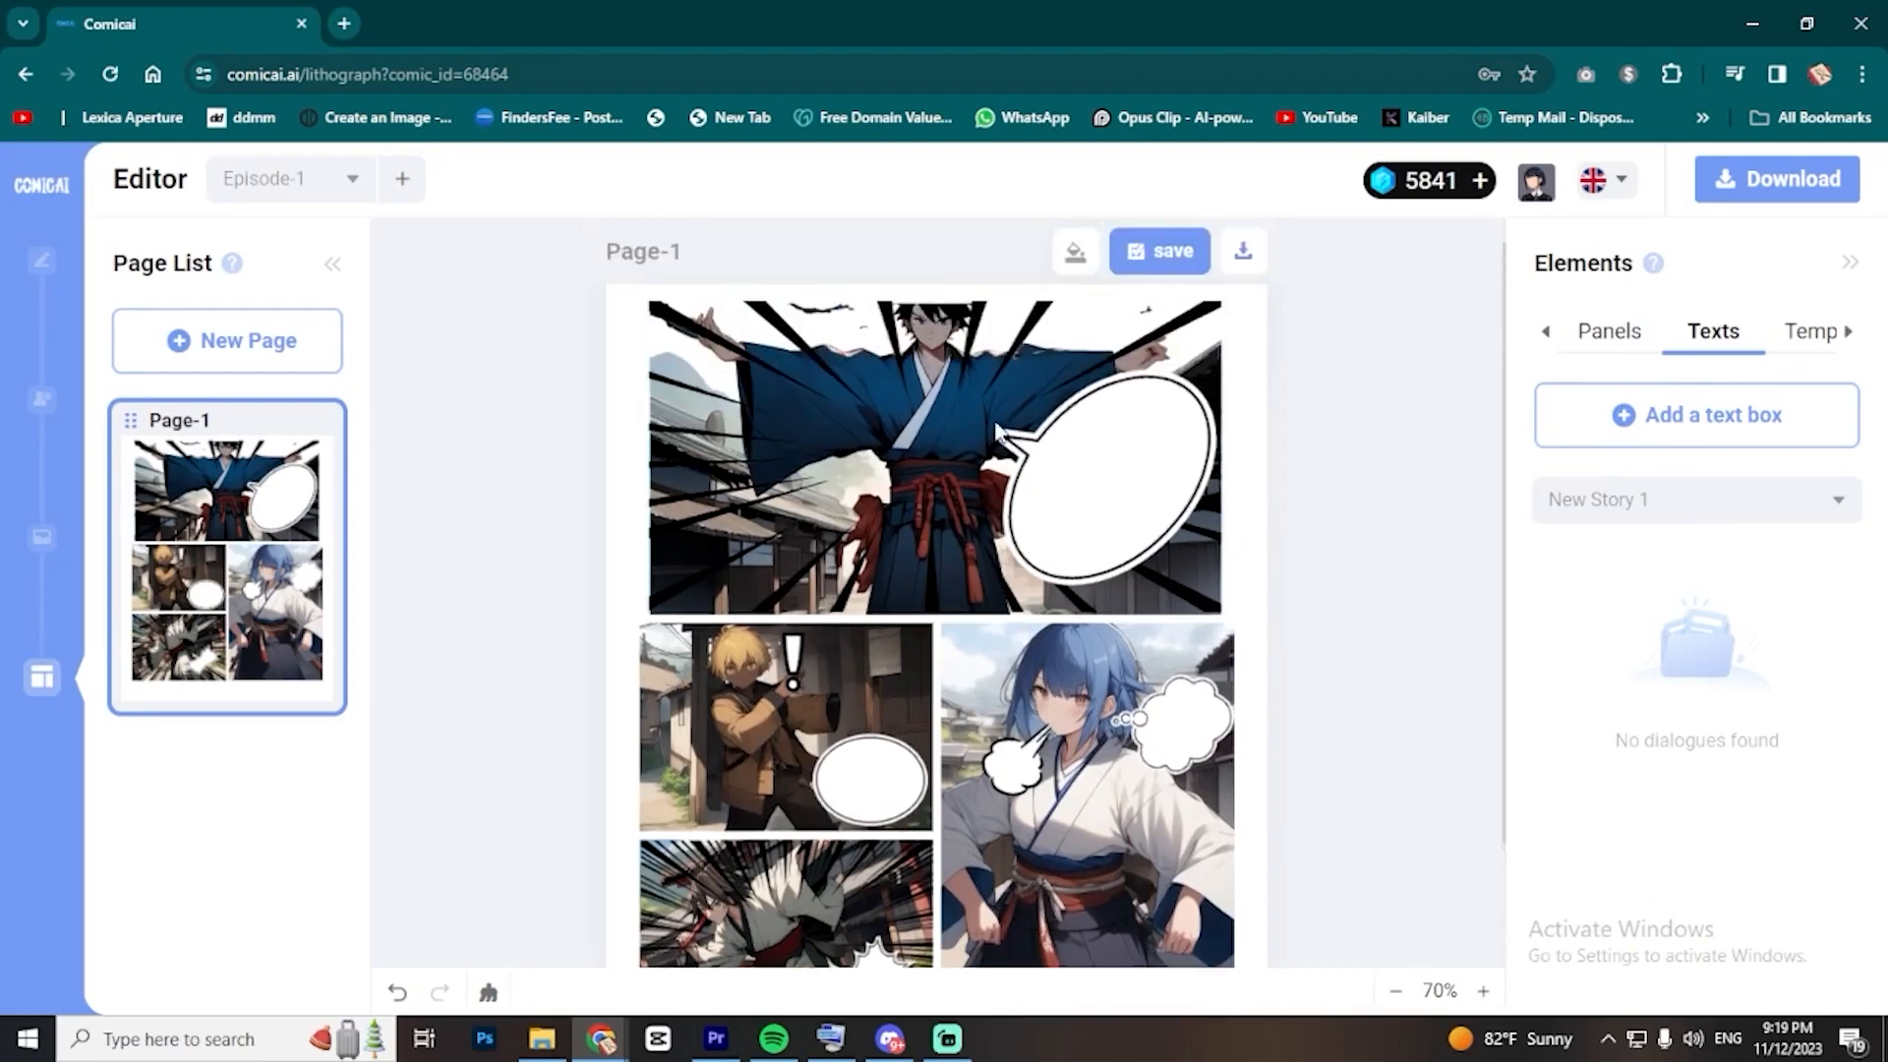
scroll(1426, 440, "down", 2)
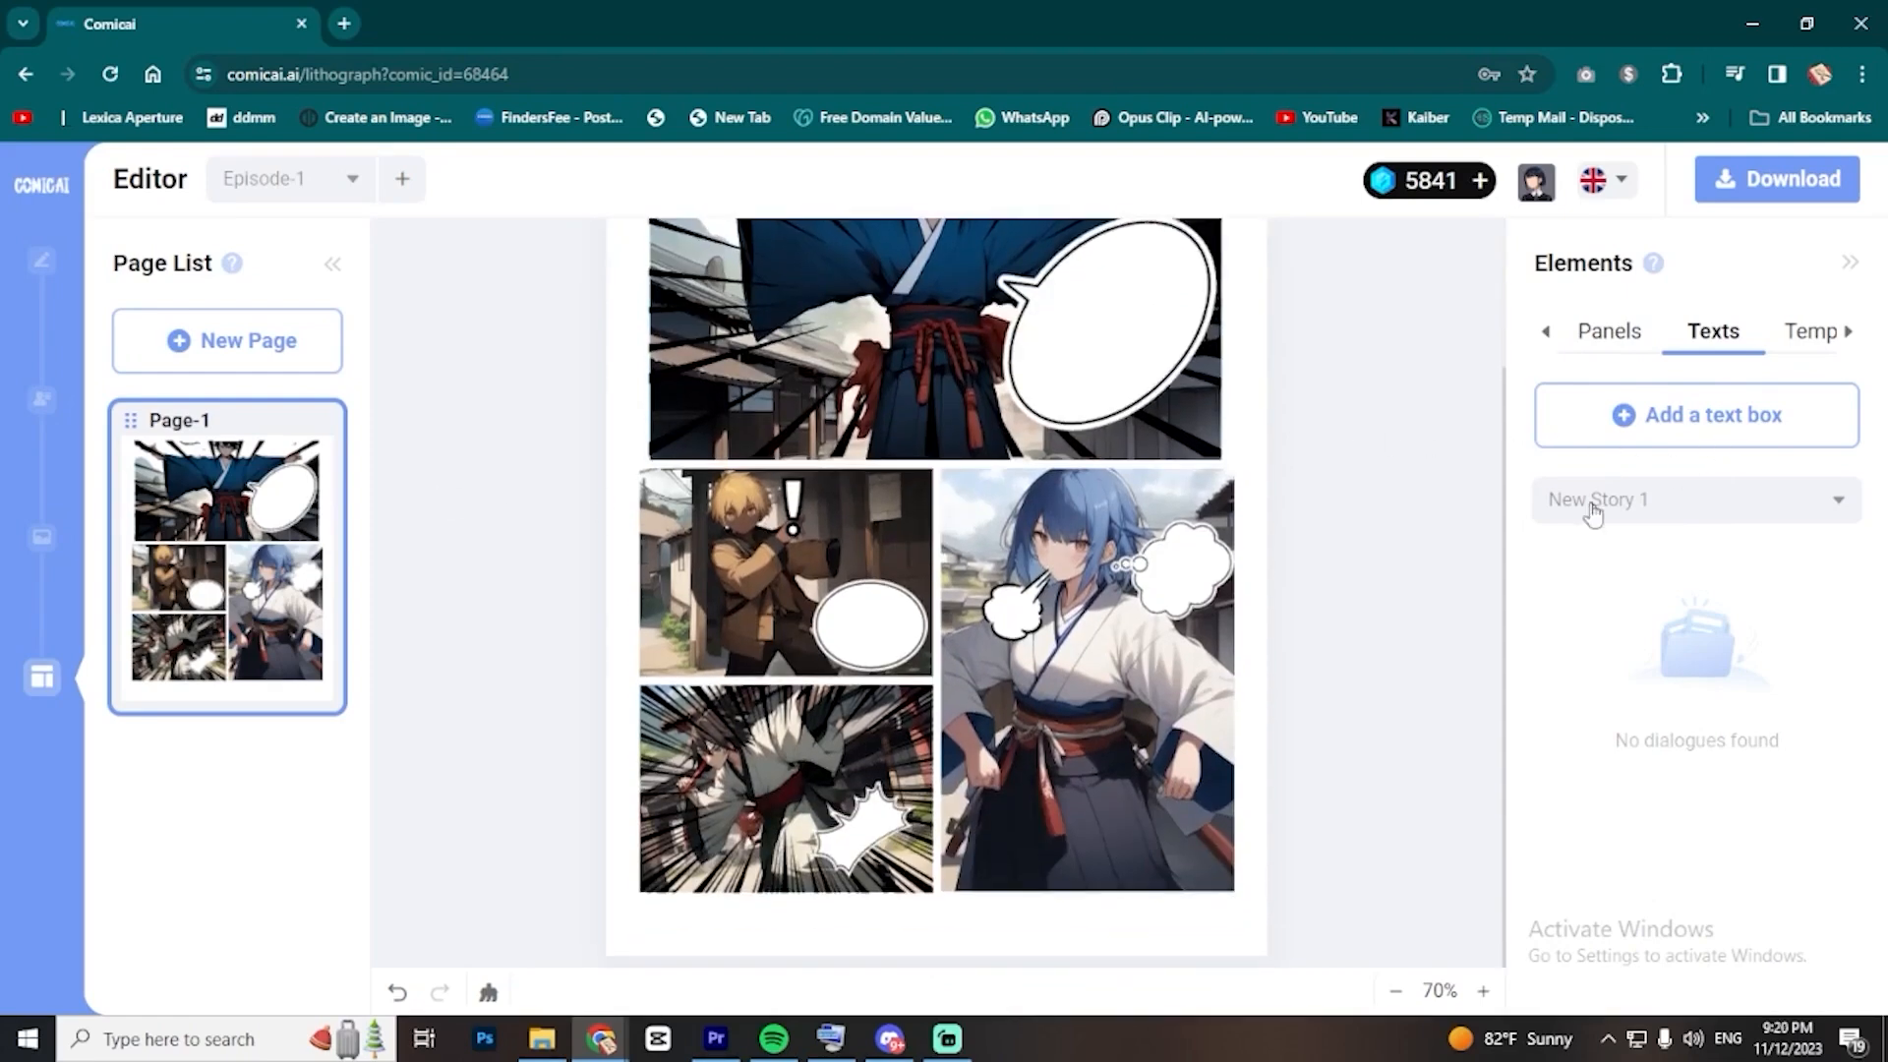
scroll(1261, 584, "up", 2)
left_click(872, 373)
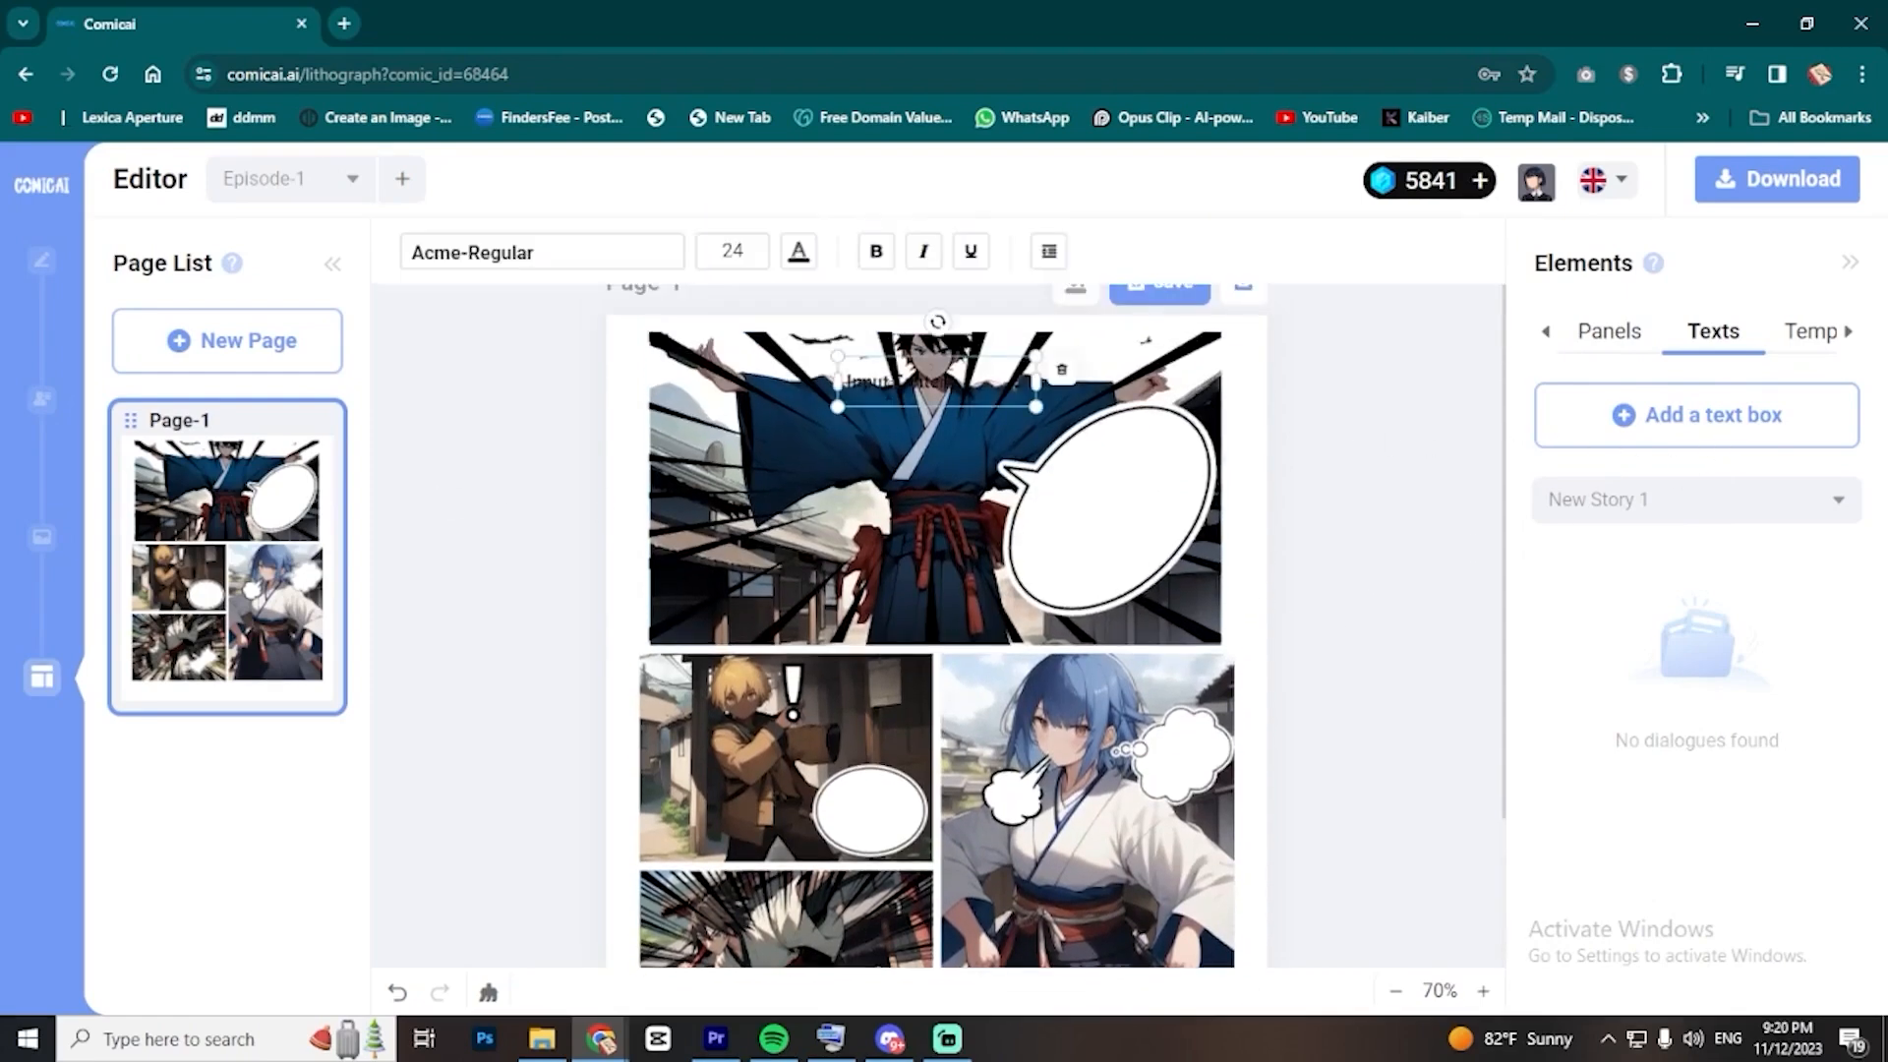
left_click_drag(939, 394, 1135, 526)
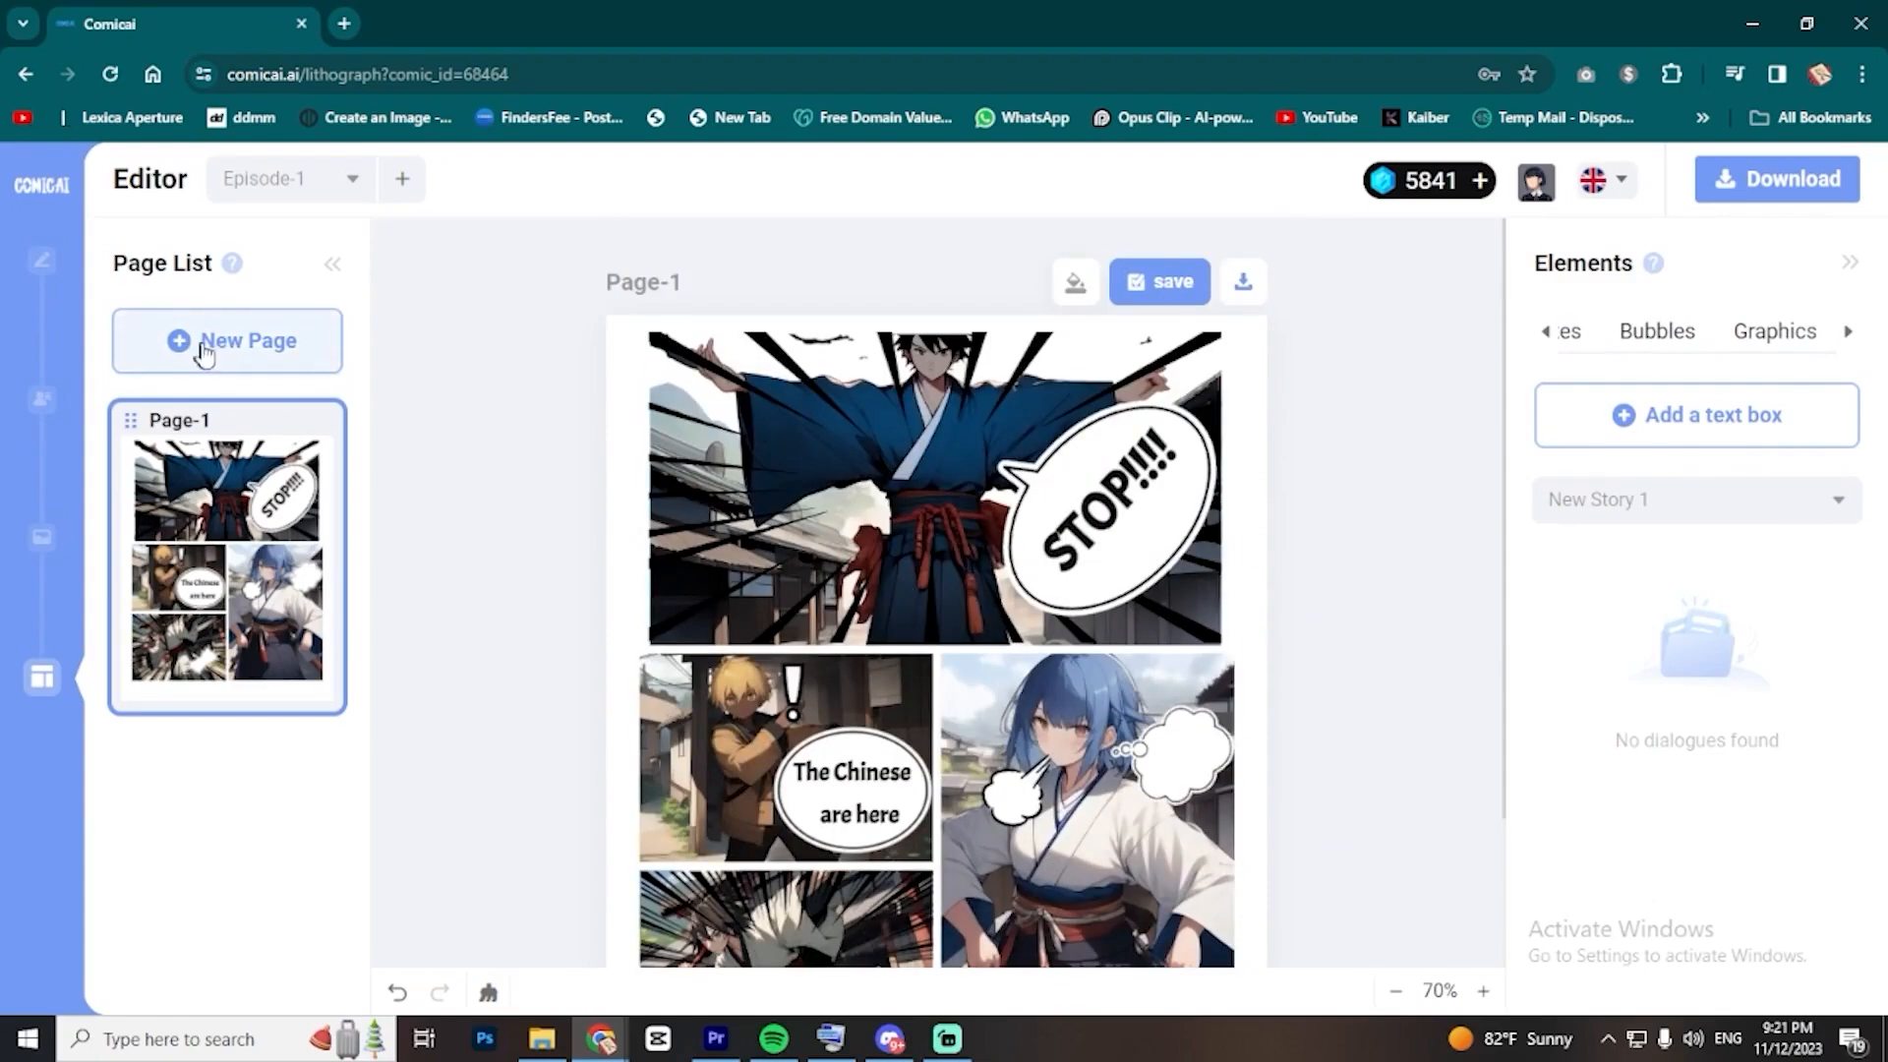
- Add a second page and apply a four-frame template with a wide top frame and angled lower frames
left_click(205, 352)
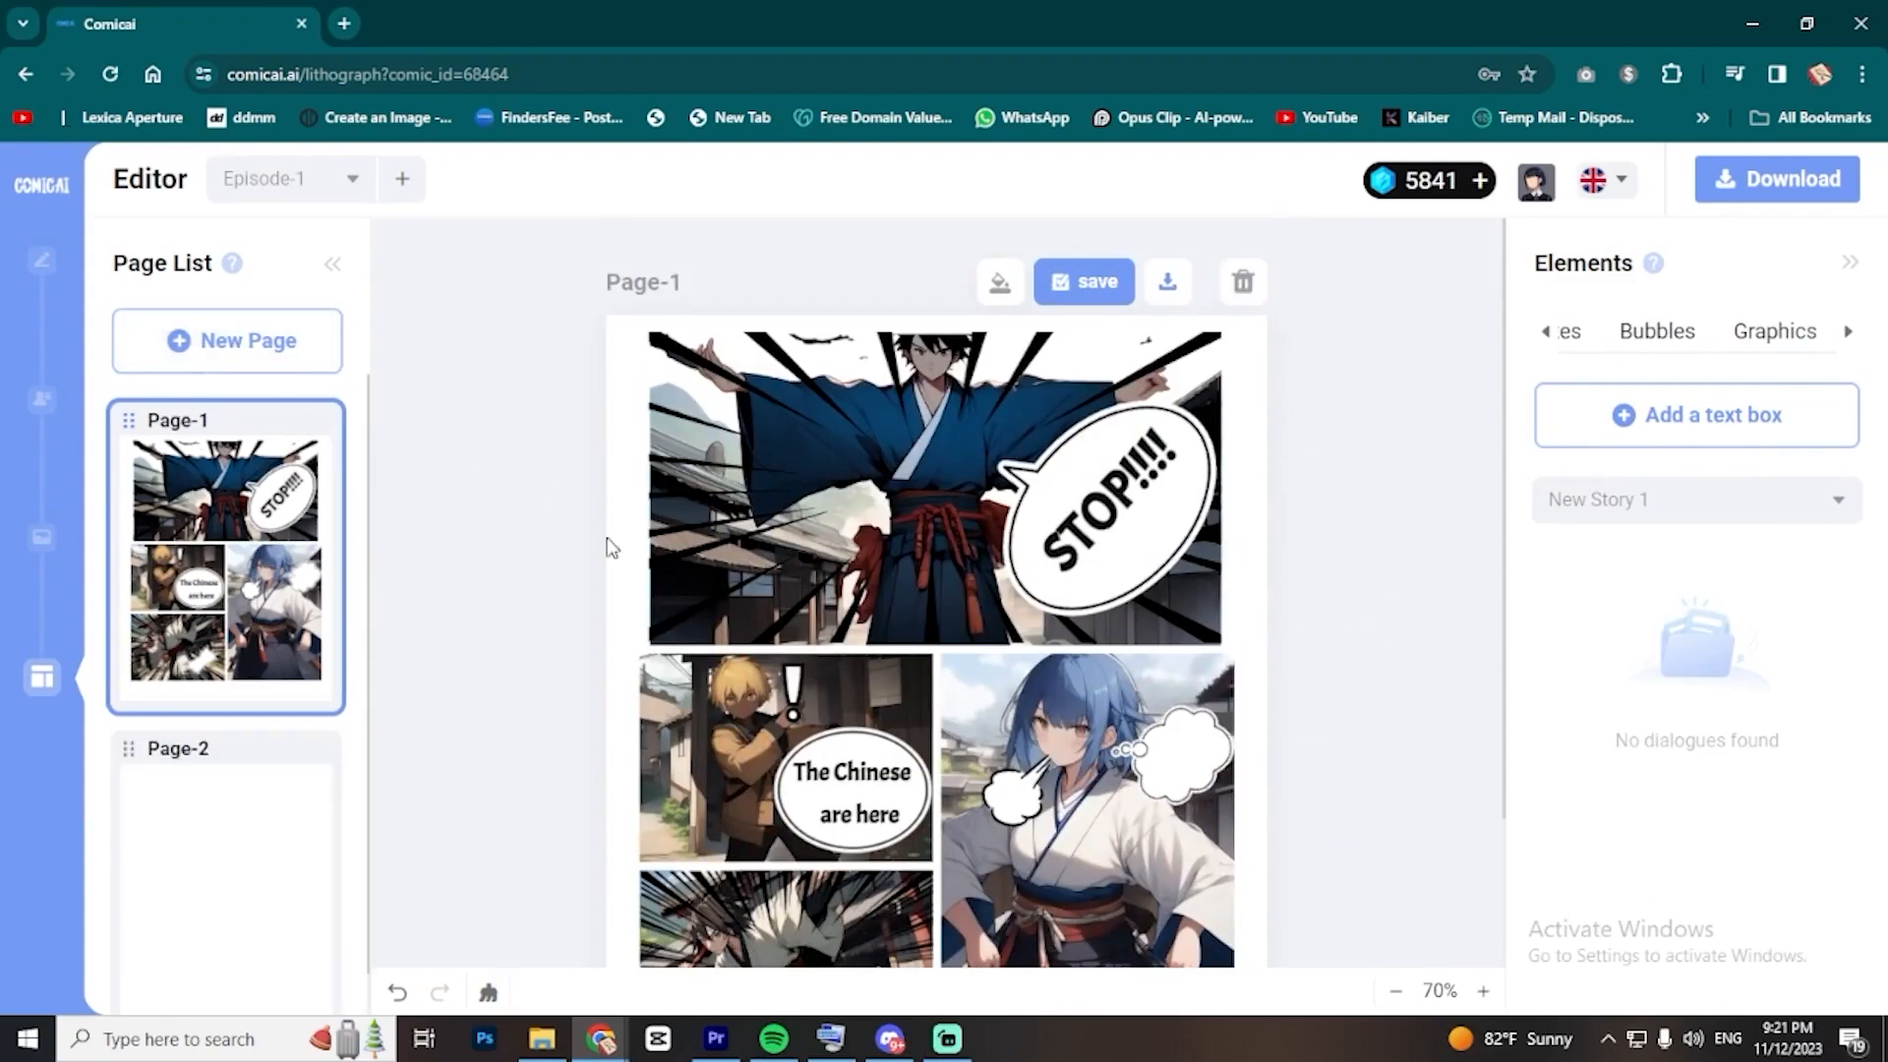
scroll(607, 539, "down", 1)
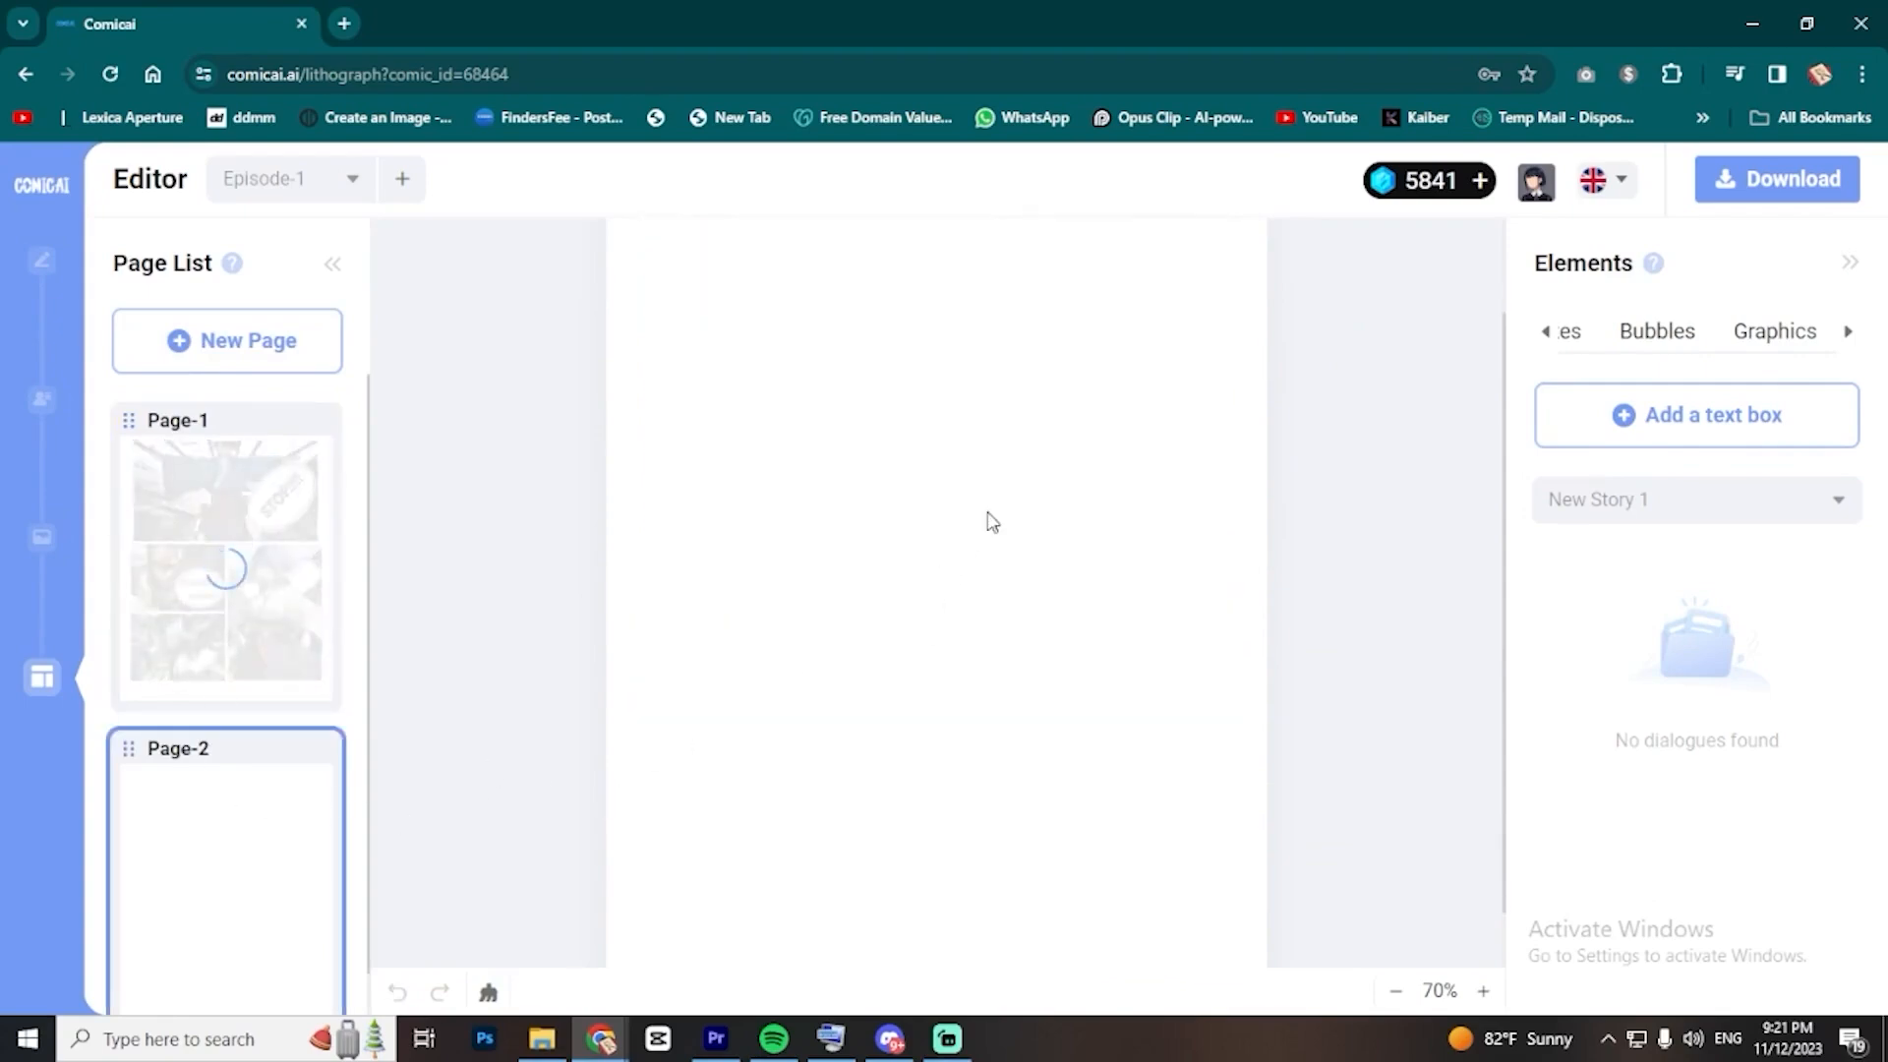
left_click(1570, 331)
scroll(1770, 679, "down", 5)
left_click(1812, 682)
- Fill Page-2's frames with the blue-robed samurai, the blue-haired woman, the crouching swordsman and the red-background swordsman panels
left_click(1610, 332)
left_click_drag(1609, 505, 934, 340)
left_click_drag(1609, 774, 934, 866)
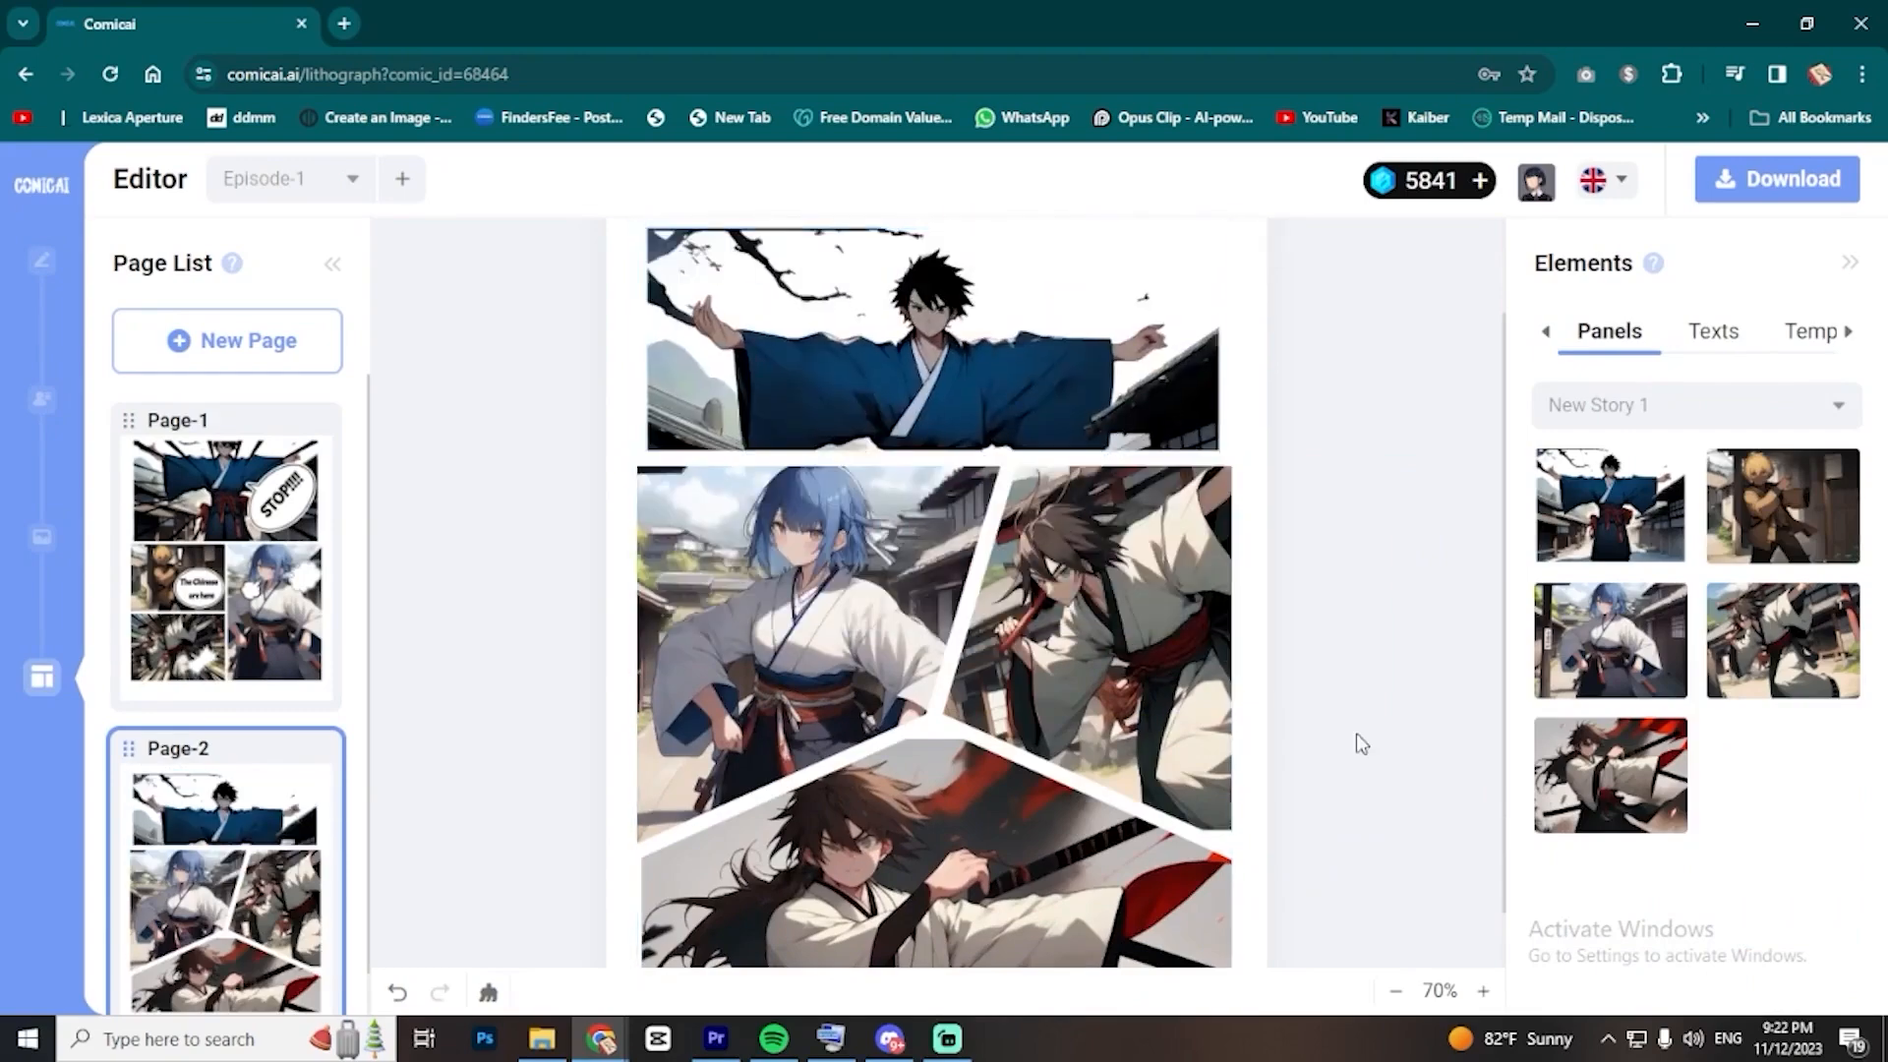
- Place a jagged bubble in Page-2's top frame, a dashed oval beside the blue-haired woman and a cloud thought bubble in the lowest frame
left_click(1752, 331)
left_click(1613, 629)
left_click(1613, 797)
scroll(1697, 688, "down", 5)
left_click(1609, 582)
left_click_drag(1044, 609, 1042, 831)
- Review the layouts of Page-1 and Page-2 and look at the page background options
left_click(226, 560)
left_click(226, 885)
left_click(227, 560)
left_click(226, 885)
left_click(1000, 283)
left_click(997, 405)
left_click(885, 327)
left_click(226, 560)
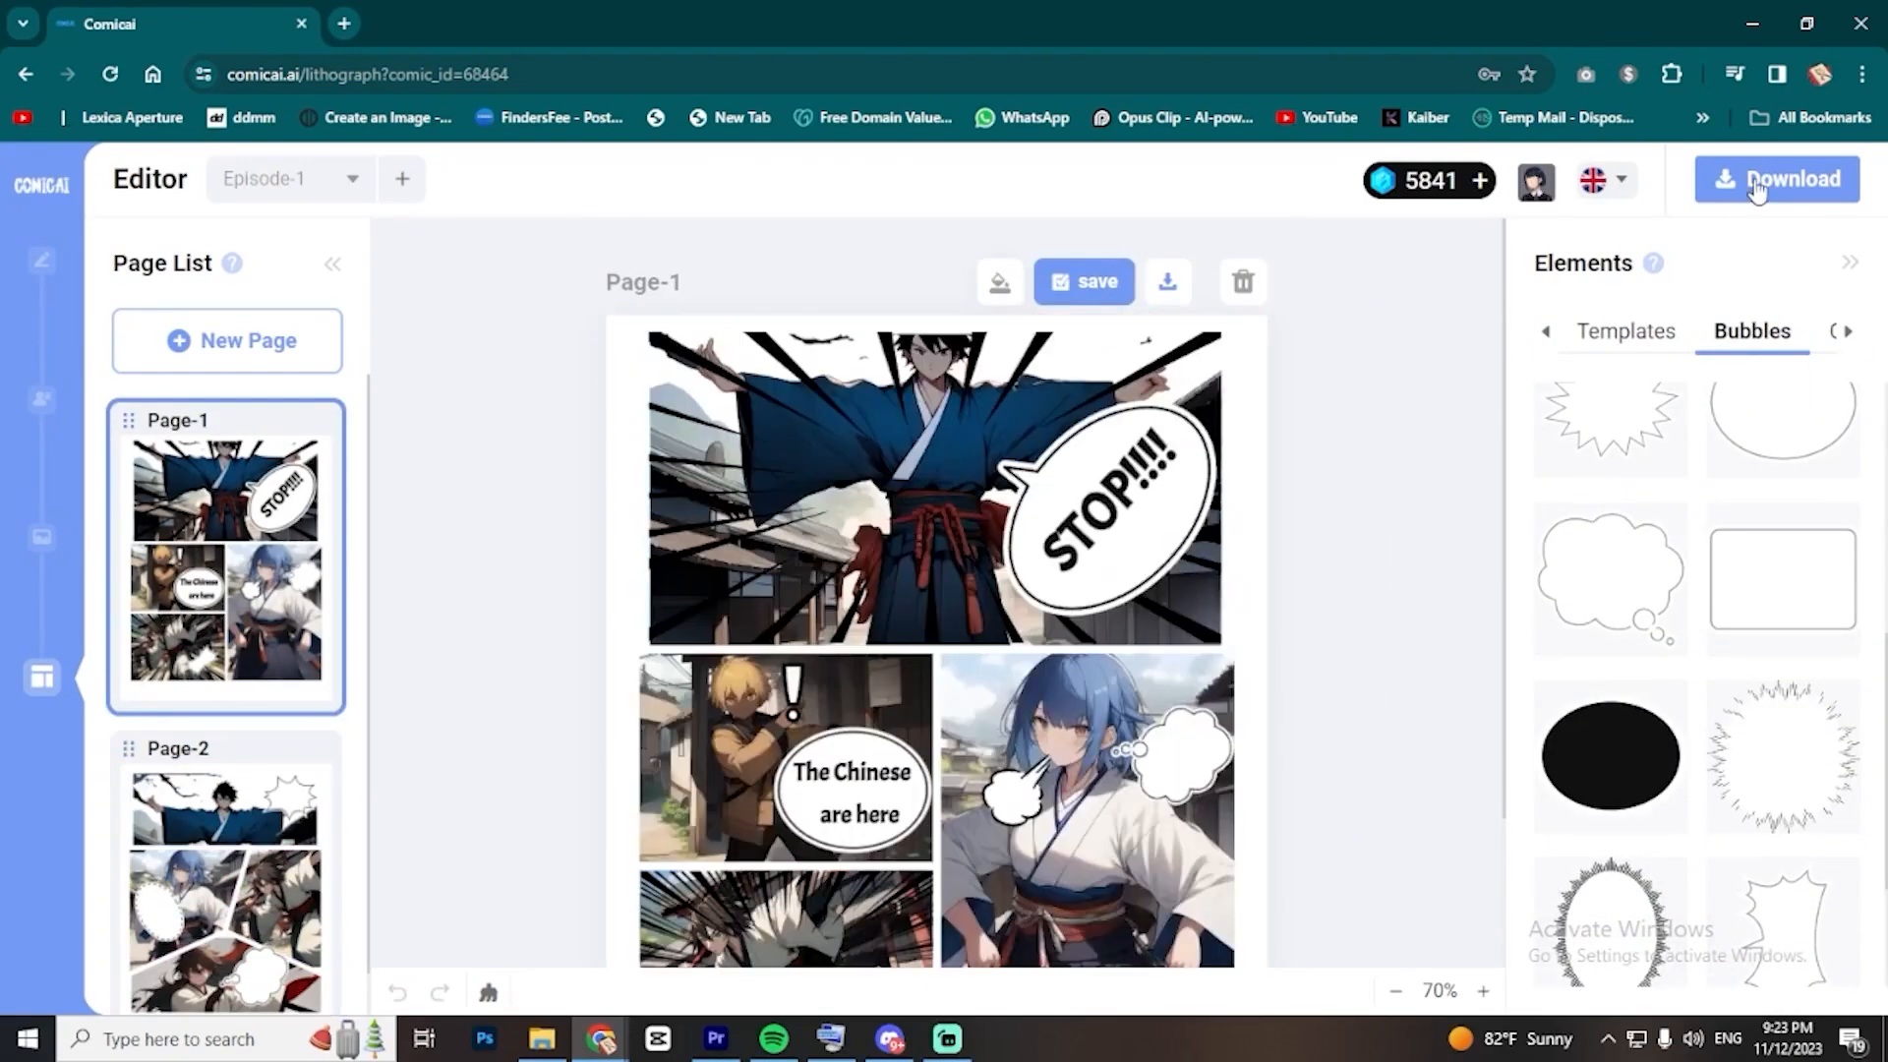
- Download the two-page comic as an image and open the downloaded file
left_click(1757, 189)
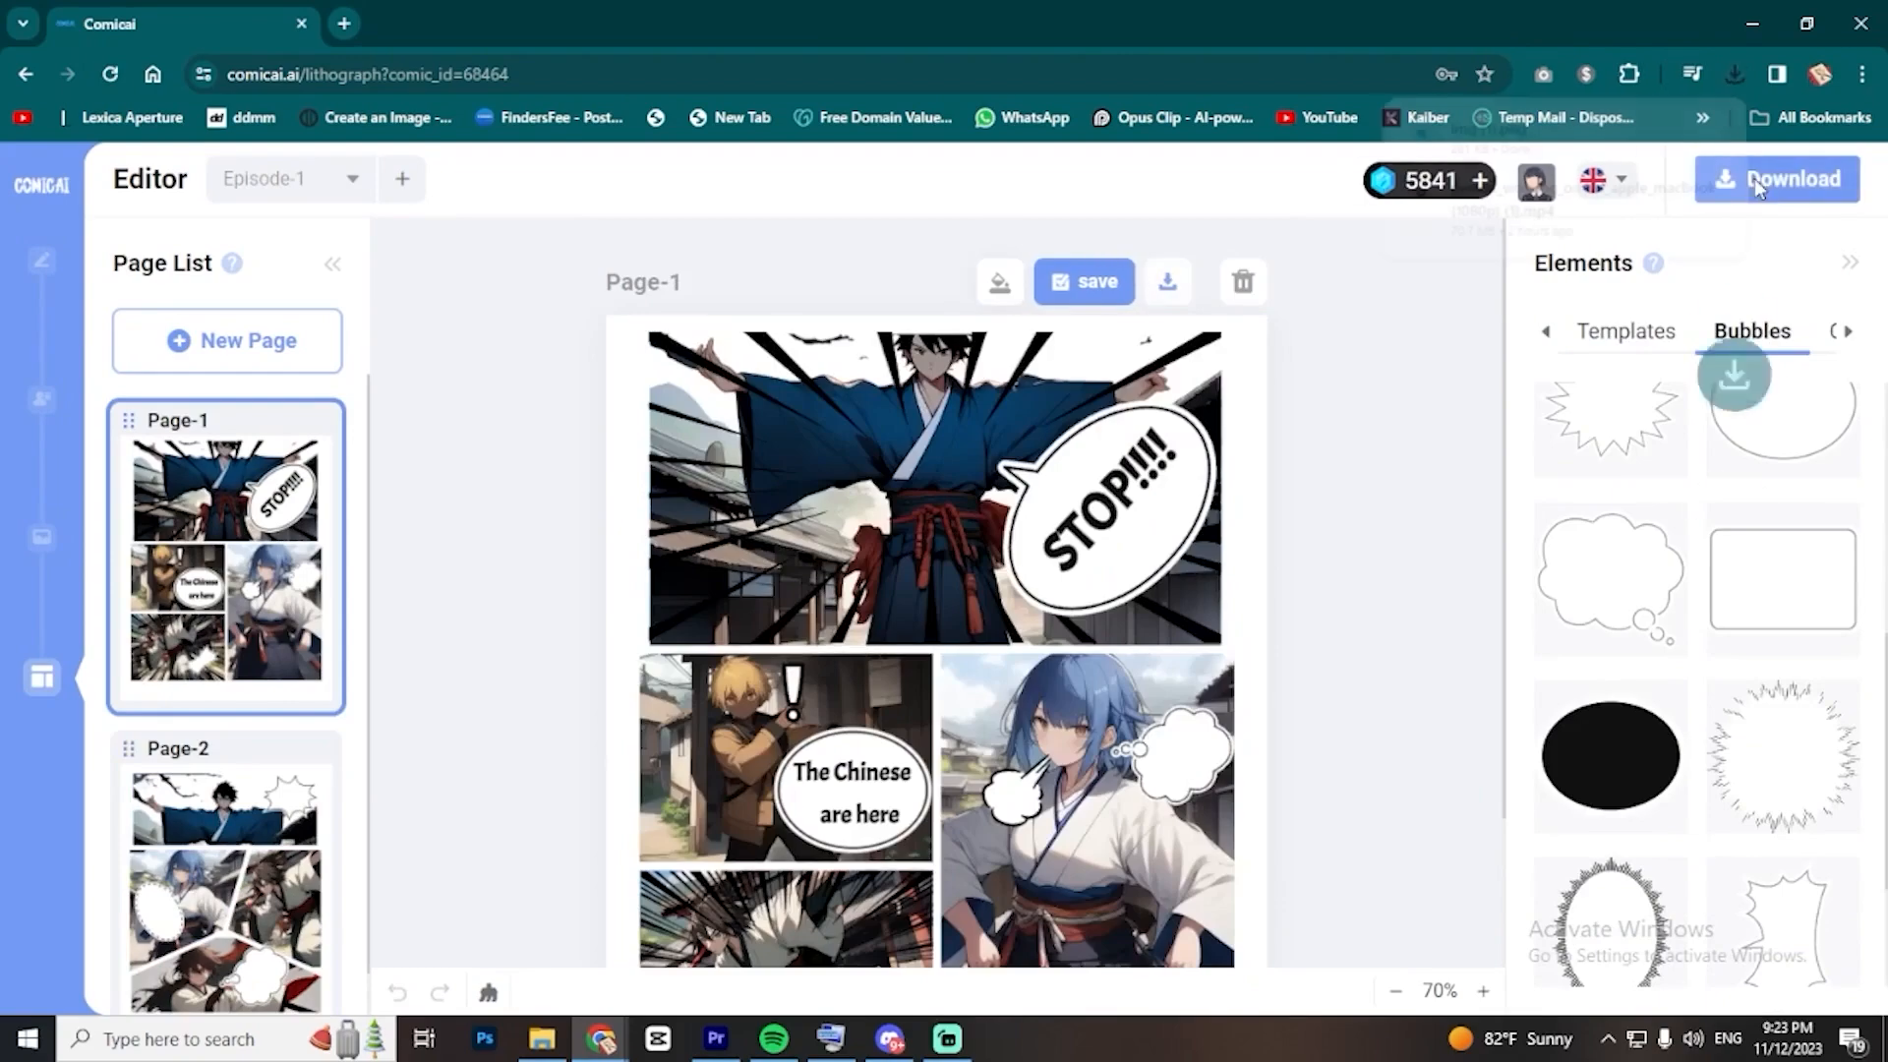
left_click(1560, 147)
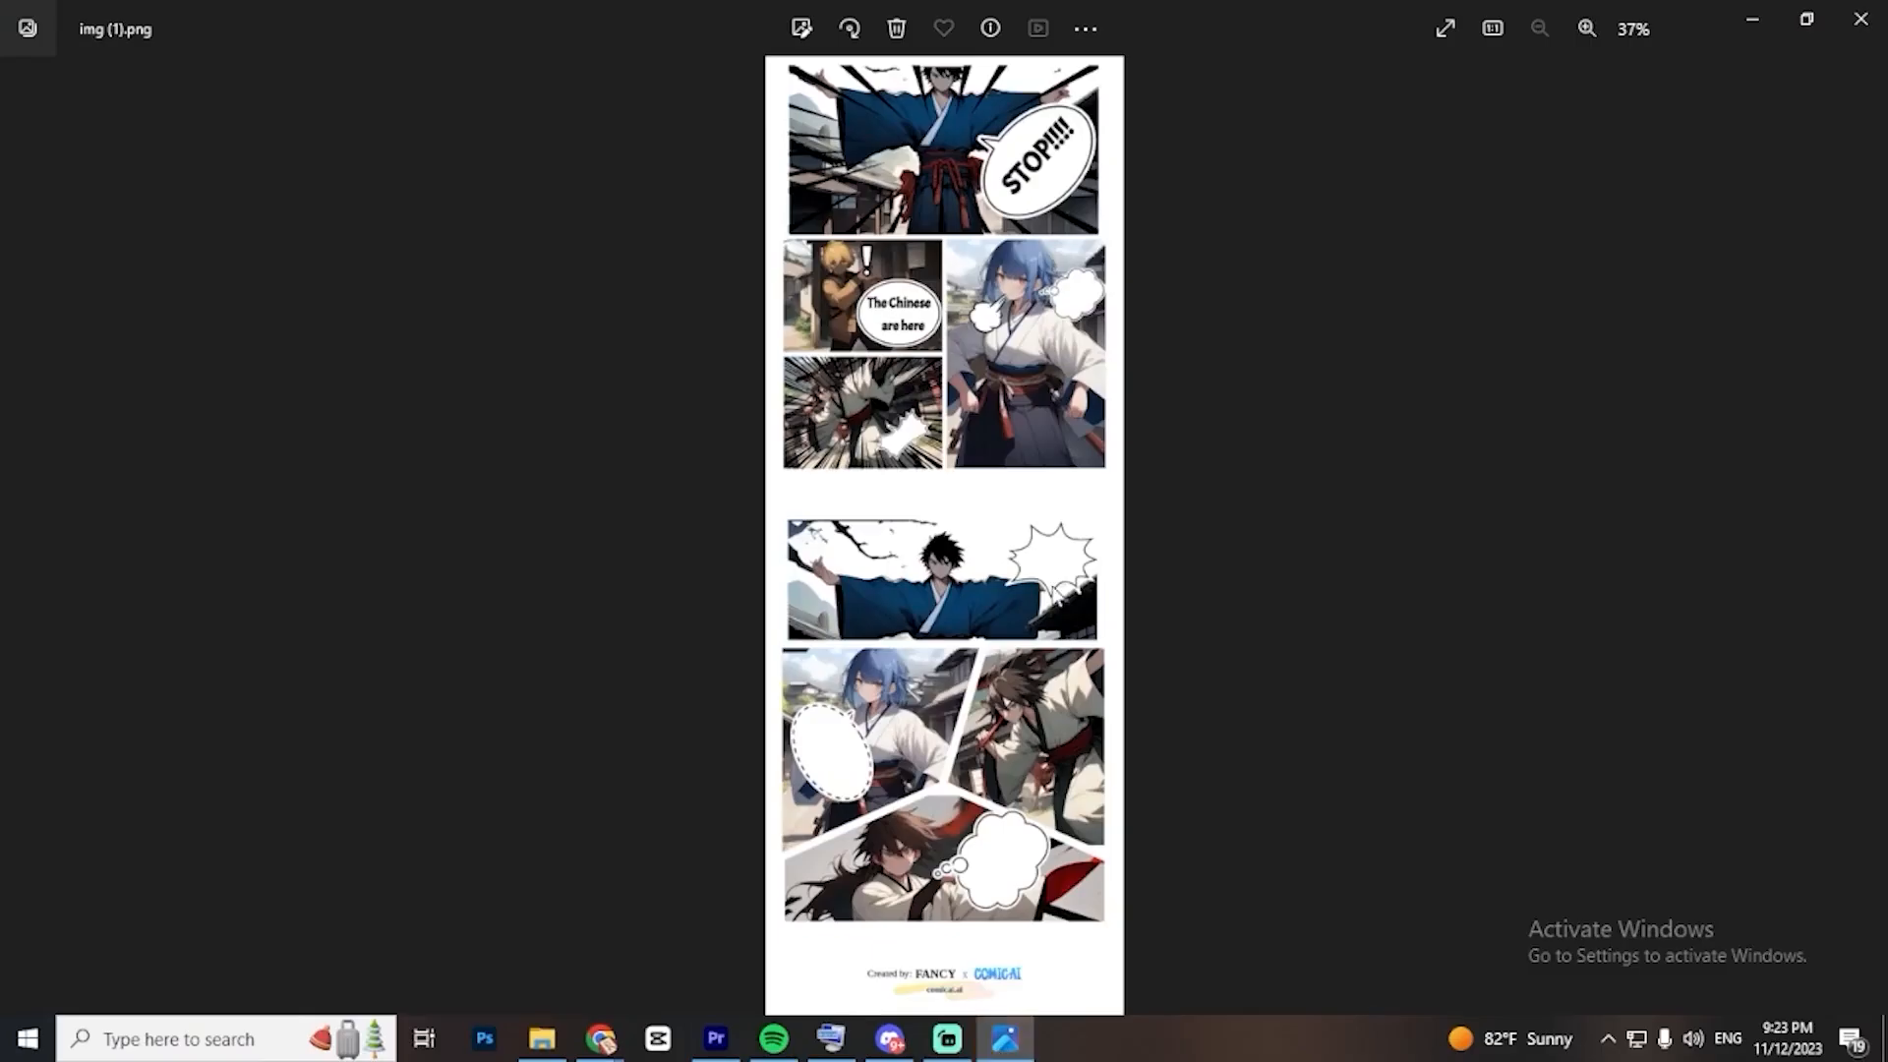
- Examine the frames, speech bubbles and text of the downloaded comic up close
scroll(1038, 627, "up", 2)
scroll(1042, 627, "down", 2)
scroll(1048, 627, "up", 1)
scroll(1052, 627, "down", 1)
scroll(1054, 624, "up", 5)
left_click_drag(1053, 282, 1057, 221)
left_click_drag(1008, 649, 1008, 508)
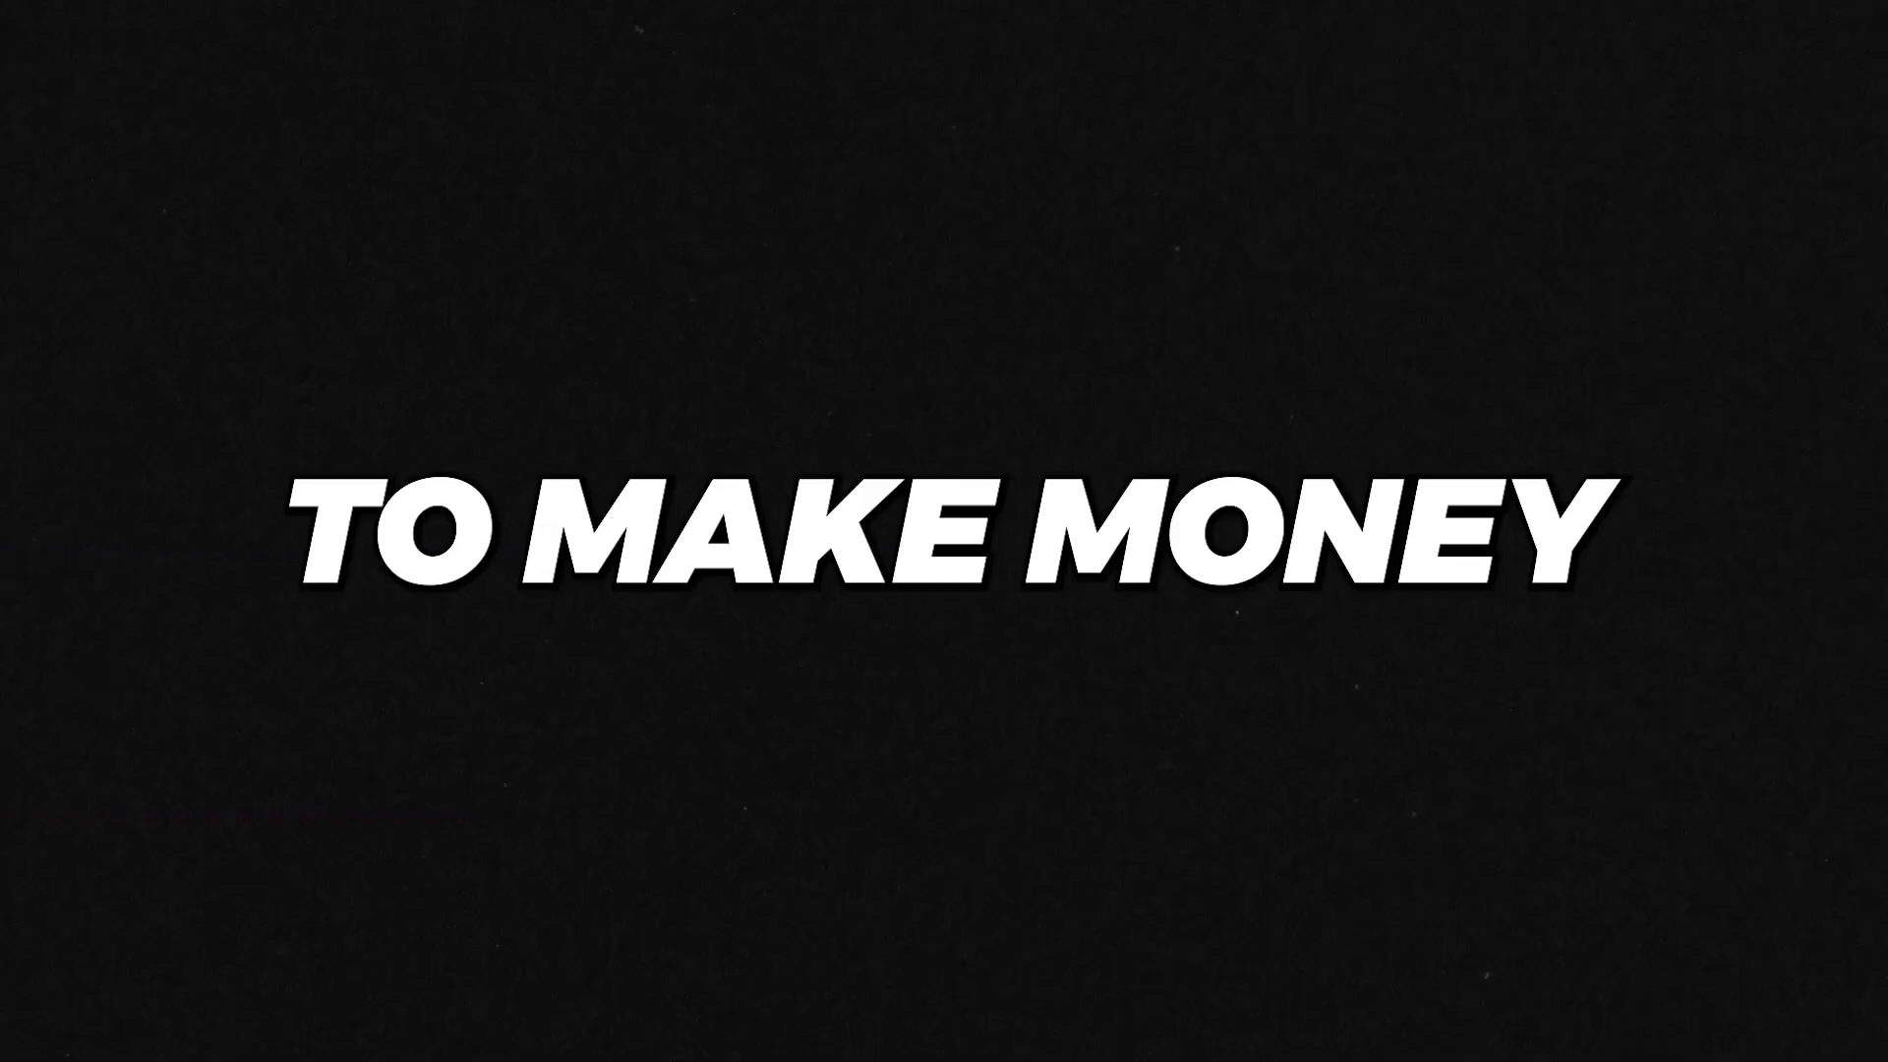